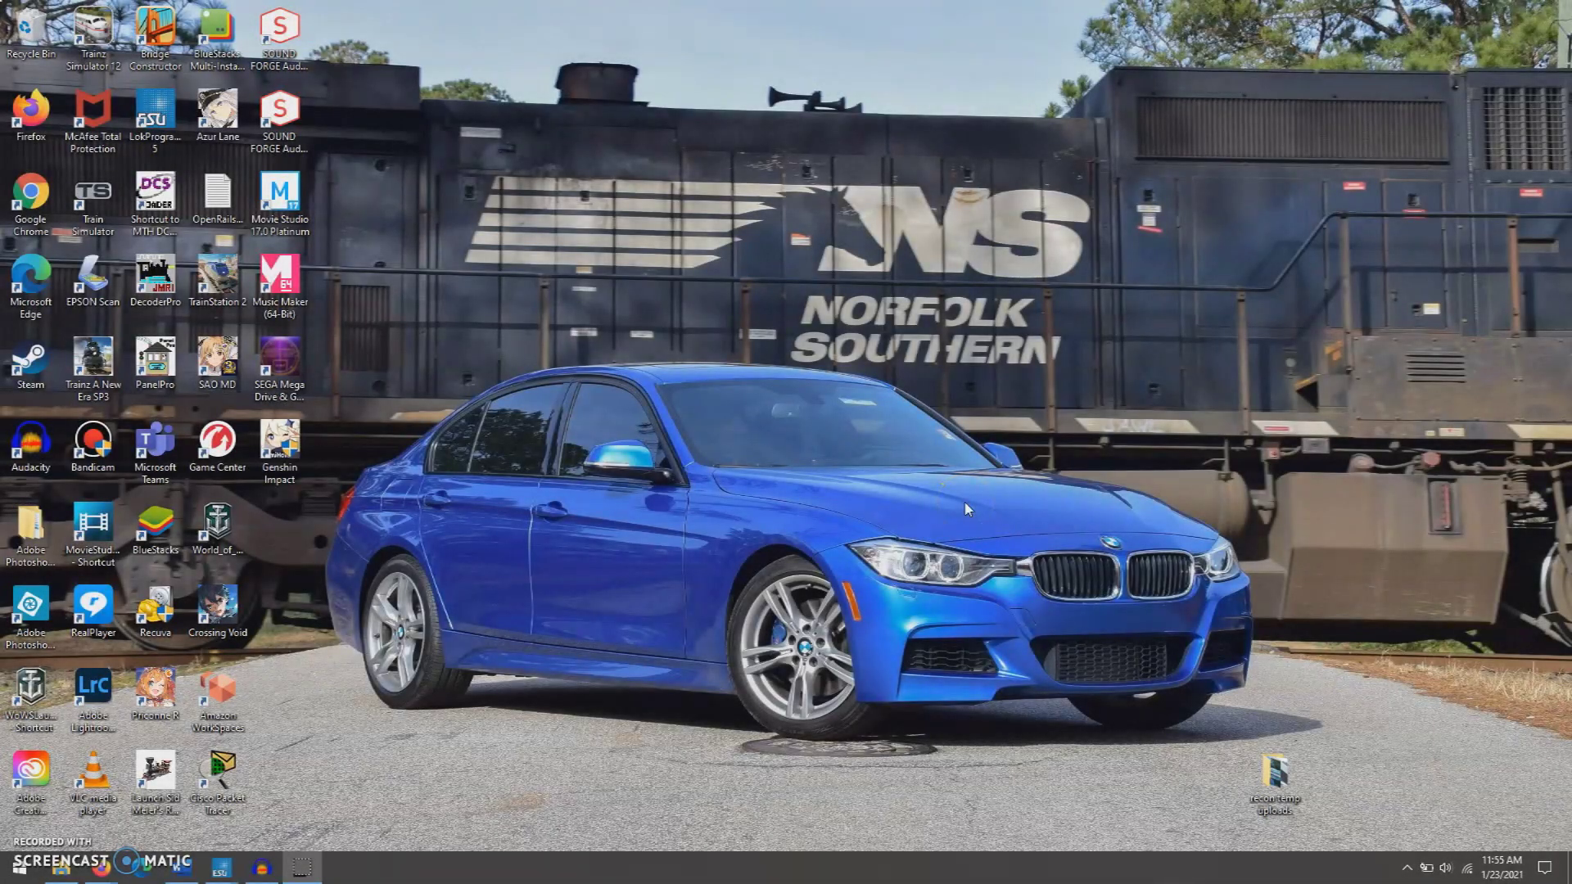
Restore the Audacity window and move it toward the centre of the screen.
{"action": "left_click", "coordinate": [858, 448]}
{"action": "left_click", "coordinate": [491, 372]}
{"action": "left_click", "coordinate": [555, 567]}
{"action": "left_click", "coordinate": [565, 664]}
{"action": "left_click", "coordinate": [390, 772]}
{"action": "left_click", "coordinate": [275, 869]}
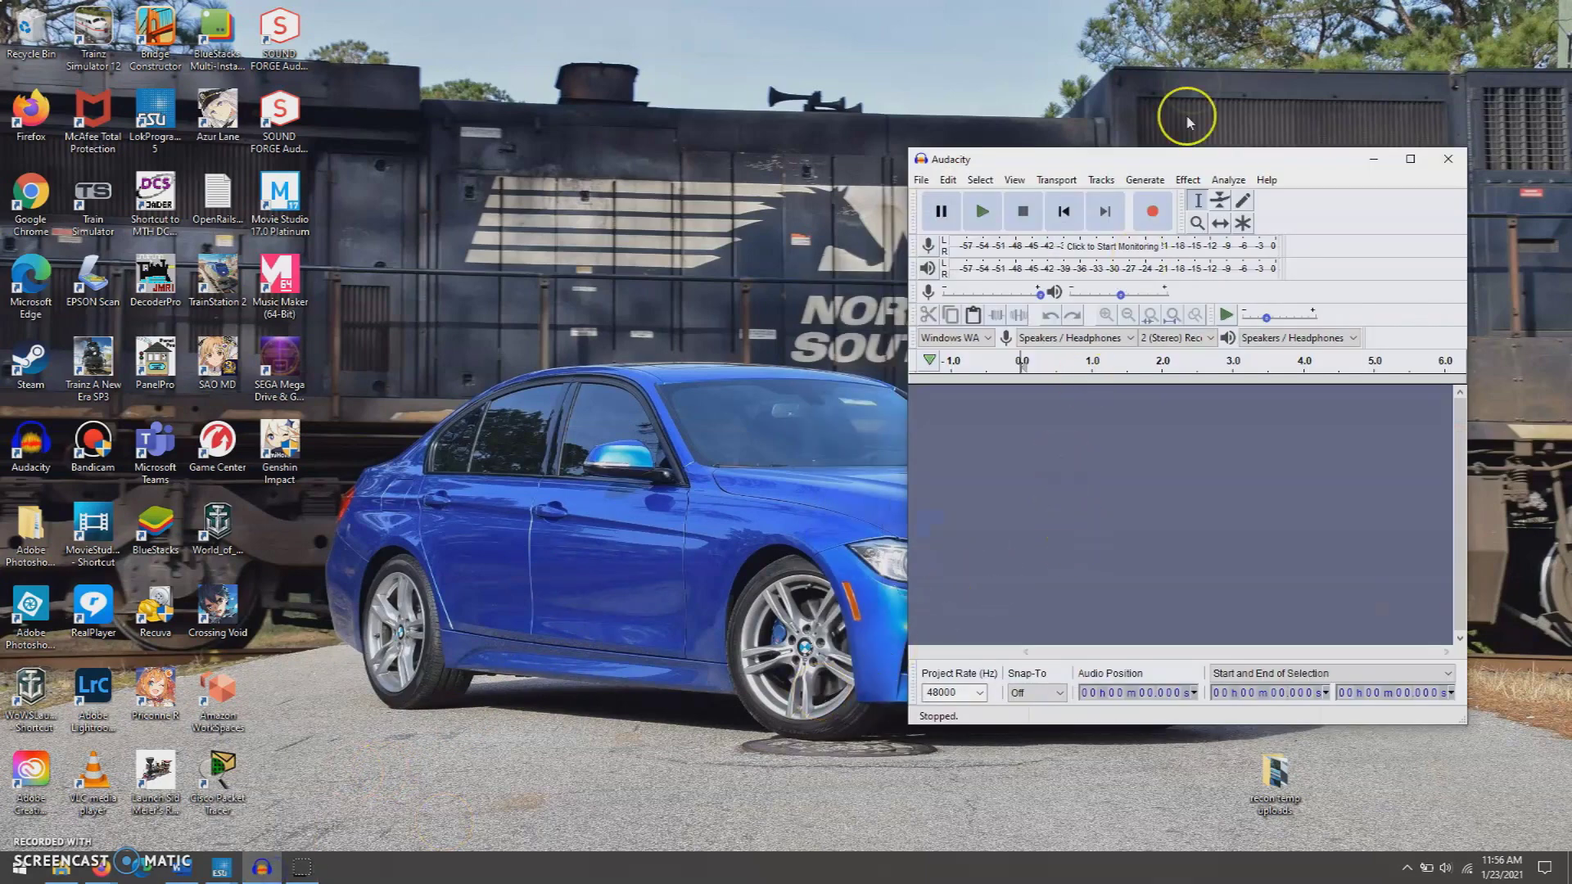
{"action": "left_click_drag", "start_coordinate": [1176, 160], "coordinate": [836, 172]}
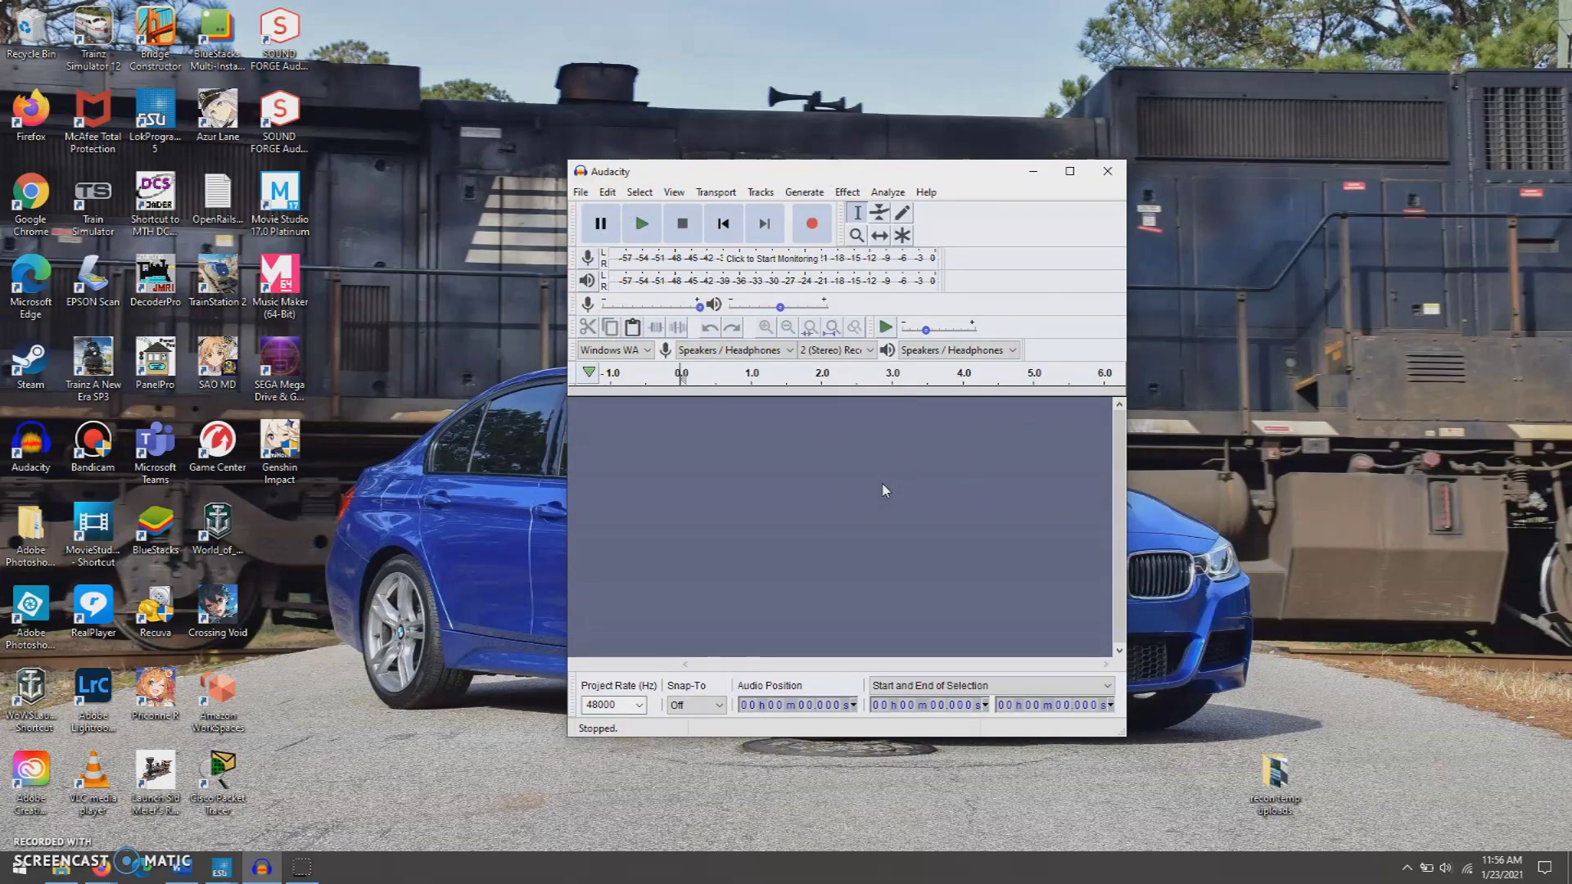
Set Audacity's audio host to Windows WASAPI.
{"action": "left_click", "coordinate": [634, 349]}
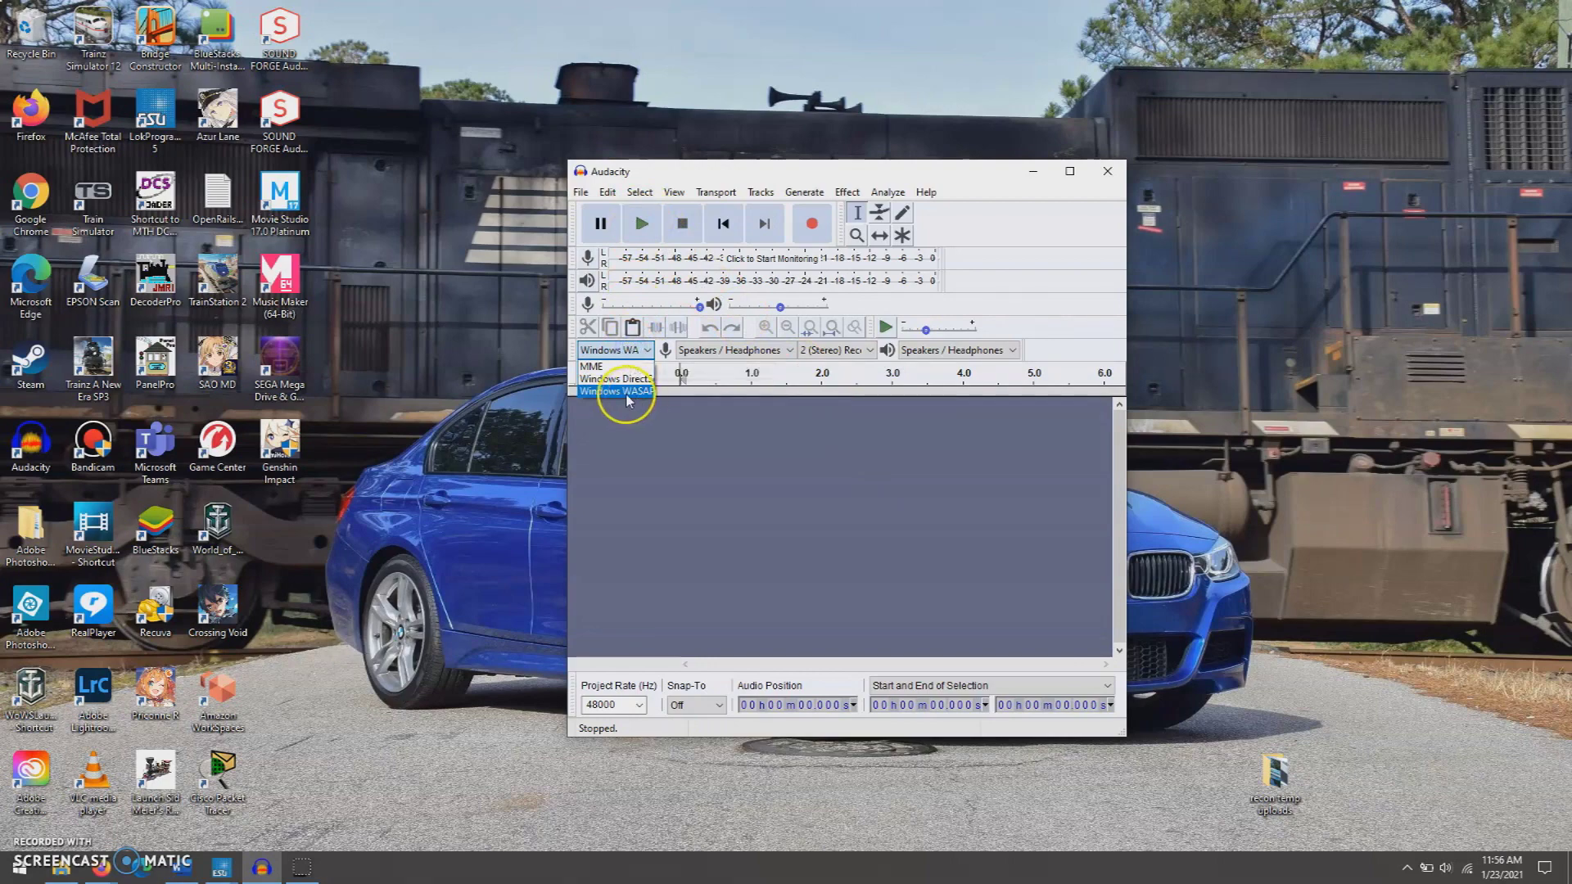
{"action": "left_click", "coordinate": [642, 397]}
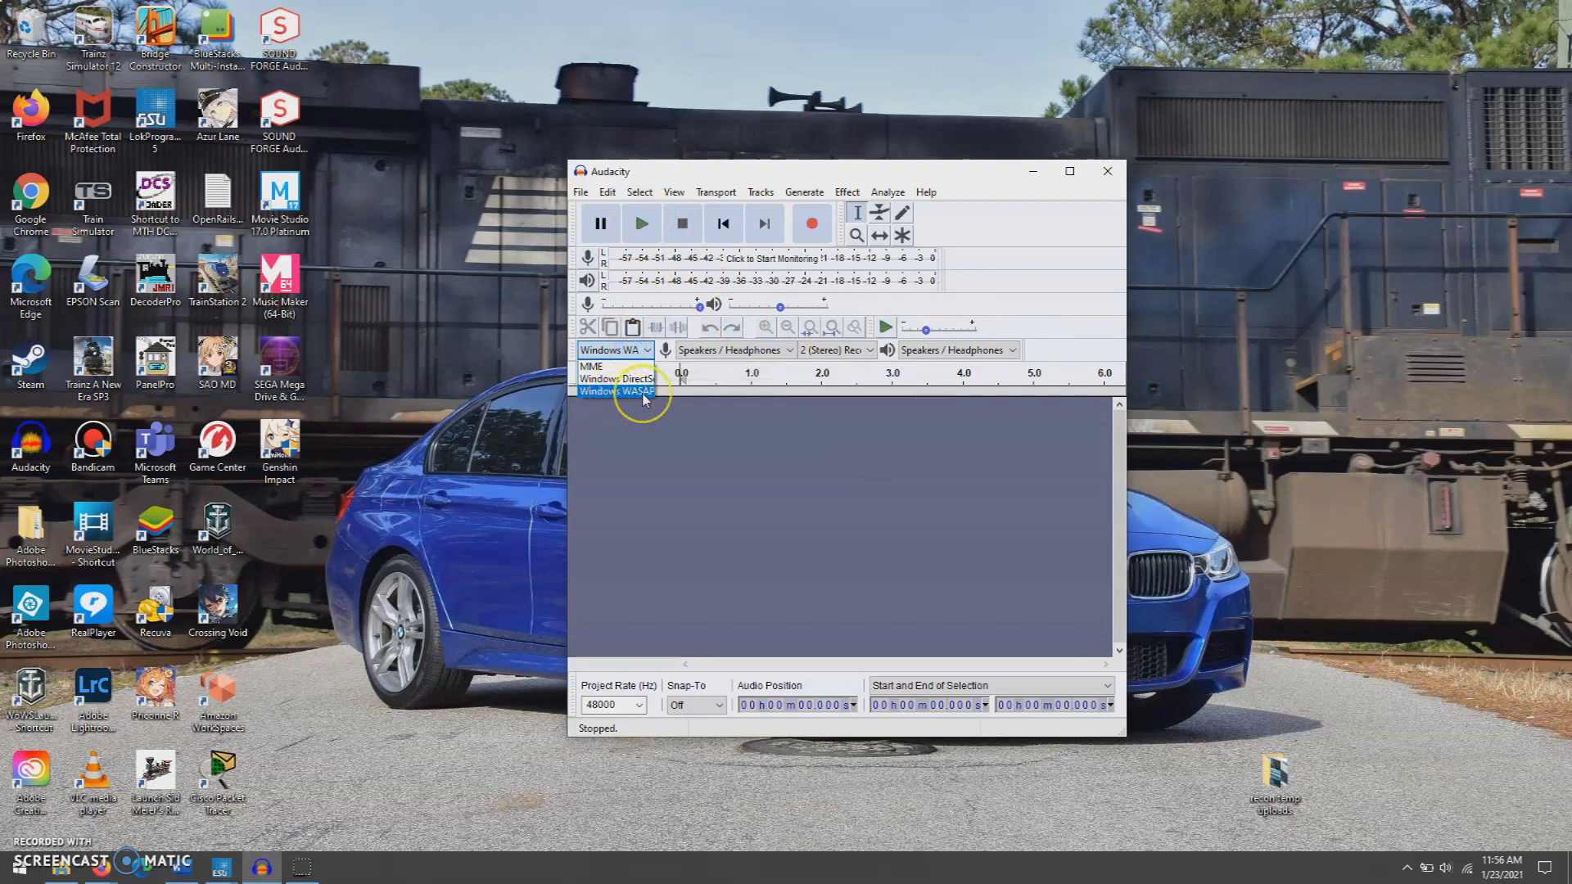
{"action": "left_click", "coordinate": [688, 536]}
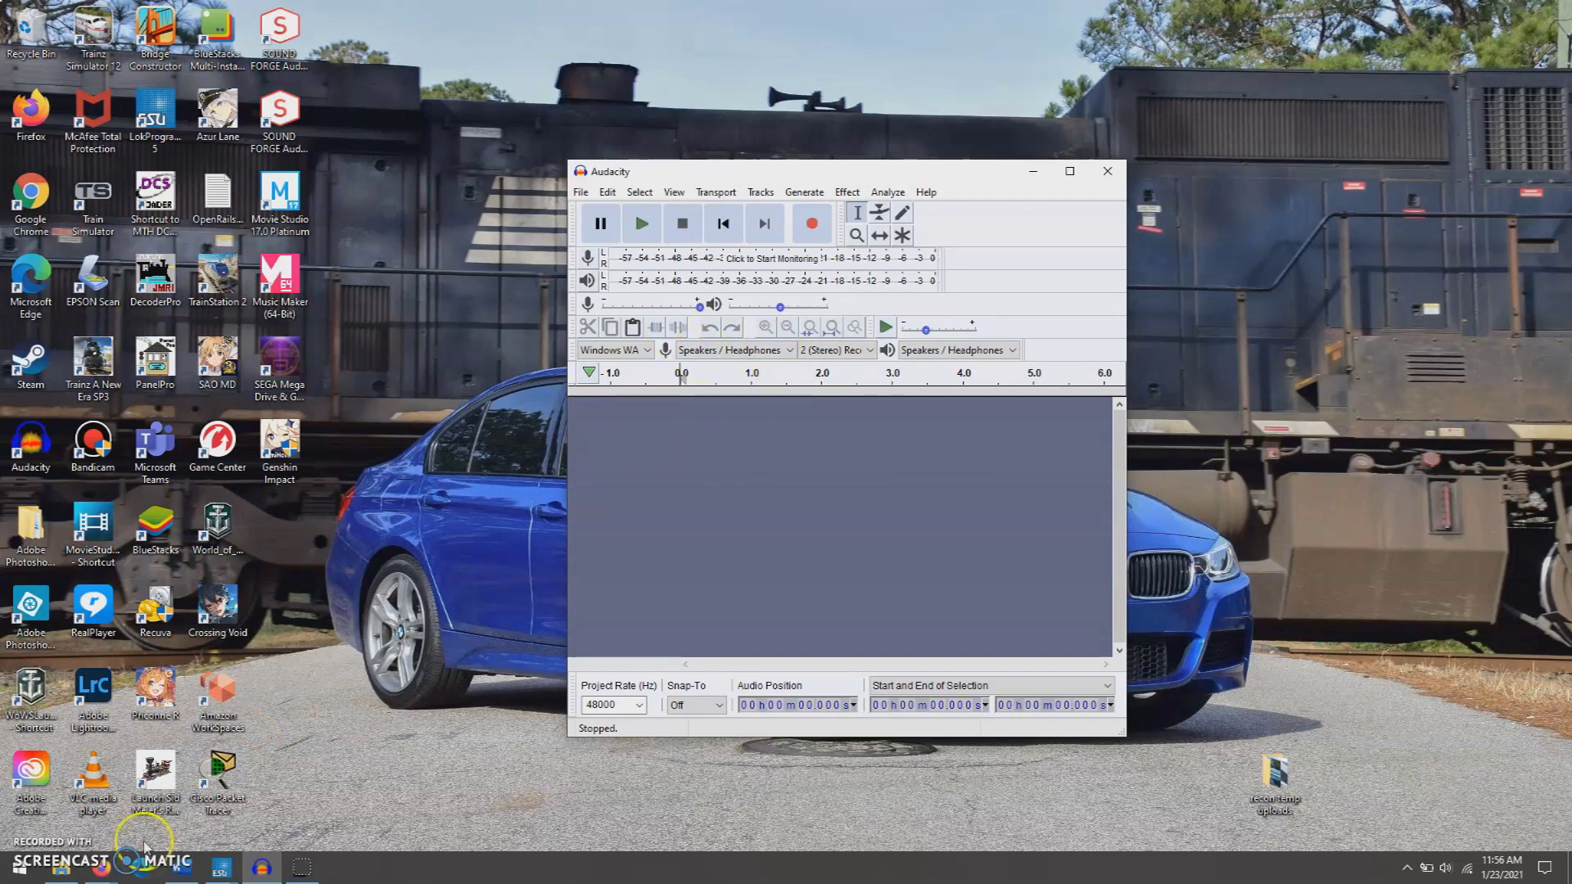
Place the YouTube video beside Audacity and record the BNSF Oil video's horn.
{"action": "left_click", "coordinate": [611, 815]}
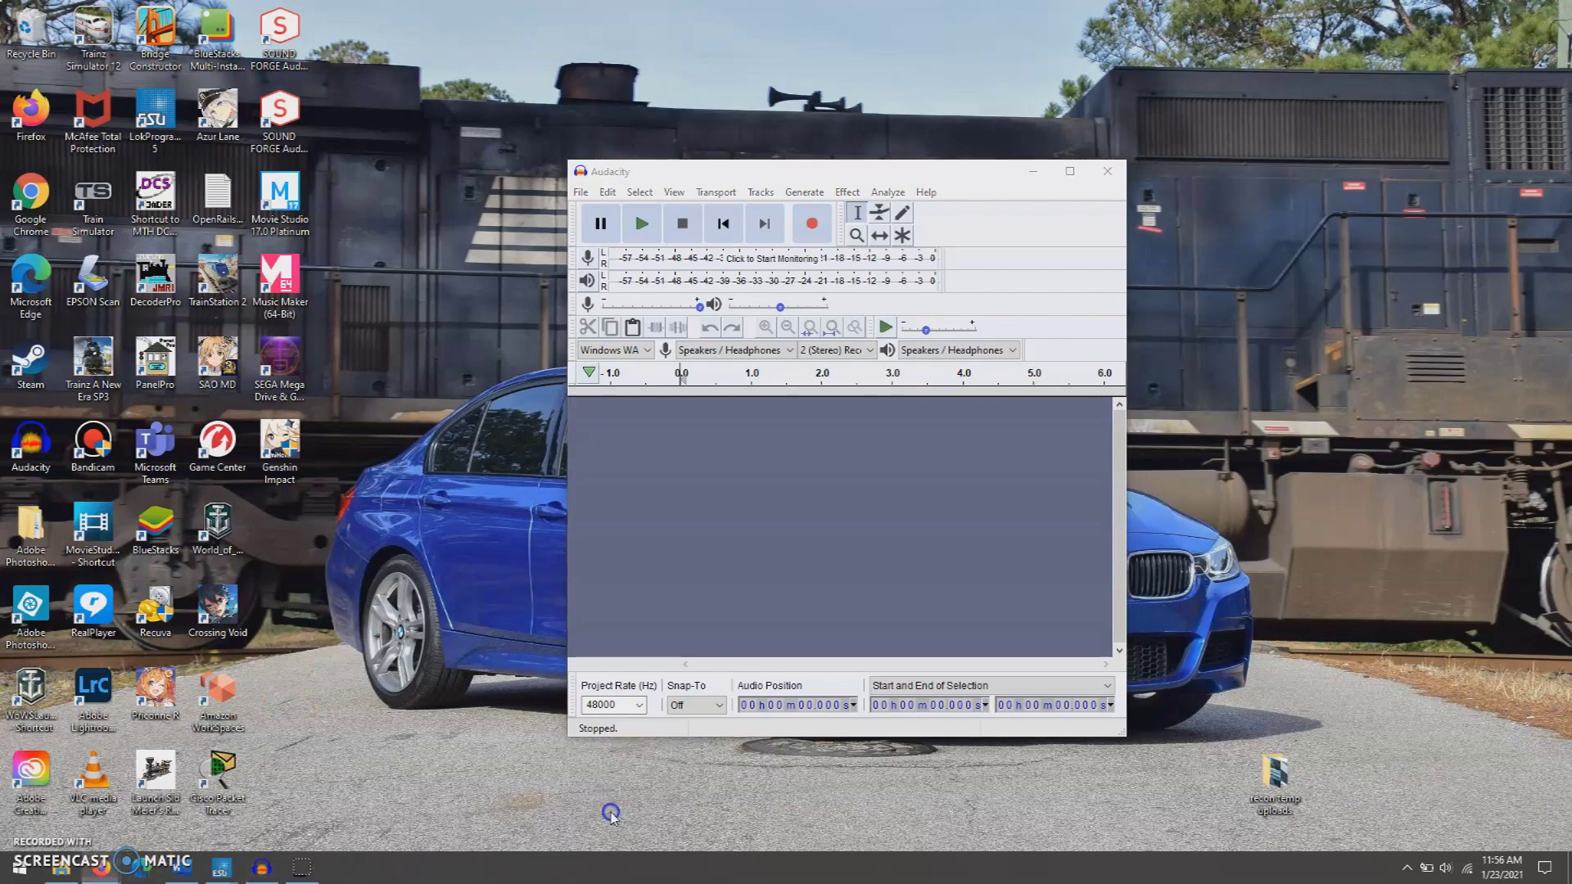
{"action": "left_click_drag", "start_coordinate": [737, 147], "coordinate": [515, 203]}
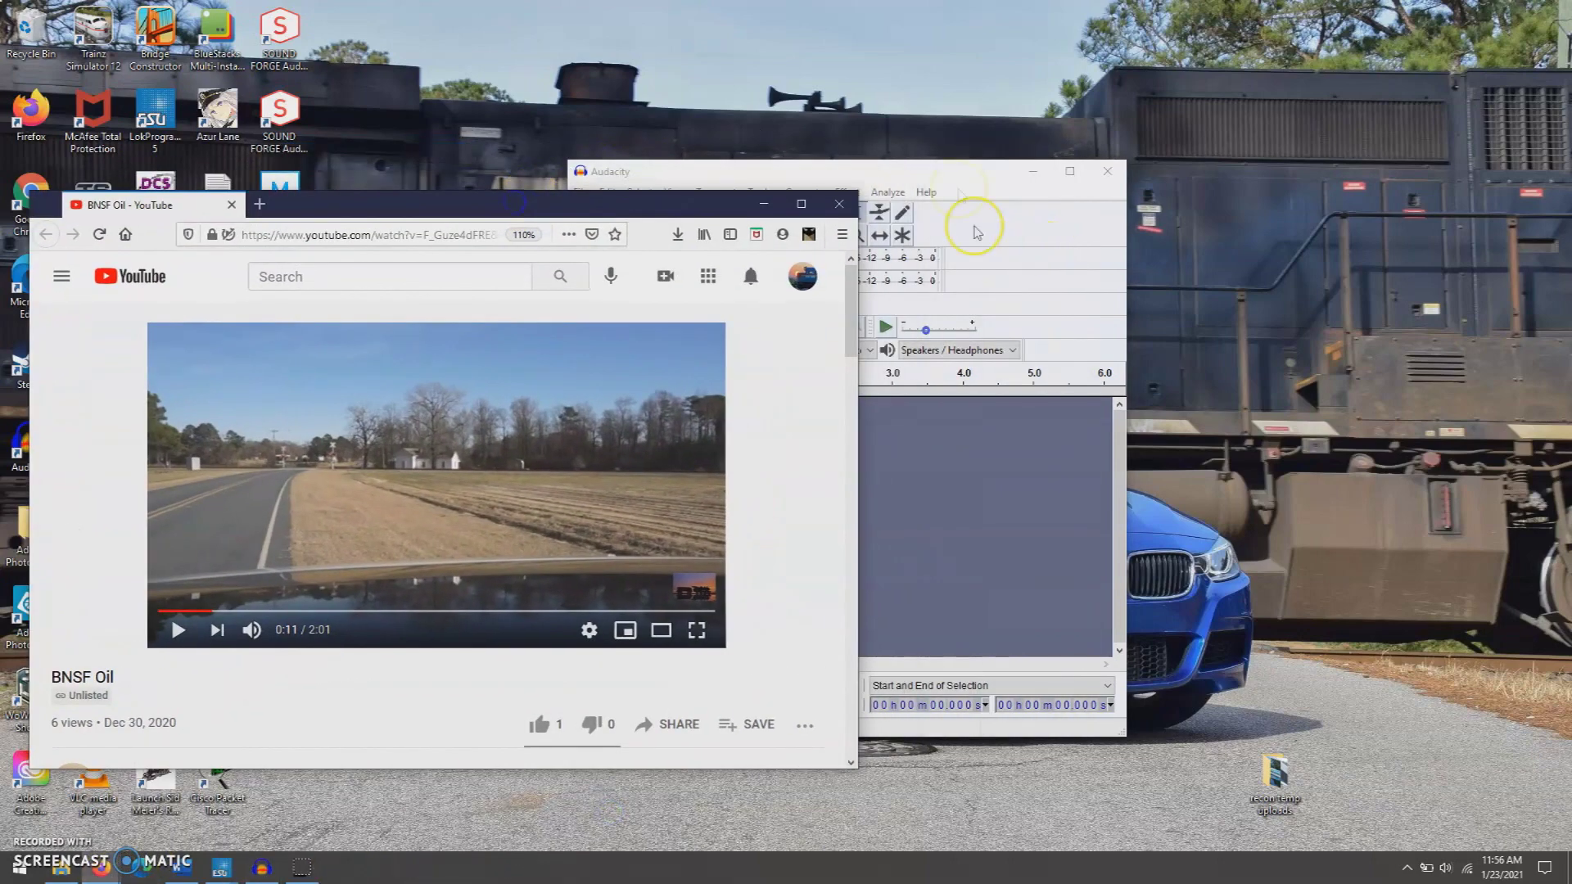
{"action": "left_click_drag", "start_coordinate": [974, 231], "coordinate": [1263, 220]}
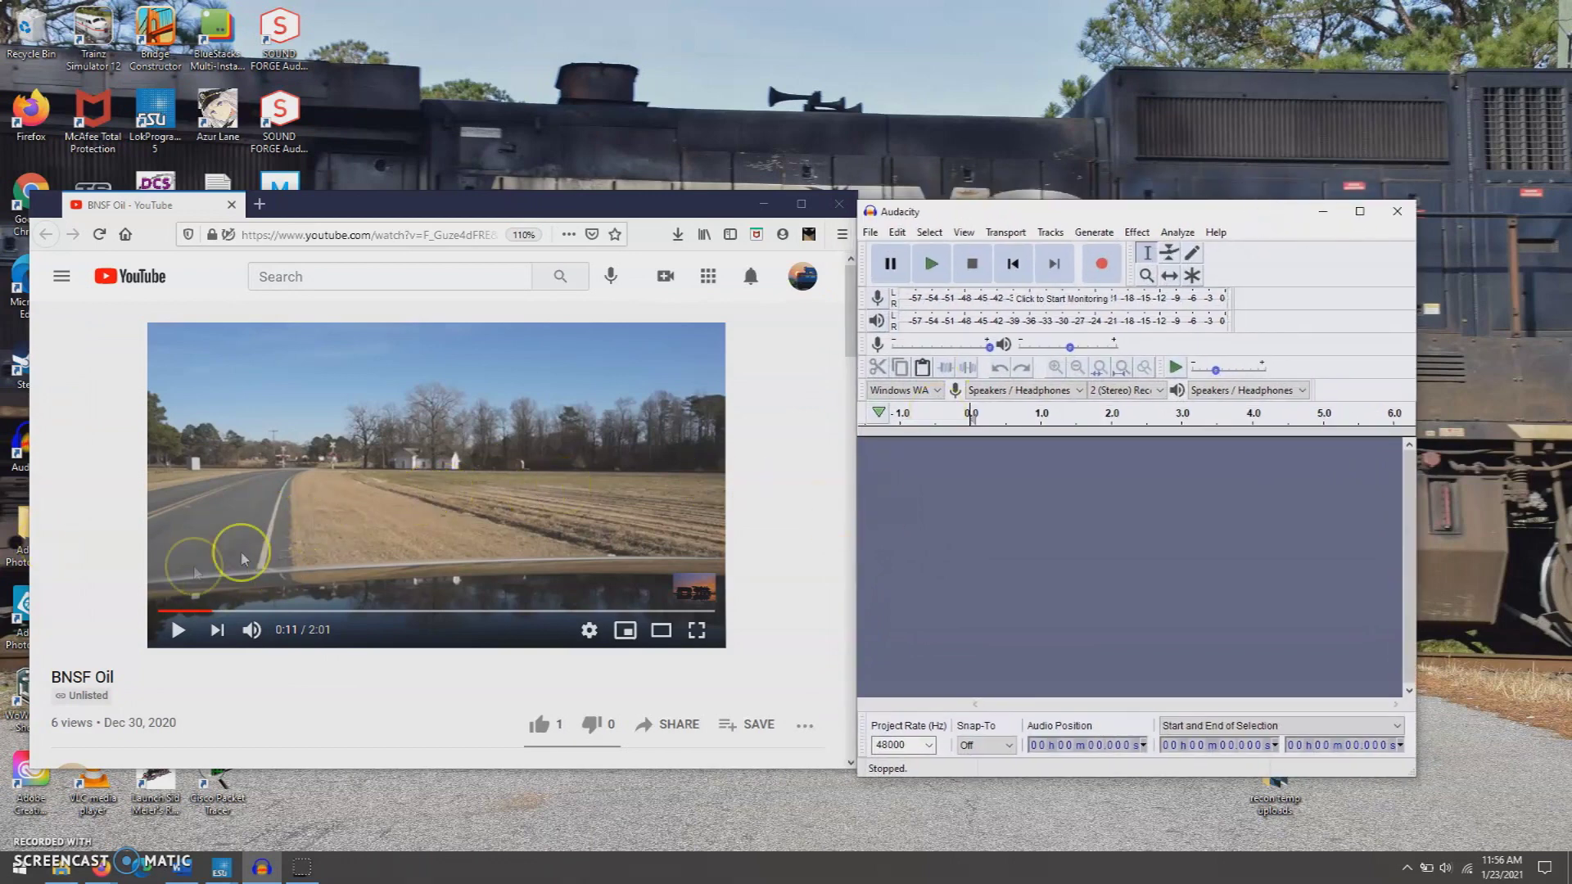
{"action": "left_click", "coordinate": [1103, 264]}
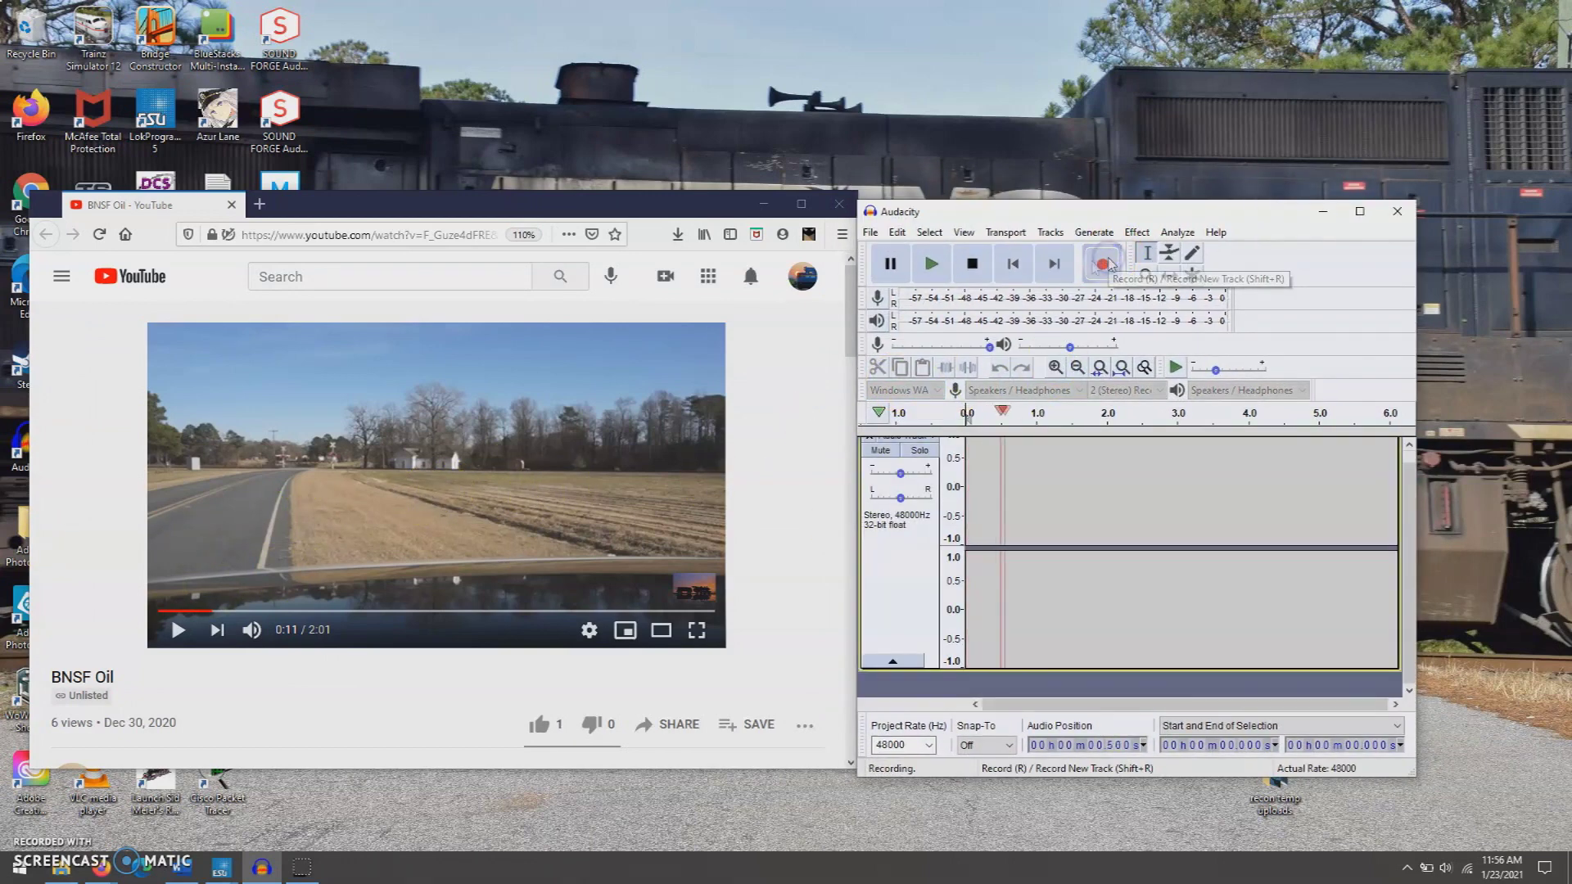
{"action": "left_click", "coordinate": [179, 632]}
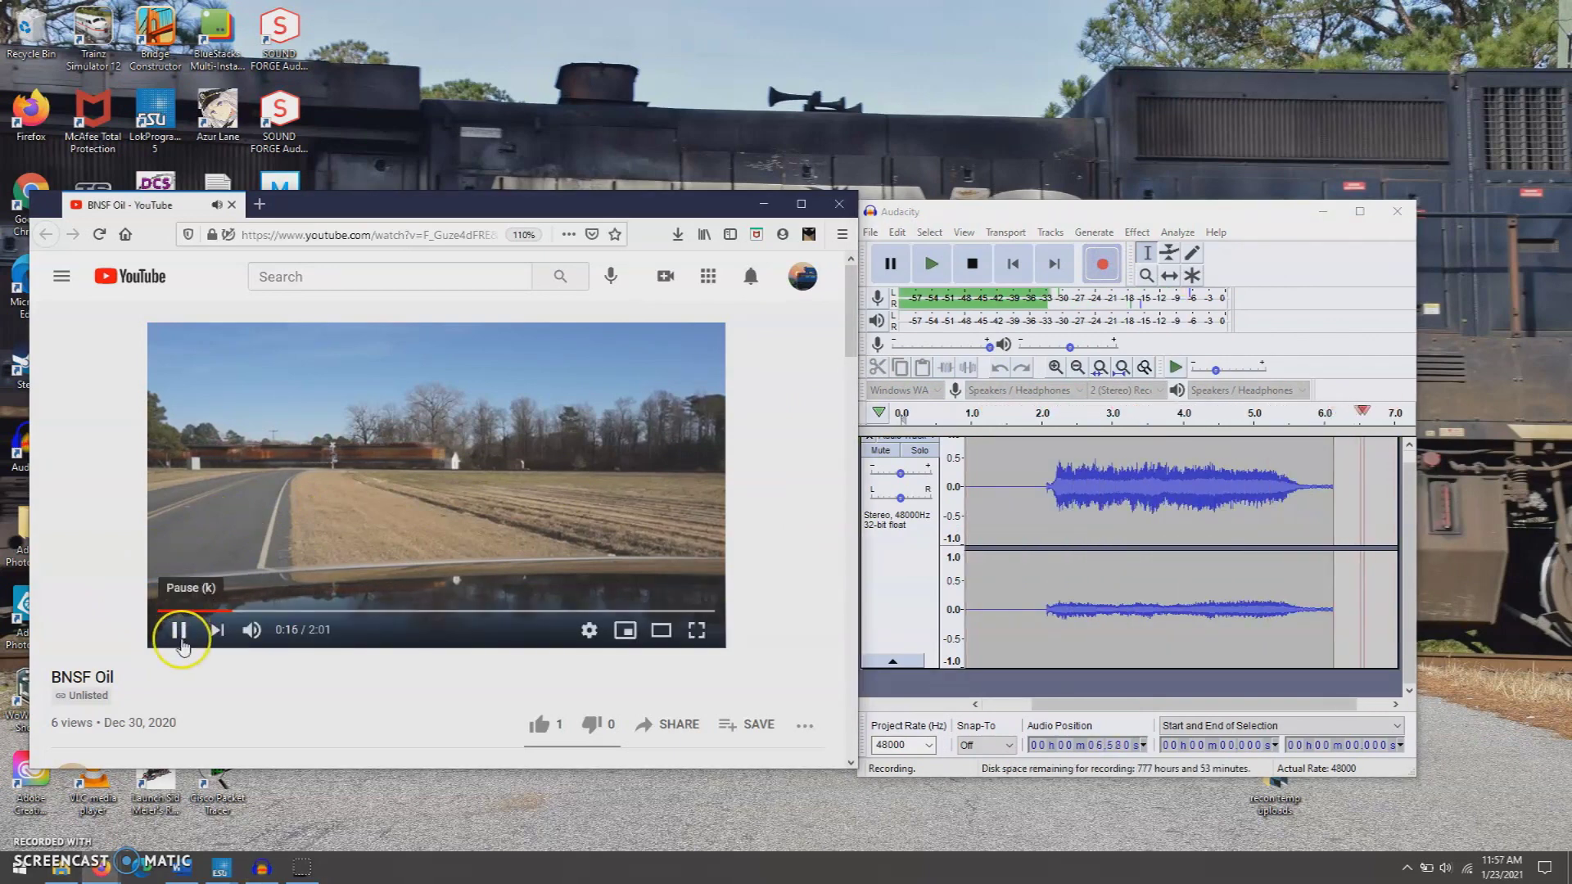
{"action": "left_click", "coordinate": [181, 643]}
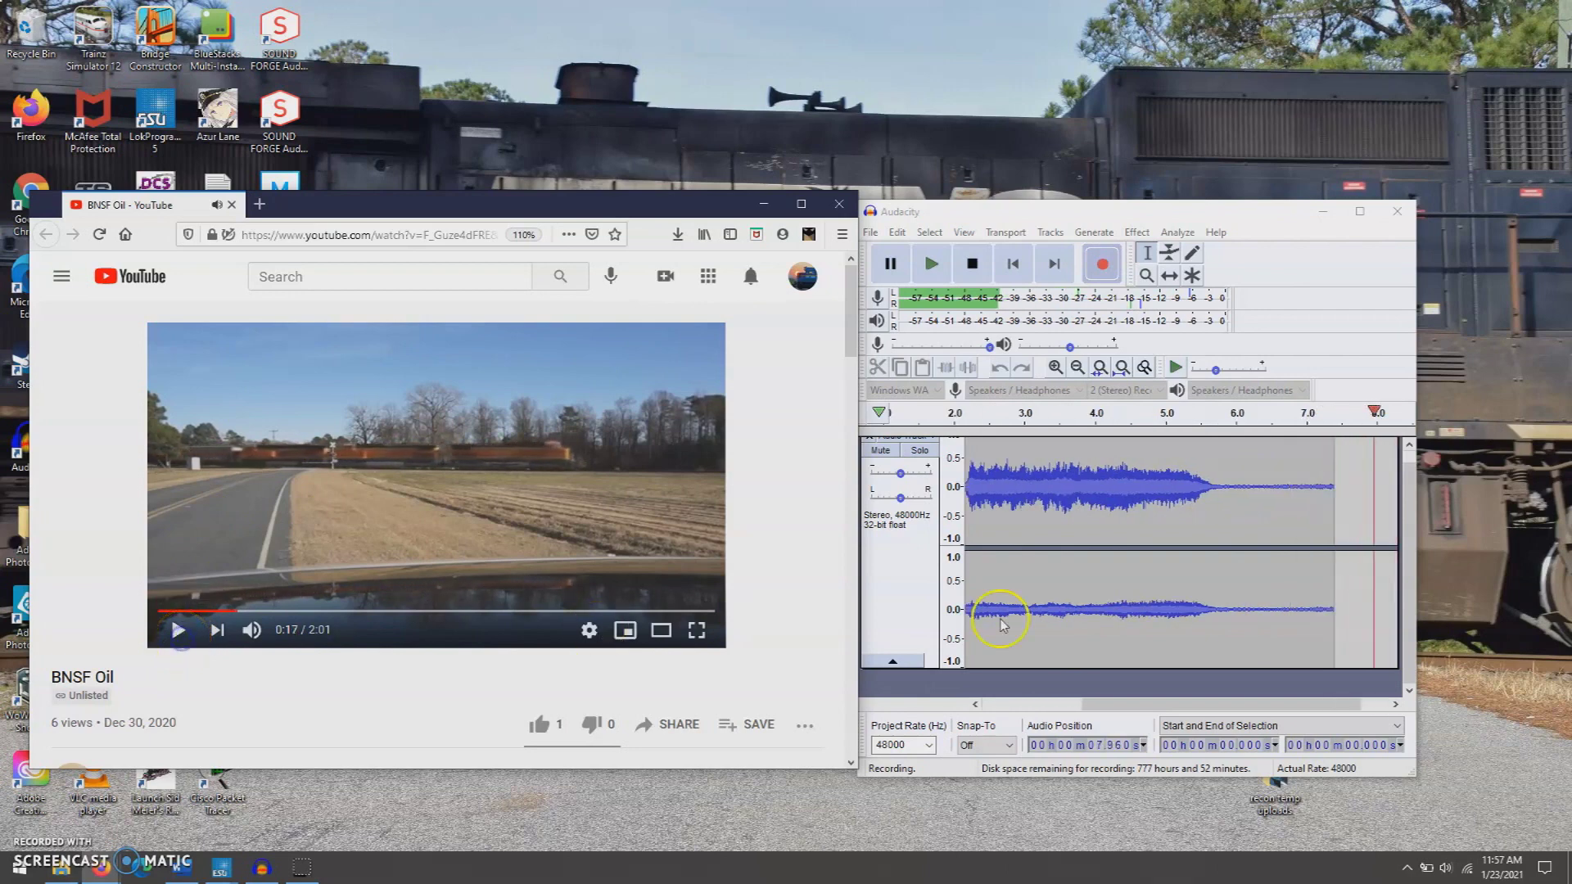
{"action": "left_click", "coordinate": [971, 263]}
Play back the recording and delete the silent tail from 6.525 to 8.231 s.
{"action": "left_click", "coordinate": [1136, 522]}
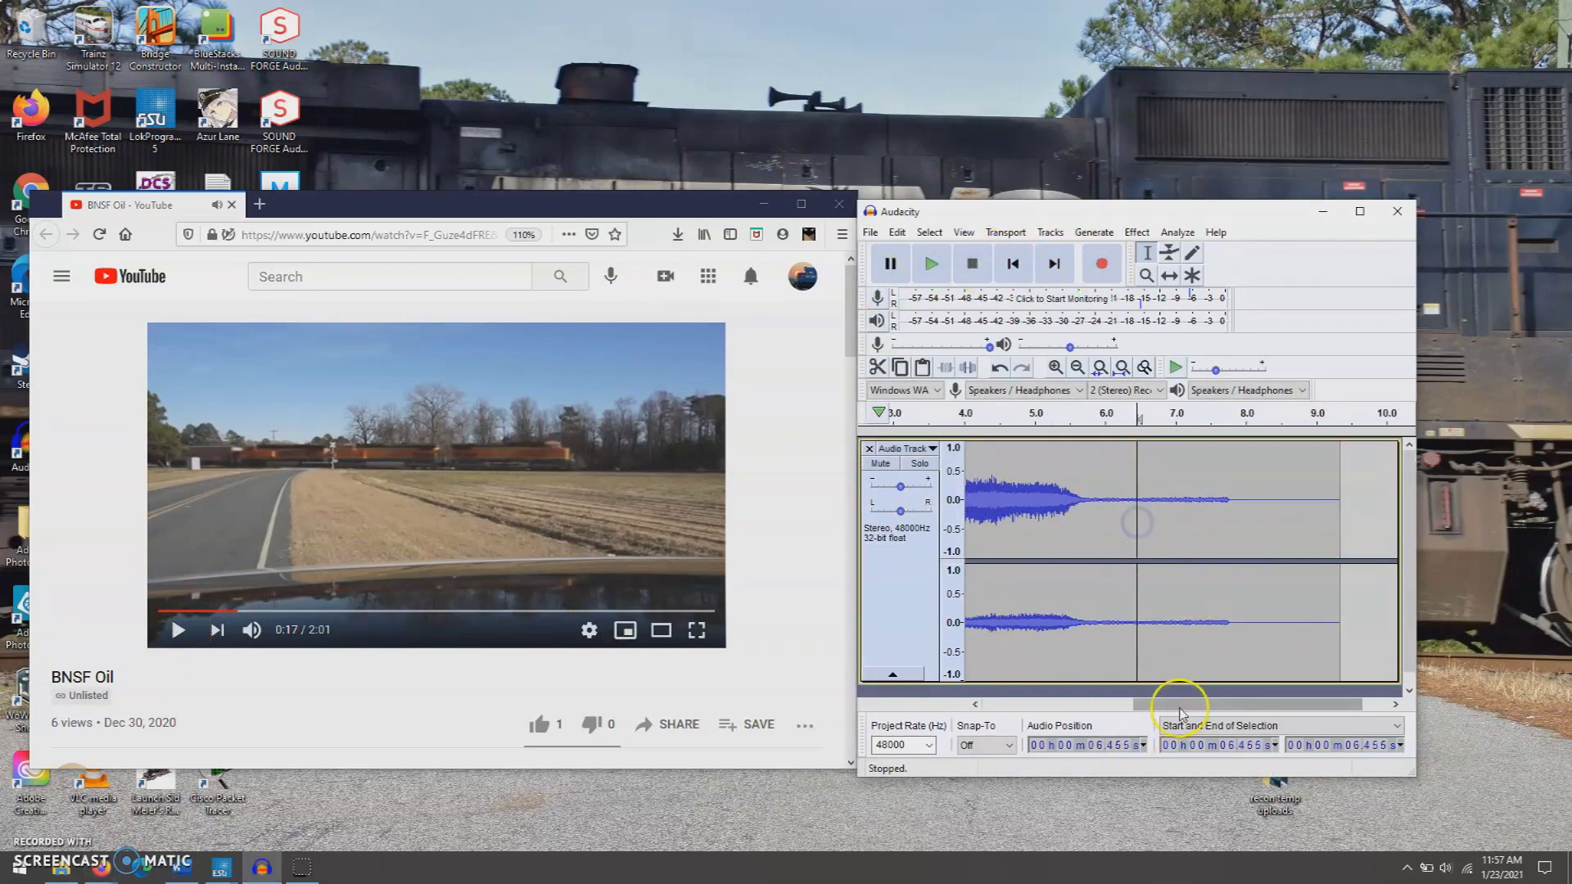
{"action": "left_click_drag", "start_coordinate": [1178, 712], "coordinate": [1028, 712]}
{"action": "left_click", "coordinate": [1081, 527]}
{"action": "key", "text": "space"}
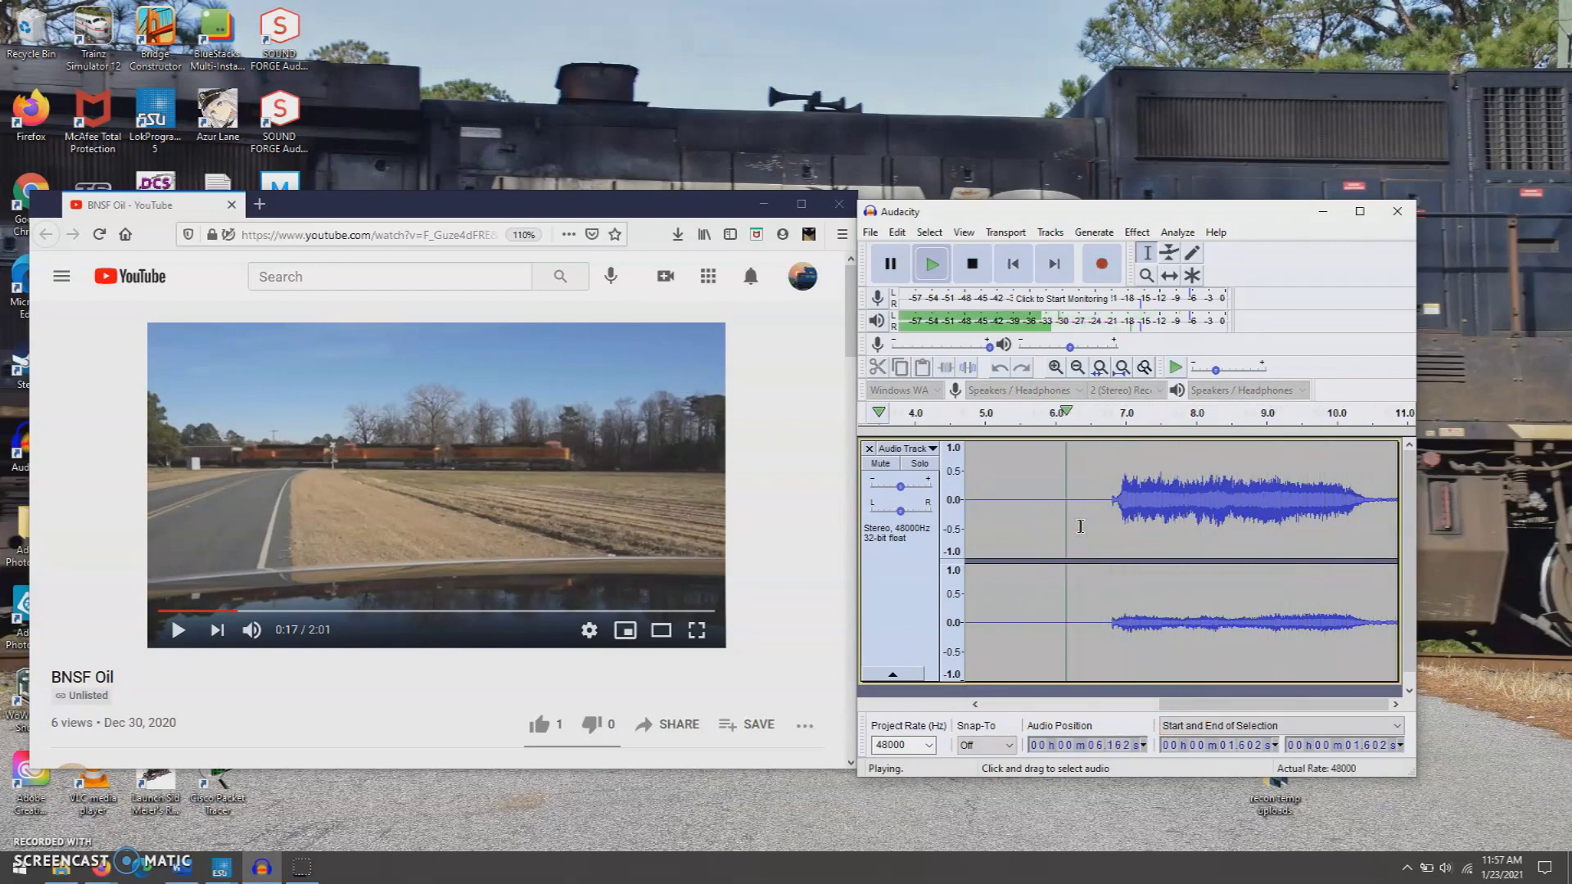
{"action": "key", "text": "space"}
{"action": "left_click_drag", "start_coordinate": [1092, 529], "coordinate": [1212, 532]}
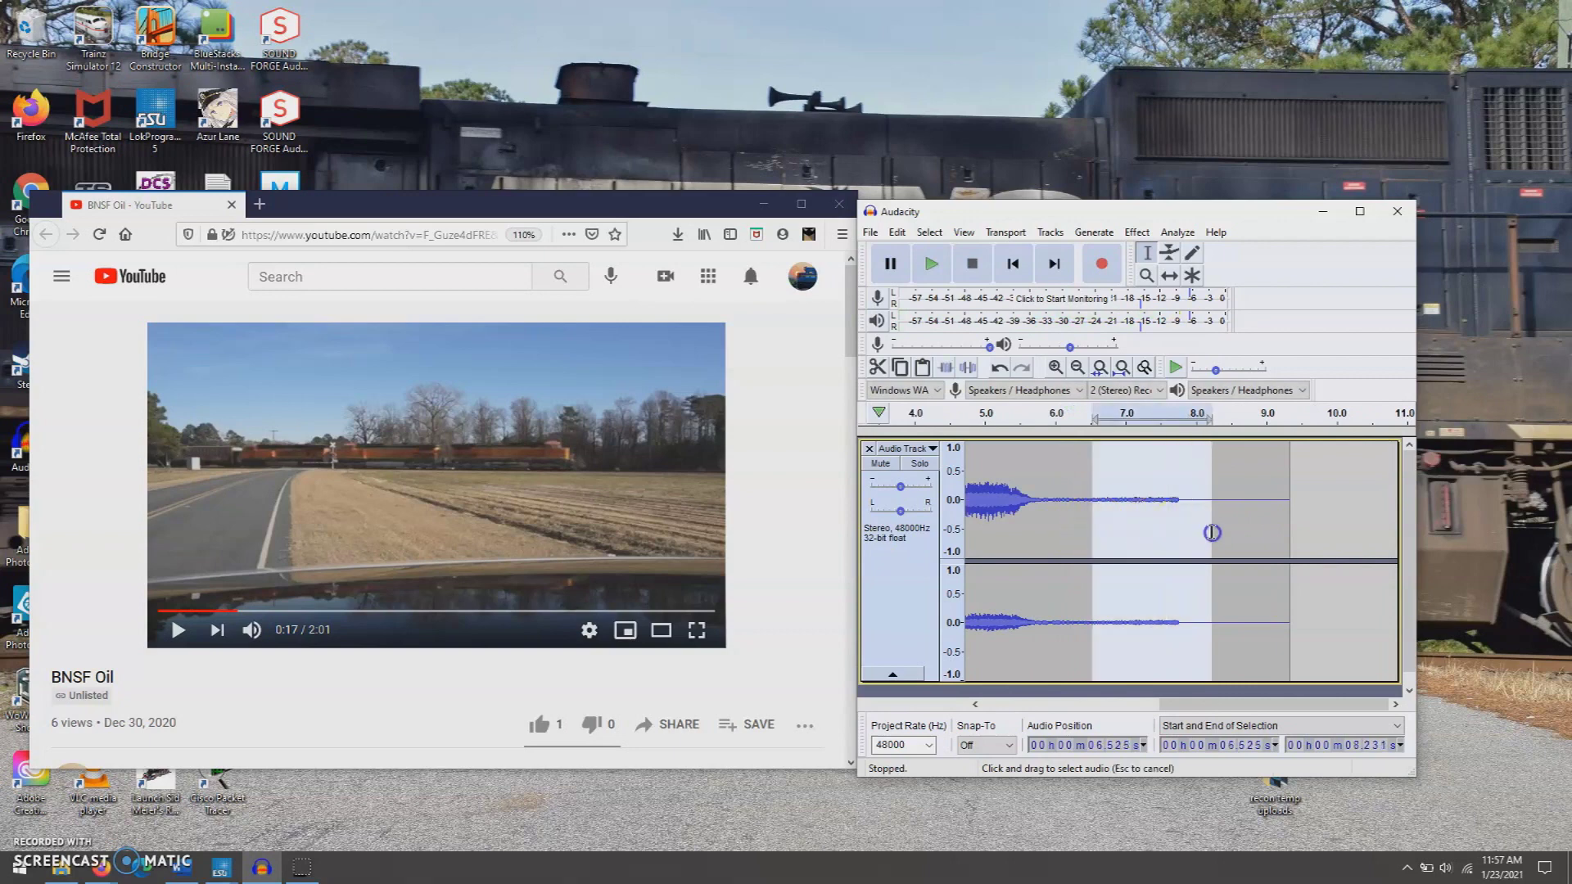
{"action": "key", "text": "Delete"}
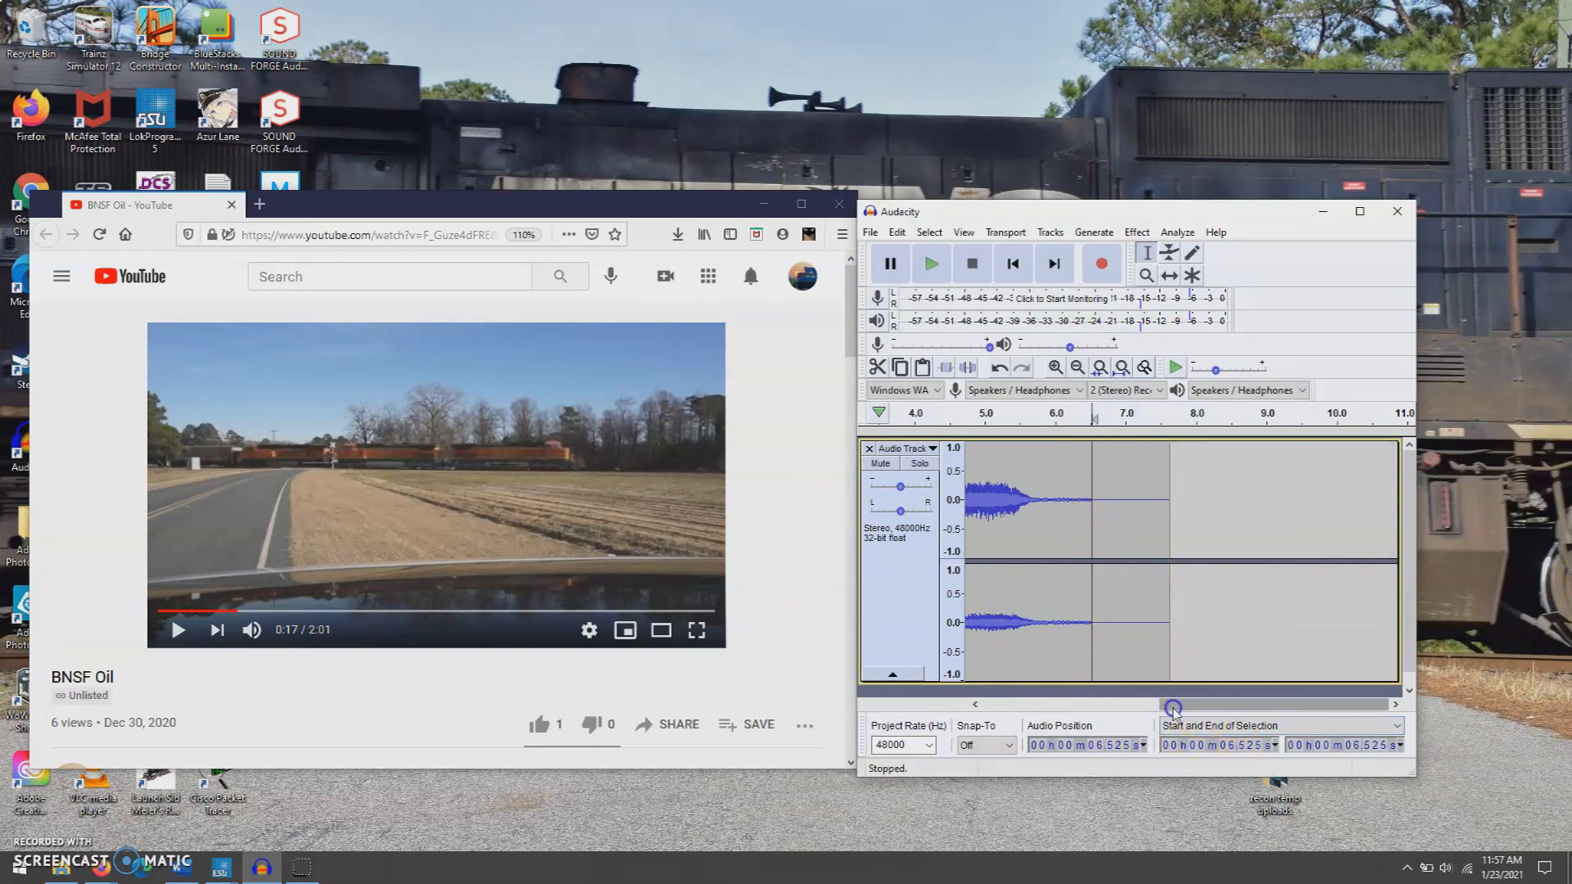
Mark the horn's opening (1.9–2.3 s) and ending (5.1–6.0 s), then clear the selection.
{"action": "left_click_drag", "start_coordinate": [1172, 709], "coordinate": [1062, 703]}
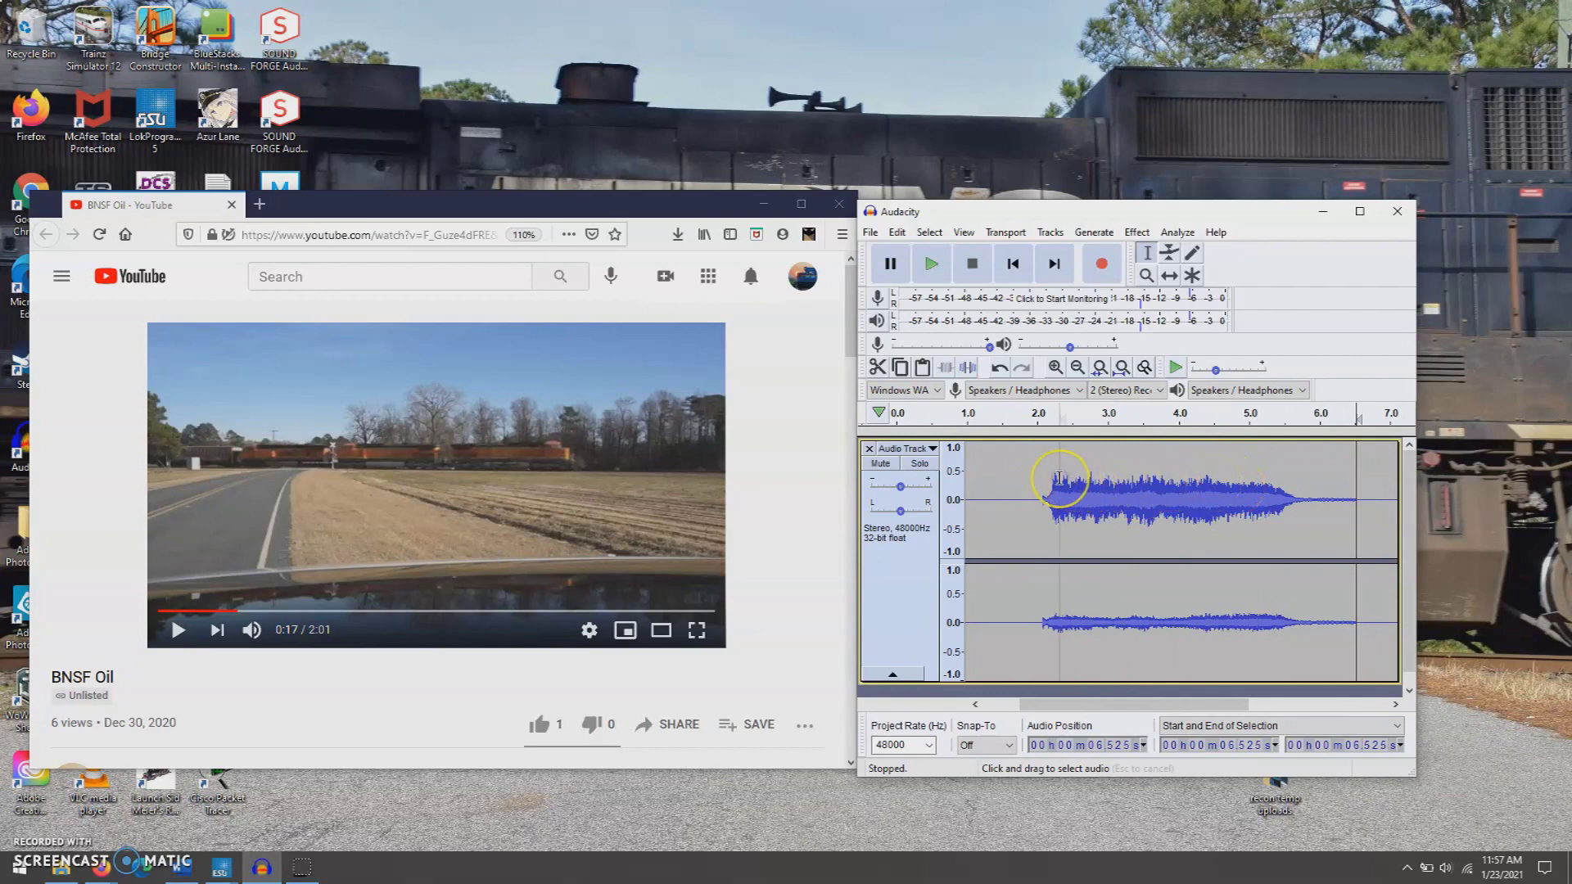
{"action": "left_click_drag", "start_coordinate": [1030, 475], "coordinate": [1061, 475]}
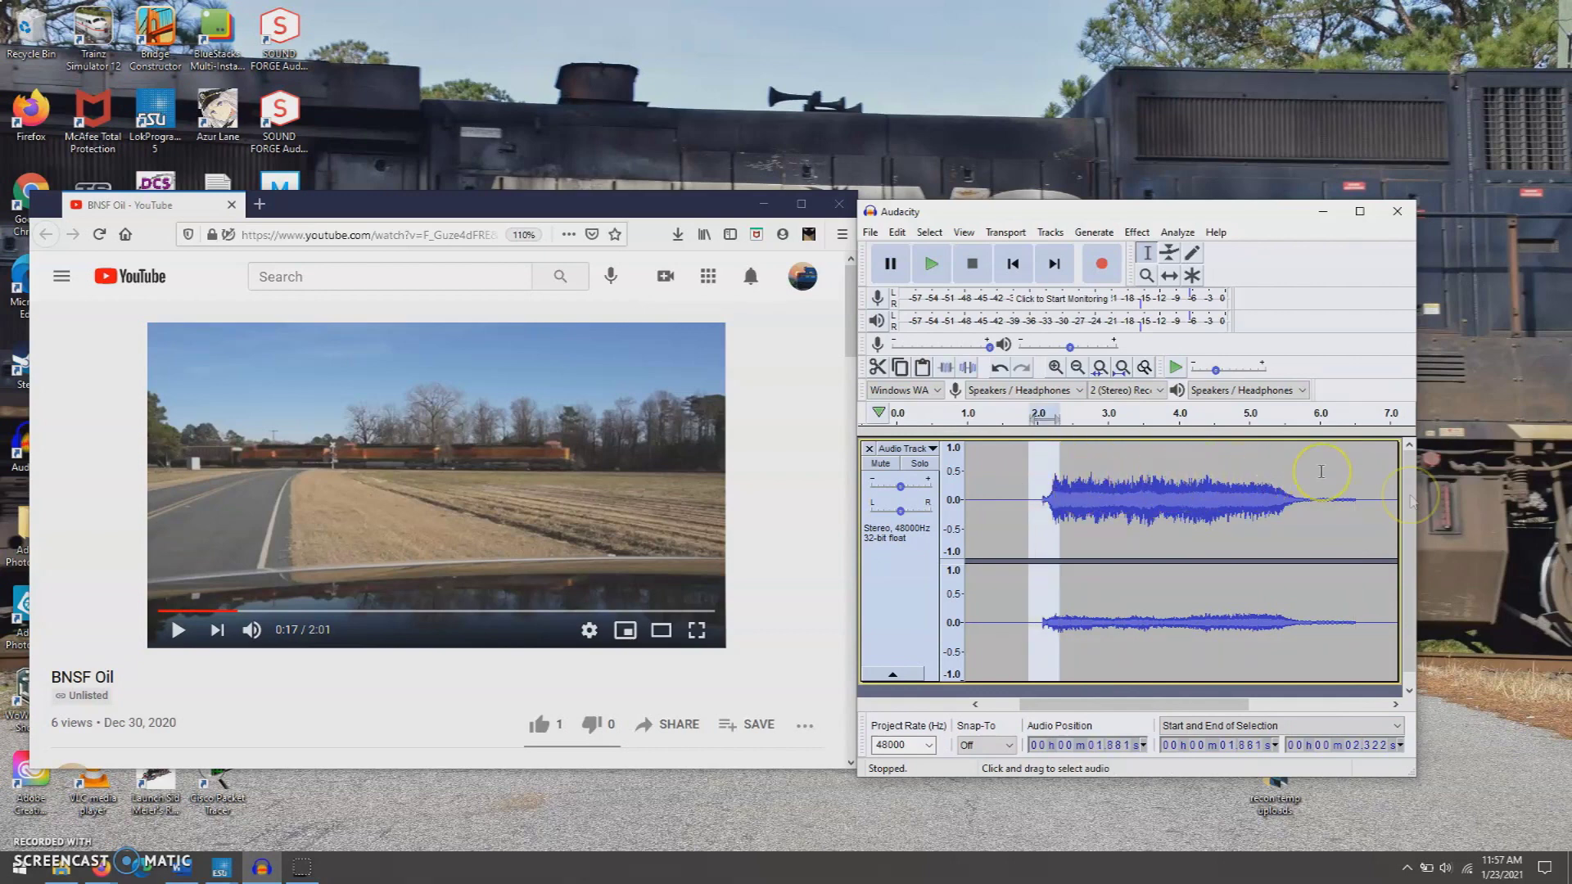
{"action": "left_click_drag", "start_coordinate": [1257, 495], "coordinate": [1326, 496]}
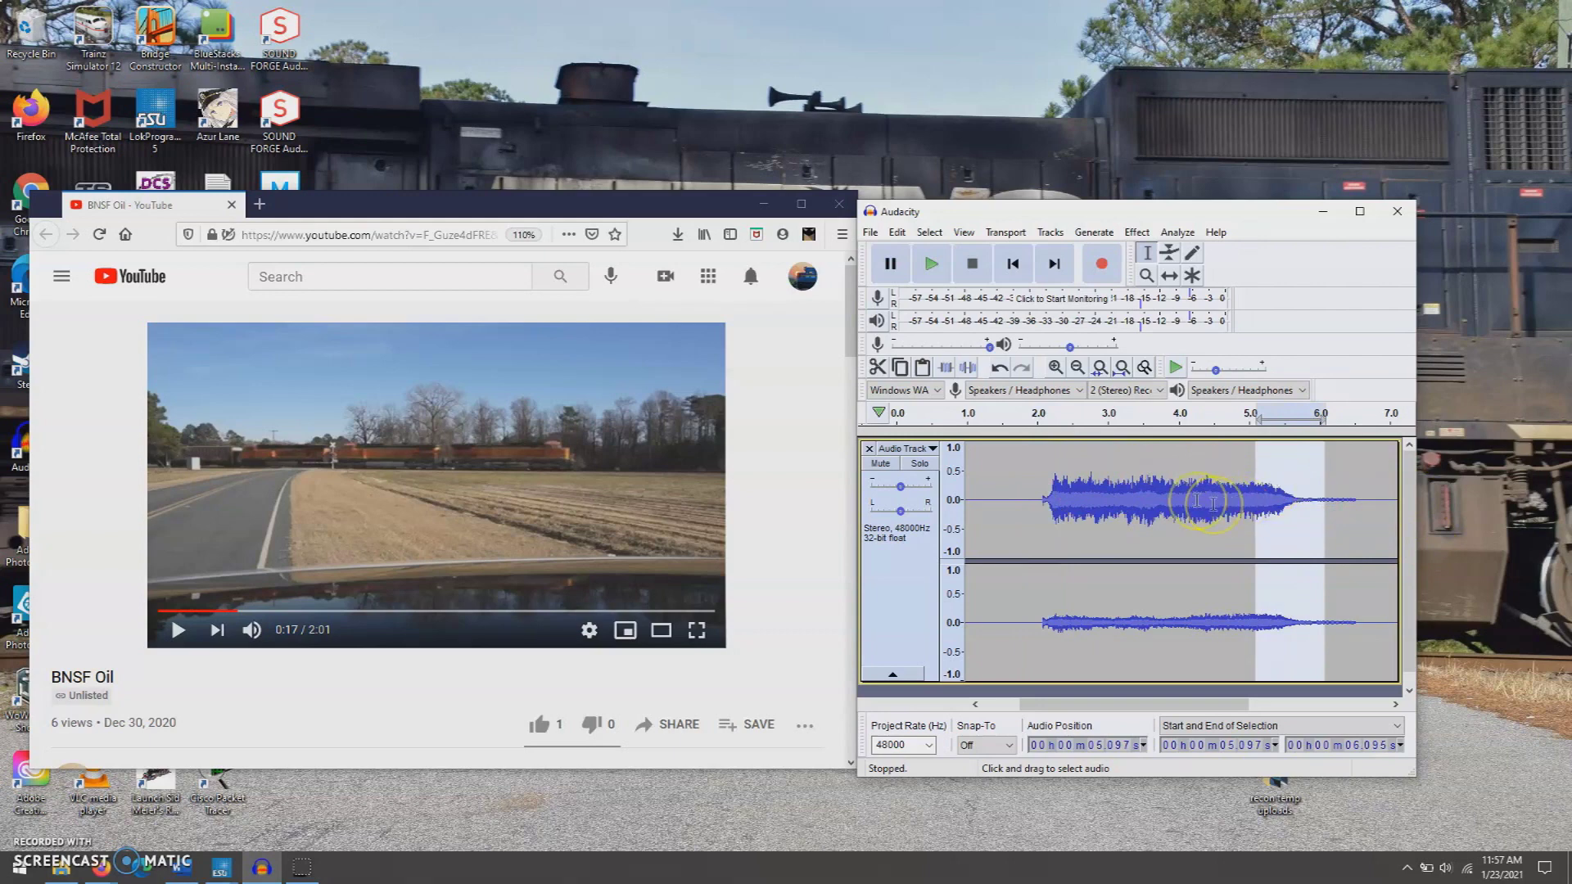
{"action": "left_click", "coordinate": [1027, 477]}
Remove the recorded track and open the P3_ver3 project.
{"action": "left_click", "coordinate": [896, 450]}
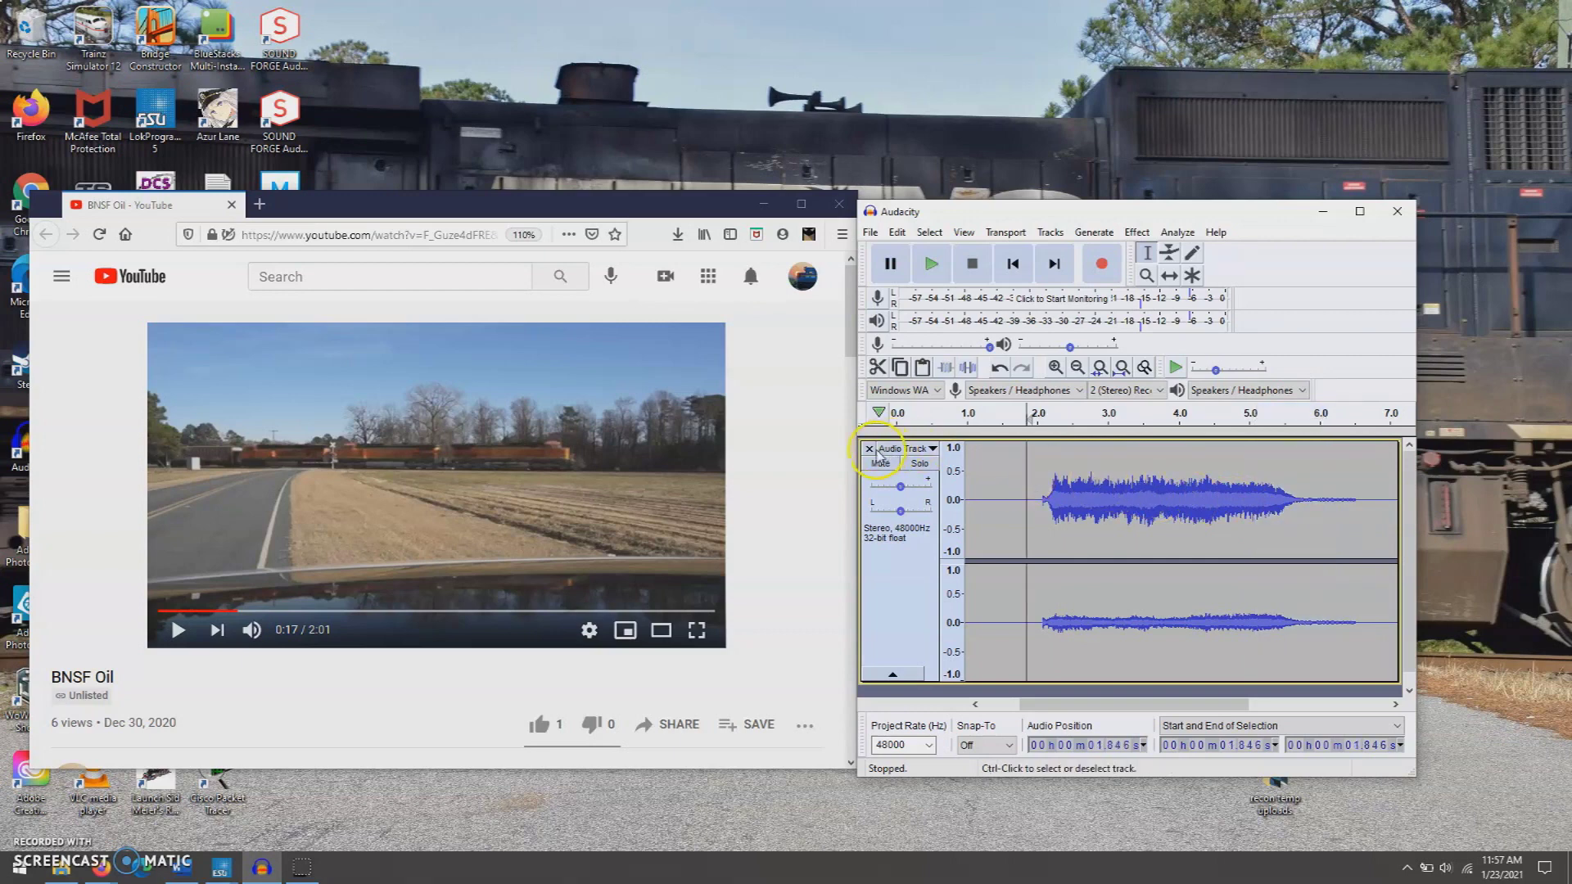
{"action": "left_click", "coordinate": [869, 448]}
{"action": "left_click", "coordinate": [871, 232]}
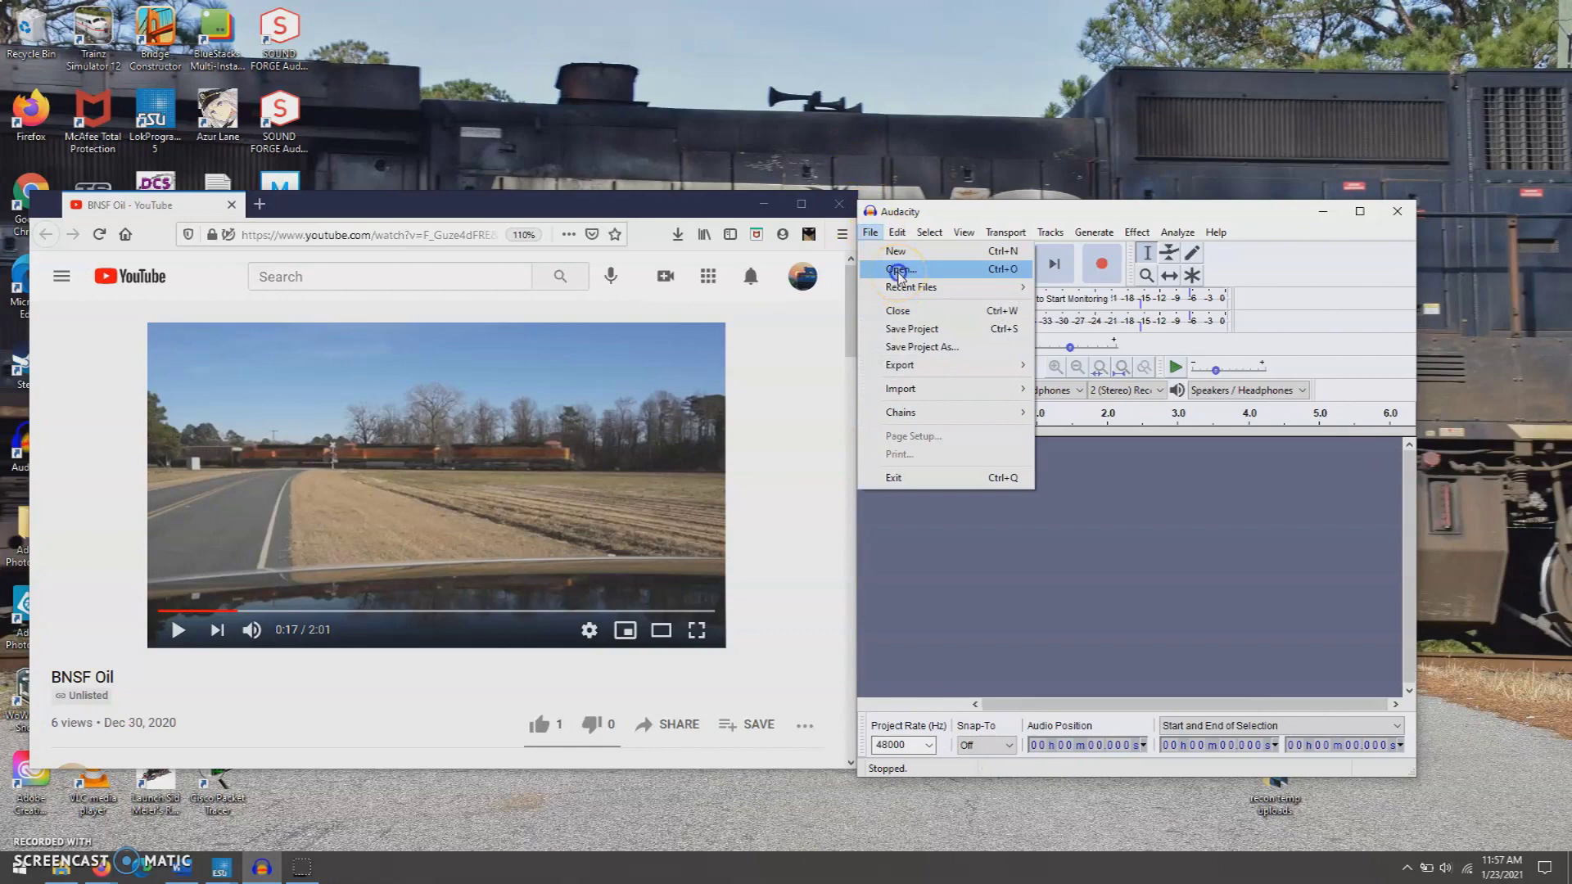
{"action": "left_click", "coordinate": [898, 270]}
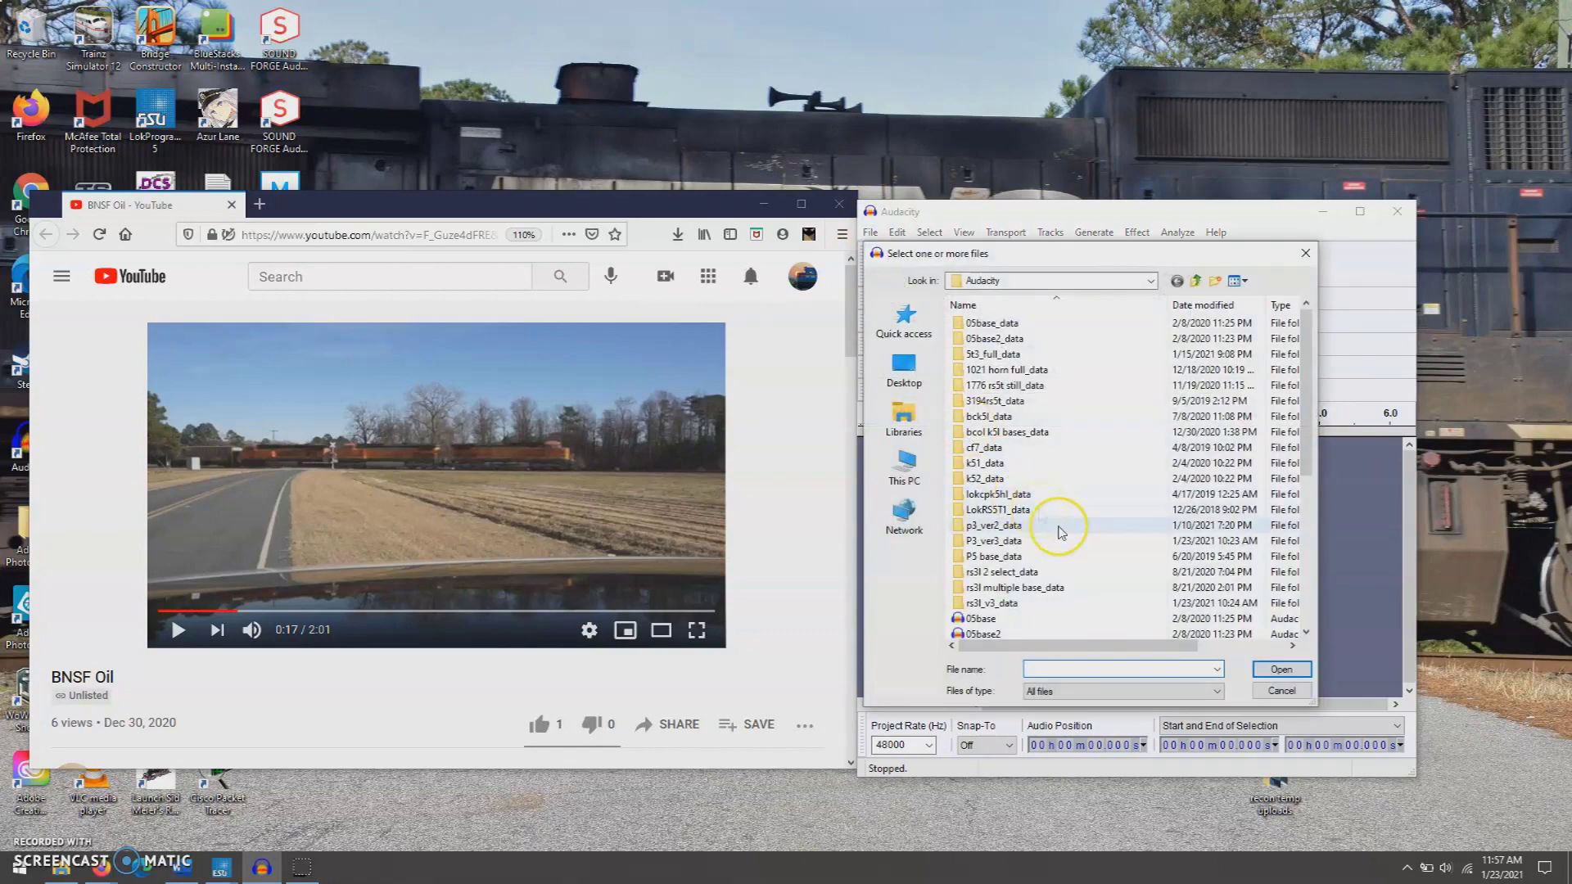
{"action": "scroll", "coordinate": [1061, 532], "scroll_direction": "down", "scroll_amount": 5}
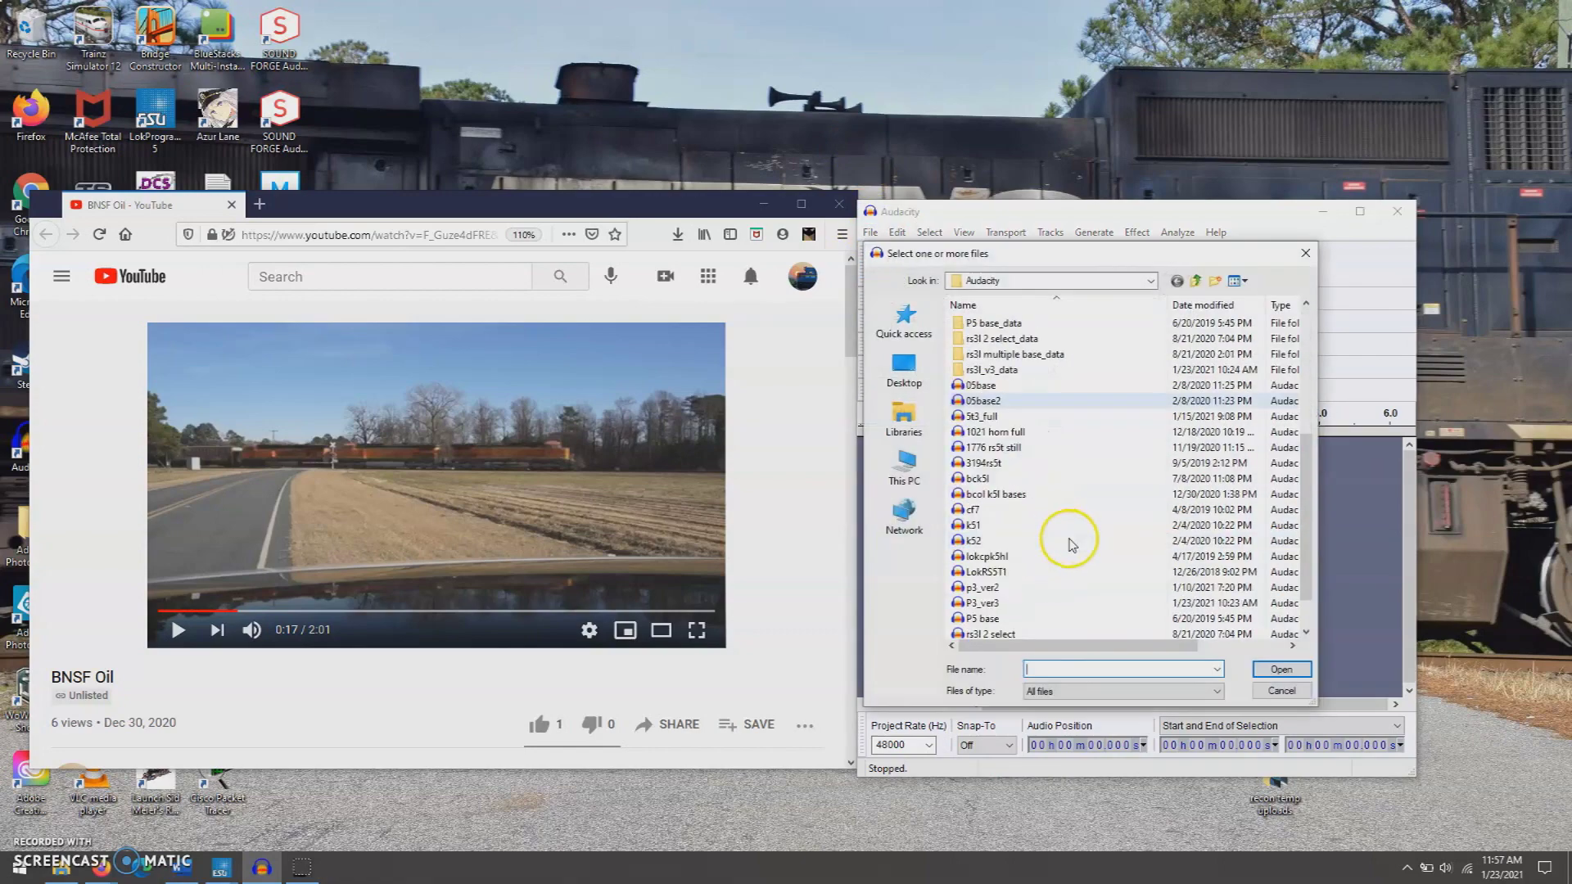
{"action": "left_click", "coordinate": [983, 604]}
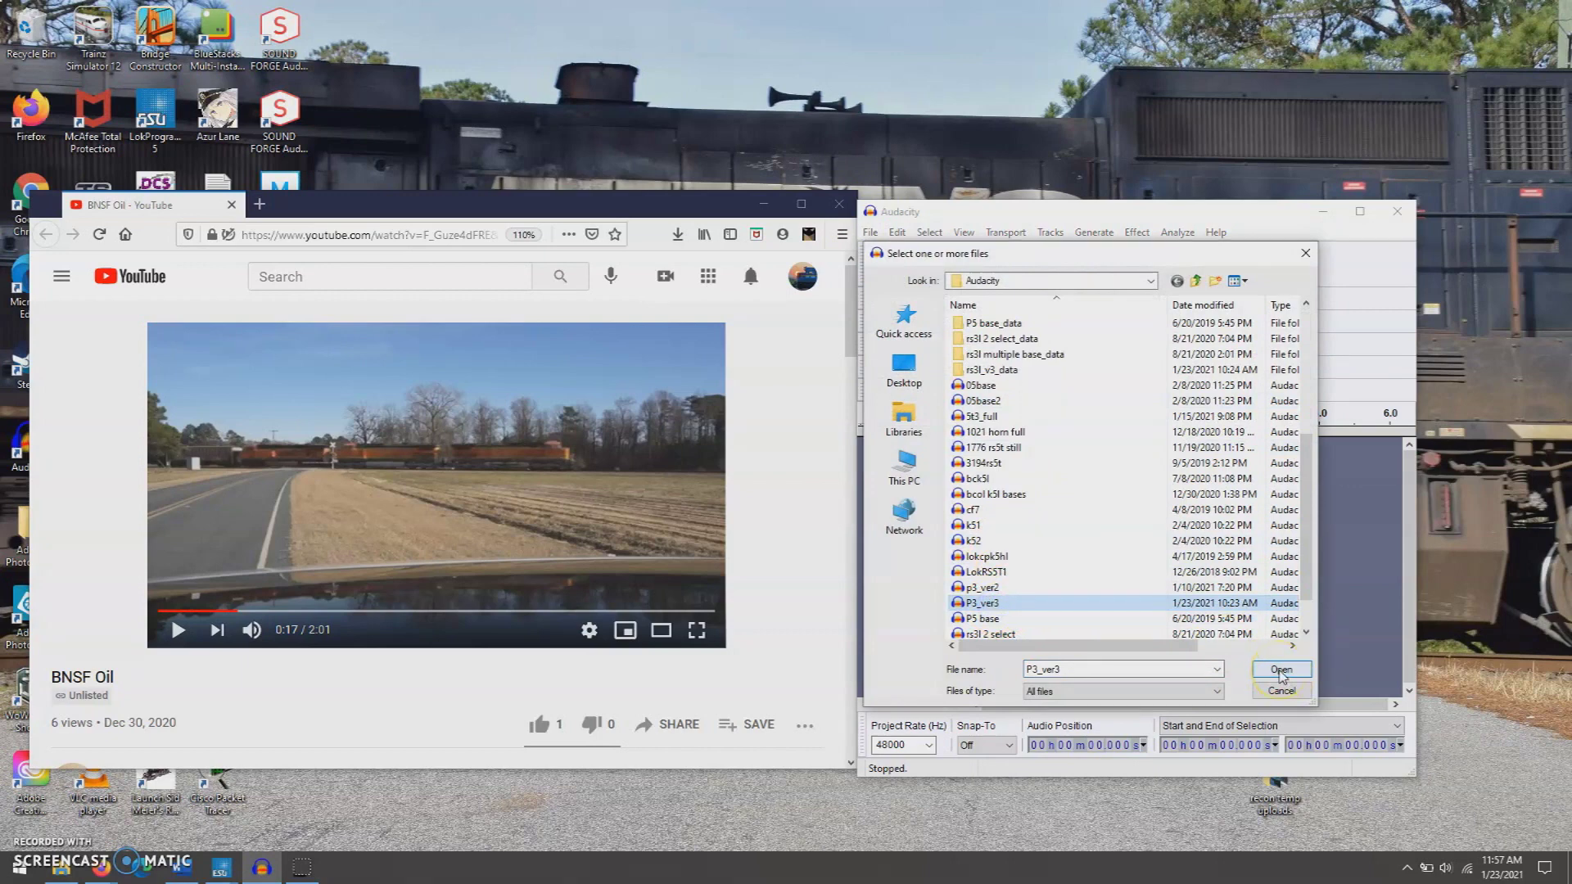
{"action": "left_click", "coordinate": [1281, 669]}
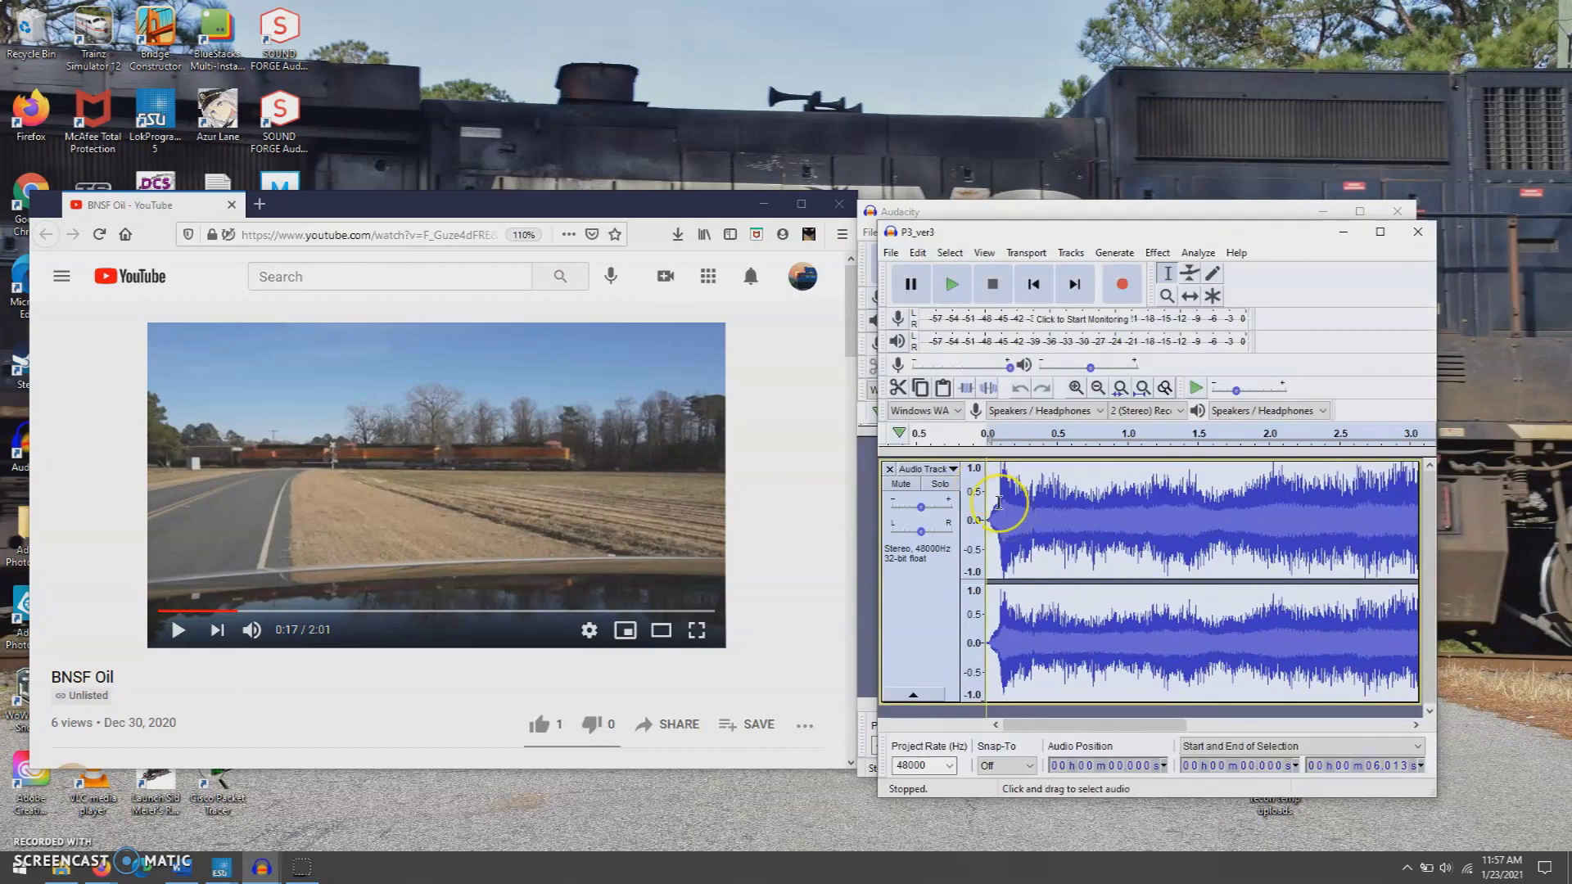
Play back the P3_ver3 horn audio, then close its project window.
{"action": "left_click", "coordinate": [999, 536]}
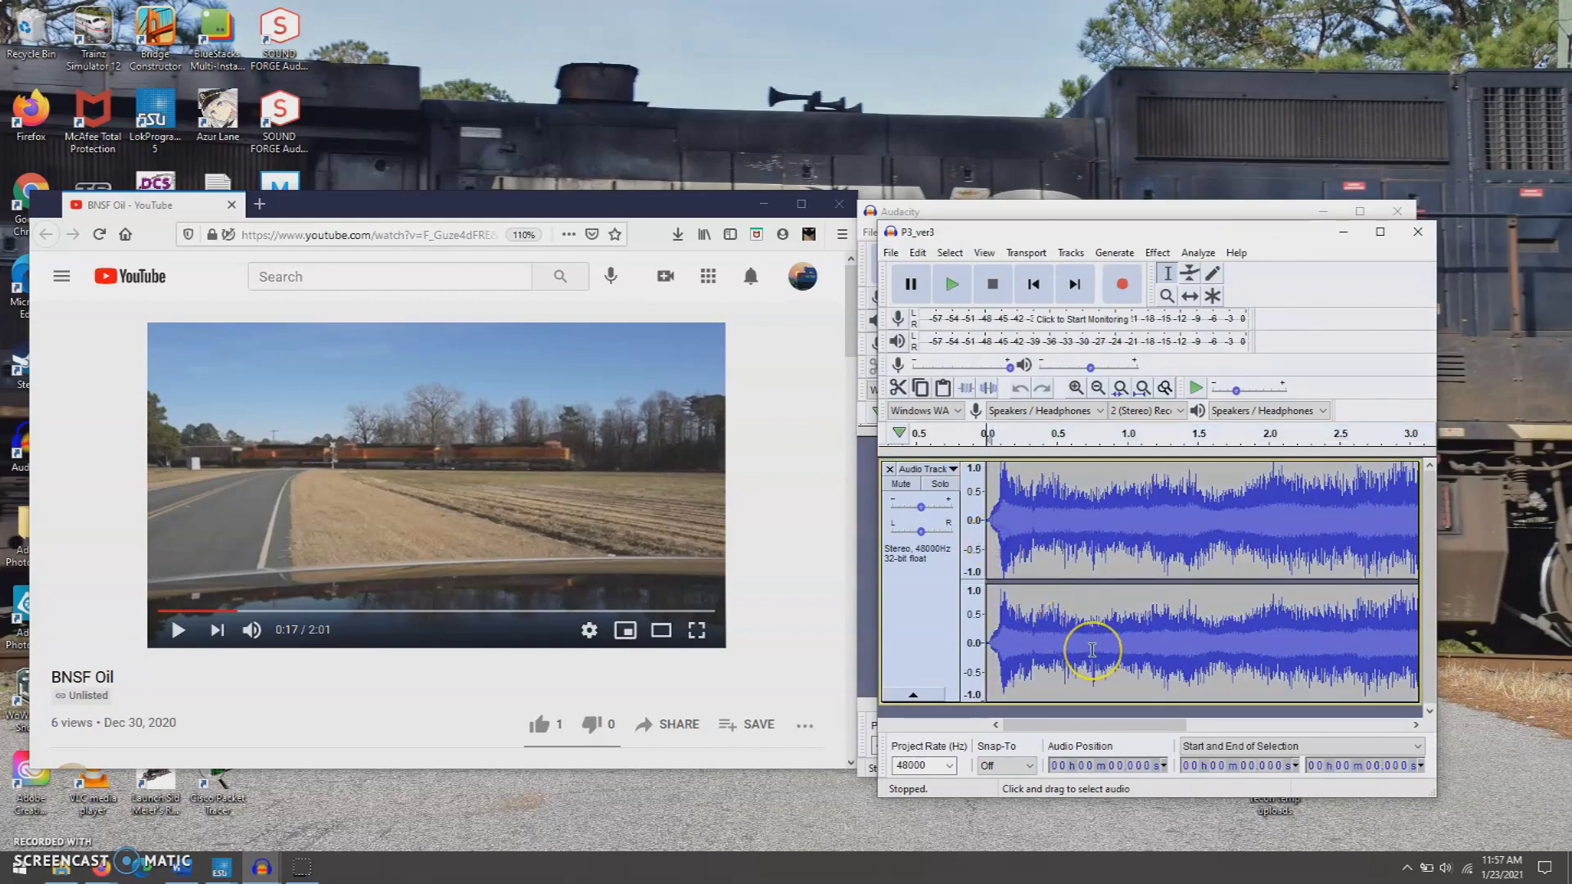
{"action": "key", "text": "space"}
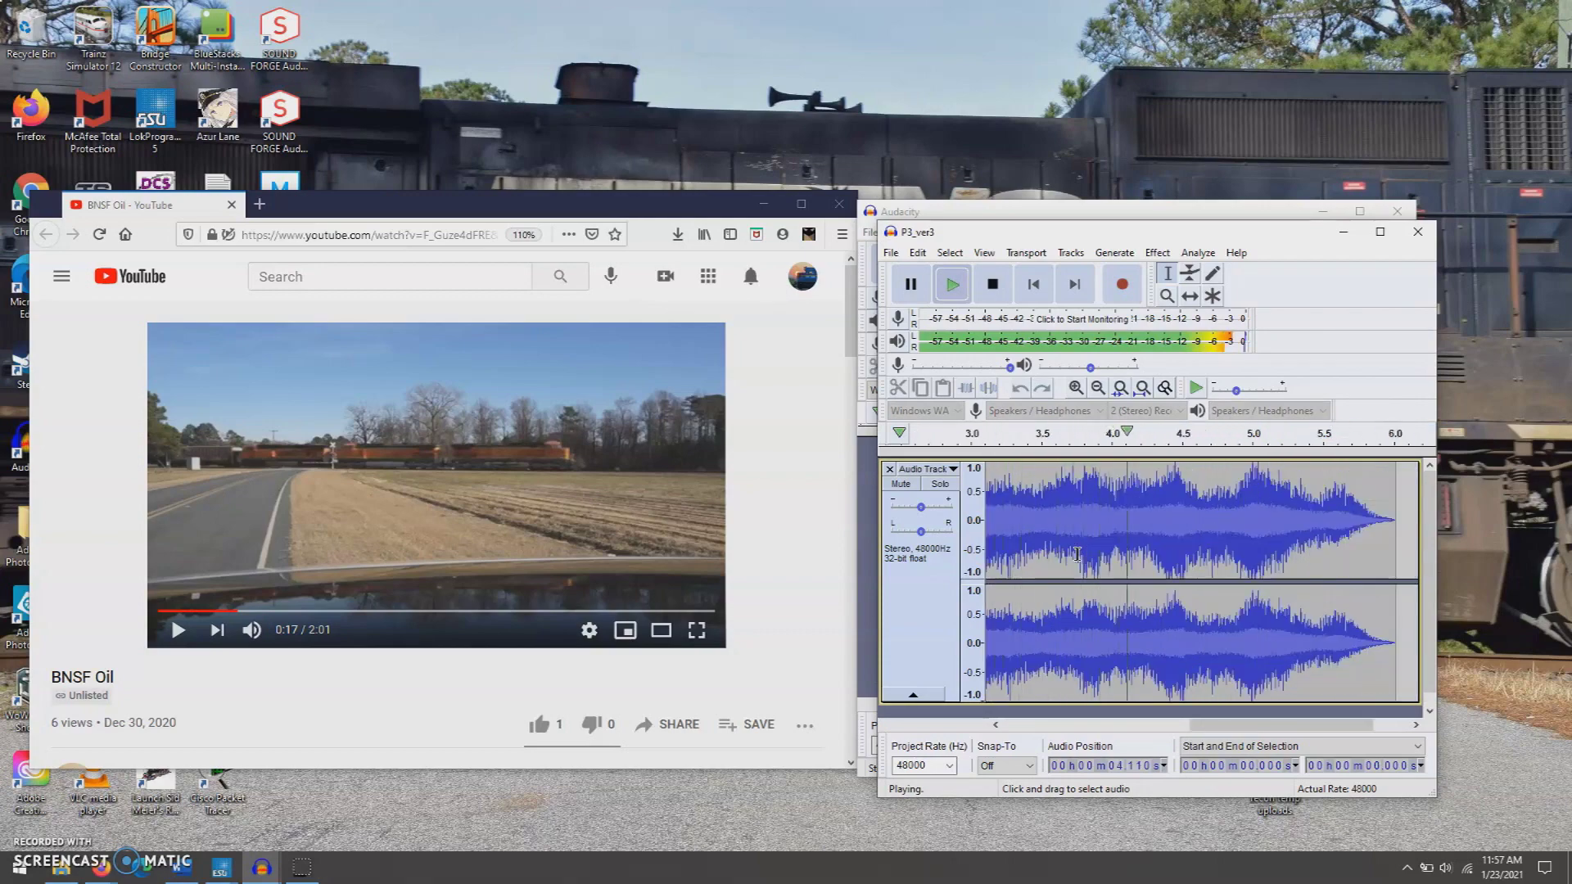
{"action": "left_click", "coordinate": [1085, 553]}
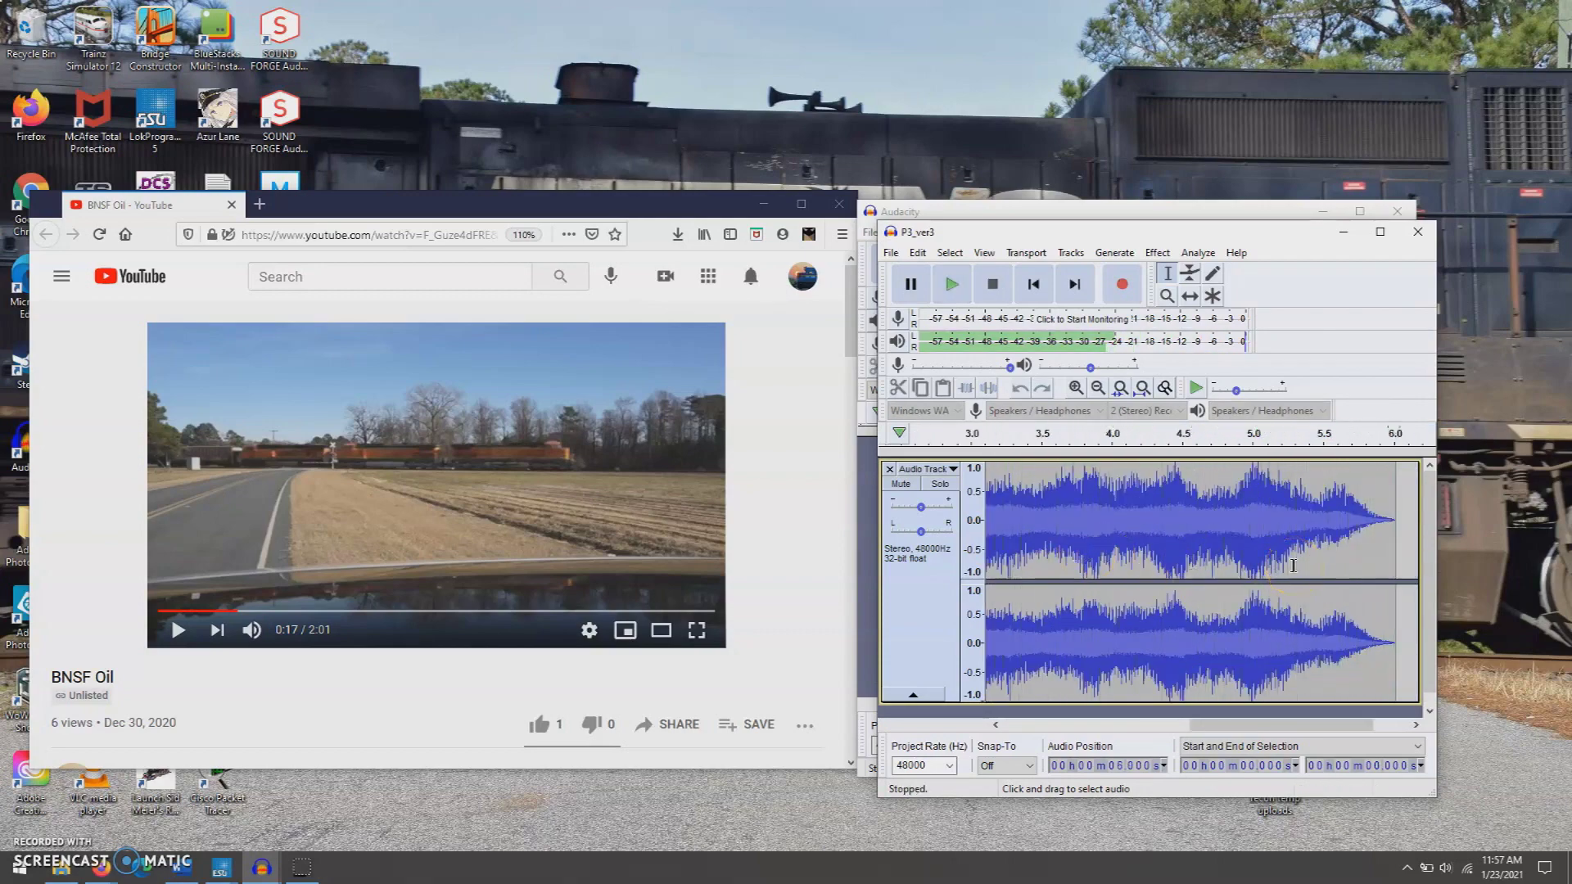
{"action": "left_click_drag", "start_coordinate": [1318, 731], "coordinate": [1043, 724]}
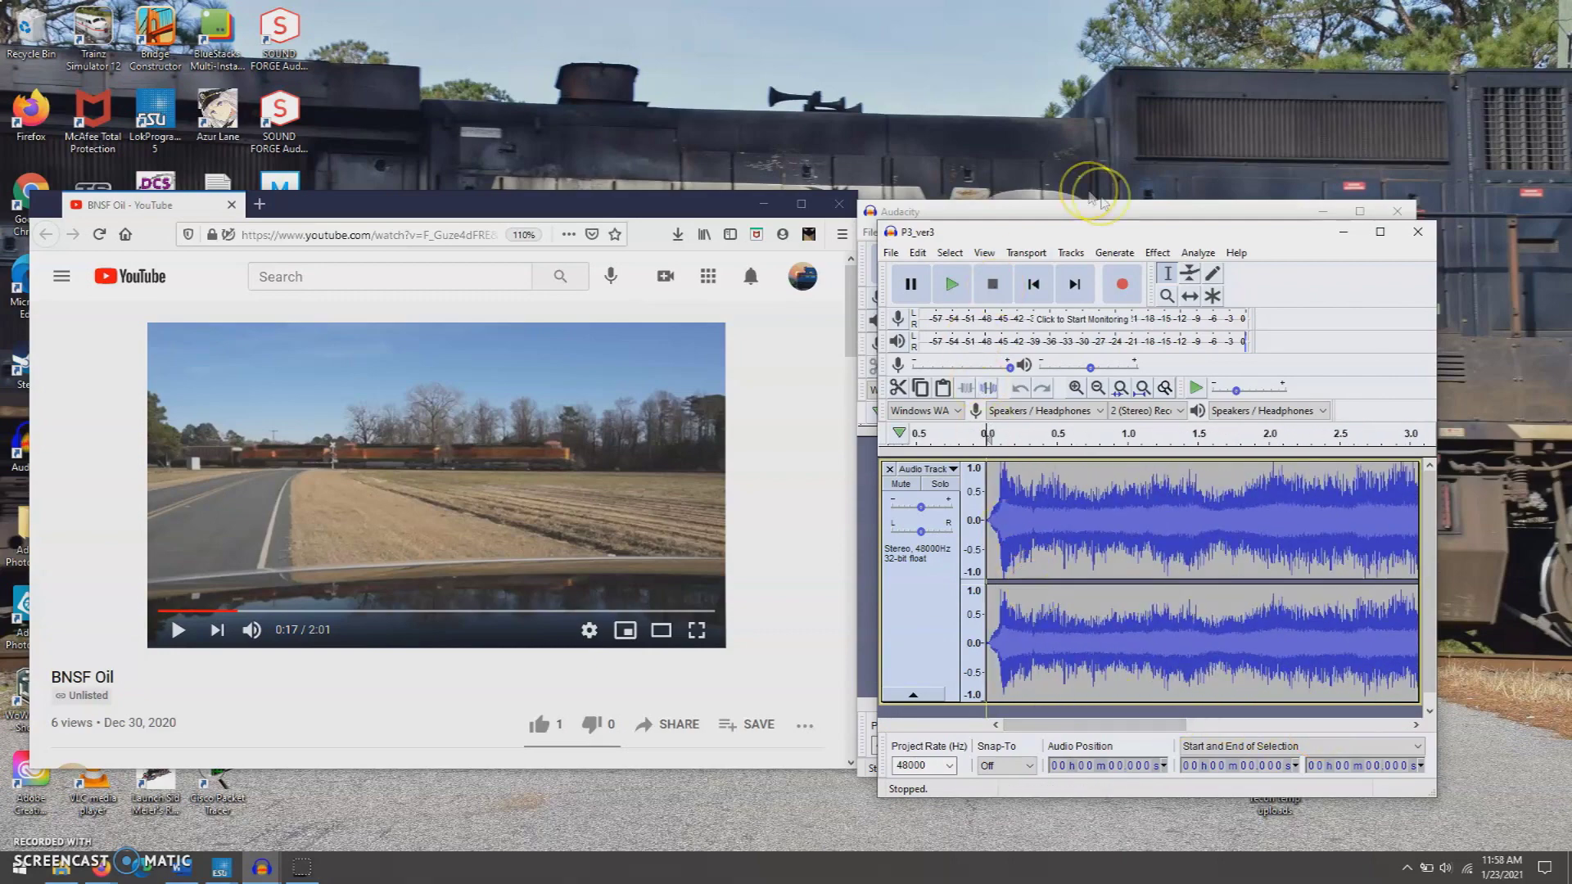
{"action": "left_click", "coordinate": [1415, 231]}
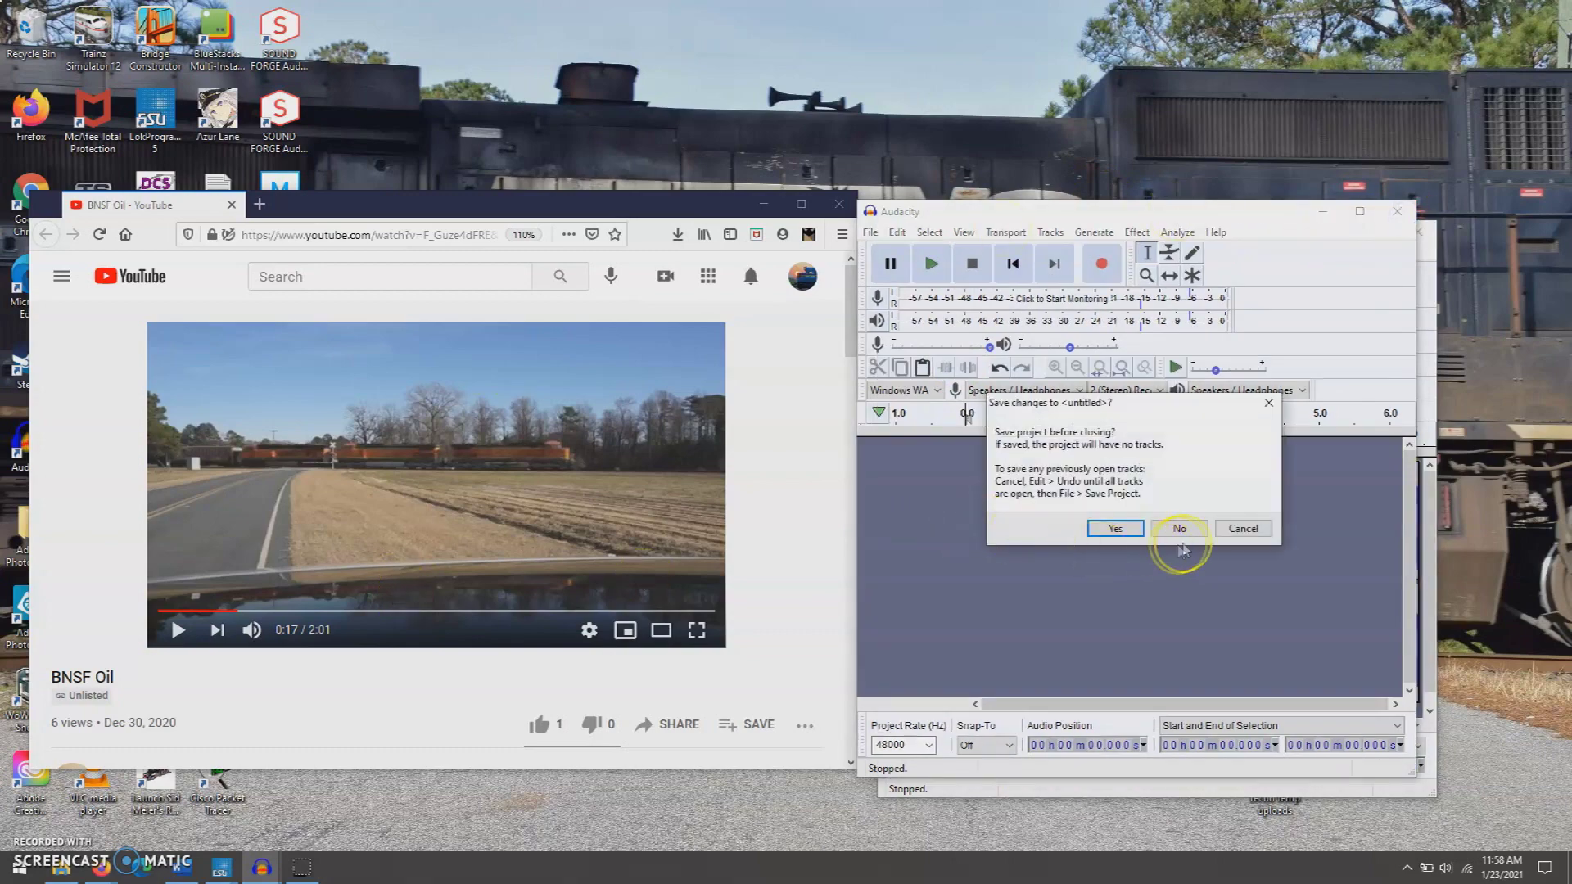
Keep P3_ver3 open, open sound slot 3's horn pack in LokProgrammer, and select Leslie S-3L-R.
{"action": "left_click", "coordinate": [1193, 533]}
{"action": "mouse_move", "coordinate": [220, 866]}
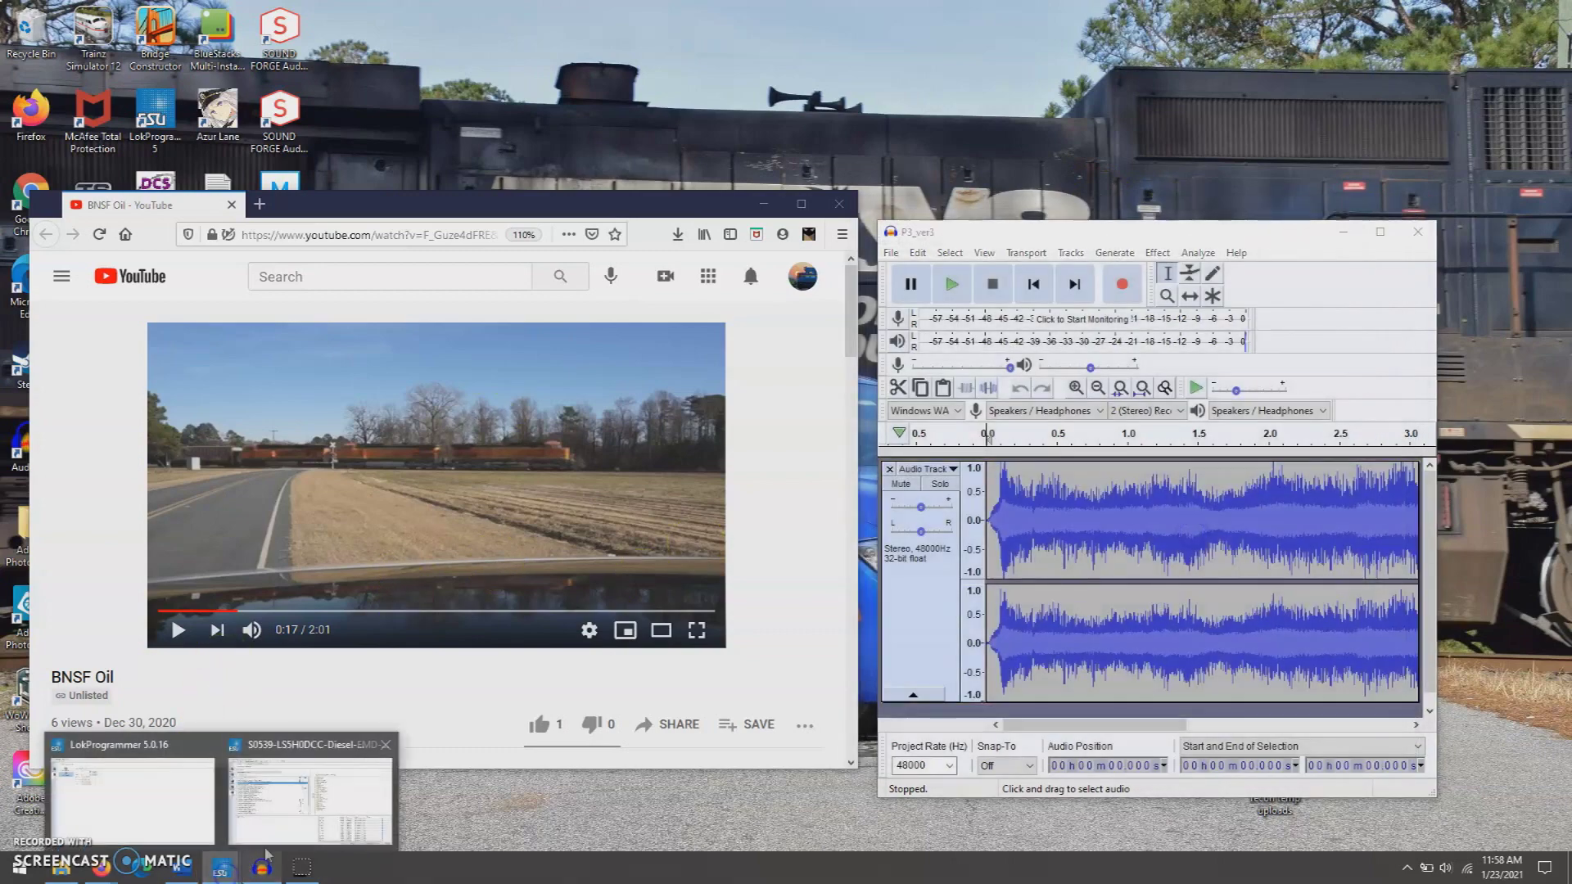
{"action": "left_click", "coordinate": [278, 828]}
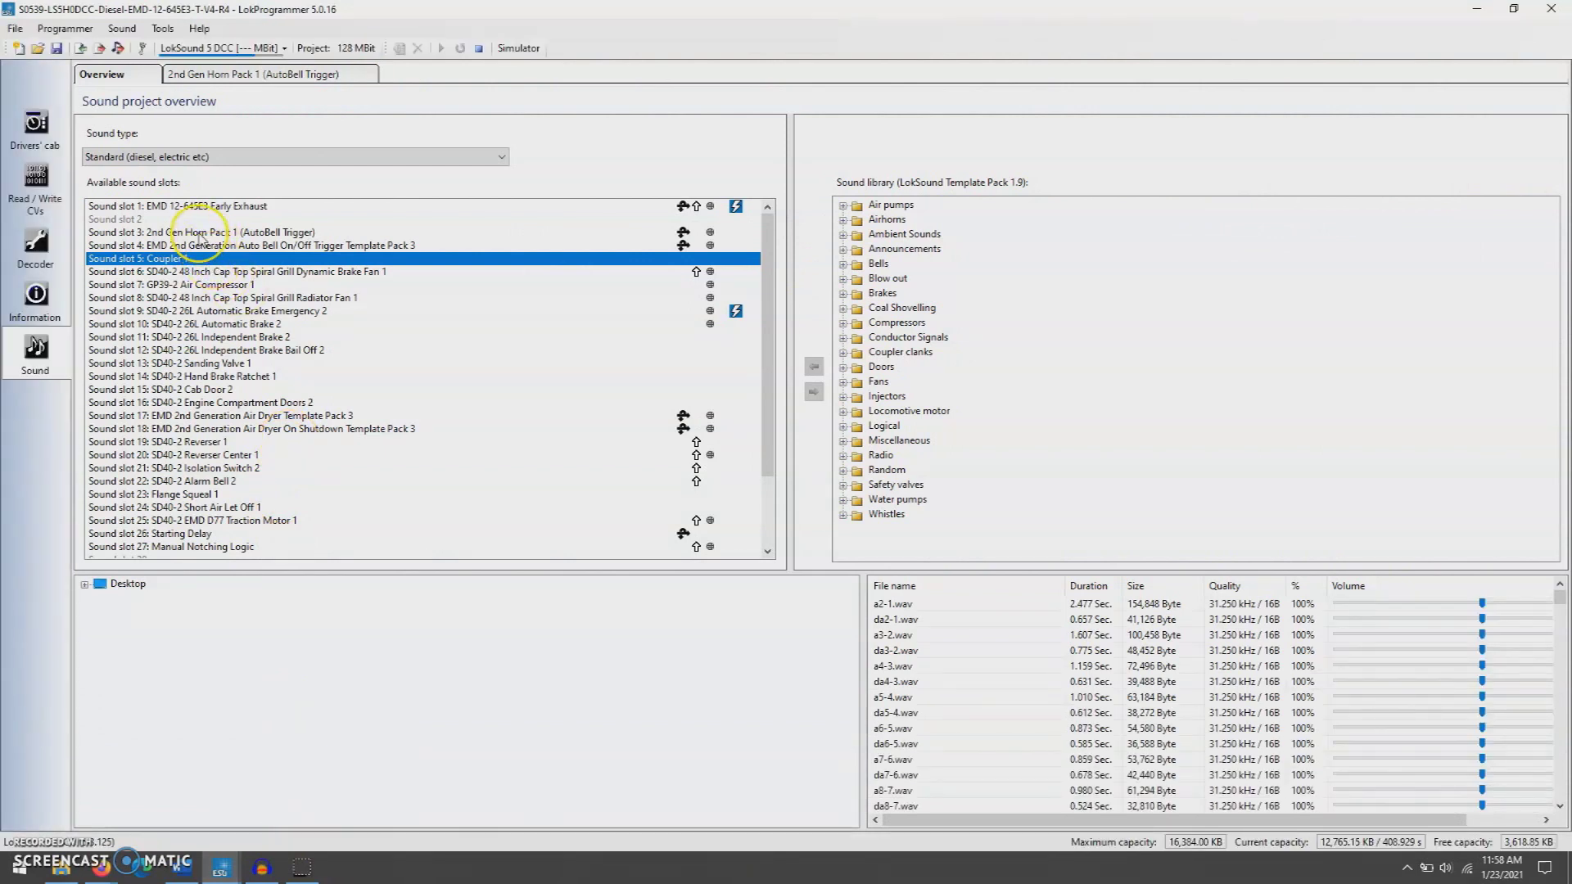
{"action": "double_click", "coordinate": [200, 233]}
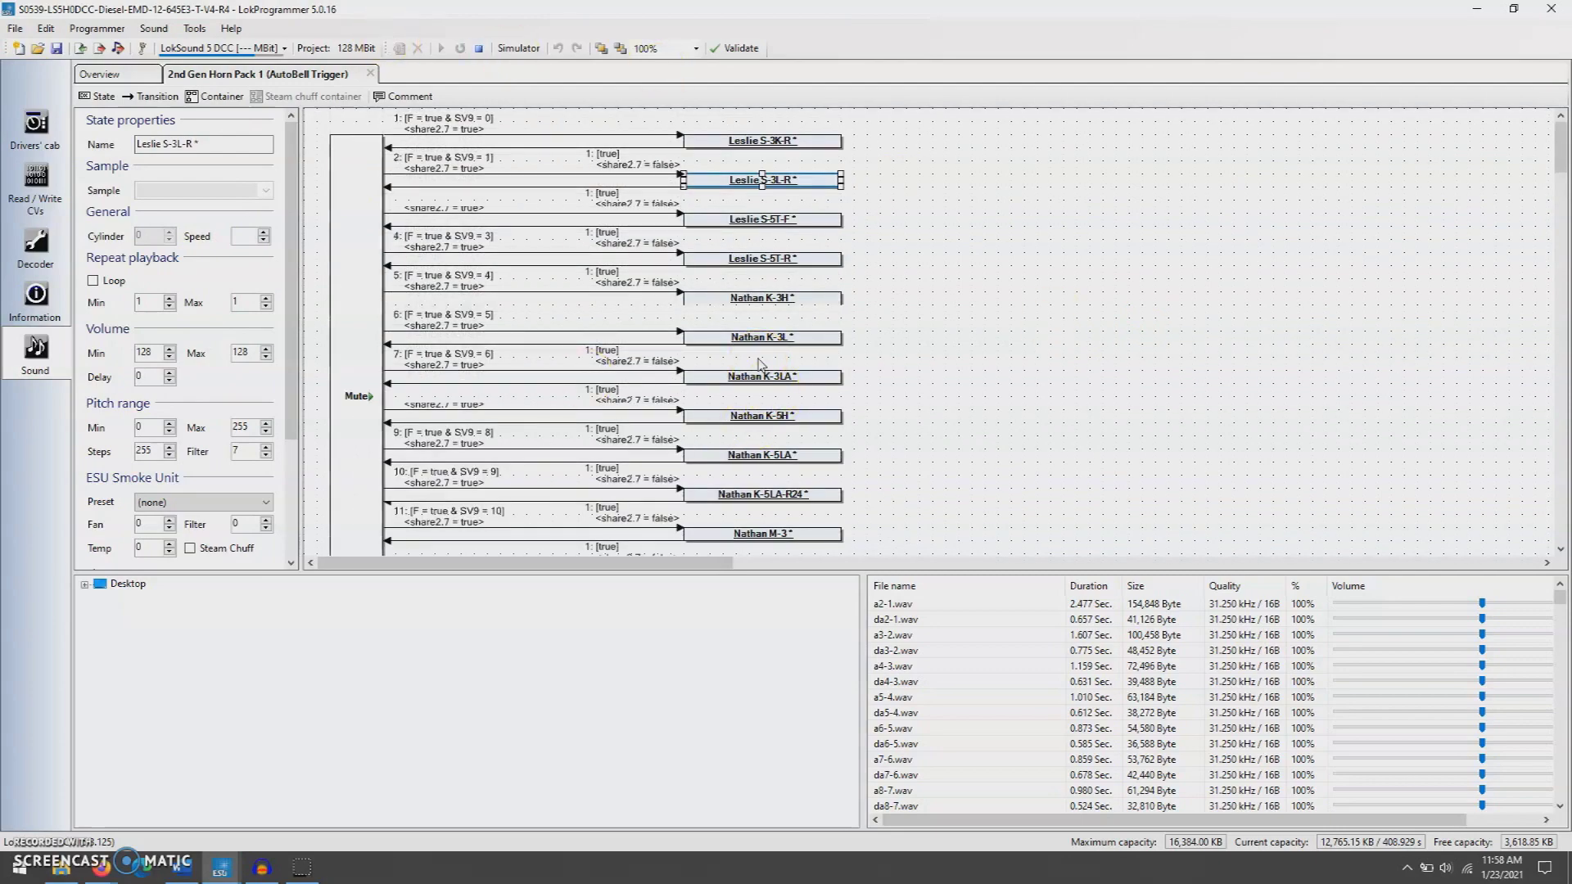
{"action": "left_click", "coordinate": [912, 410]}
{"action": "left_click", "coordinate": [755, 222]}
Inside Leslie S-3L-R, audition the Init1, Exit and Fast Exit samples, then open Loop.
{"action": "double_click", "coordinate": [751, 182]}
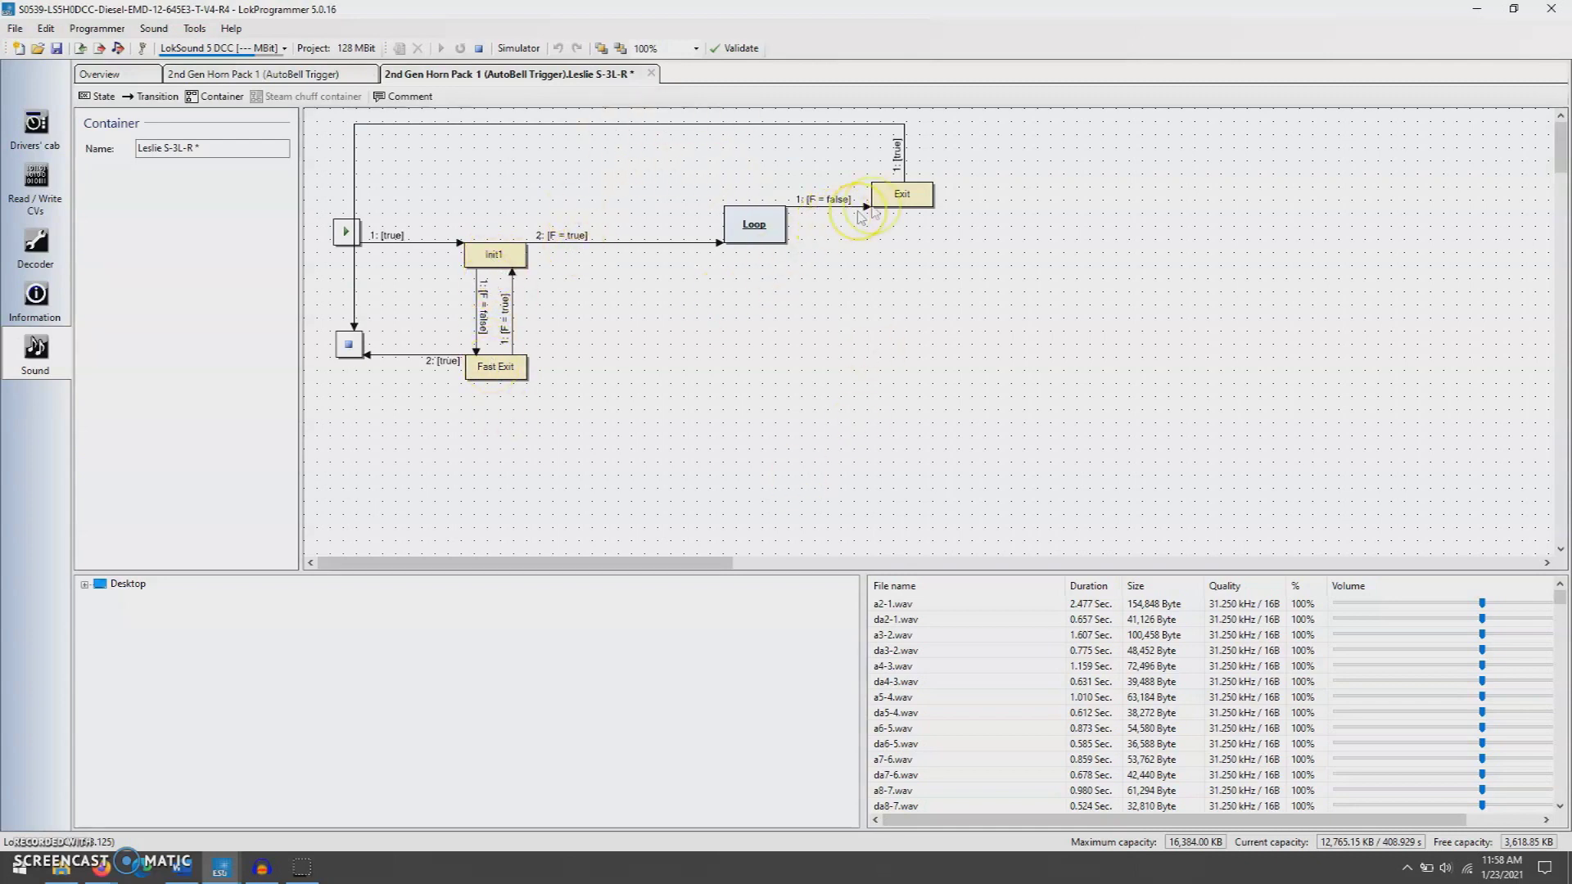
{"action": "left_click", "coordinate": [494, 255]}
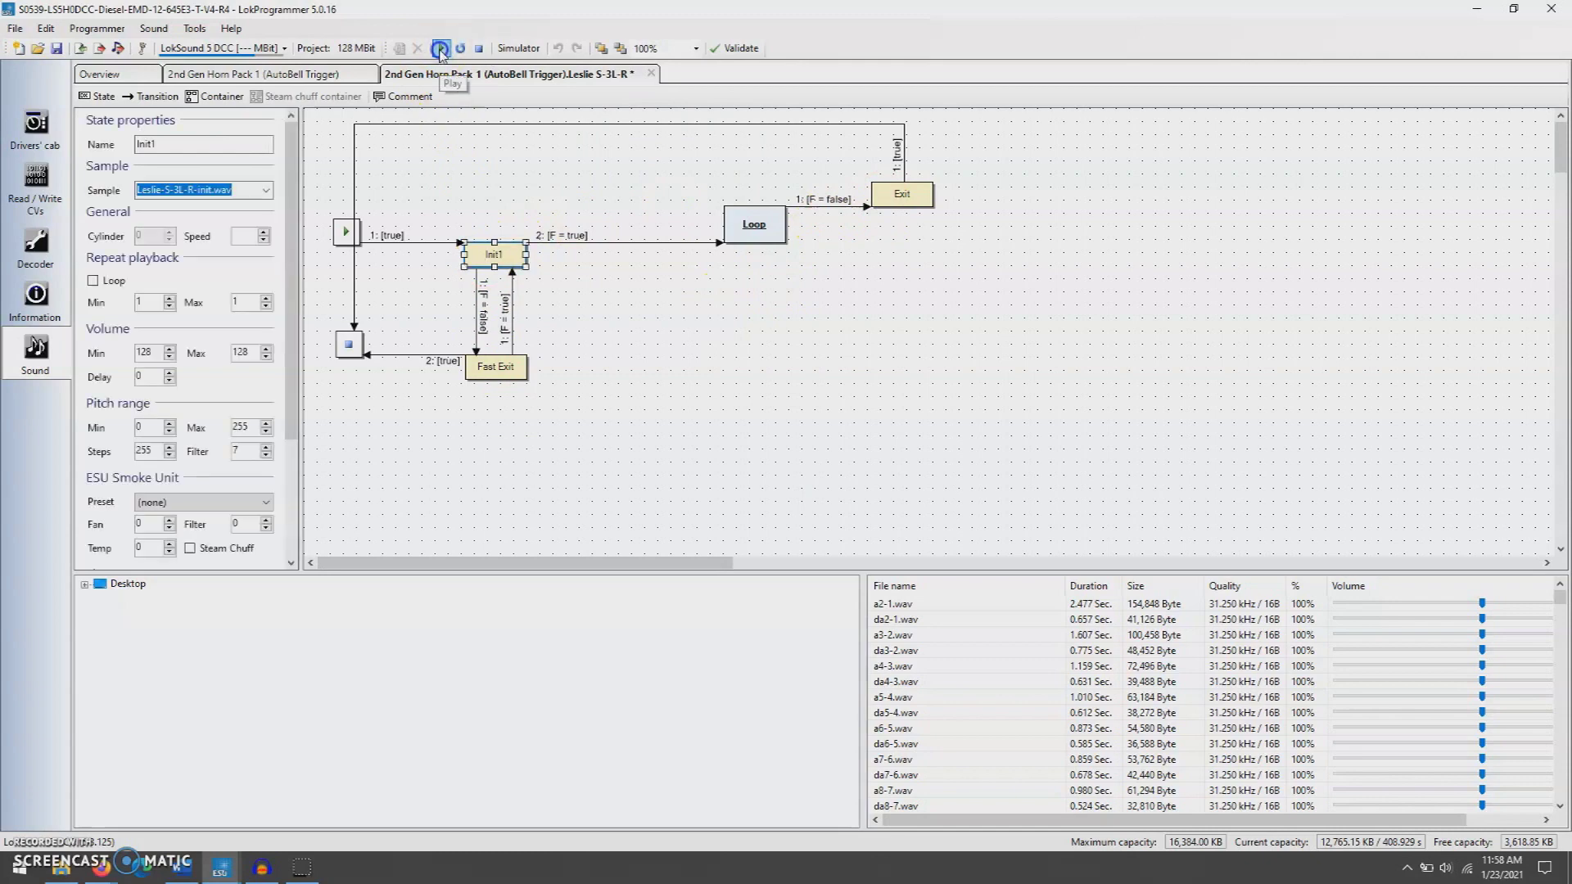
{"action": "left_click", "coordinate": [439, 49]}
{"action": "left_click", "coordinate": [909, 194]}
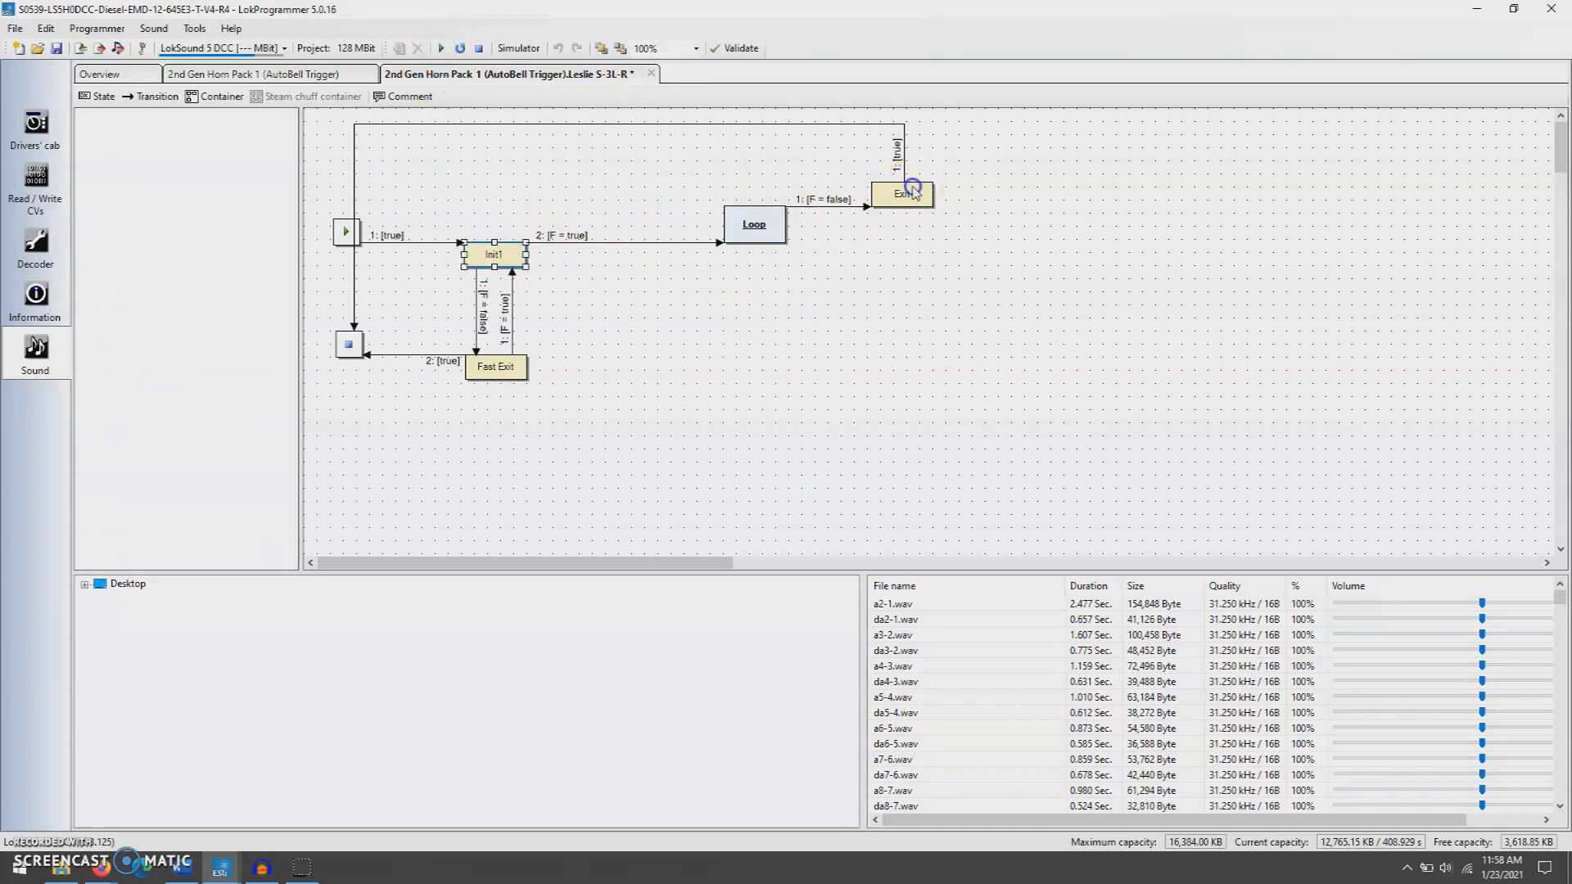
{"action": "left_click", "coordinate": [440, 49]}
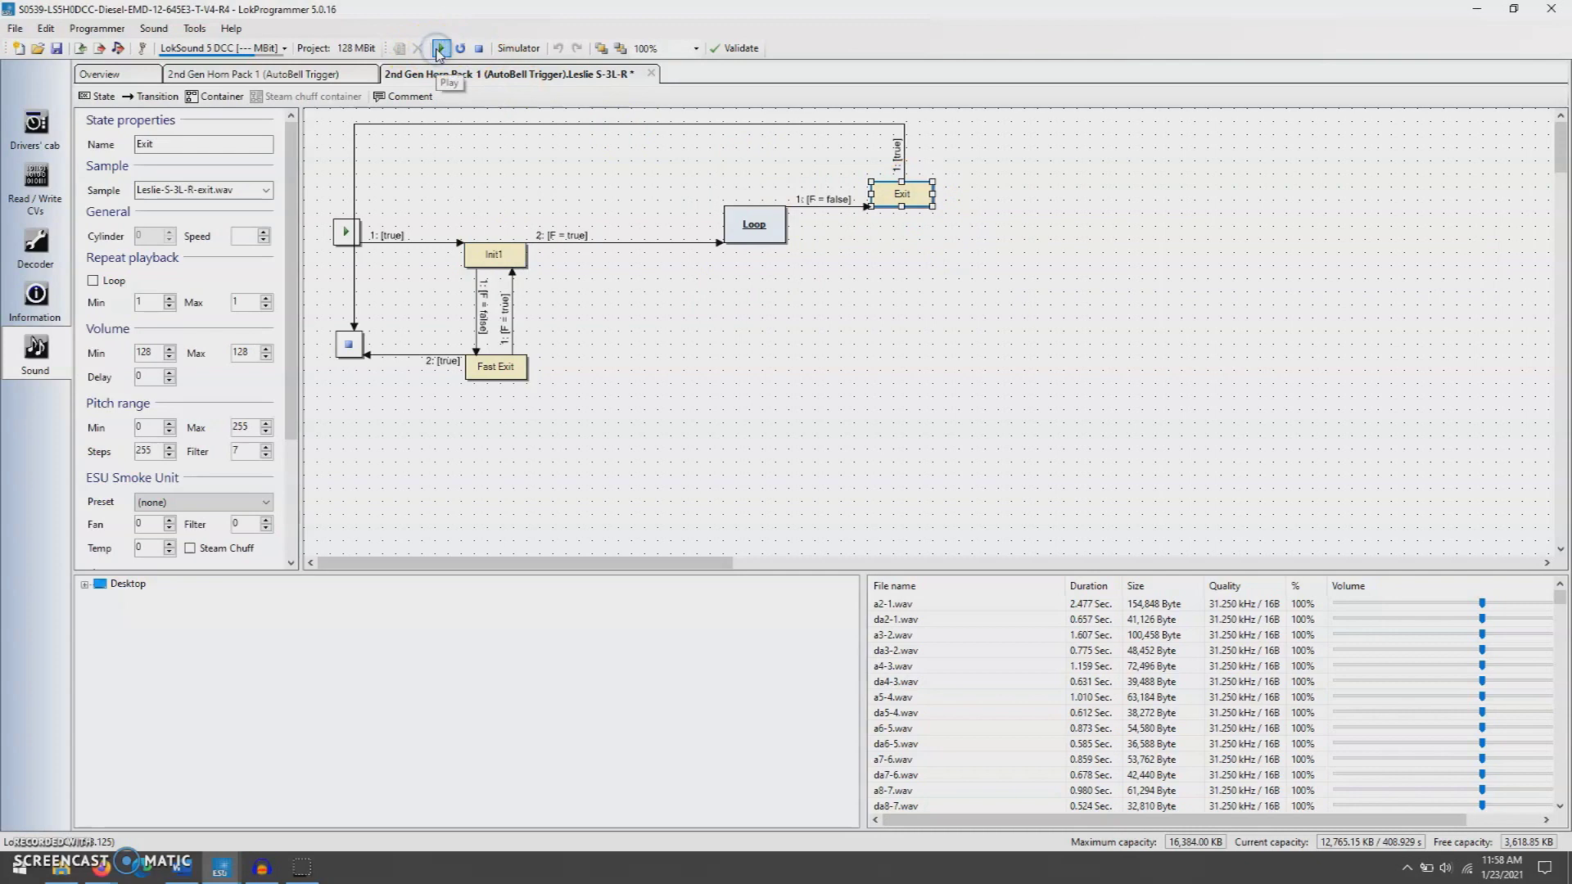
{"action": "left_click", "coordinate": [508, 364]}
{"action": "left_click", "coordinate": [442, 49]}
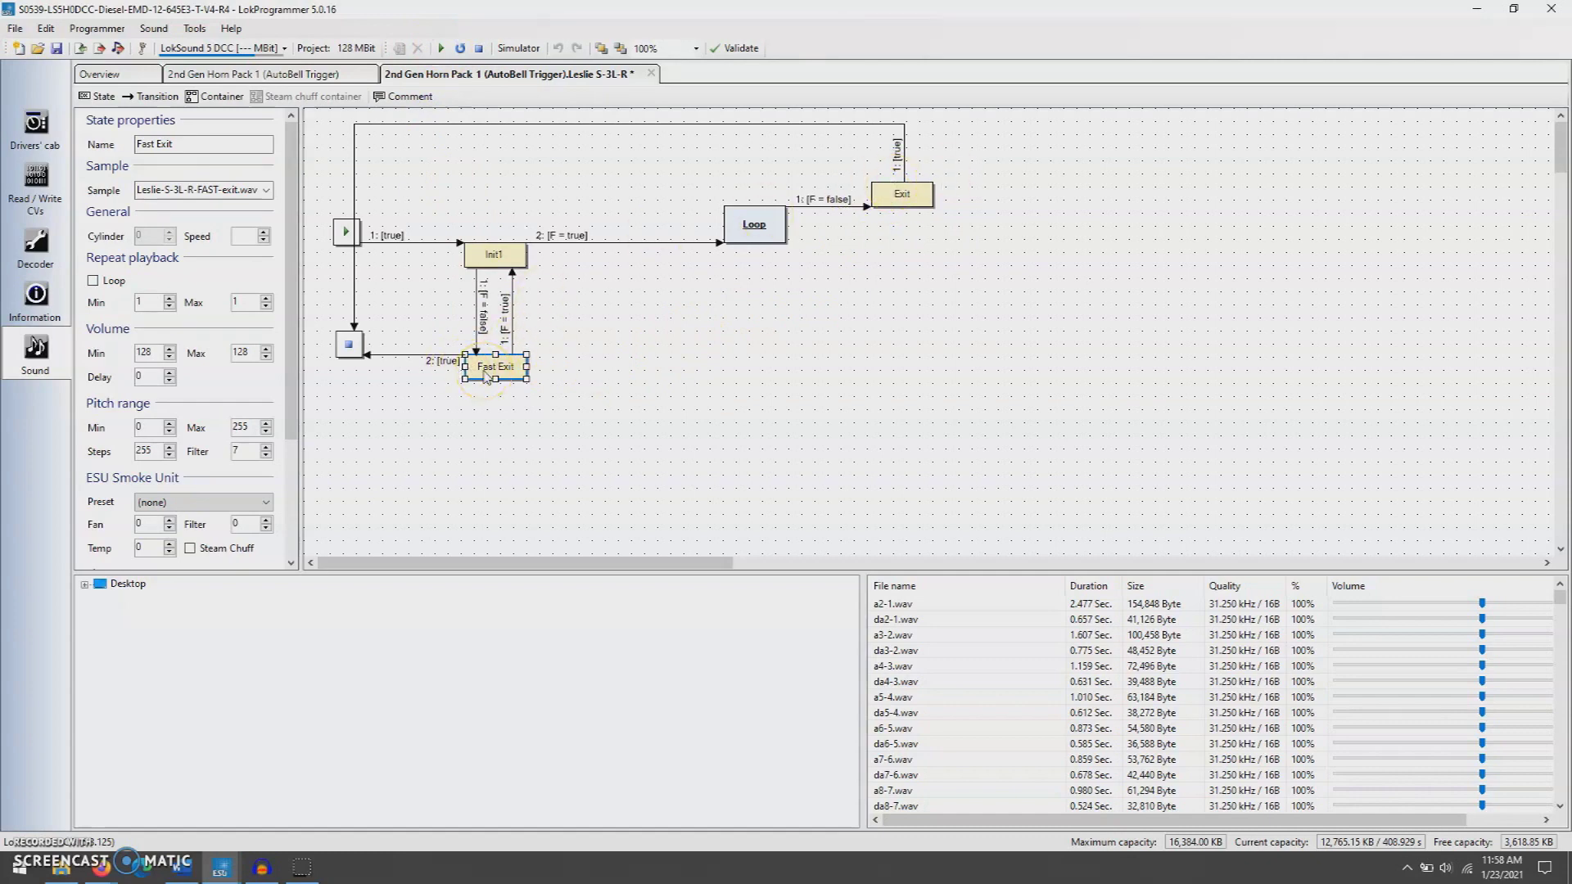
{"action": "double_click", "coordinate": [776, 239]}
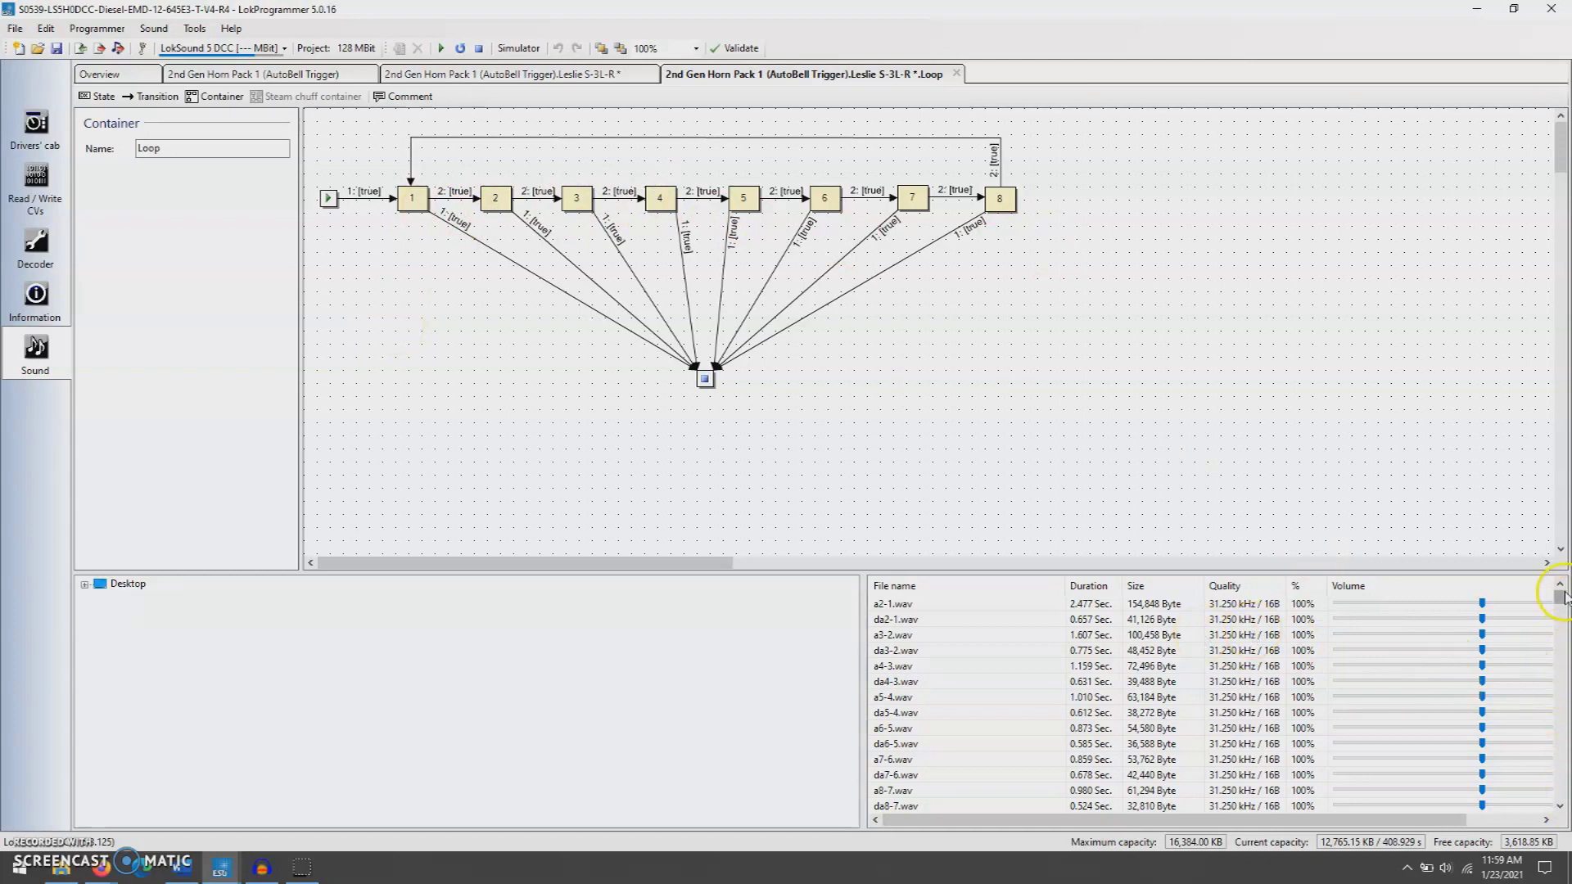
{"action": "left_click_drag", "start_coordinate": [1559, 596], "coordinate": [1564, 654]}
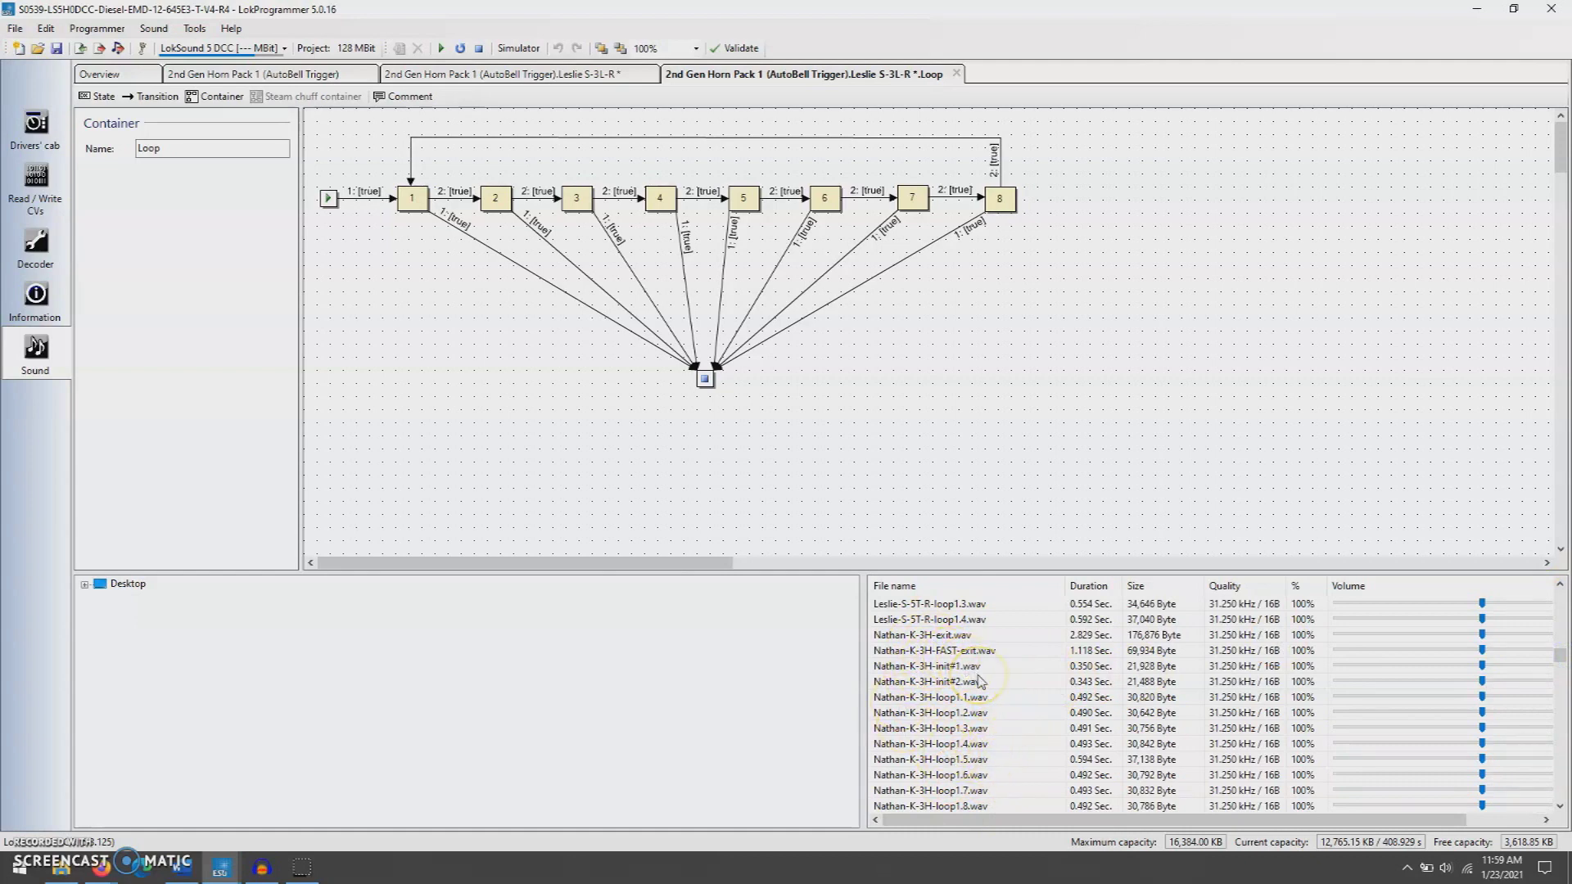
Check the Nathan-K-3H-loop1.1 and loop1.3 samples, then bring Audacity back to the front.
{"action": "left_click", "coordinate": [960, 698]}
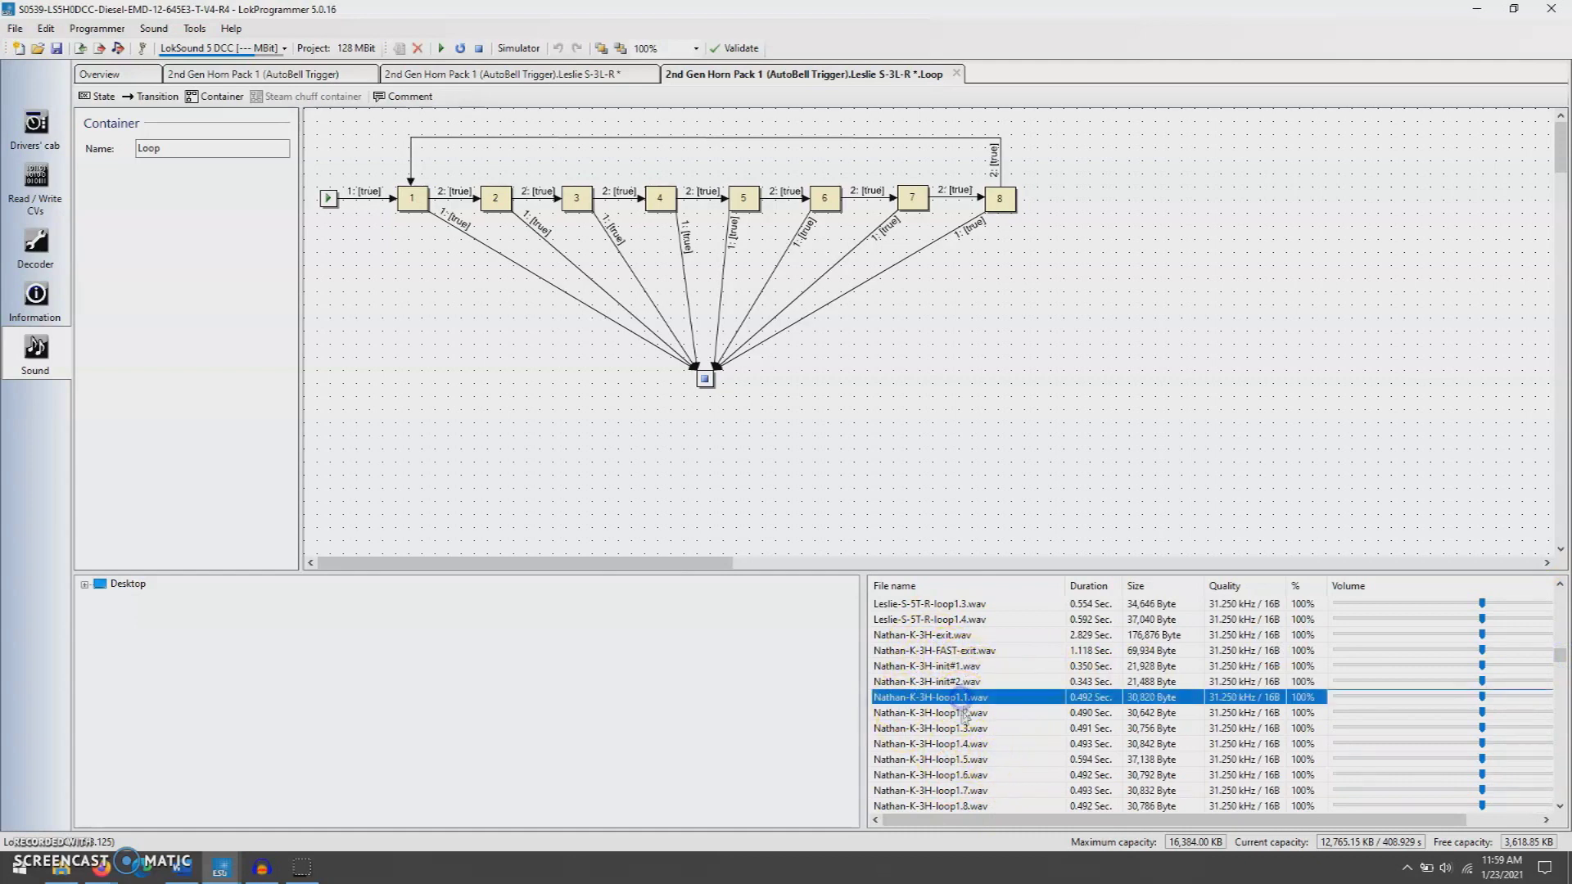
{"action": "left_click", "coordinate": [963, 728]}
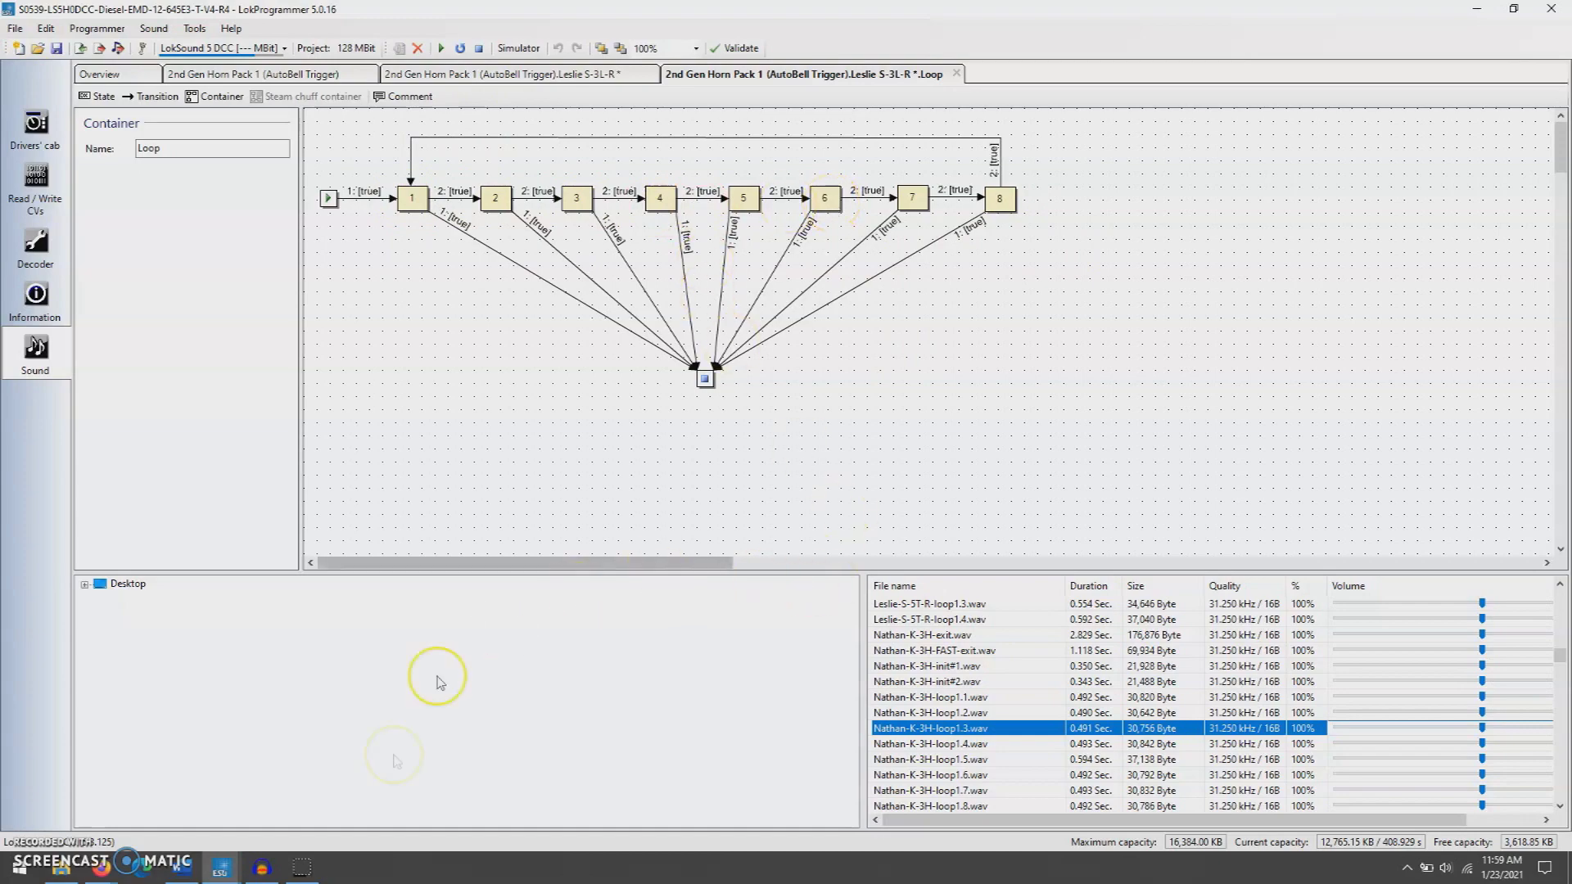
{"action": "left_click", "coordinate": [262, 868]}
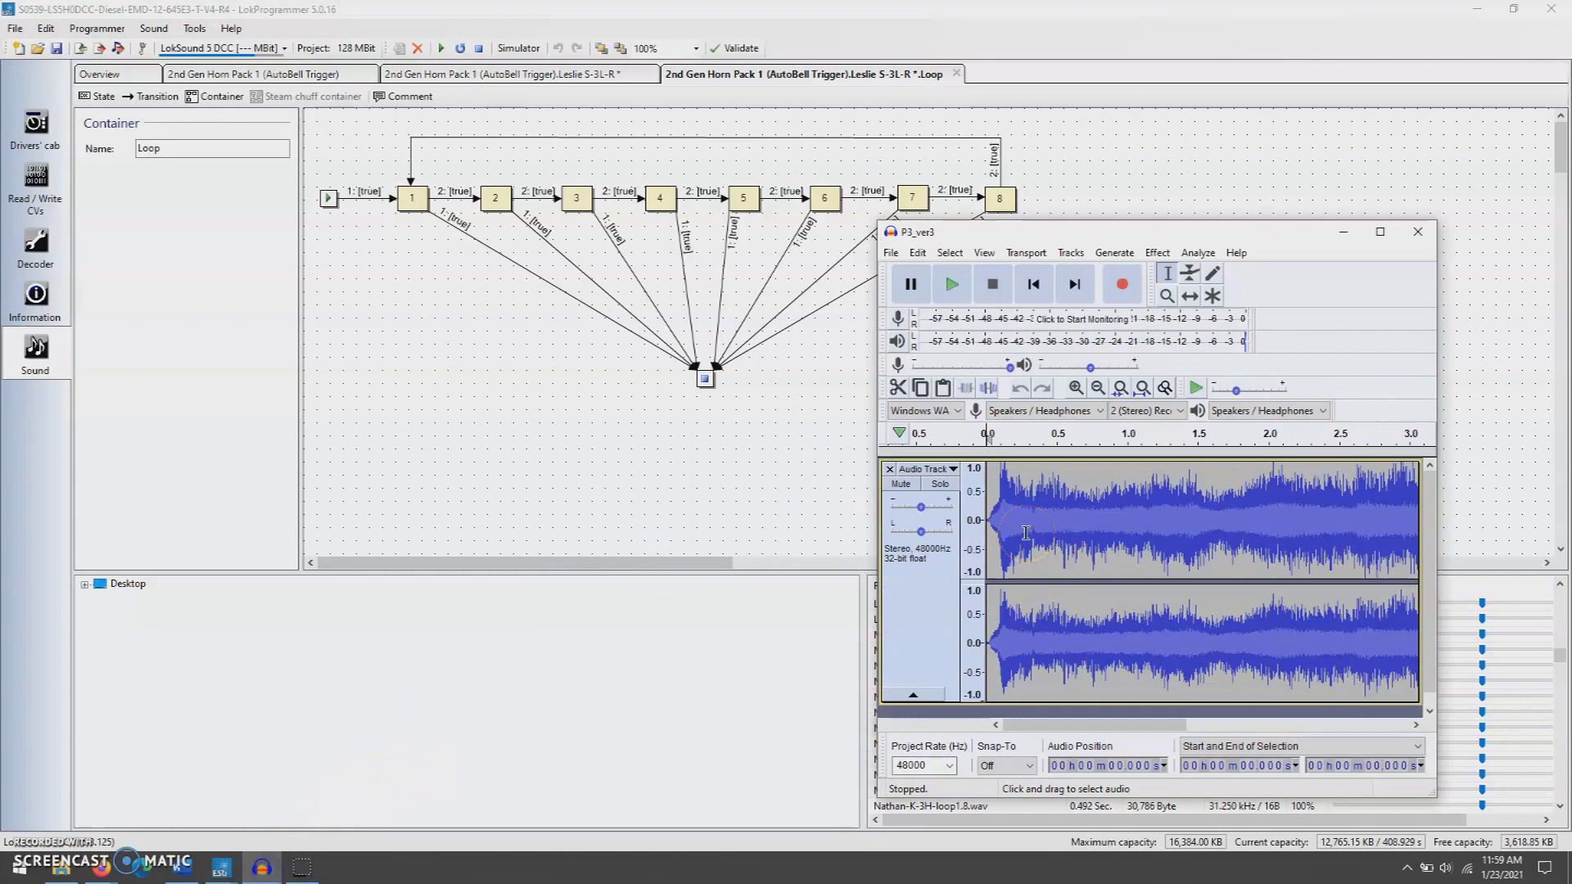
Audition the first 0.528 s of the recording and delete everything after it.
{"action": "left_click_drag", "start_coordinate": [1132, 231], "coordinate": [1067, 184]}
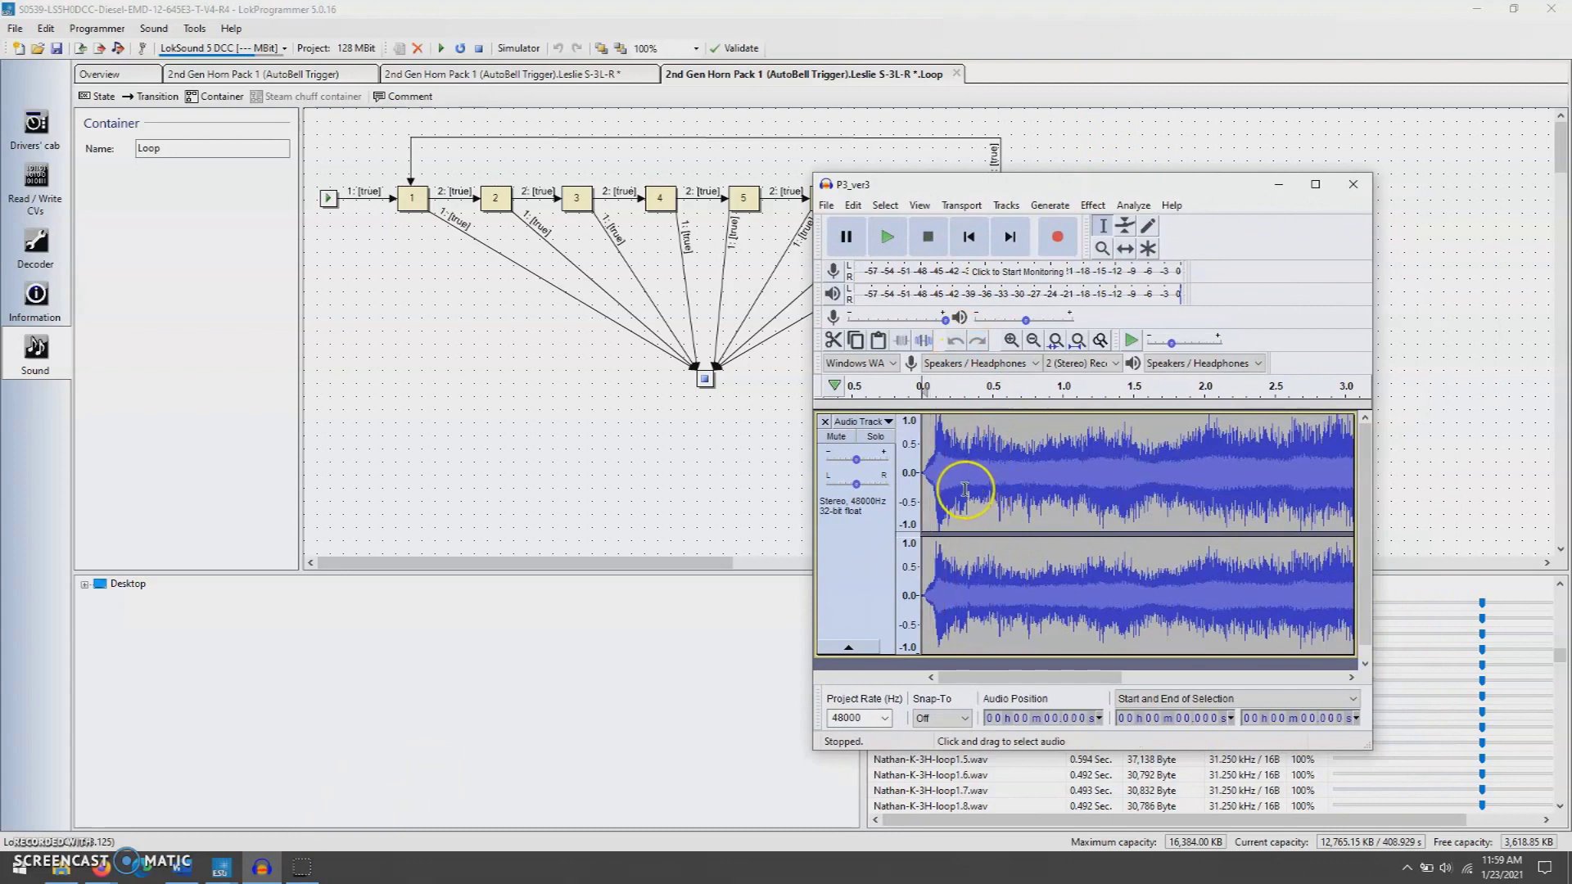
{"action": "key", "text": "space"}
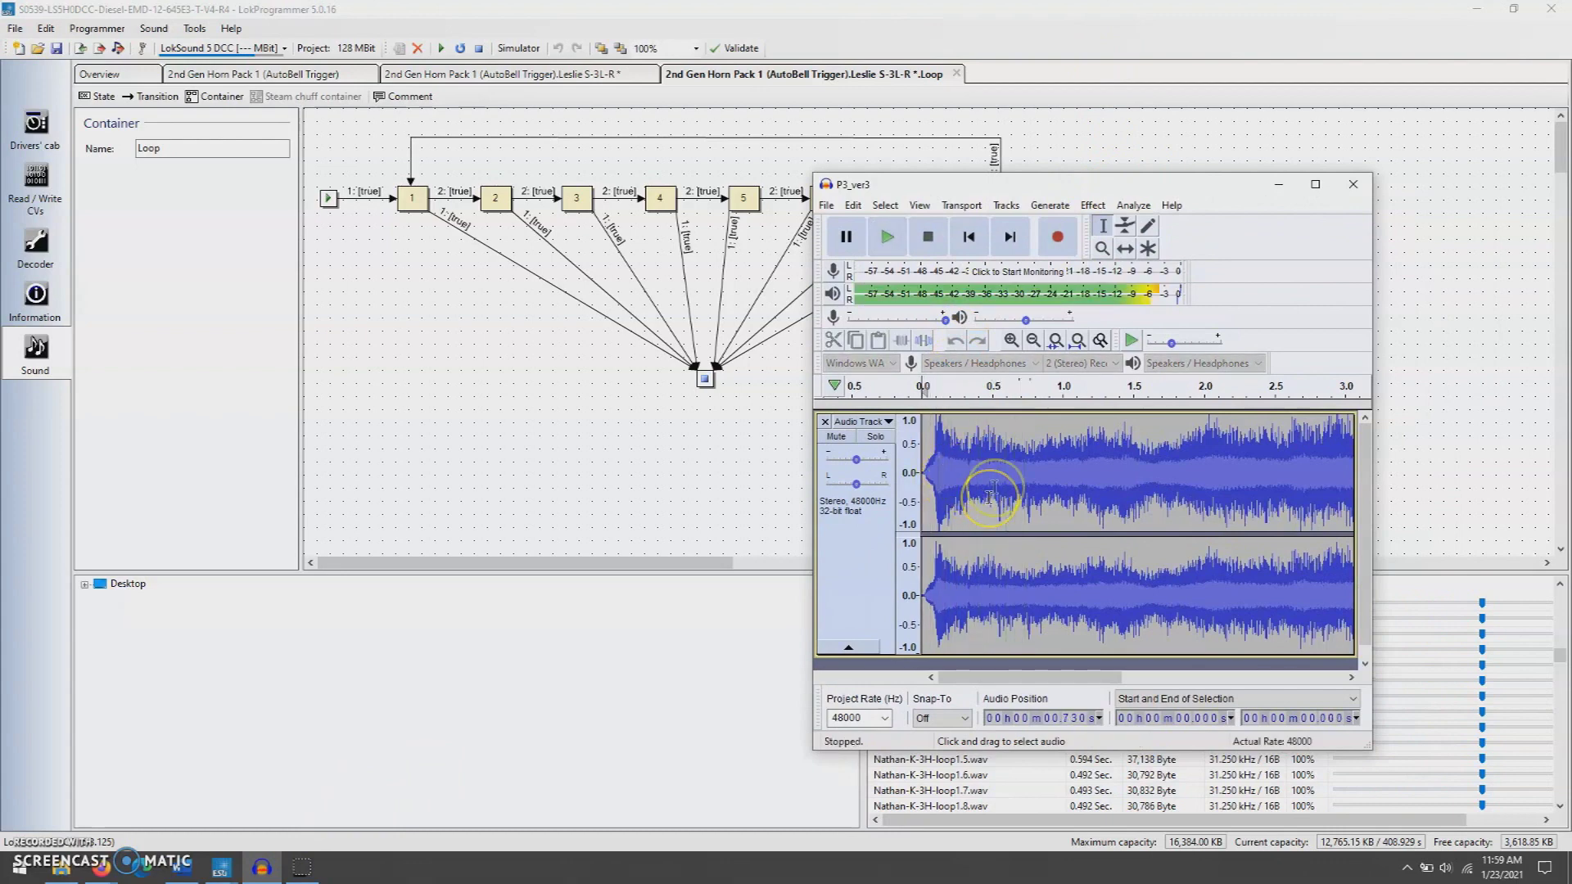
{"action": "left_click_drag", "start_coordinate": [991, 491], "coordinate": [870, 484]}
{"action": "key", "text": "space"}
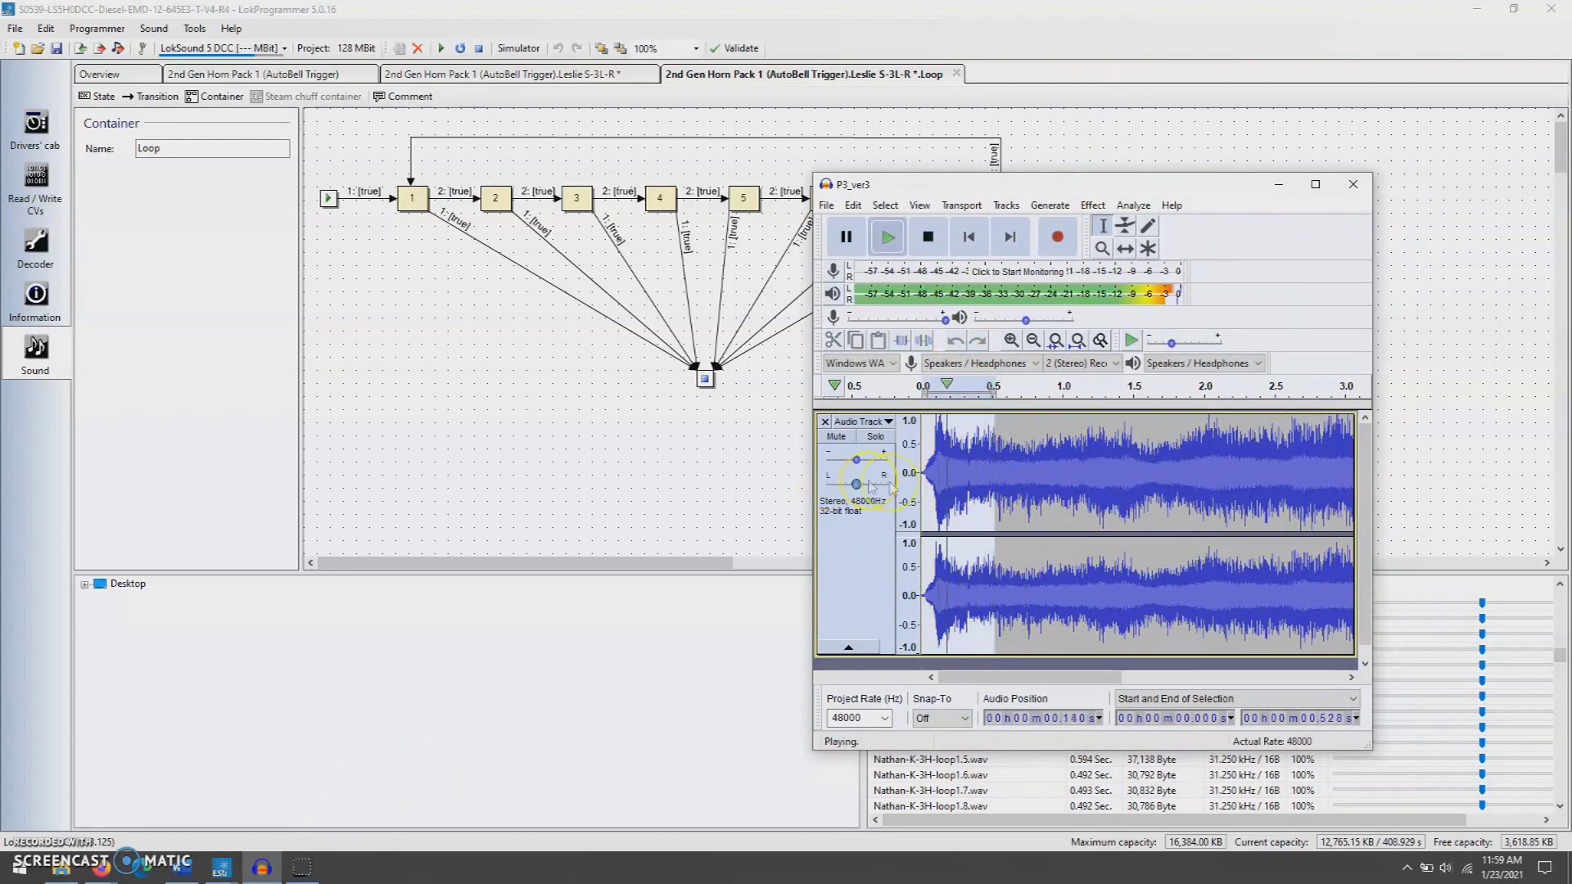
{"action": "key", "text": "space"}
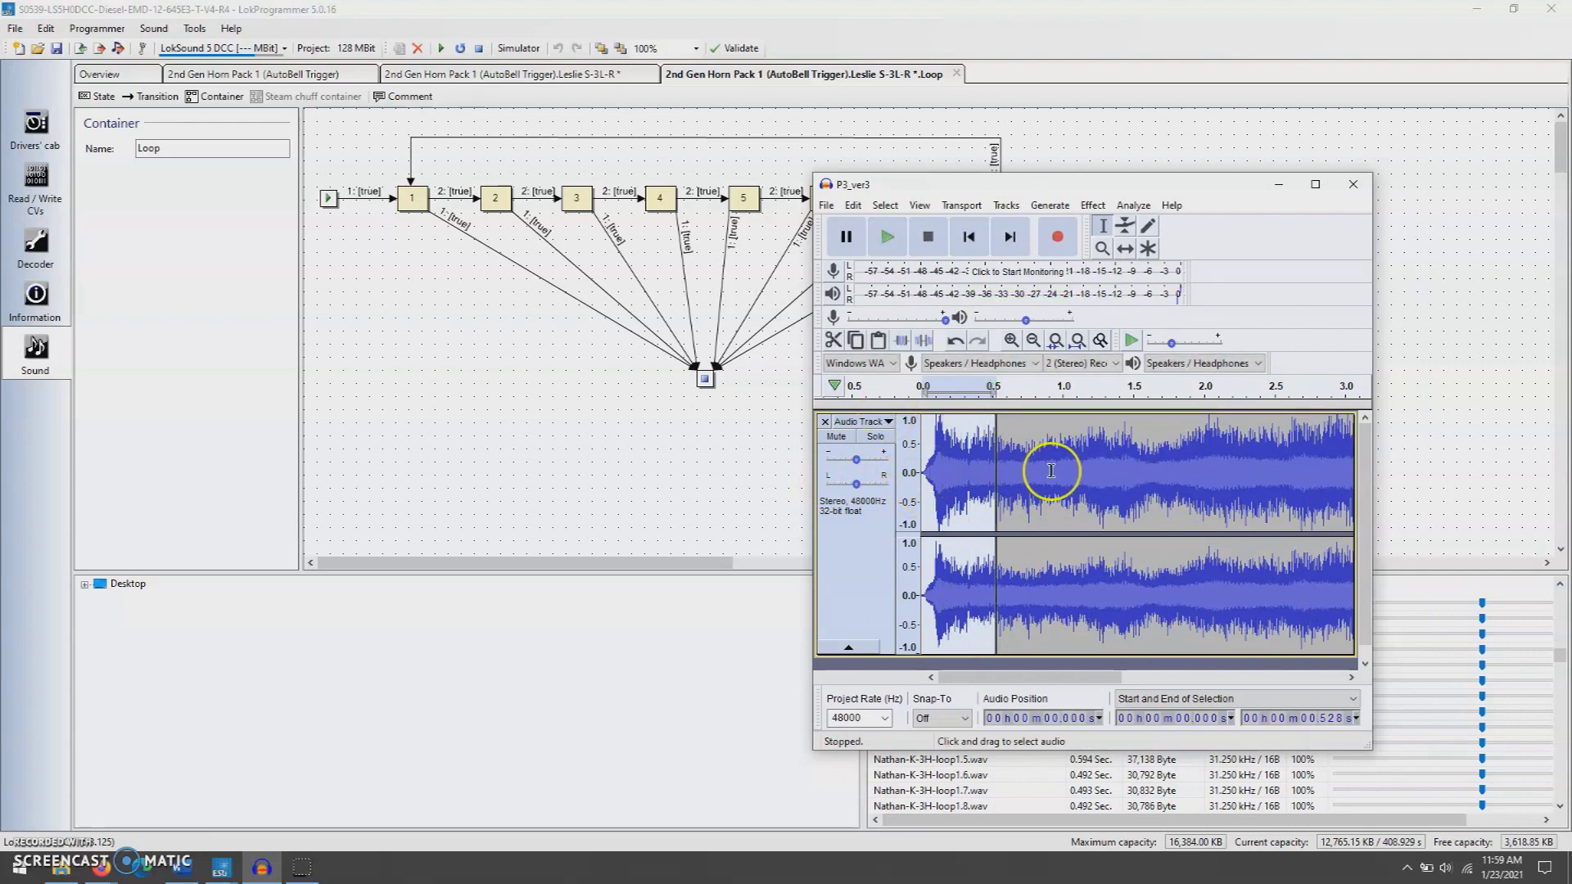
{"action": "key", "text": "shift+j"}
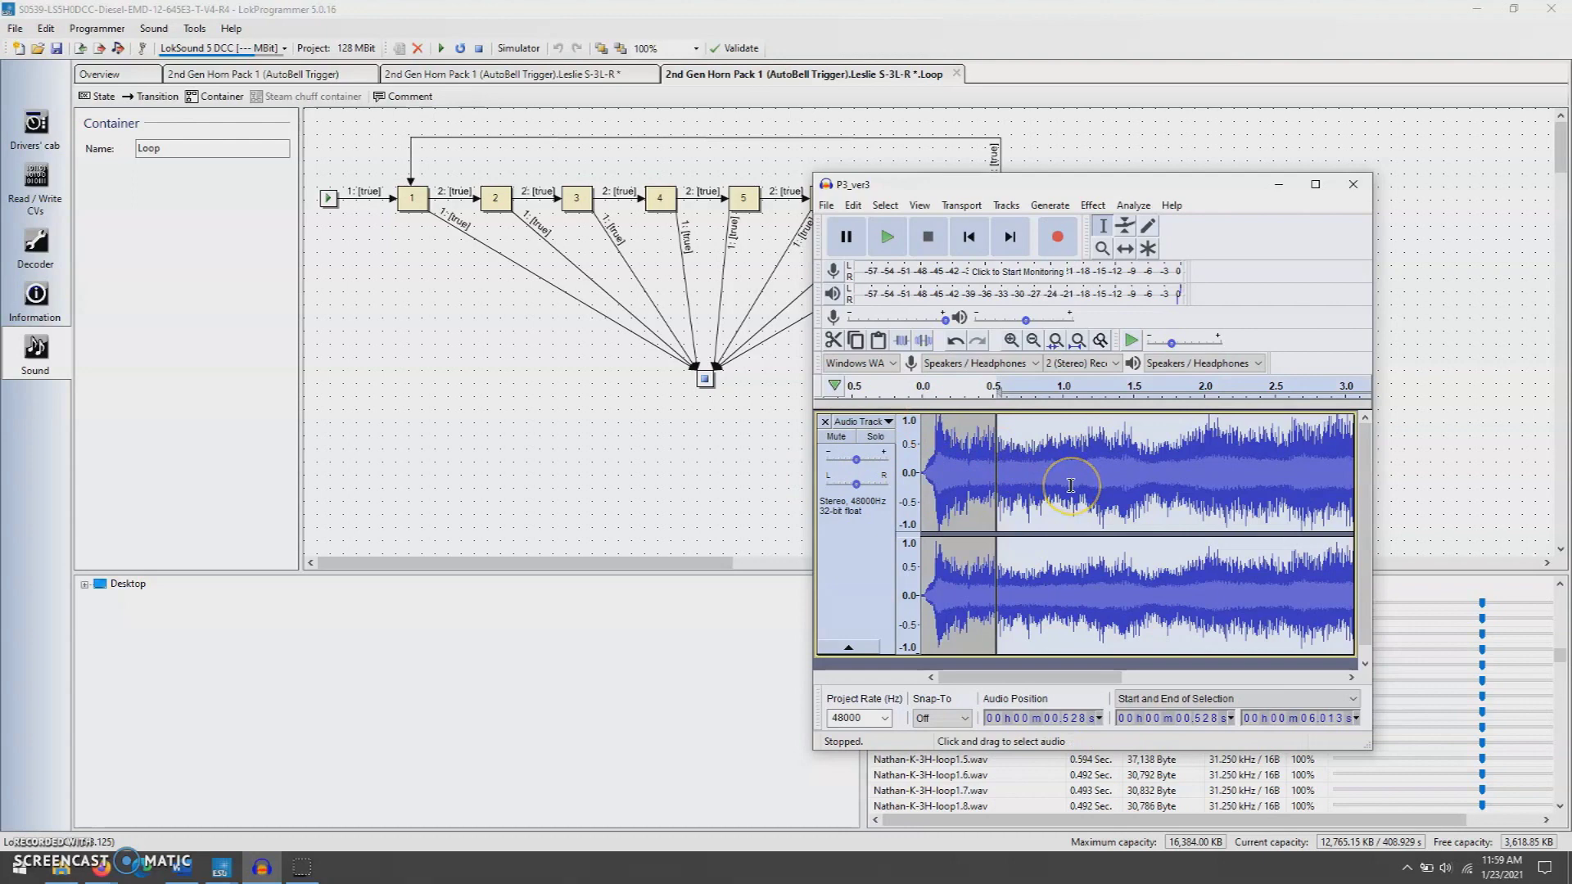
{"action": "key", "text": "Delete"}
{"action": "key", "text": "ctrl+a"}
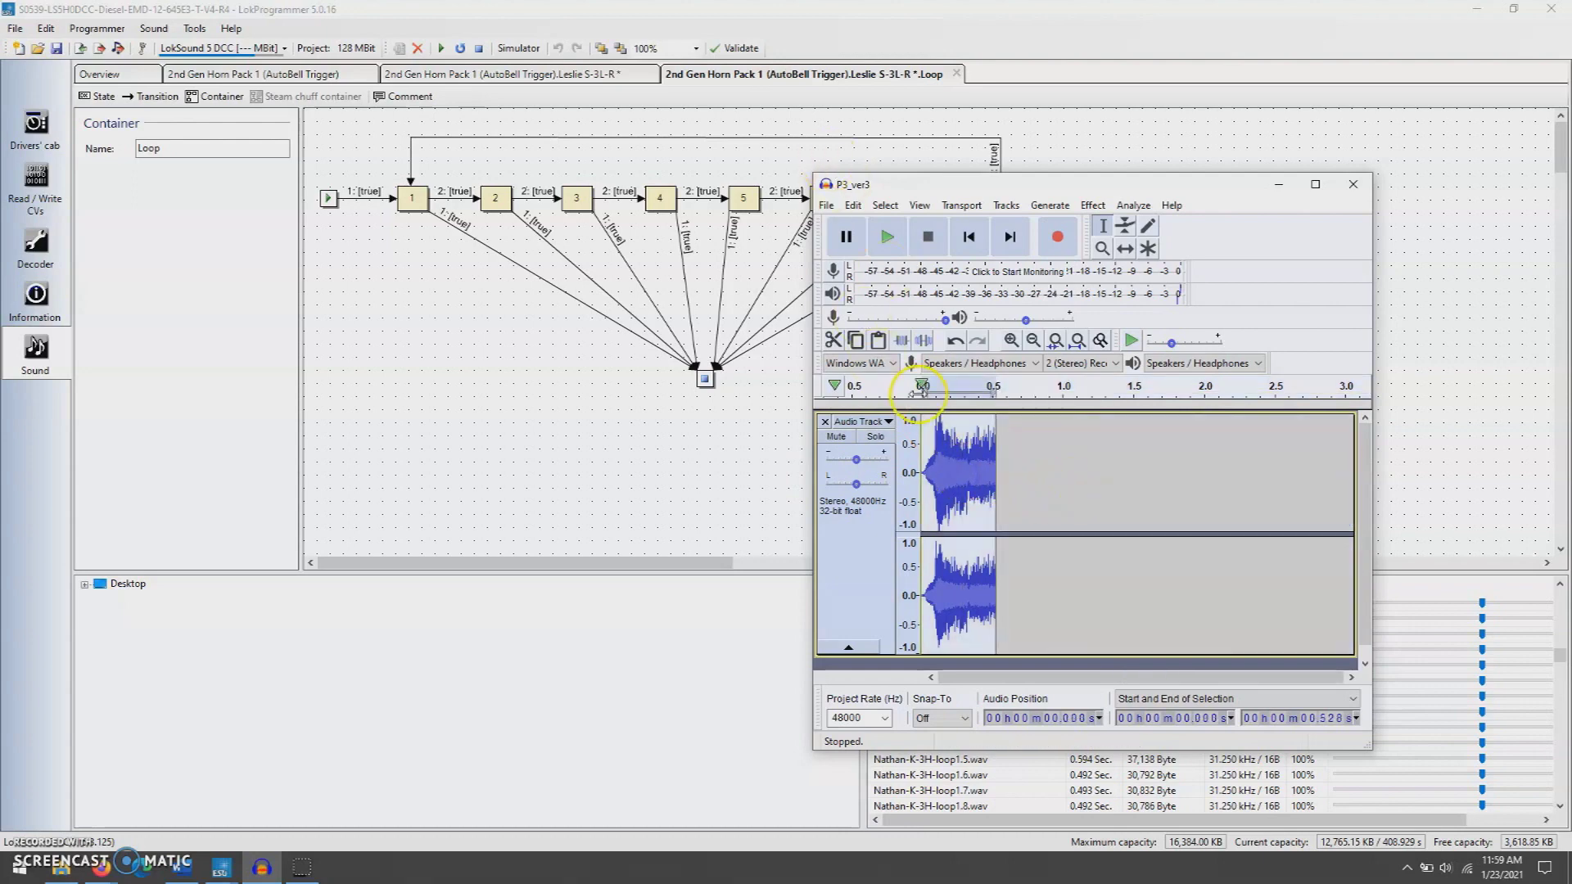
Look through the File export choices, then open the Effect menu.
{"action": "left_click", "coordinate": [826, 204]}
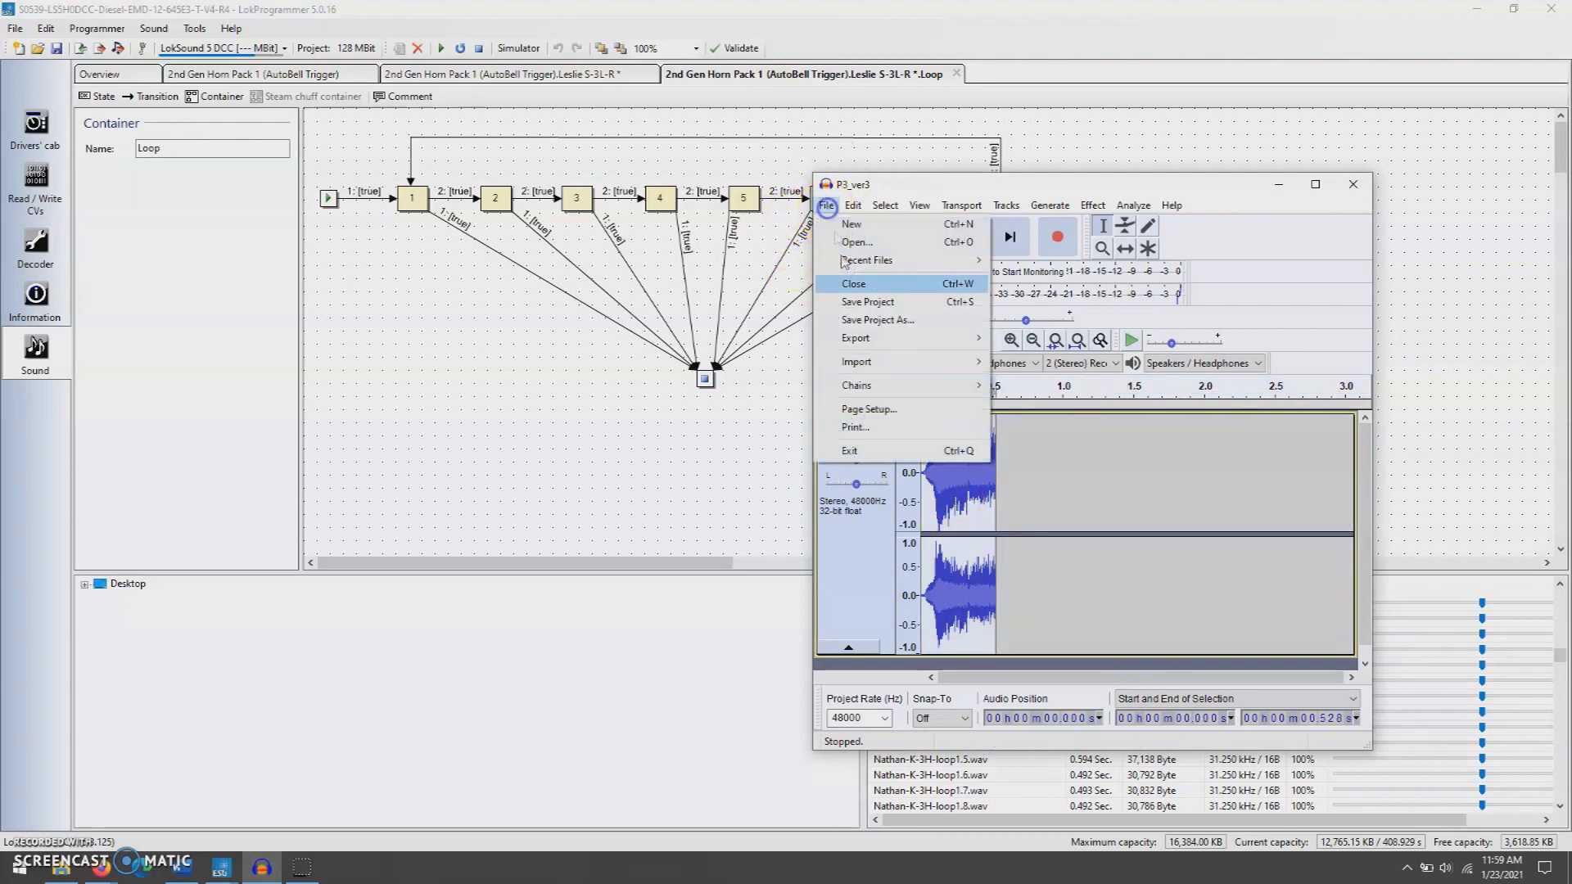
{"action": "mouse_move", "coordinate": [864, 342]}
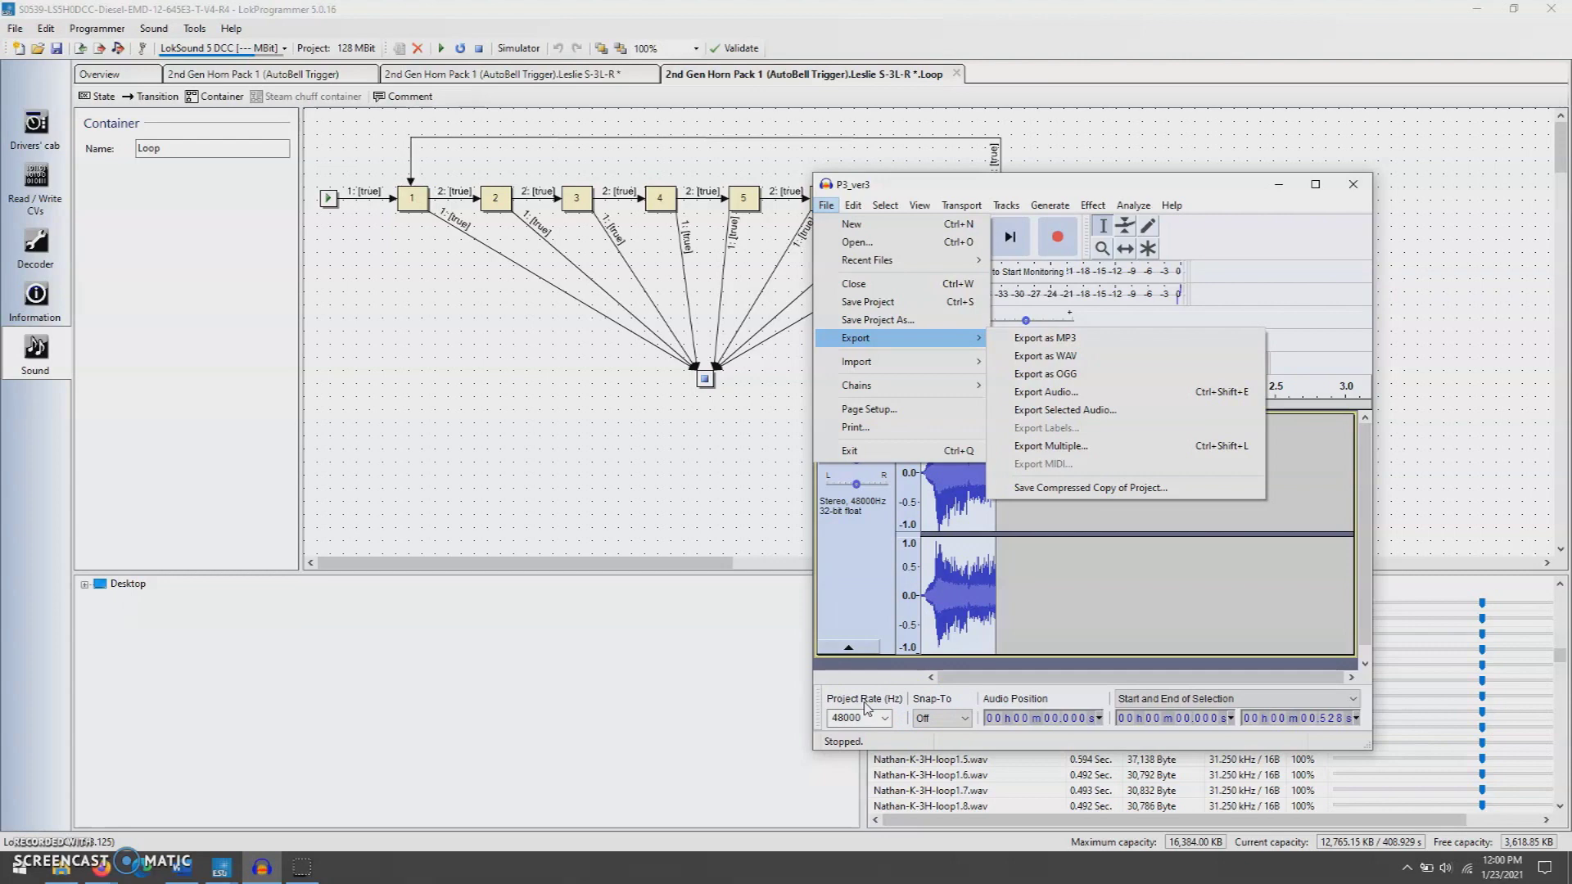
{"action": "left_click", "coordinate": [1042, 570]}
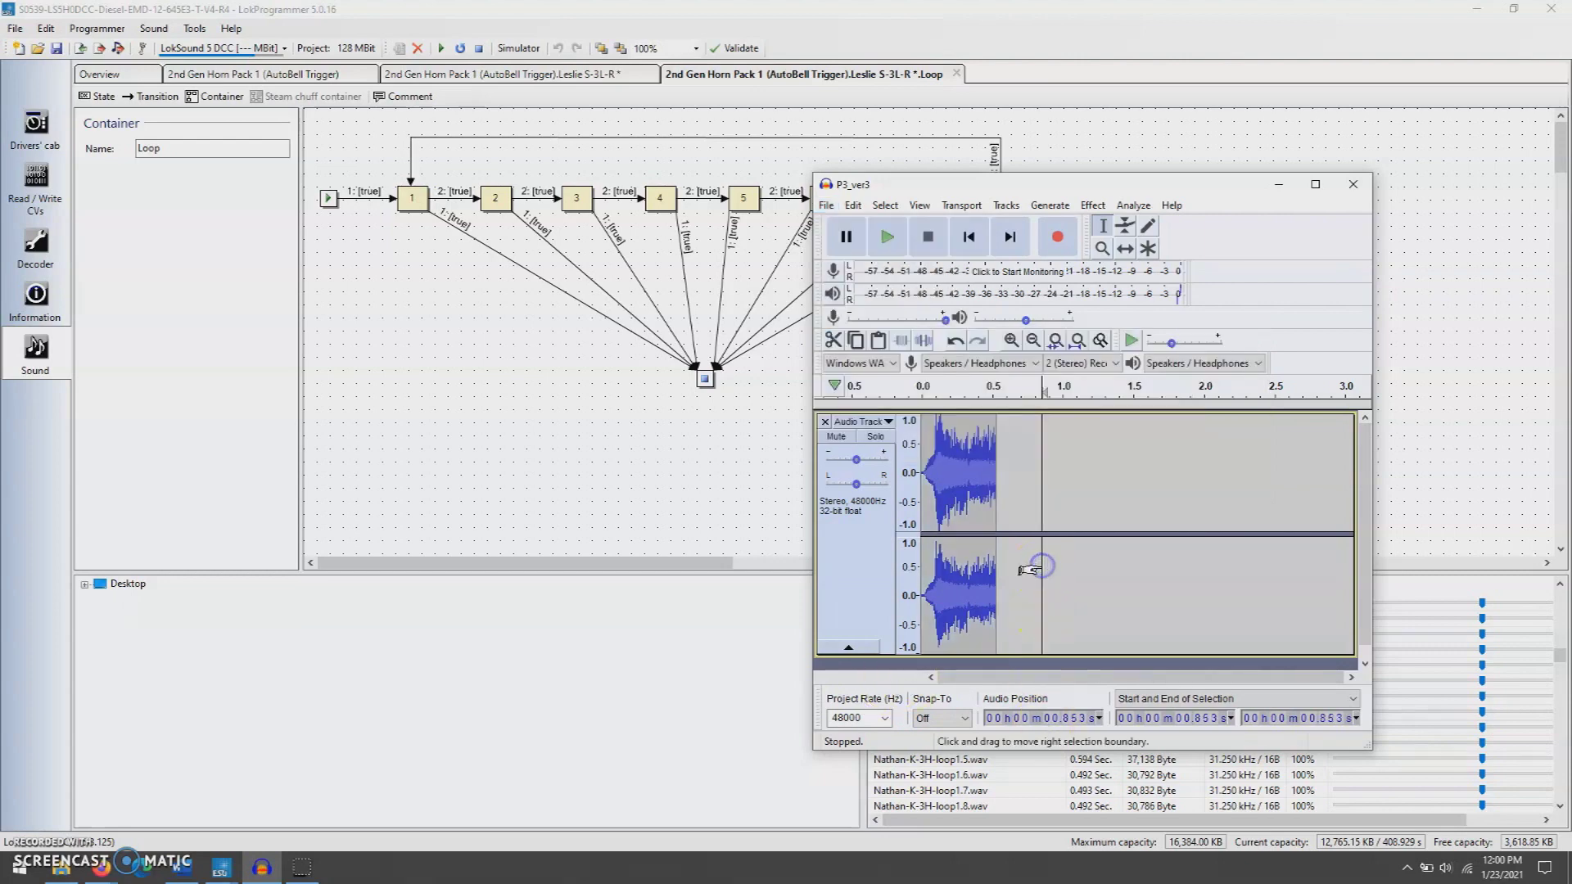
{"action": "left_click", "coordinate": [1090, 206]}
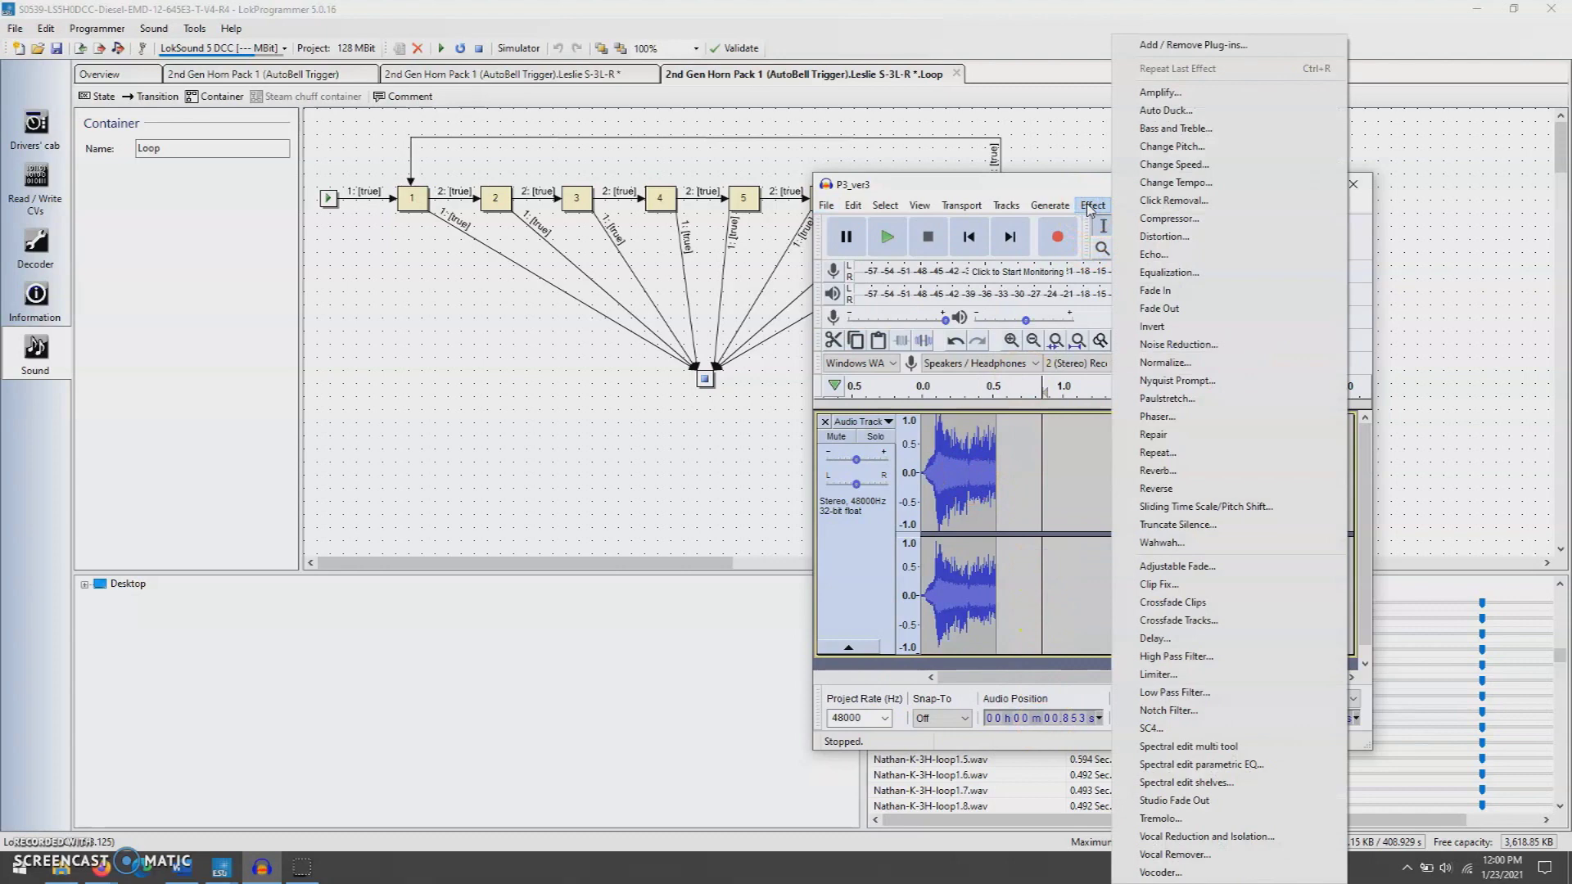
{"action": "left_click", "coordinate": [1222, 131]}
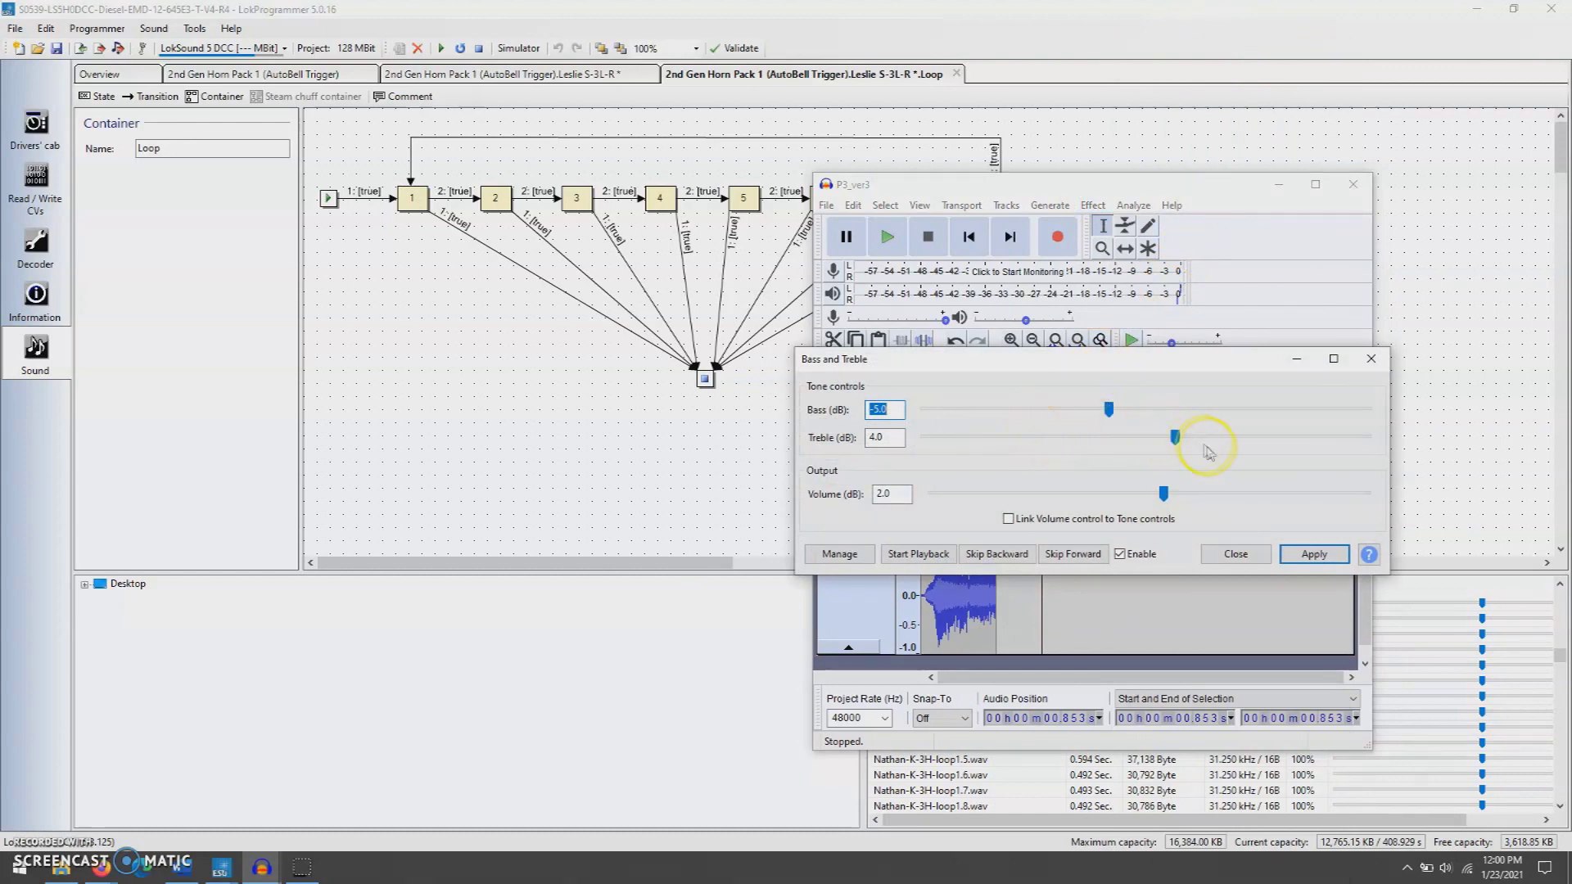
{"action": "left_click", "coordinate": [919, 557]}
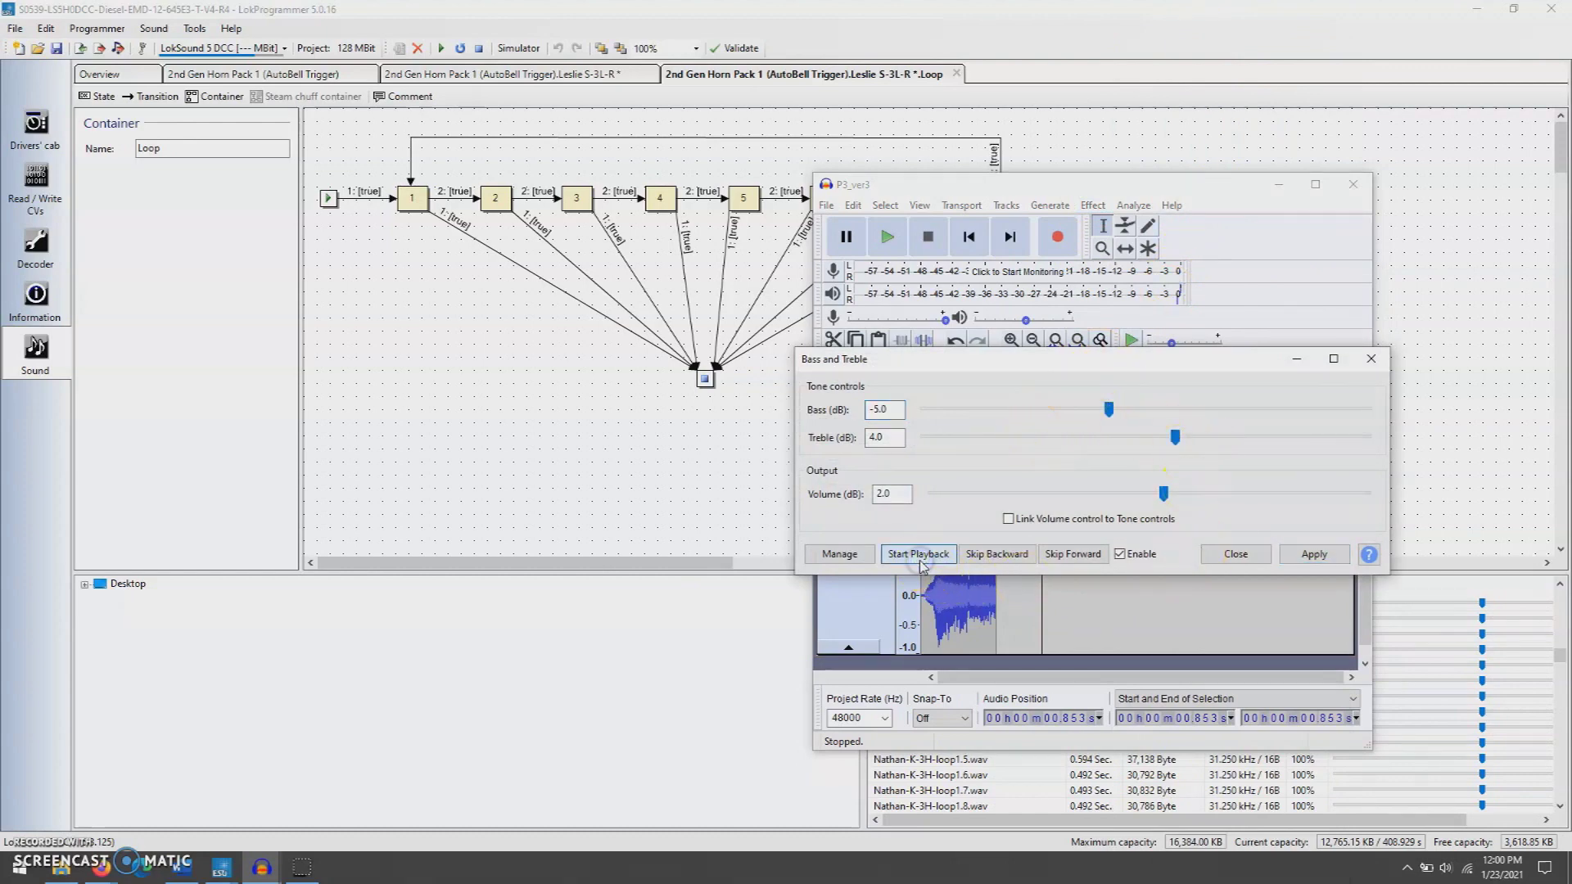
{"action": "left_click", "coordinate": [1236, 555]}
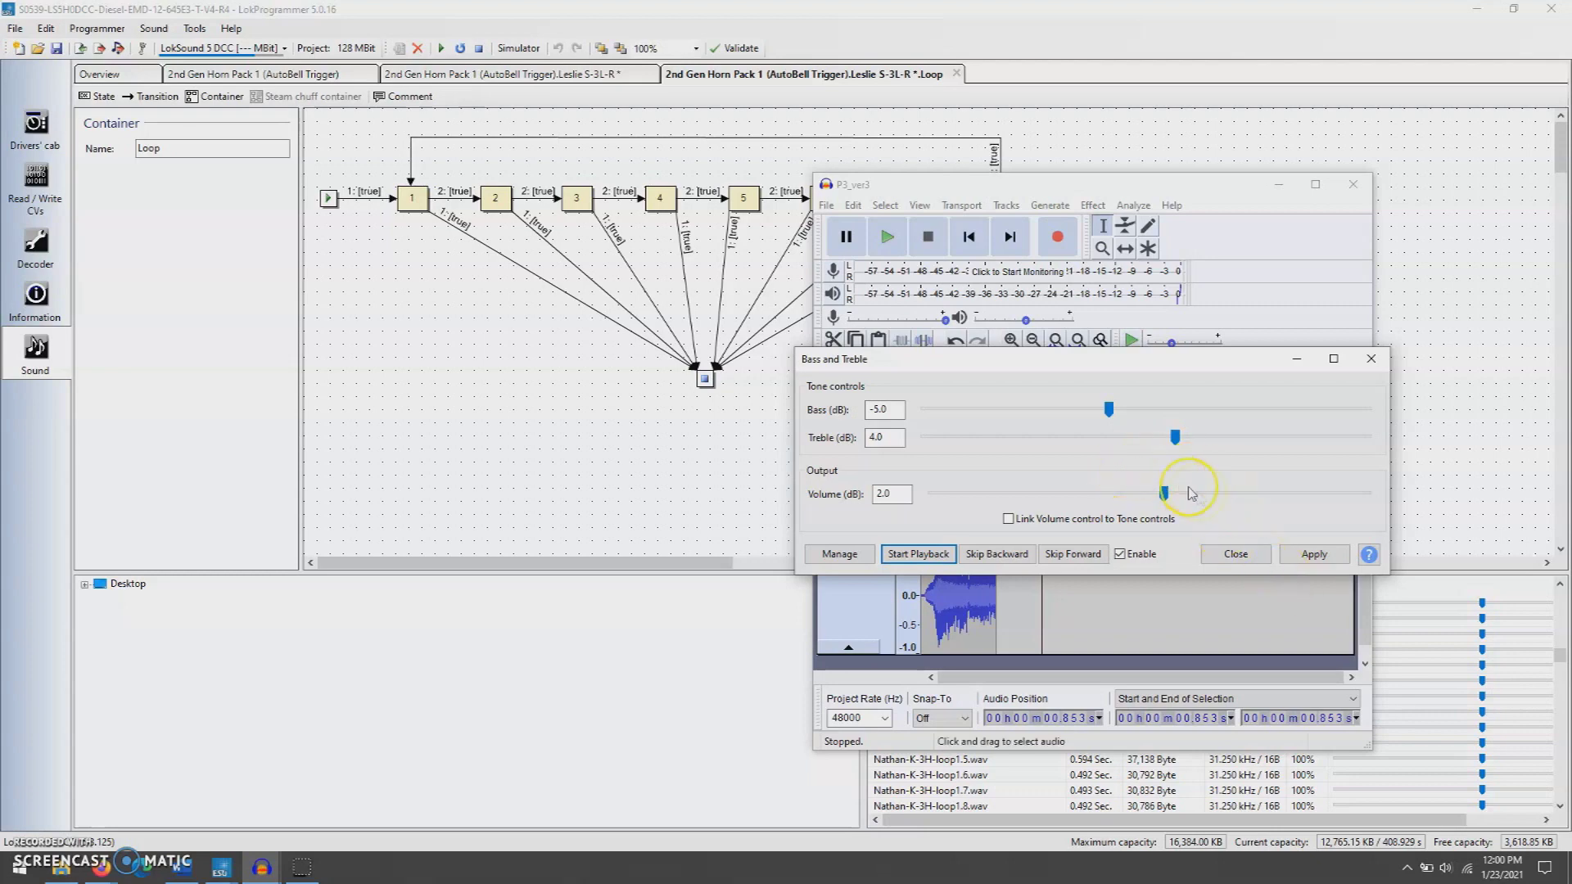
{"action": "left_click", "coordinate": [1235, 554]}
{"action": "key", "text": "ctrl+a"}
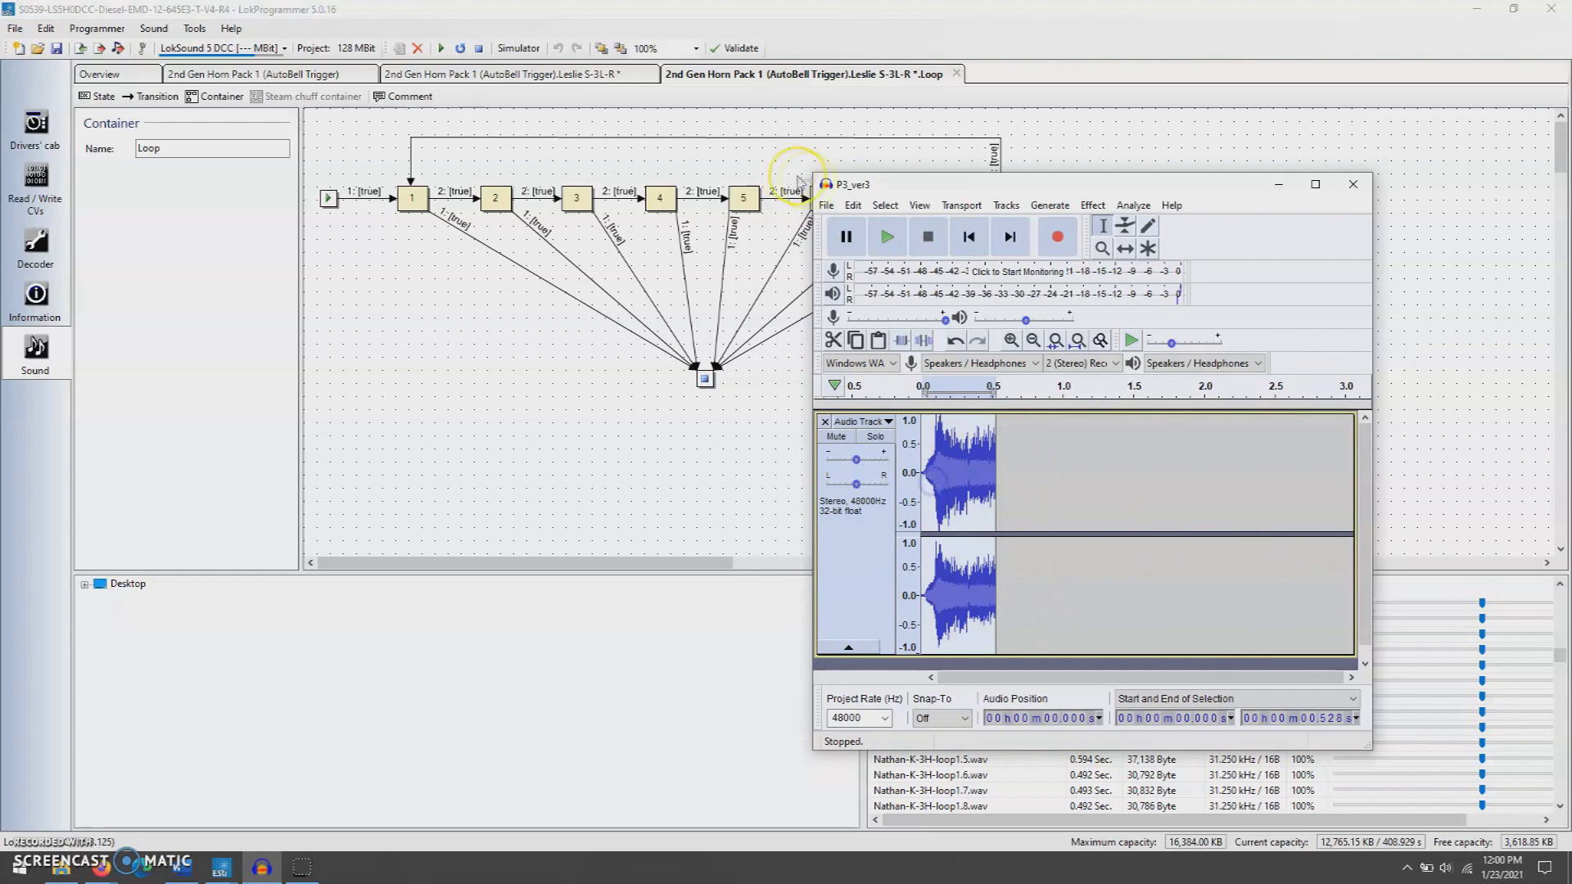
Export the clip as WAV, browsing to Music > Lok Horns and creating a new folder there.
{"action": "left_click", "coordinate": [829, 207]}
{"action": "left_click", "coordinate": [1007, 354]}
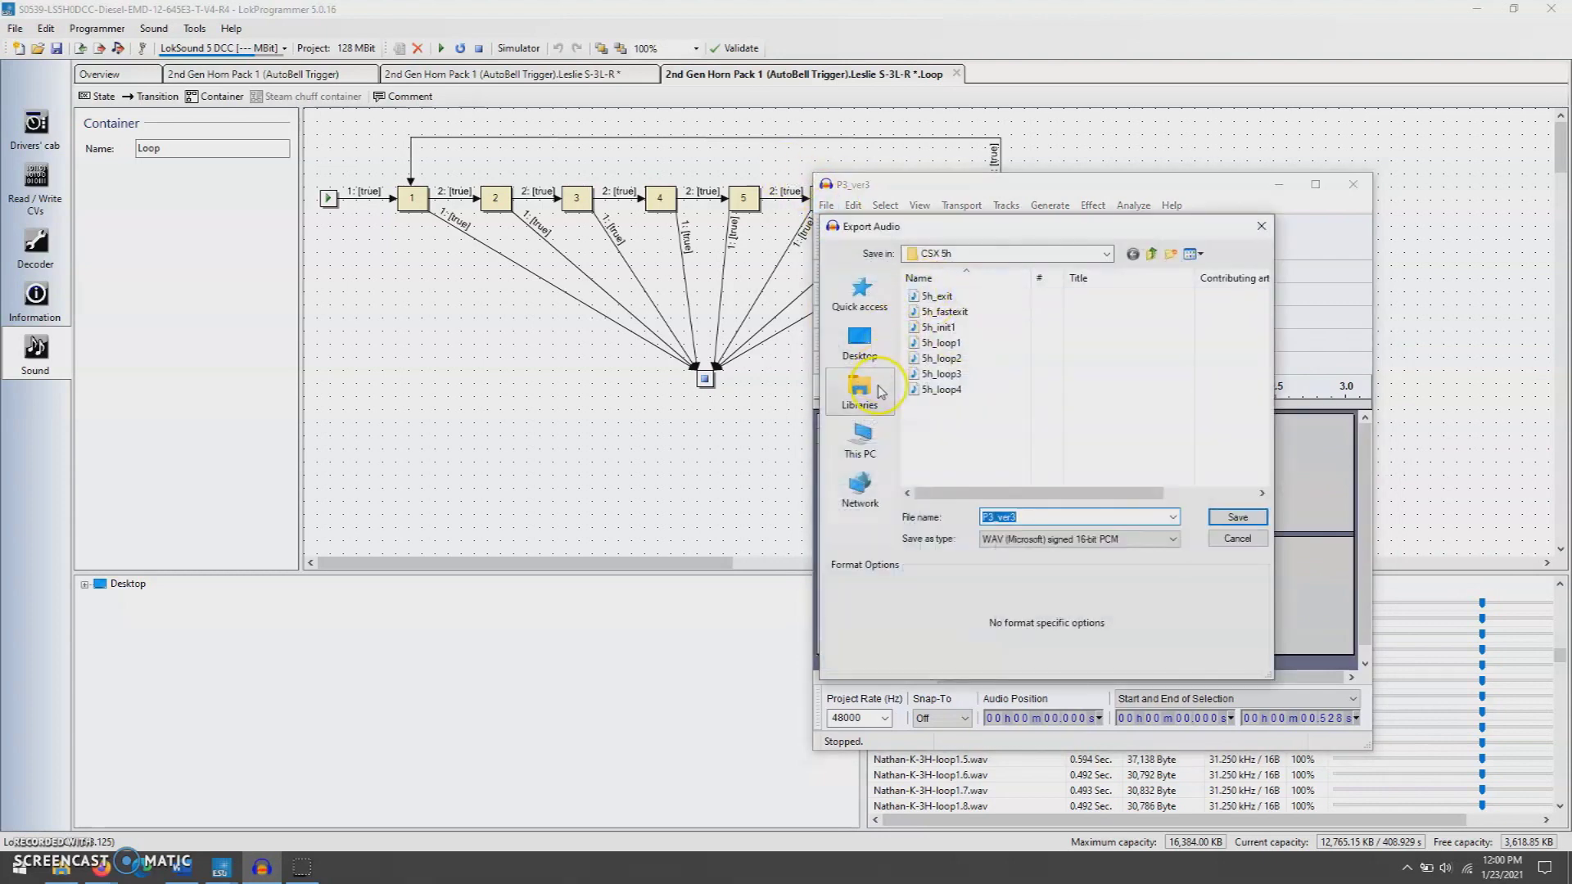
{"action": "left_click", "coordinate": [869, 385]}
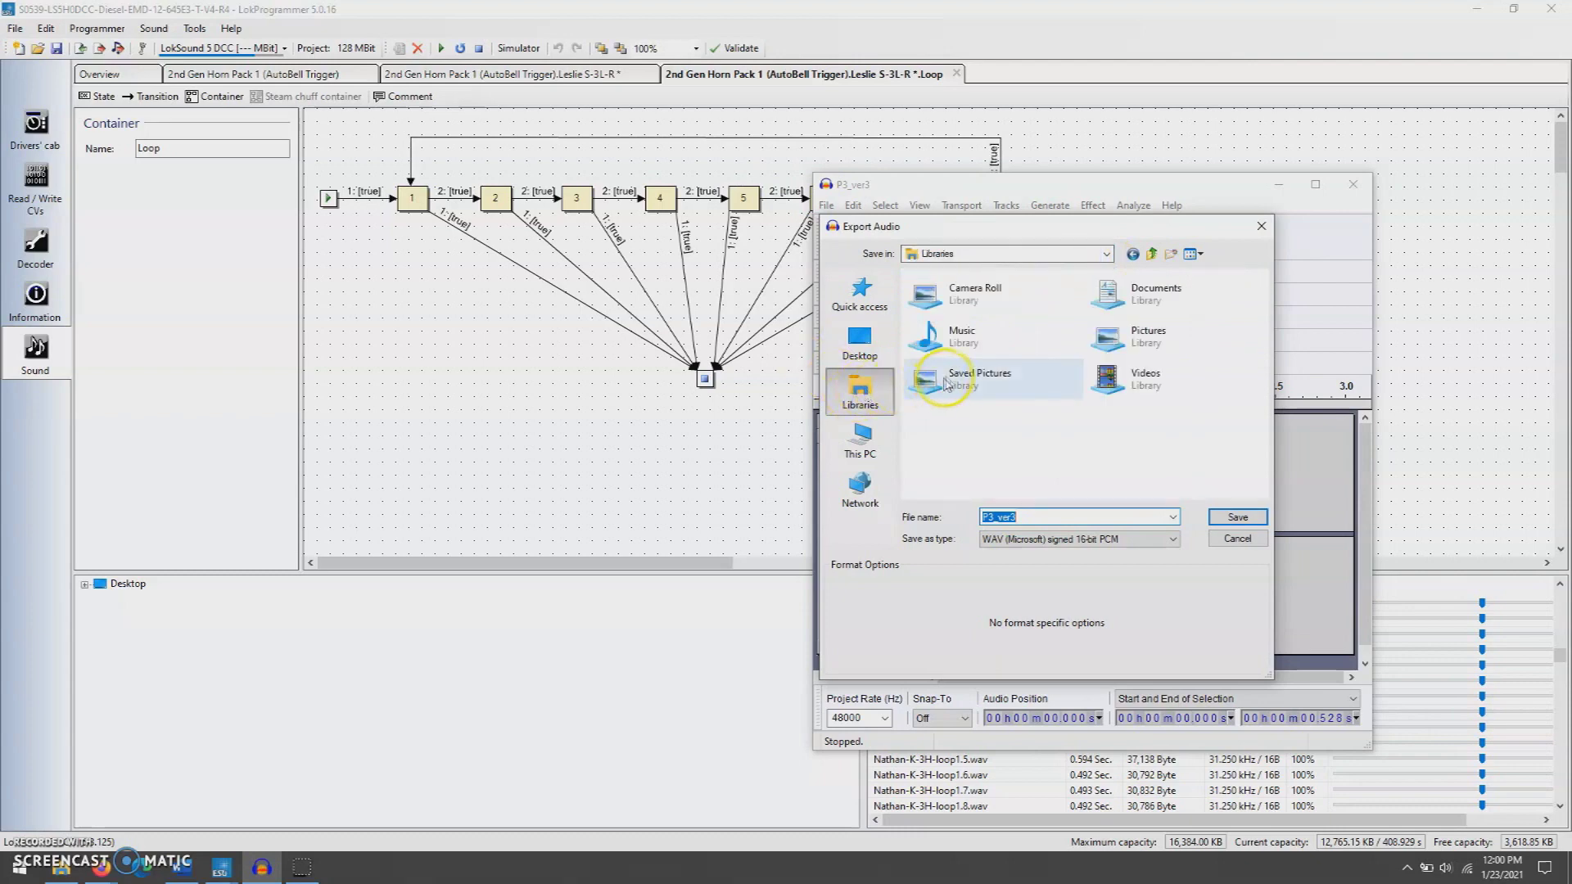
{"action": "double_click", "coordinate": [954, 336]}
{"action": "left_click", "coordinate": [947, 297]}
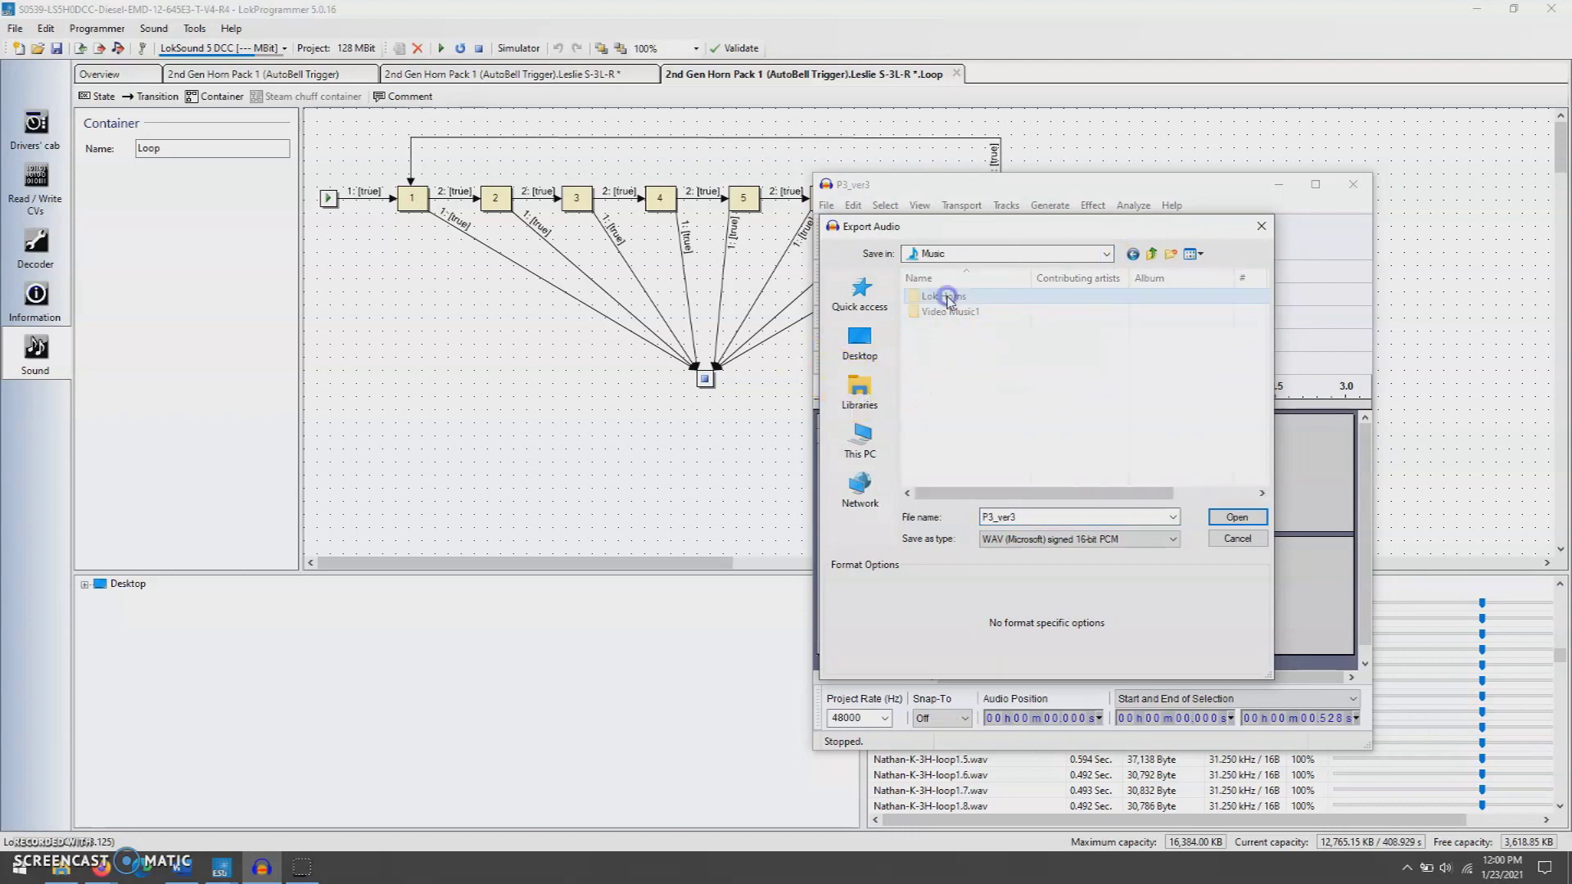
{"action": "double_click", "coordinate": [947, 297]}
{"action": "scroll", "coordinate": [1052, 442], "scroll_direction": "down", "scroll_amount": 5}
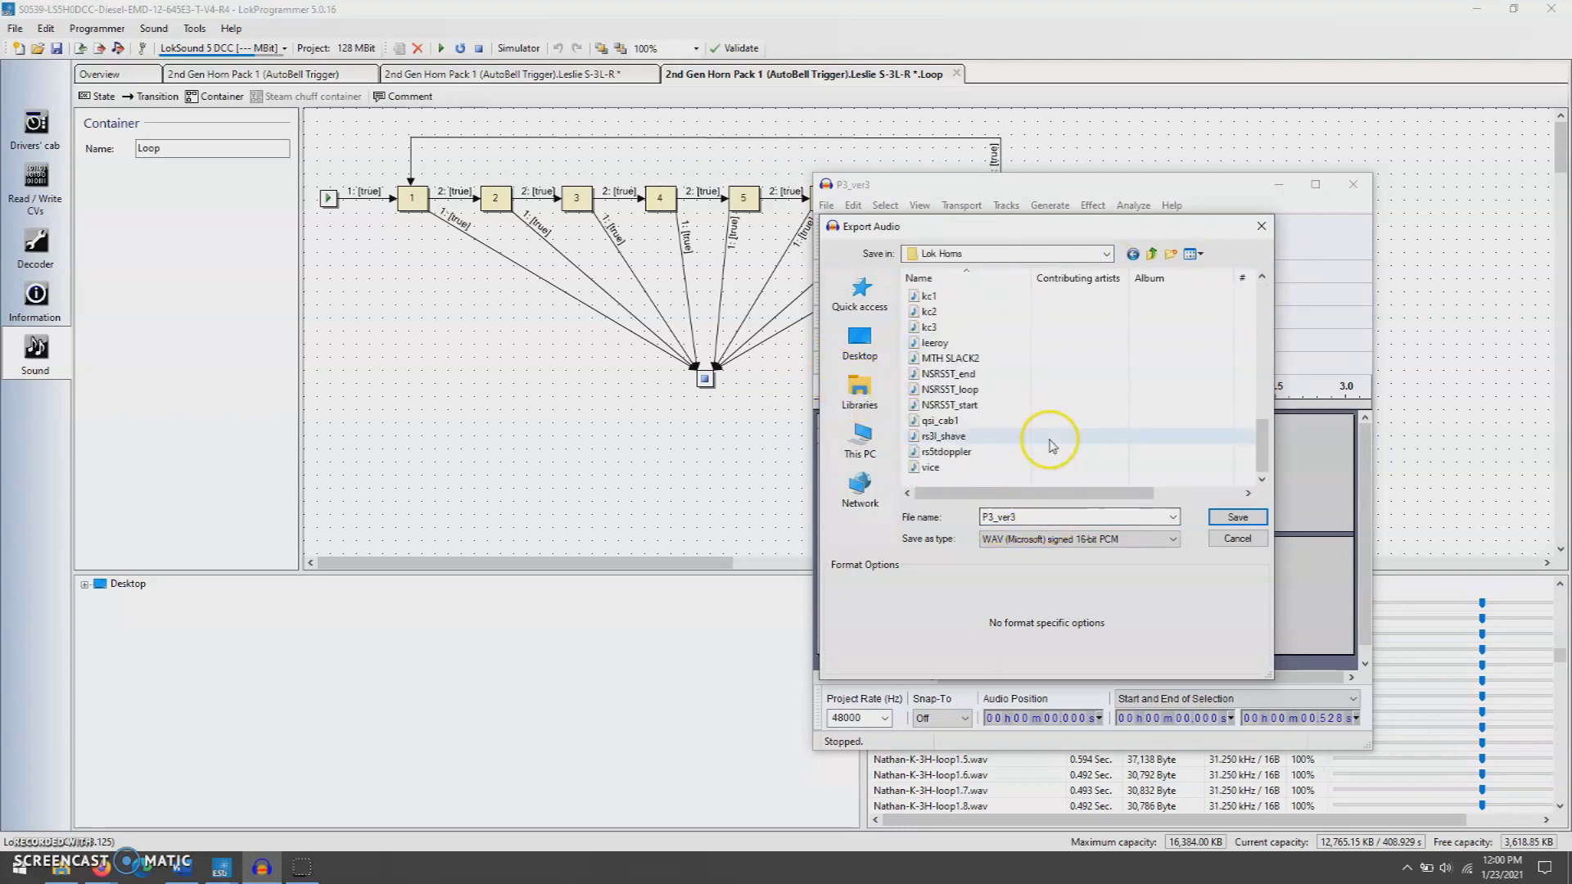
{"action": "right_click", "coordinate": [968, 481]}
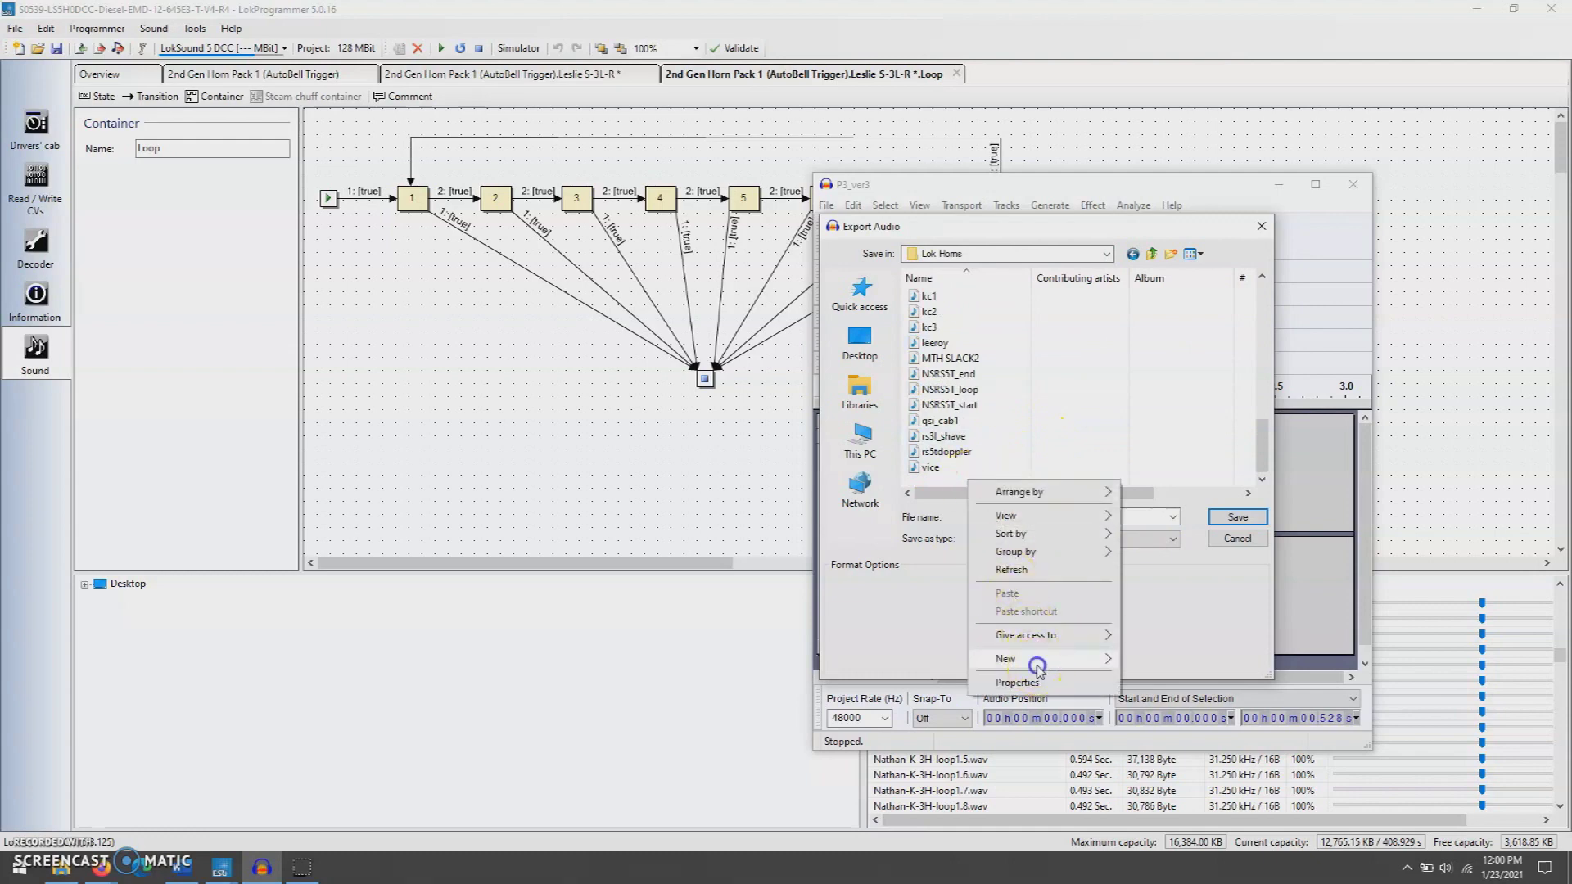
{"action": "mouse_move", "coordinate": [1081, 653]}
{"action": "left_click", "coordinate": [1162, 446]}
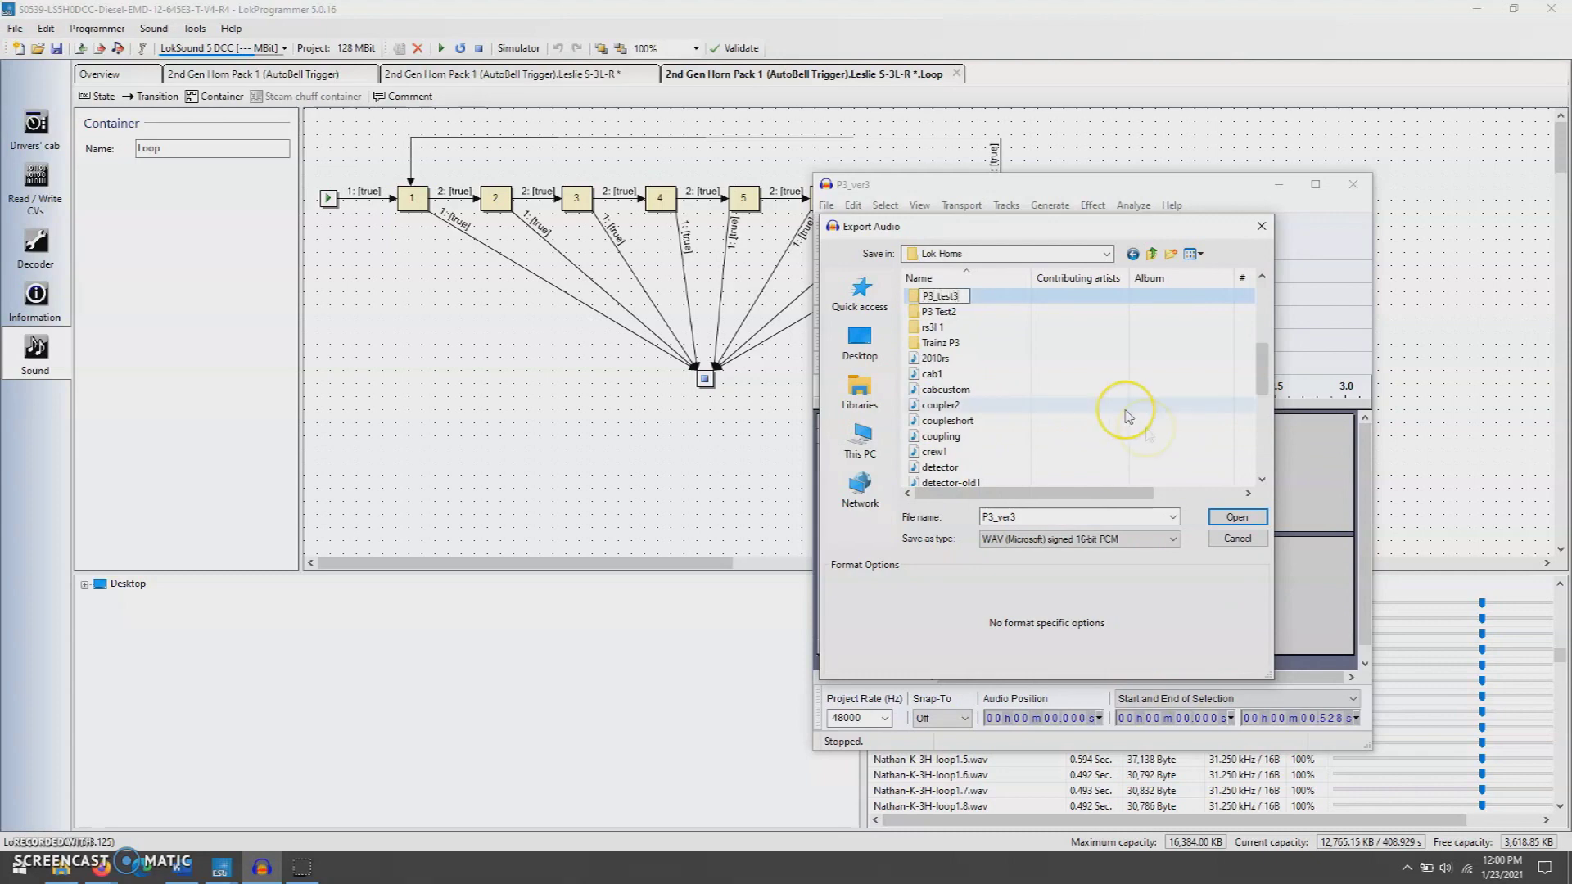
Name the new folder P3_test3 and save the clip into it as p3_init1.
{"action": "double_click", "coordinate": [919, 296]}
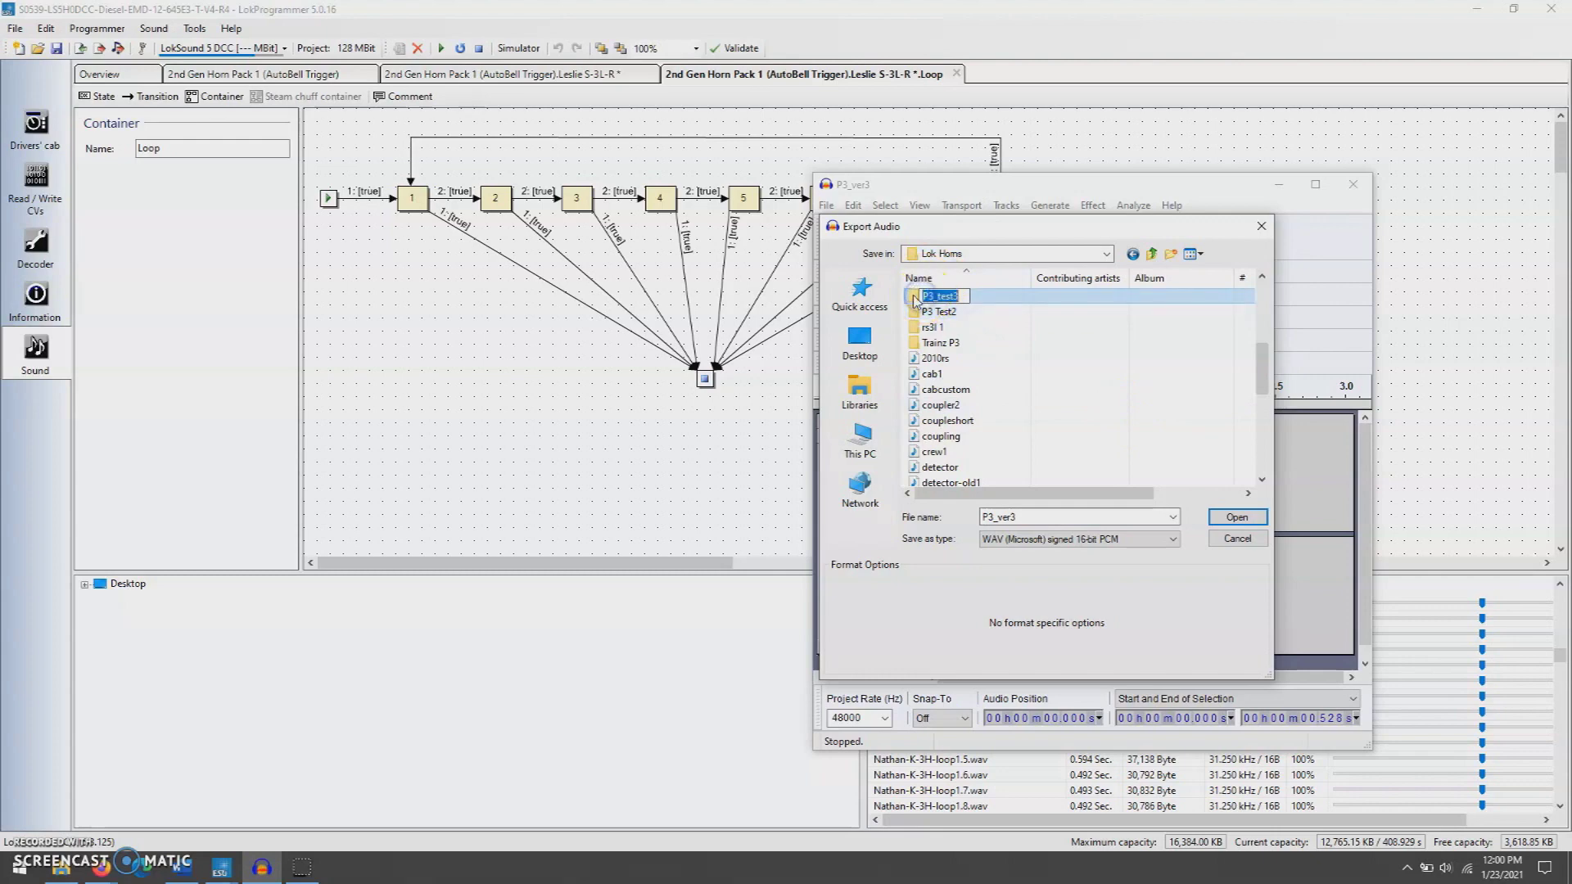
{"action": "double_click", "coordinate": [933, 311]}
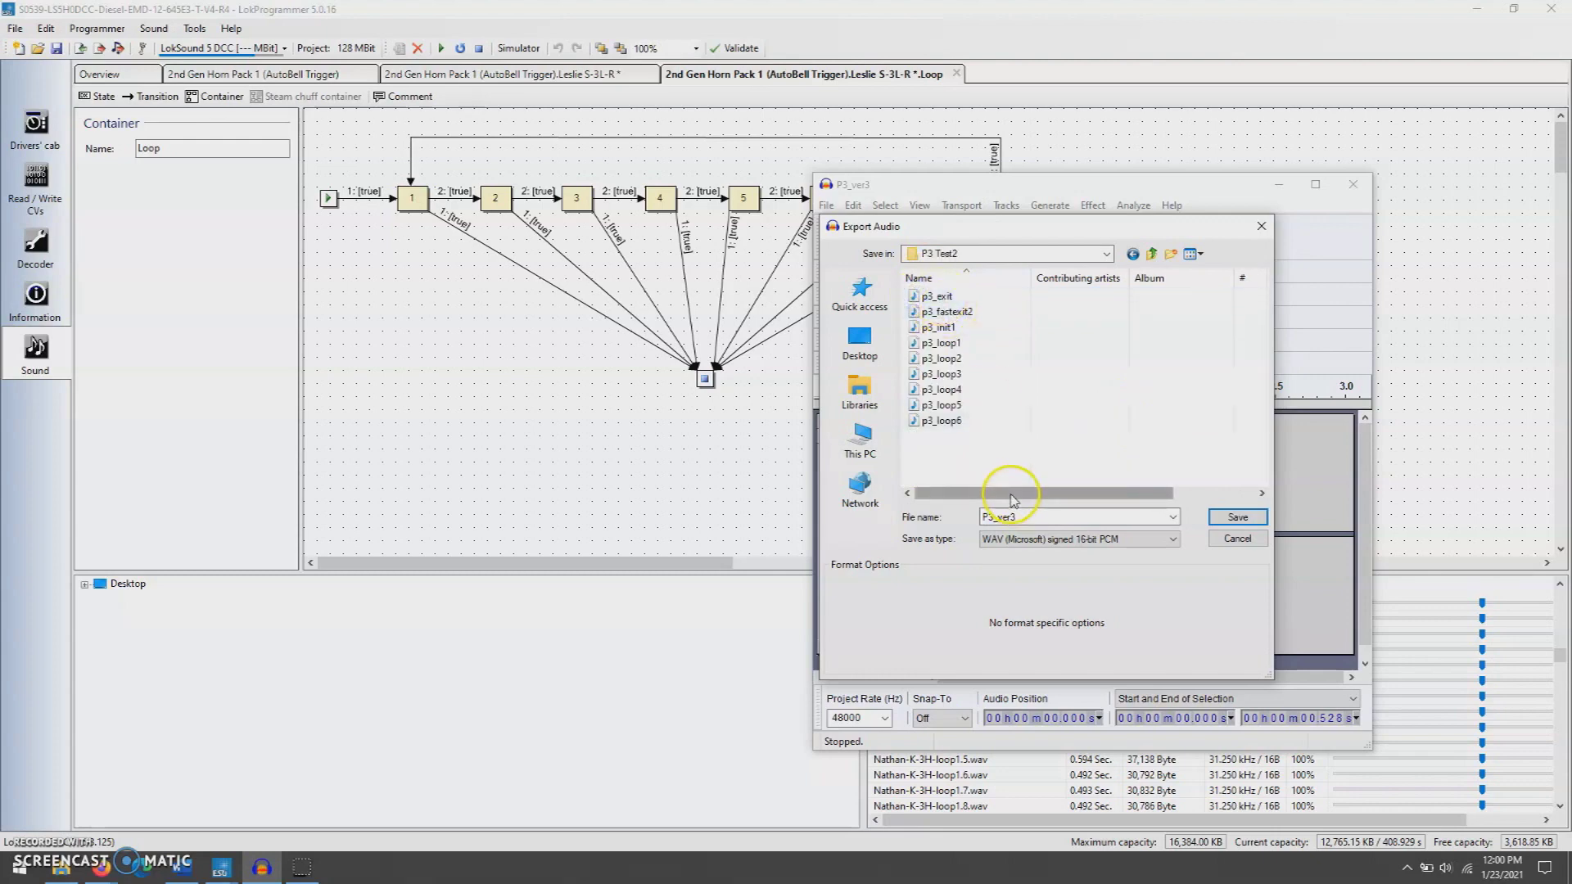
{"action": "left_click", "coordinate": [1130, 257]}
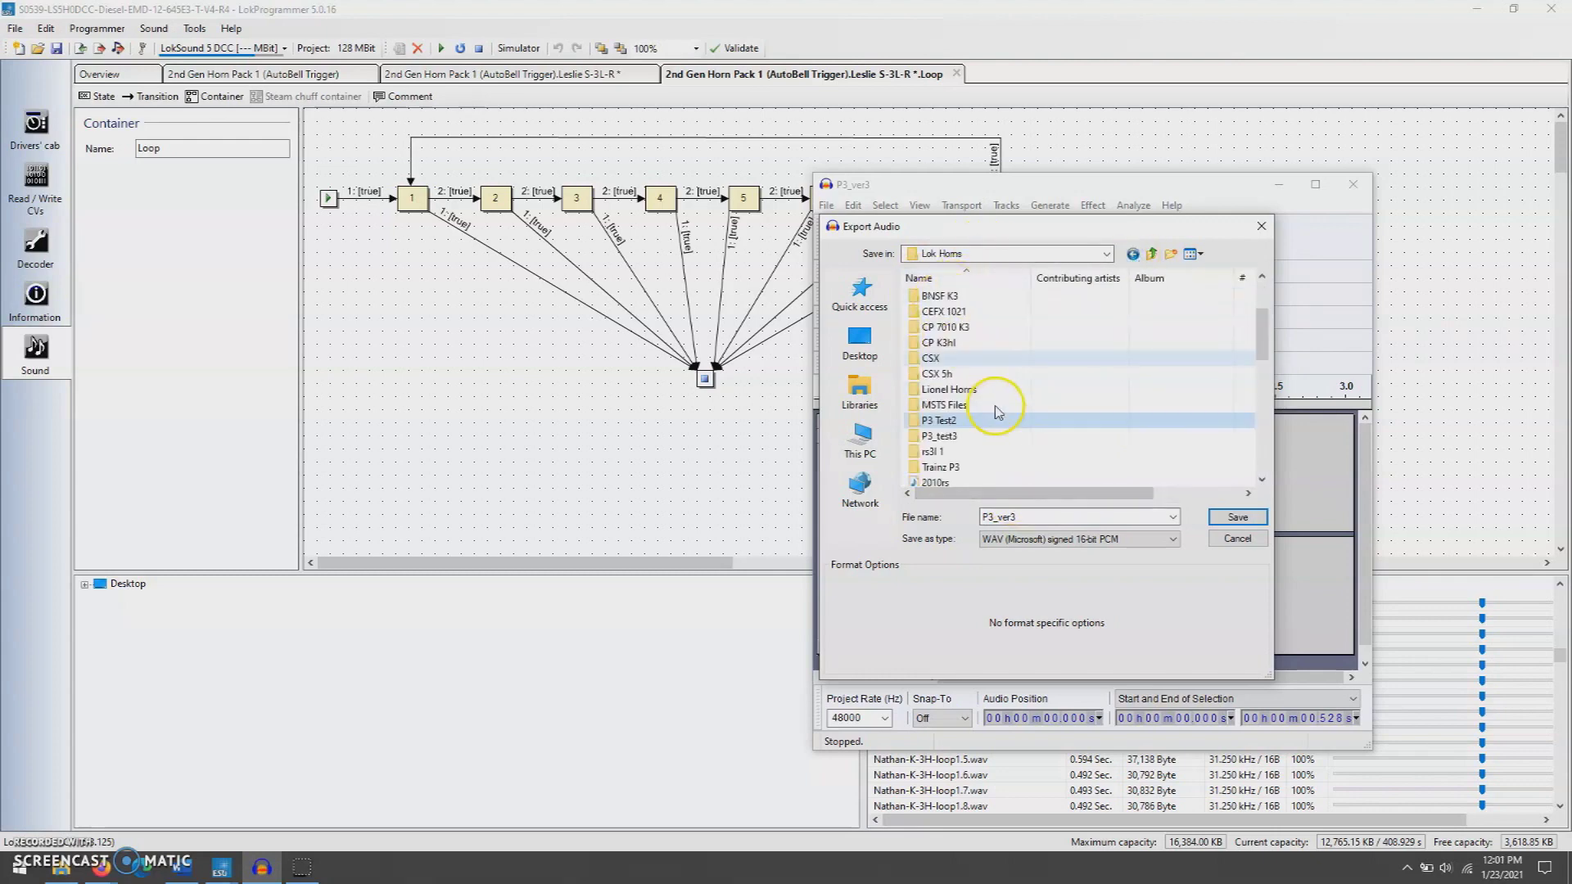
{"action": "scroll", "coordinate": [991, 409], "scroll_direction": "down", "scroll_amount": 2}
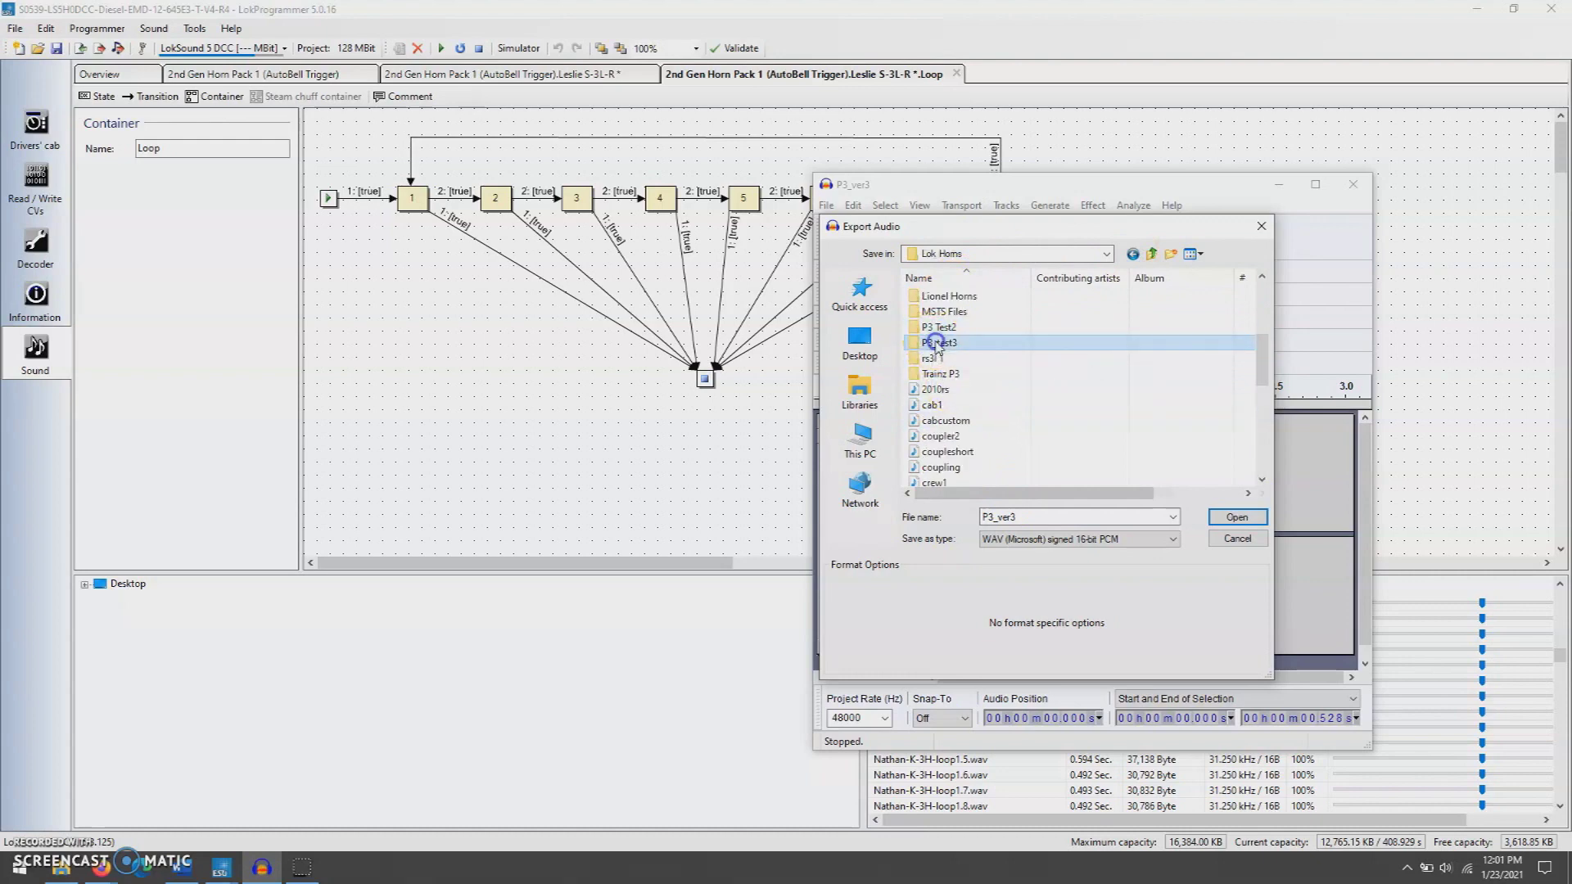
{"action": "double_click", "coordinate": [939, 343]}
{"action": "left_click", "coordinate": [1044, 518]}
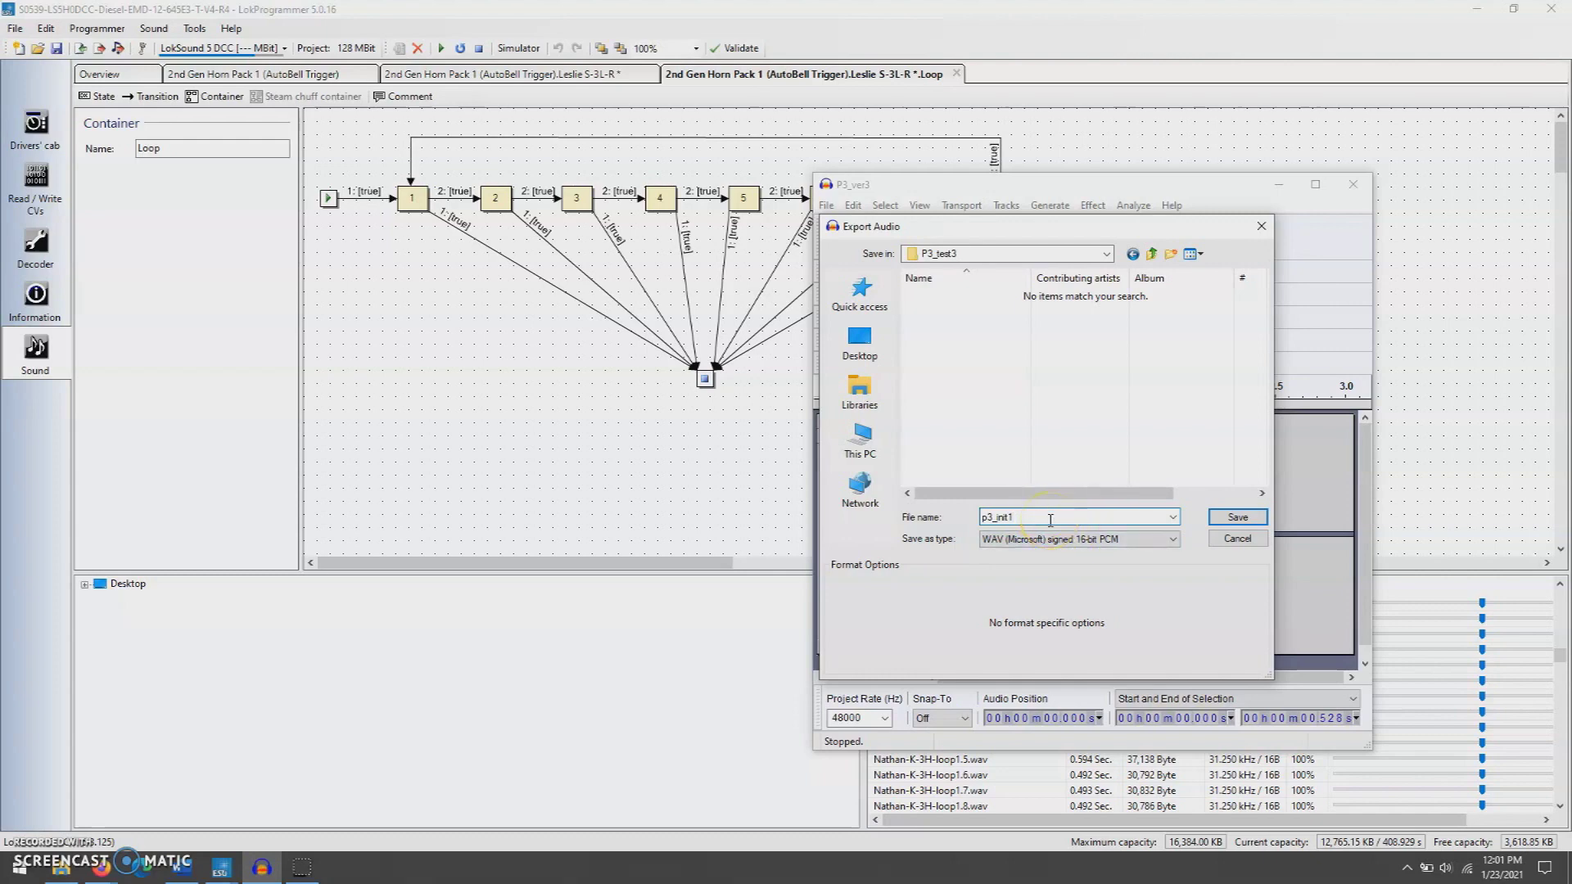
{"action": "key", "text": "Return"}
{"action": "key", "text": "Return"}
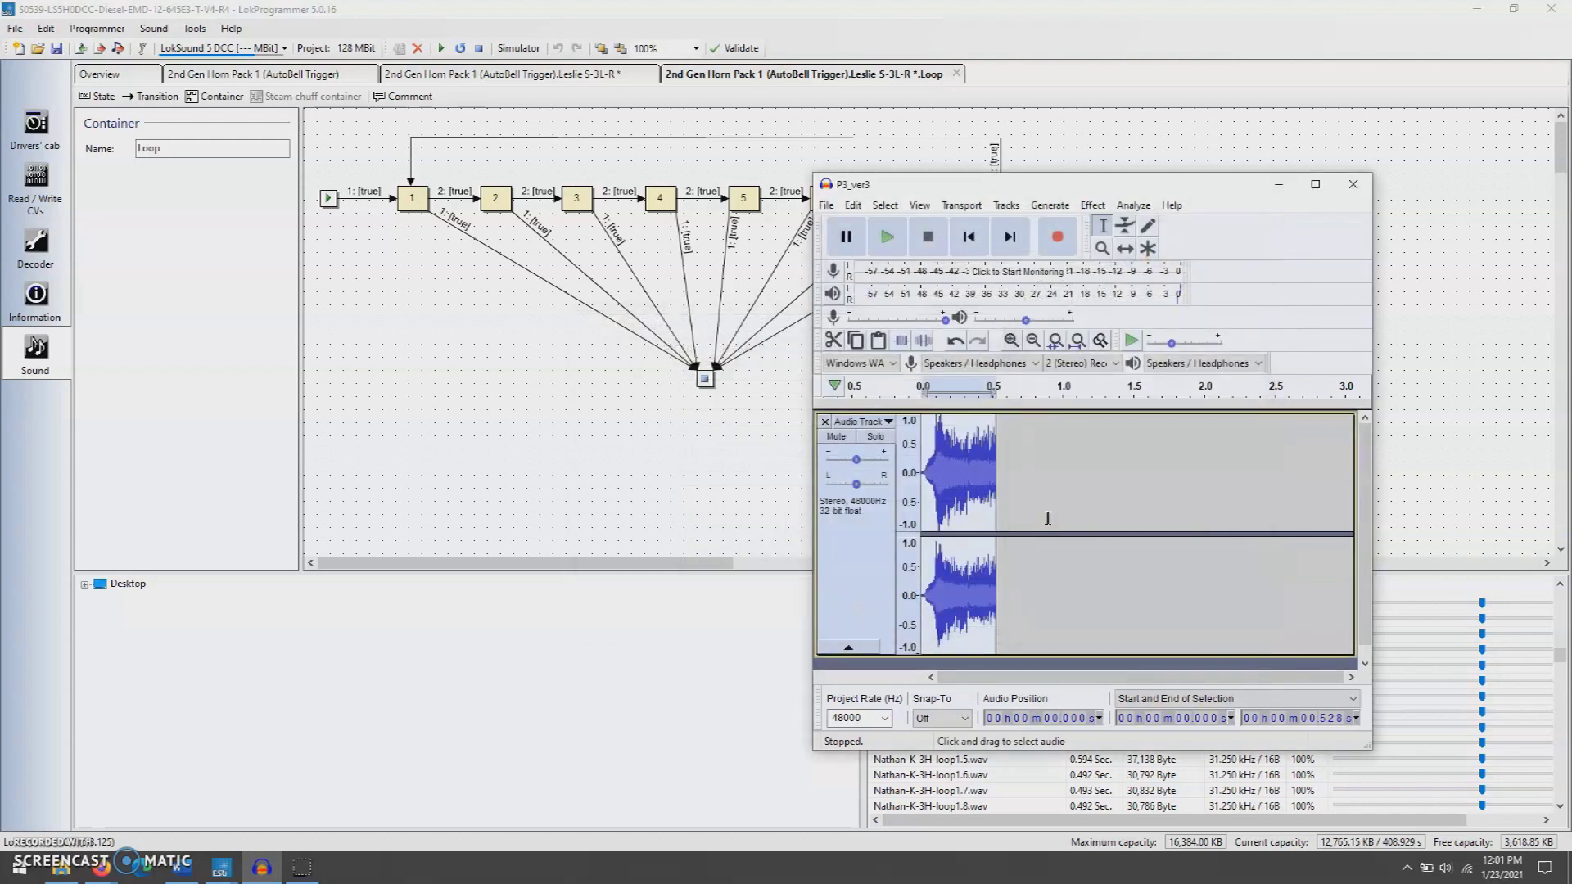
Undo the trim to restore the full horn recording and play it from 4.232 s.
{"action": "key", "text": "ctrl+z"}
{"action": "key", "text": "ctrl+z"}
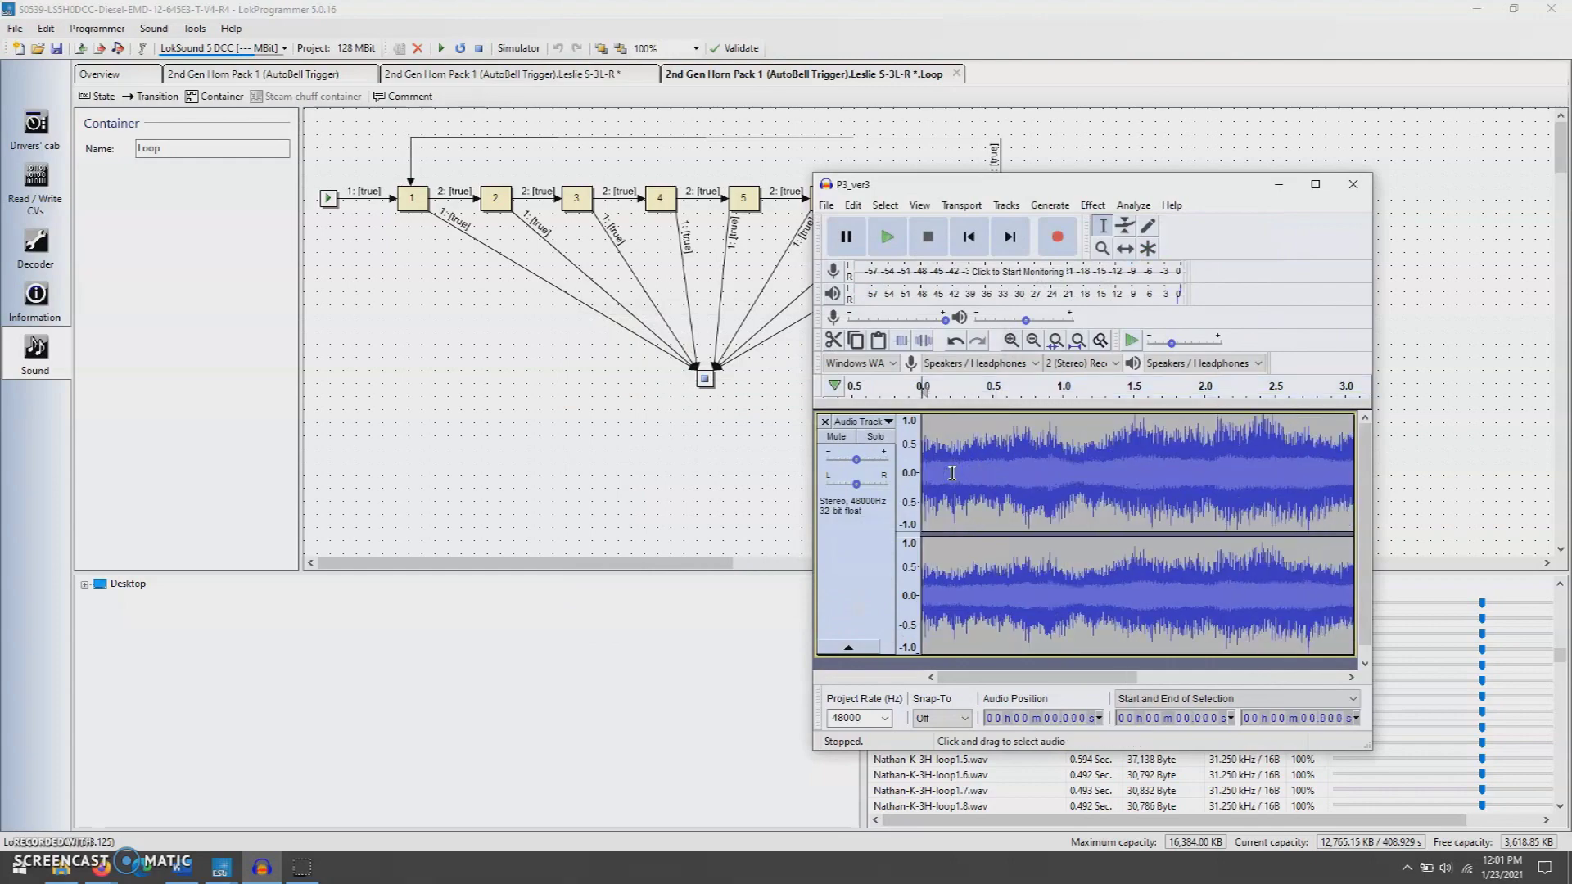
{"action": "left_click_drag", "start_coordinate": [1077, 677], "coordinate": [1255, 702]}
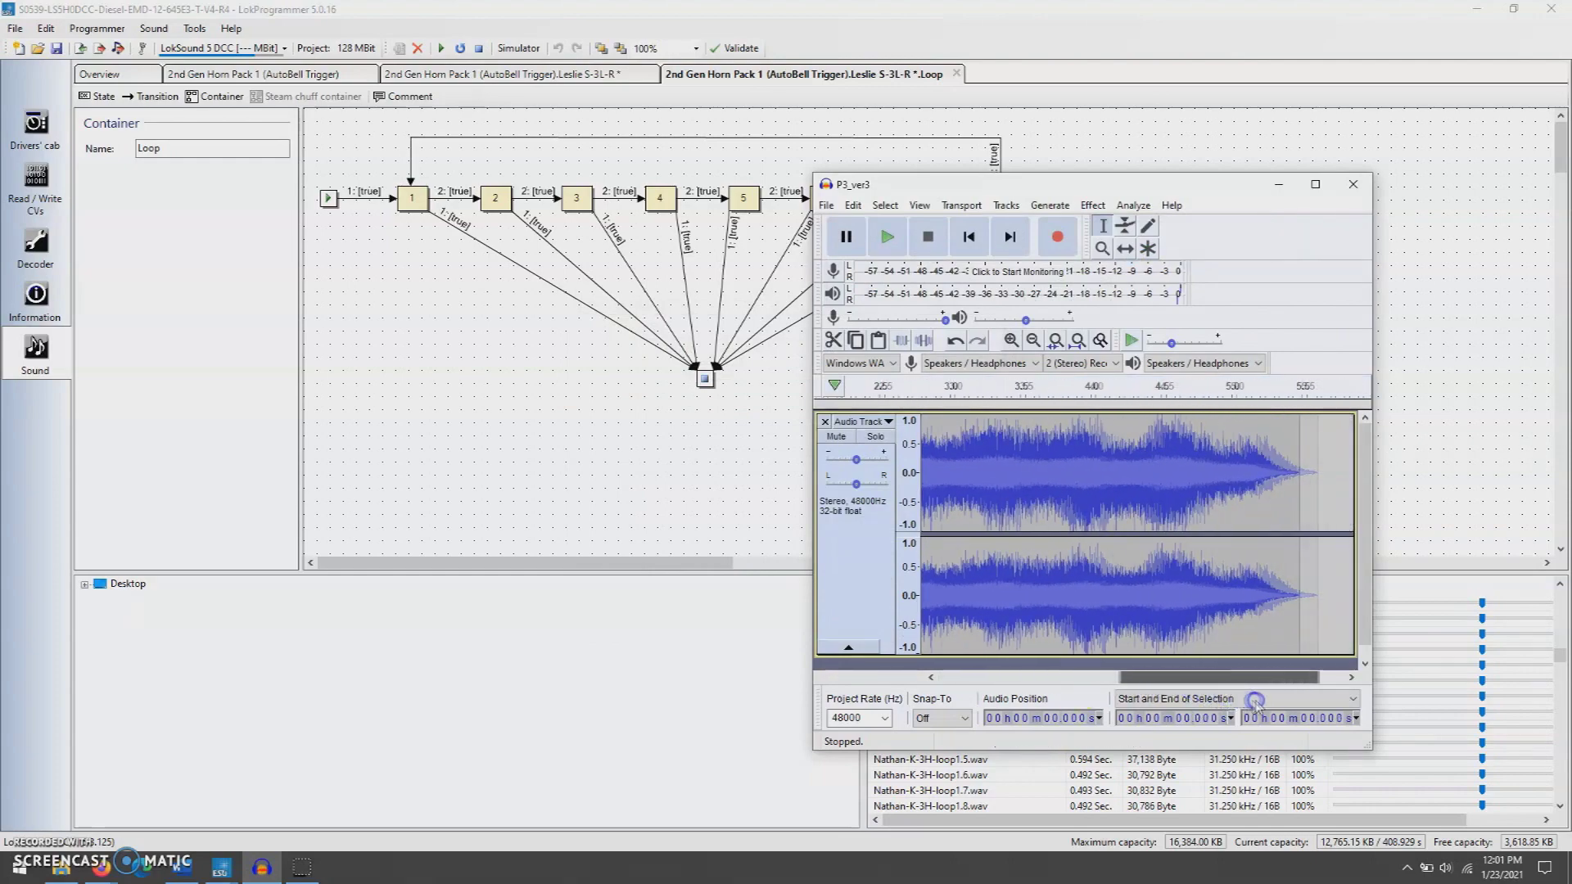
{"action": "scroll", "coordinate": [1023, 638], "scroll_direction": "left", "scroll_amount": 5}
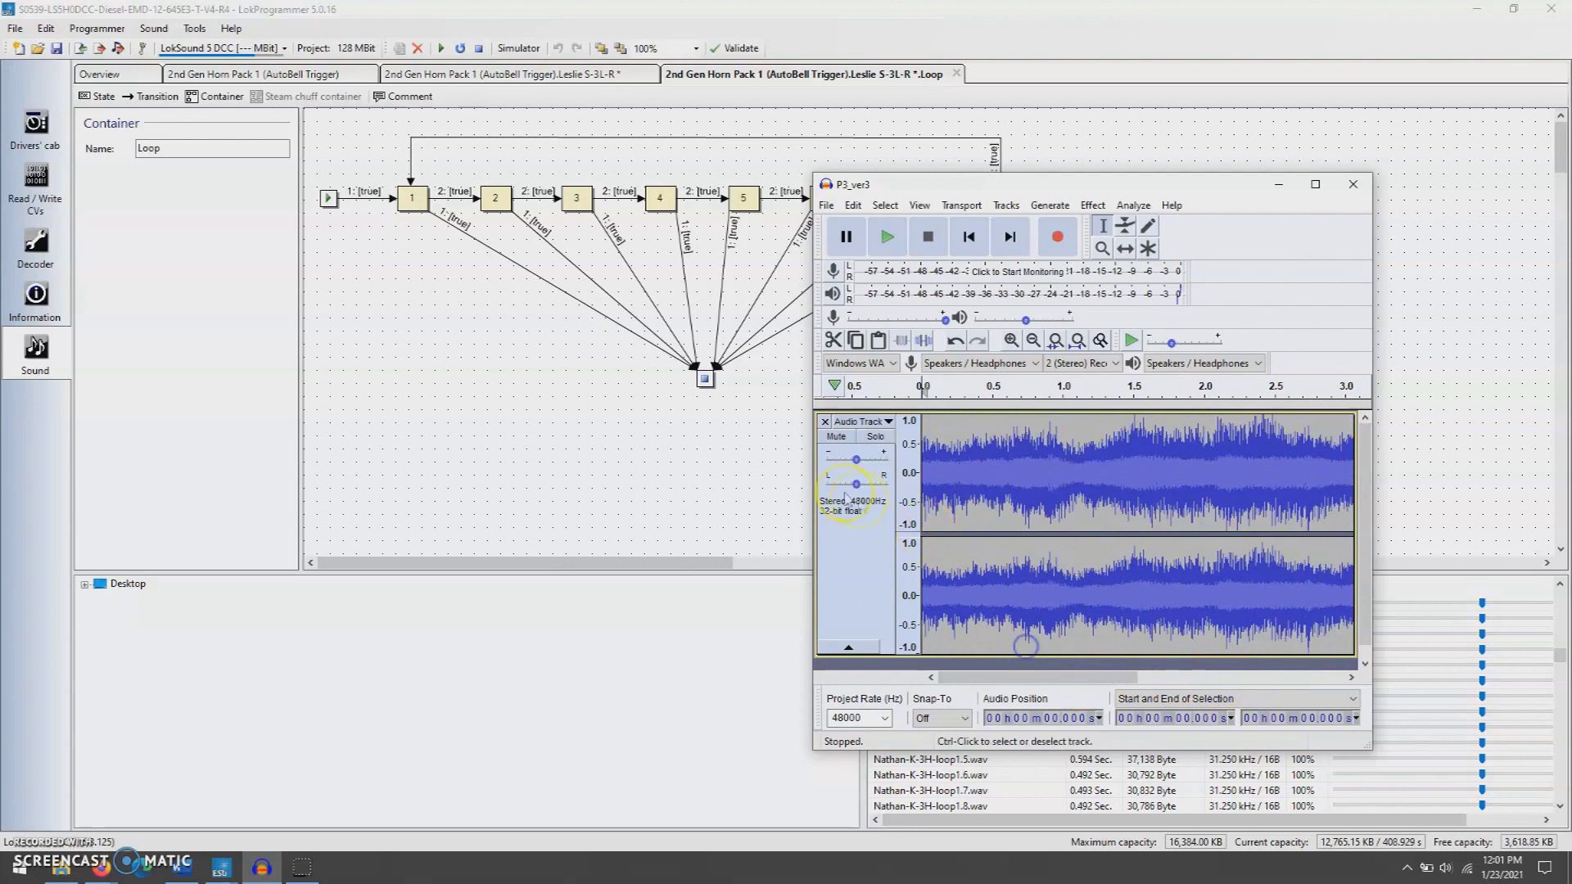
{"action": "left_click_drag", "start_coordinate": [1113, 676], "coordinate": [1303, 701]}
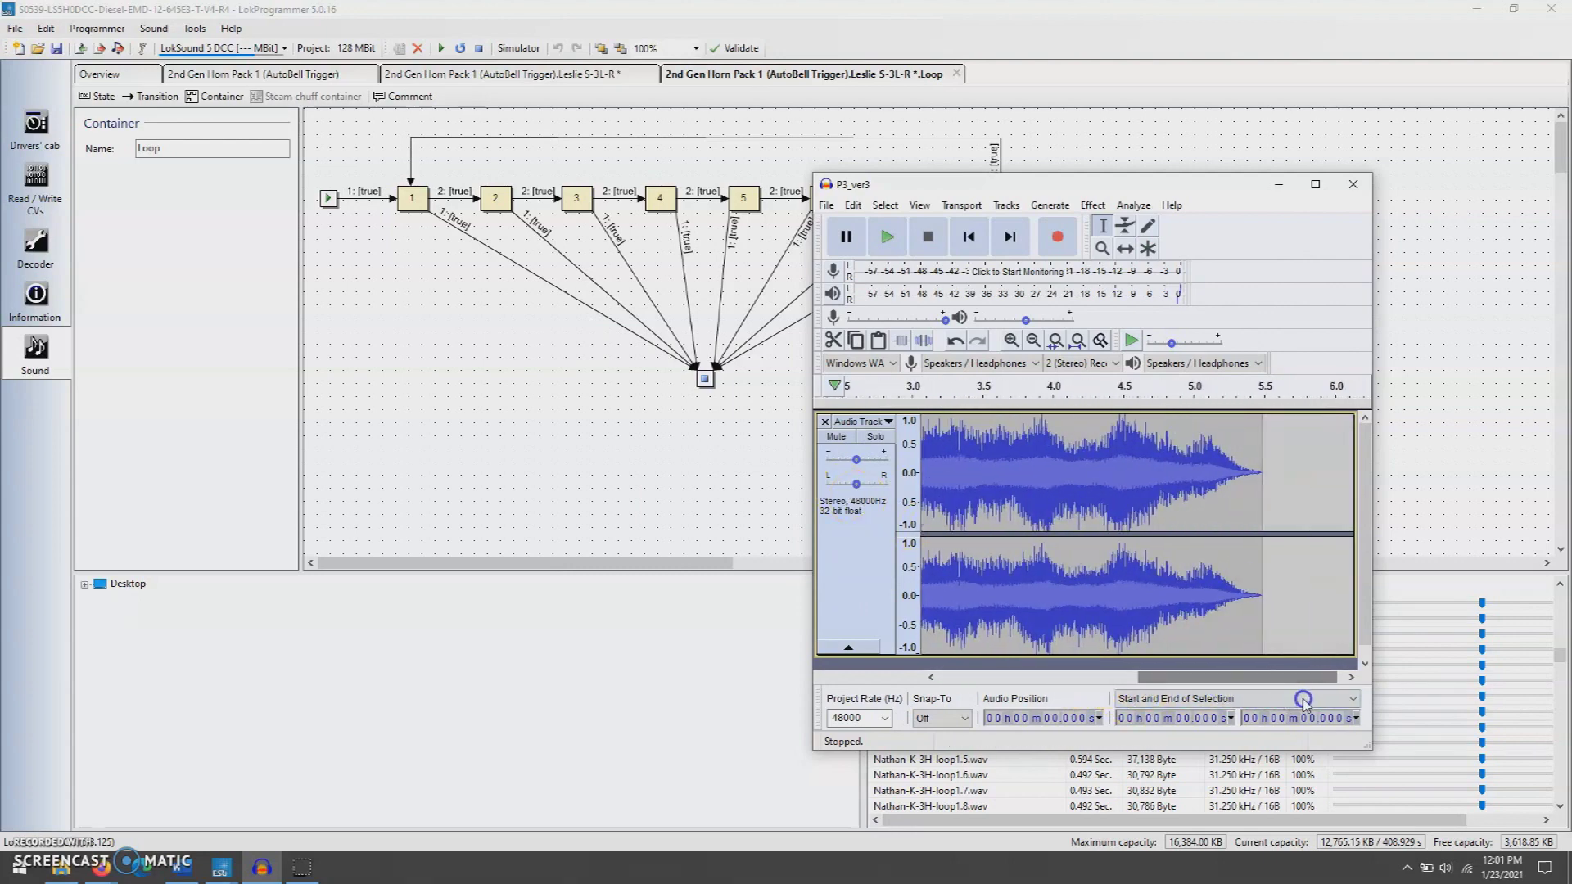
{"action": "left_click", "coordinate": [1087, 480]}
{"action": "key", "text": "space"}
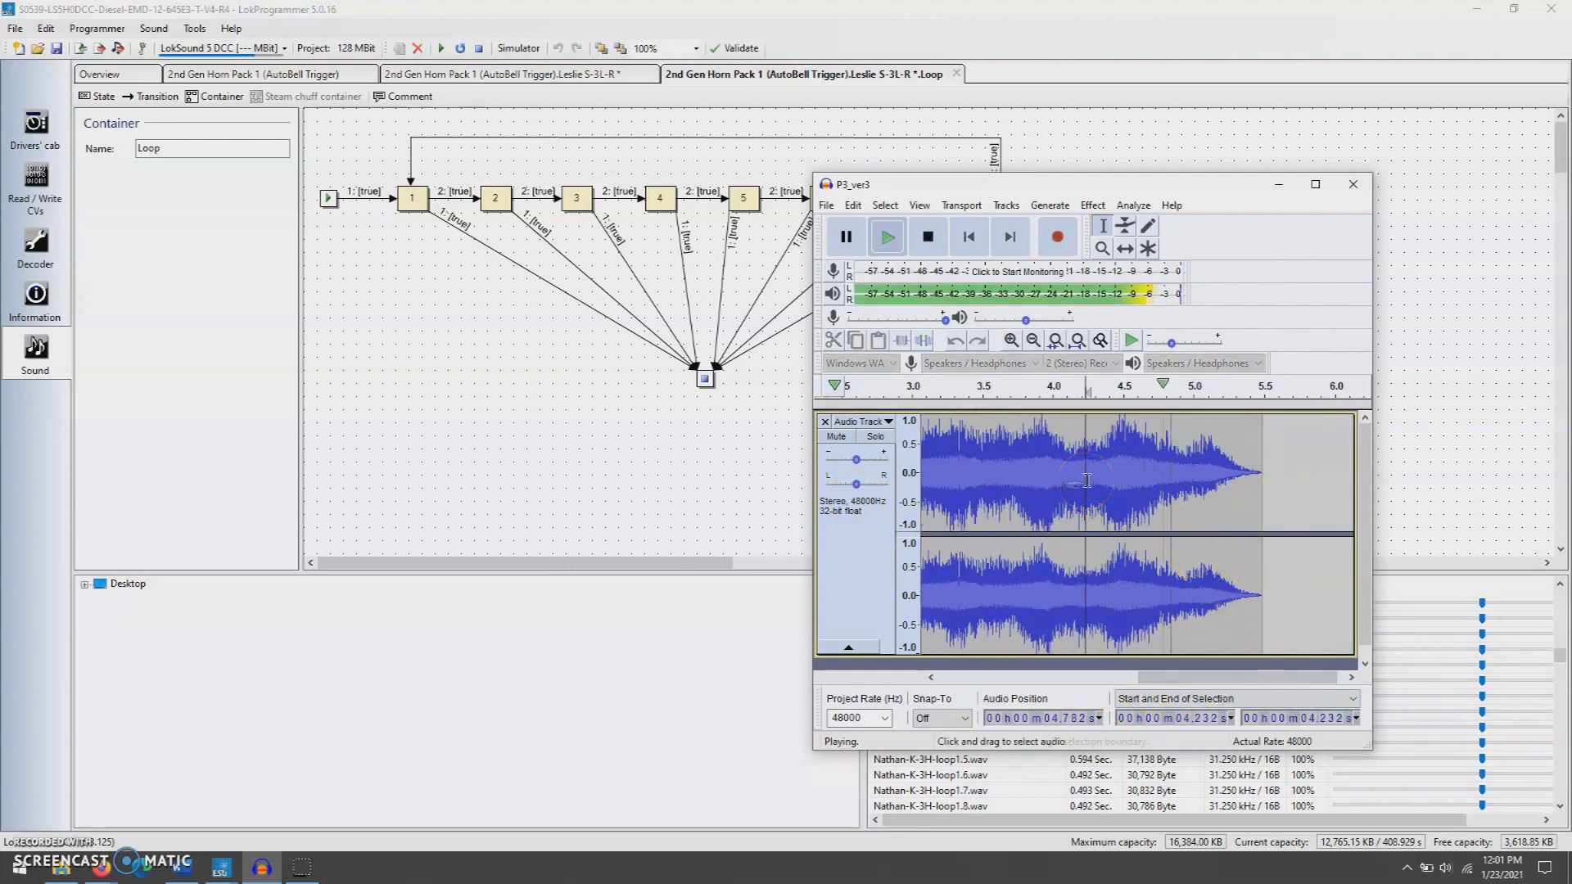
Audition the fade-out from 4.394 s and 4.685 s, then return to LokProgrammer.
{"action": "left_click", "coordinate": [1135, 481]}
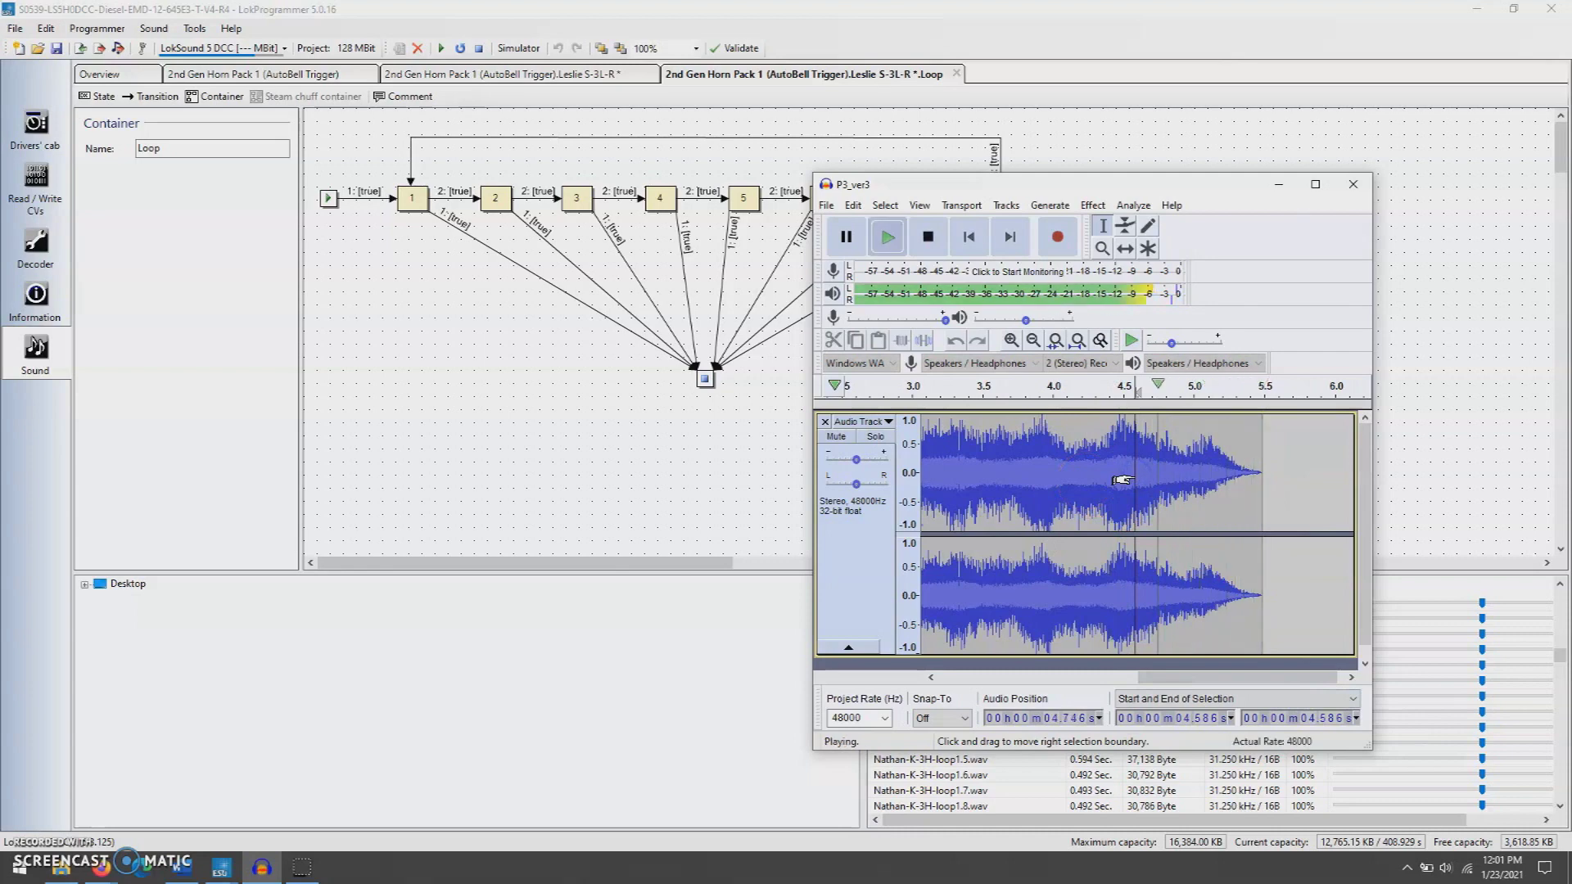
{"action": "left_click", "coordinate": [1058, 467]}
{"action": "left_click", "coordinate": [1109, 465]}
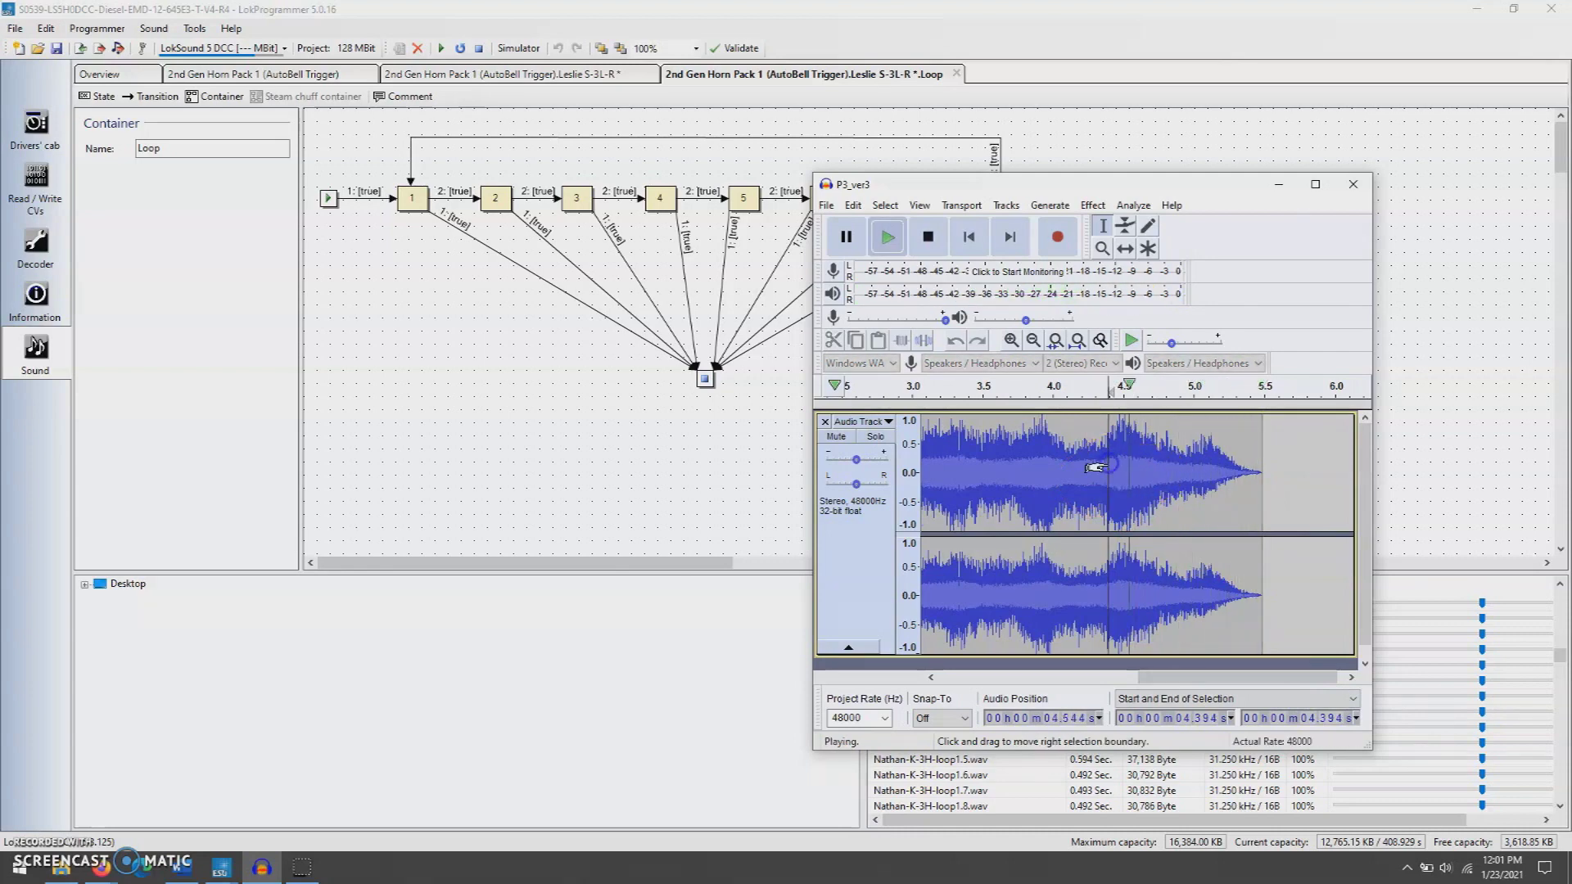
{"action": "left_click", "coordinate": [1150, 468]}
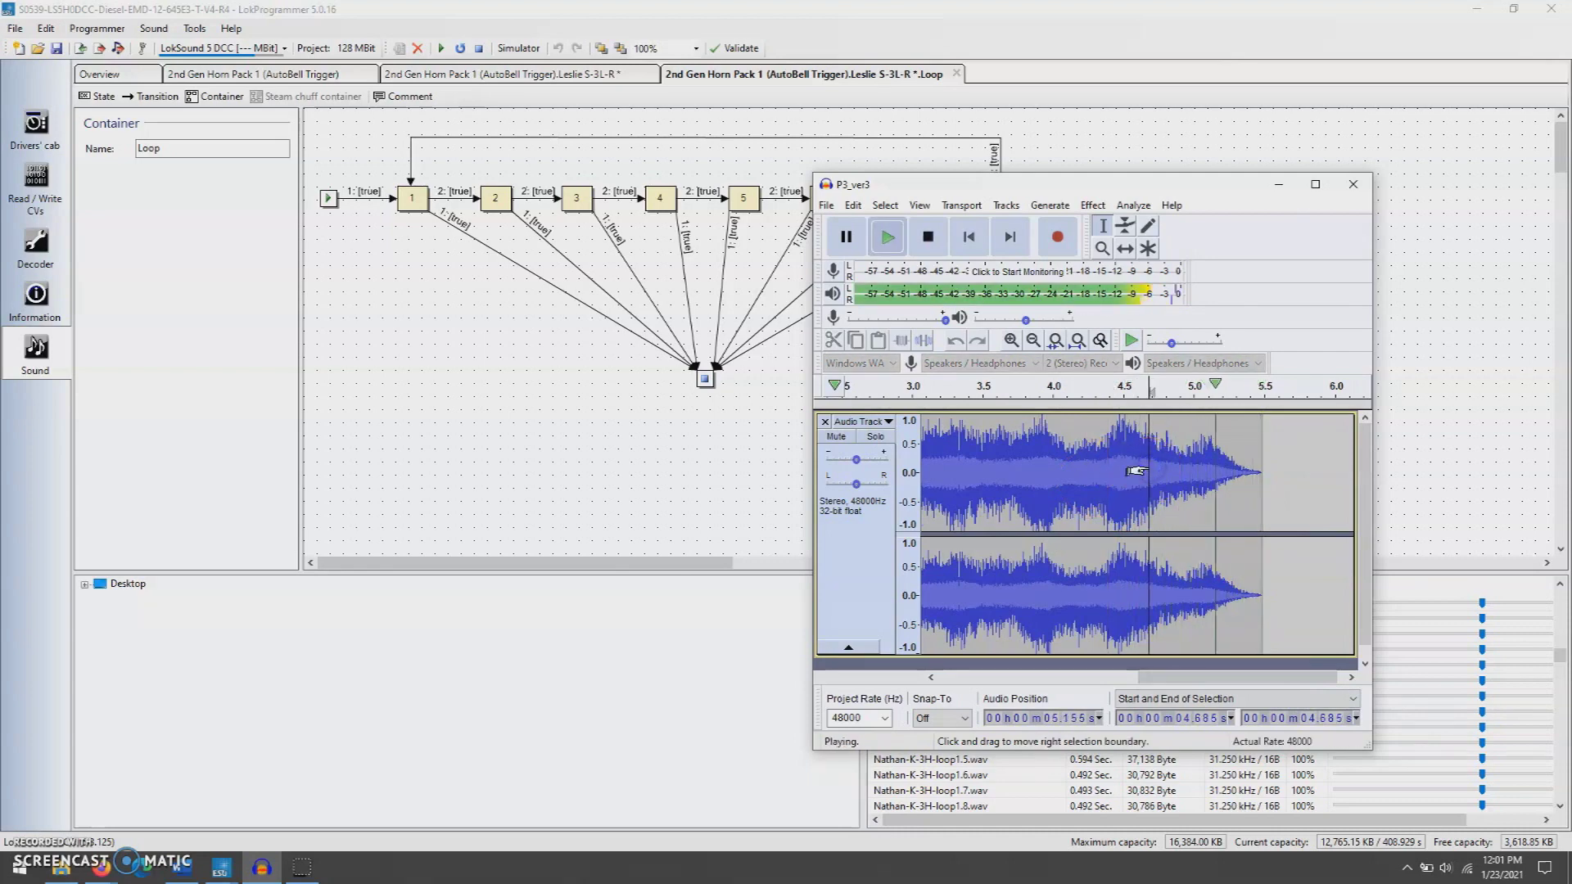
{"action": "key", "text": "space"}
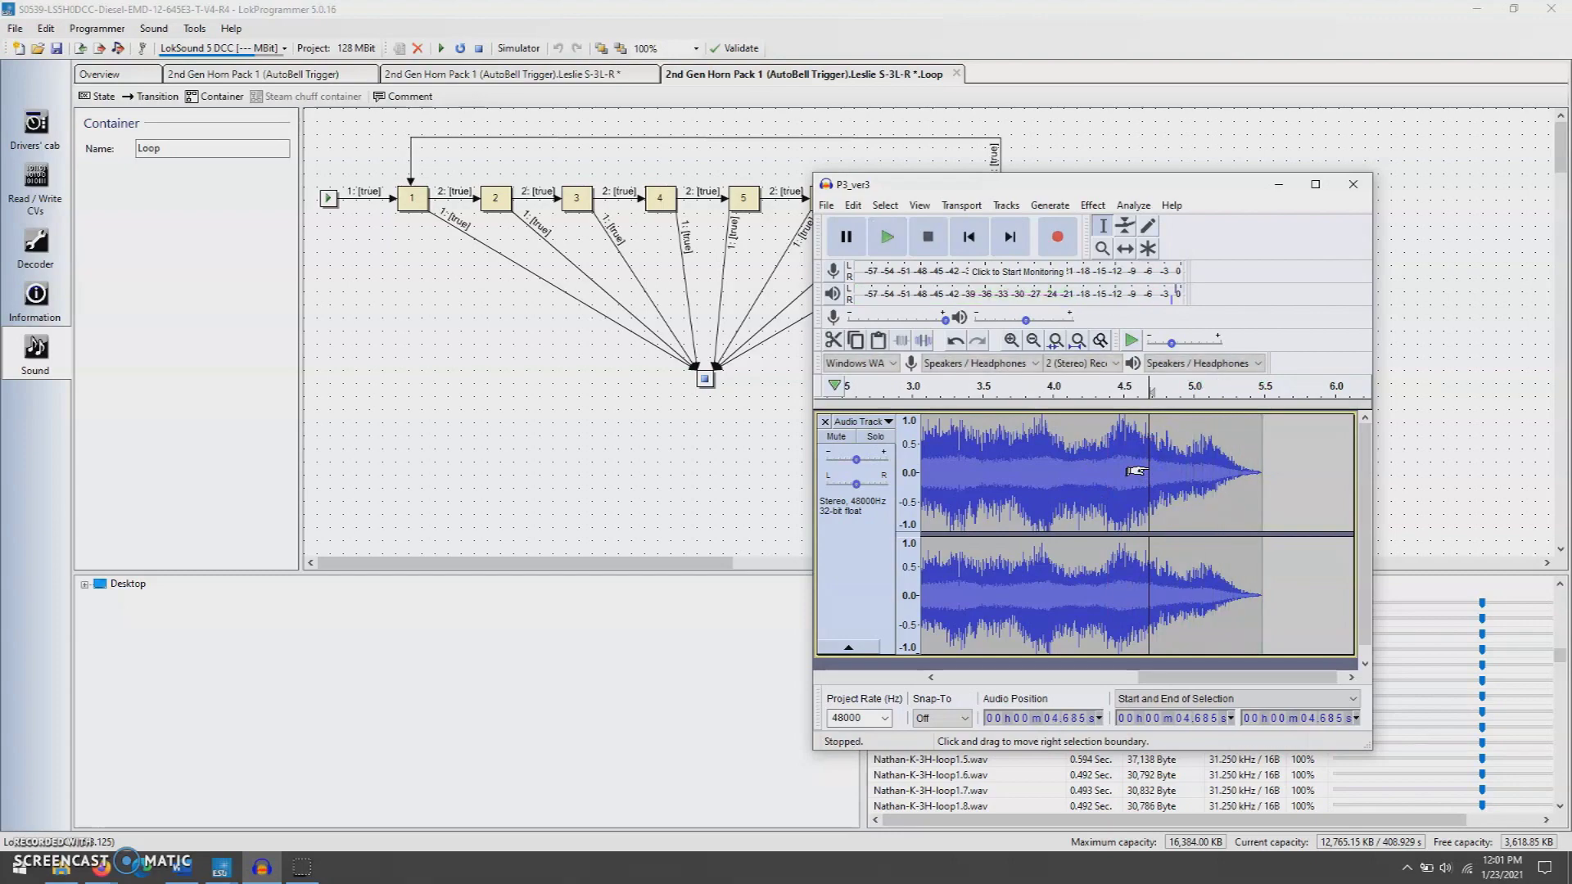
{"action": "left_click", "coordinate": [507, 72]}
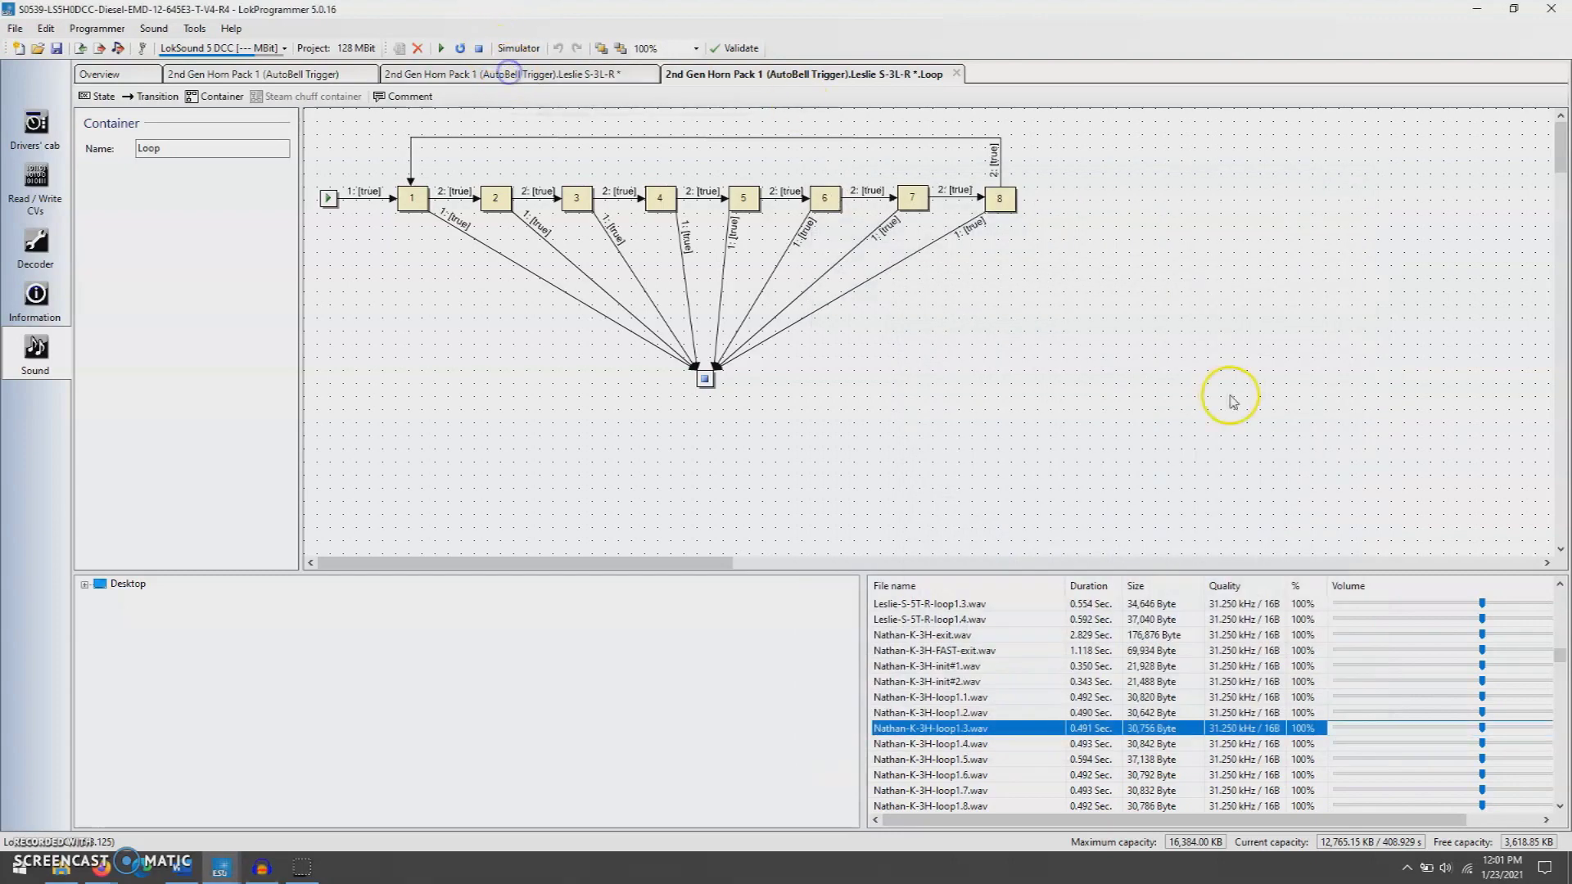
Check which sample Leslie S-3L-R's Exit state uses, then replay Audacity's recording tail near 4.795 s.
{"action": "left_click", "coordinate": [605, 74]}
{"action": "left_click", "coordinate": [920, 206]}
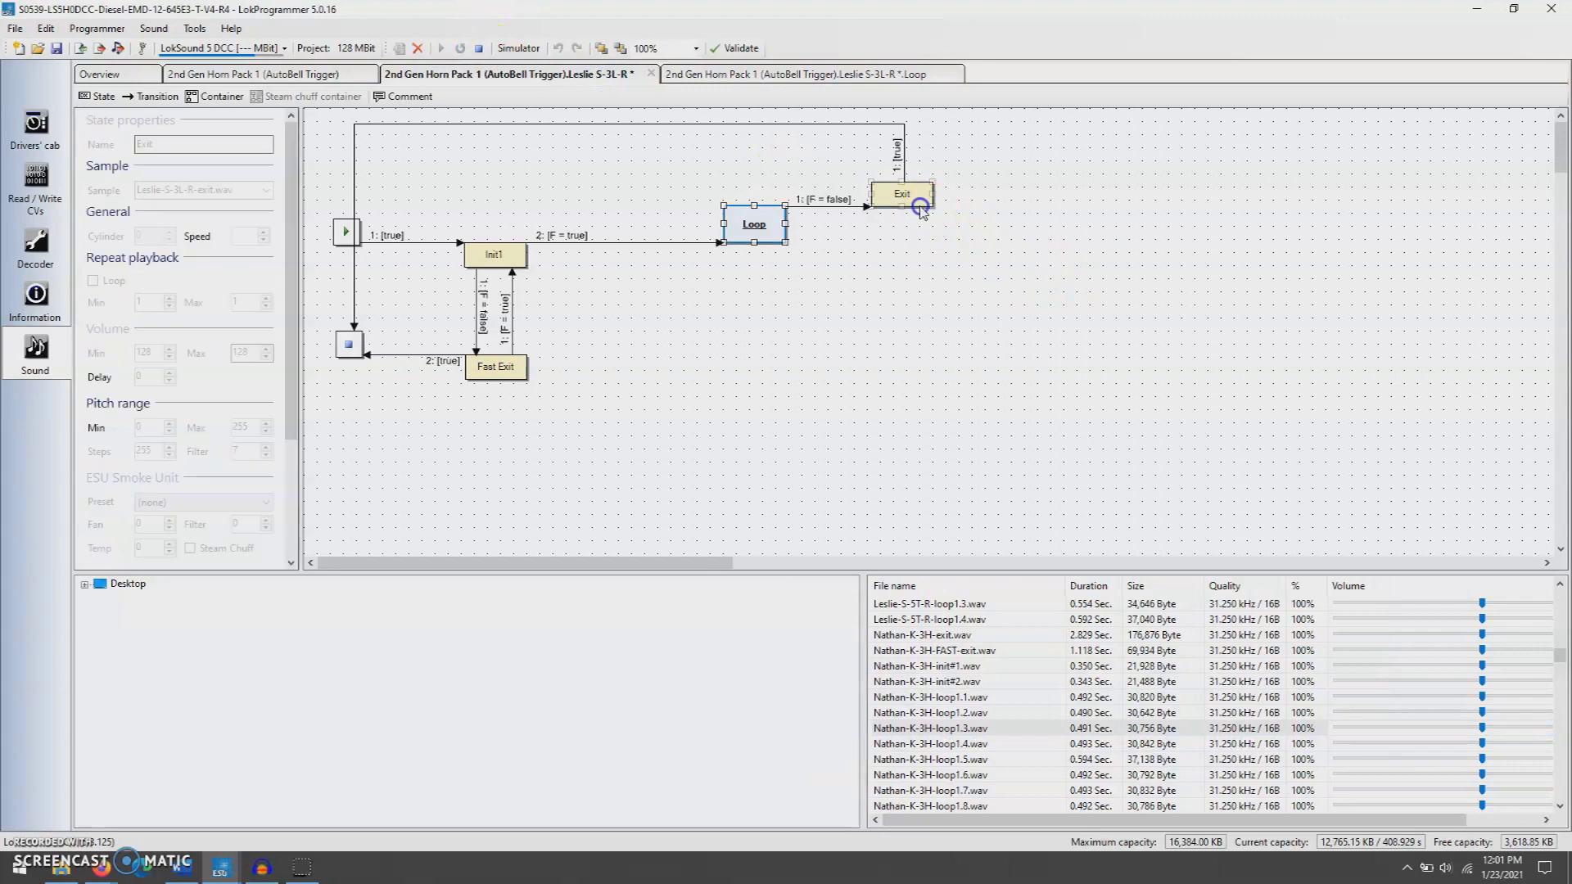
{"action": "left_click", "coordinate": [438, 42]}
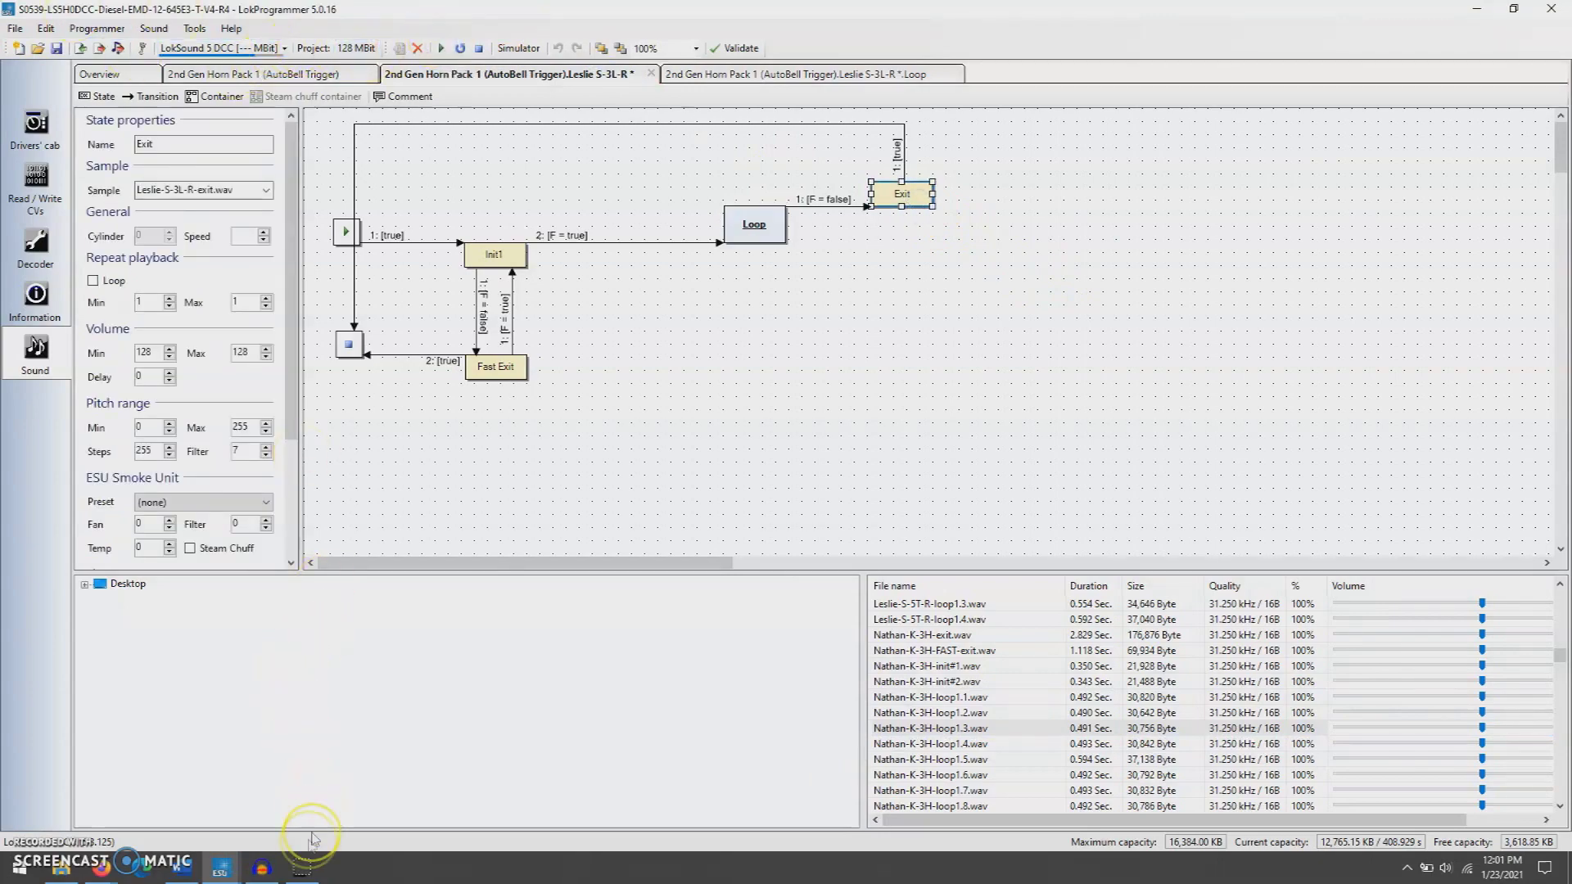
{"action": "left_click", "coordinate": [262, 866]}
{"action": "key", "text": "space"}
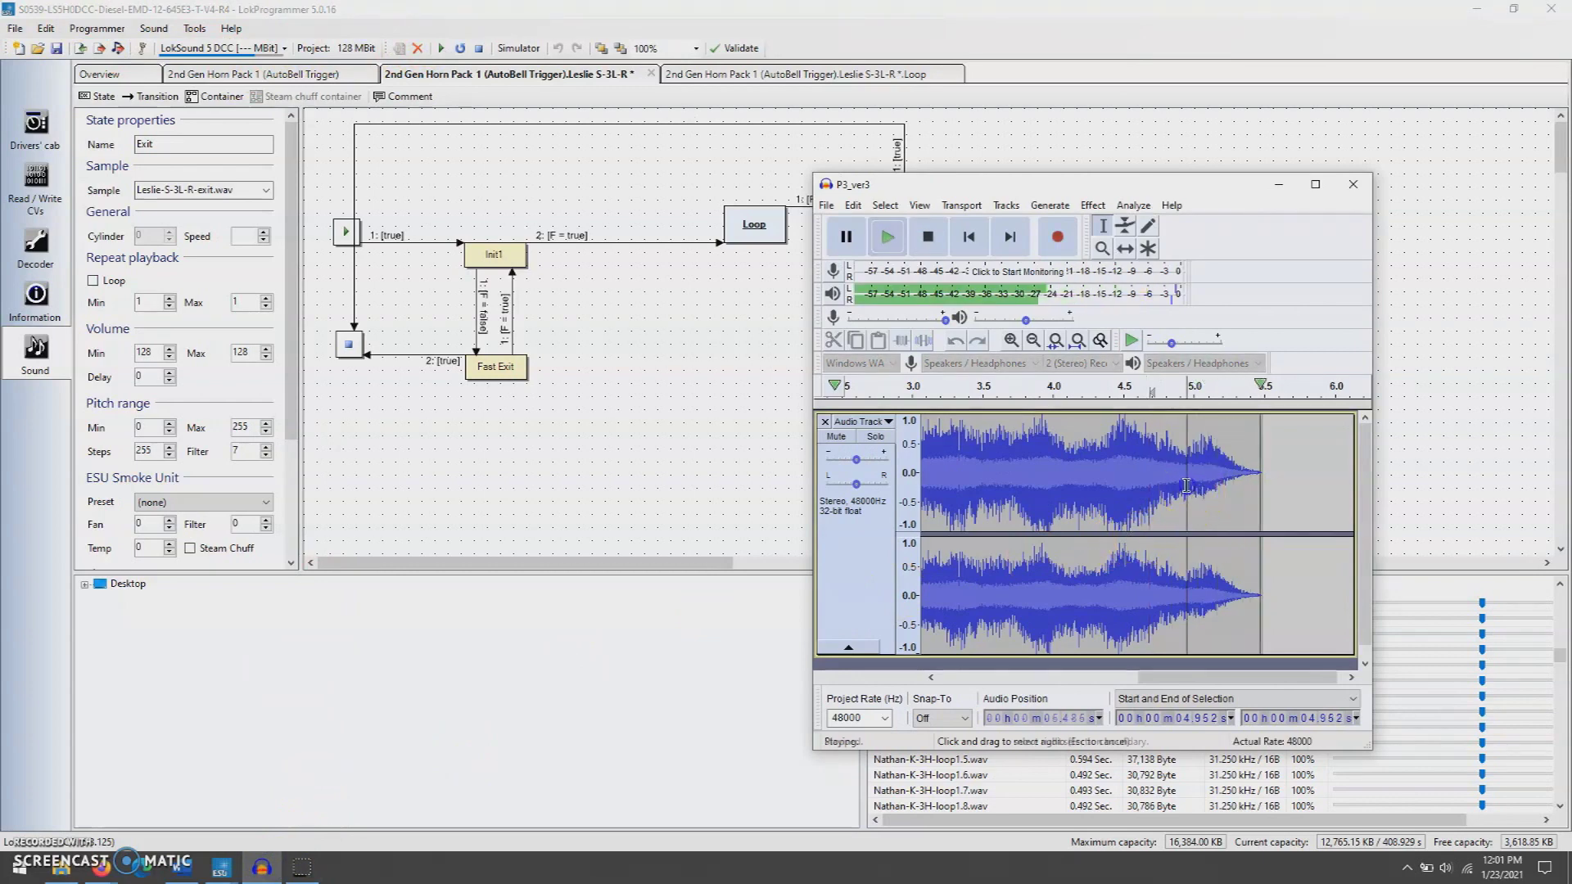
{"action": "left_click", "coordinate": [1164, 483]}
Replay the horn ending, then replace the track's audio with the copied exit clip.
{"action": "key", "text": "space"}
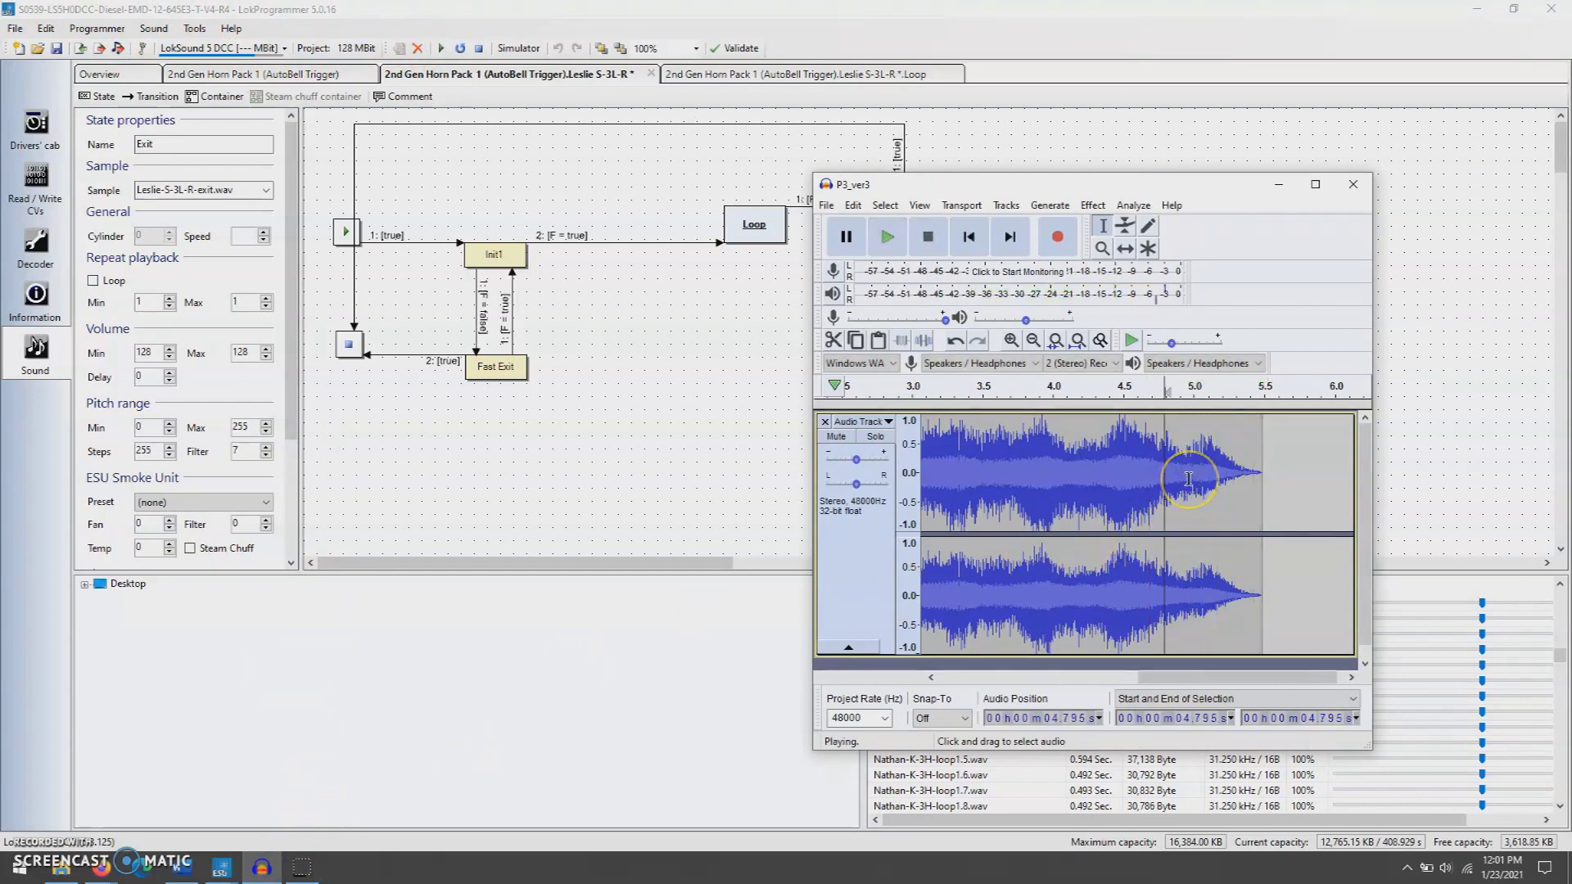
{"action": "key", "text": "space"}
{"action": "key", "text": "space"}
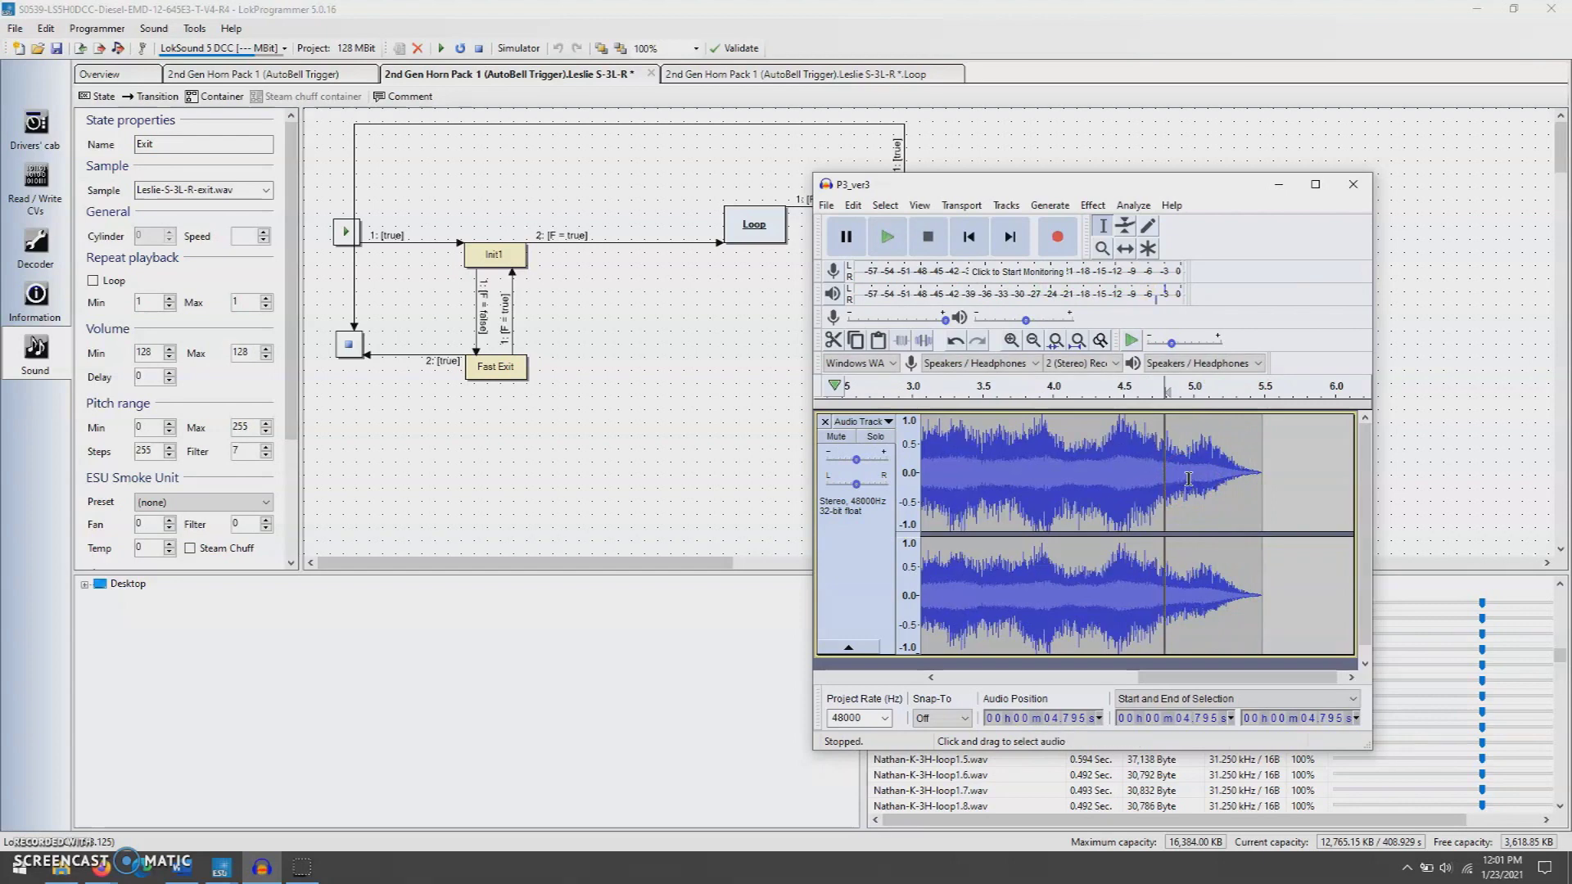
{"action": "key", "text": "ctrl+a"}
{"action": "key", "text": "Delete"}
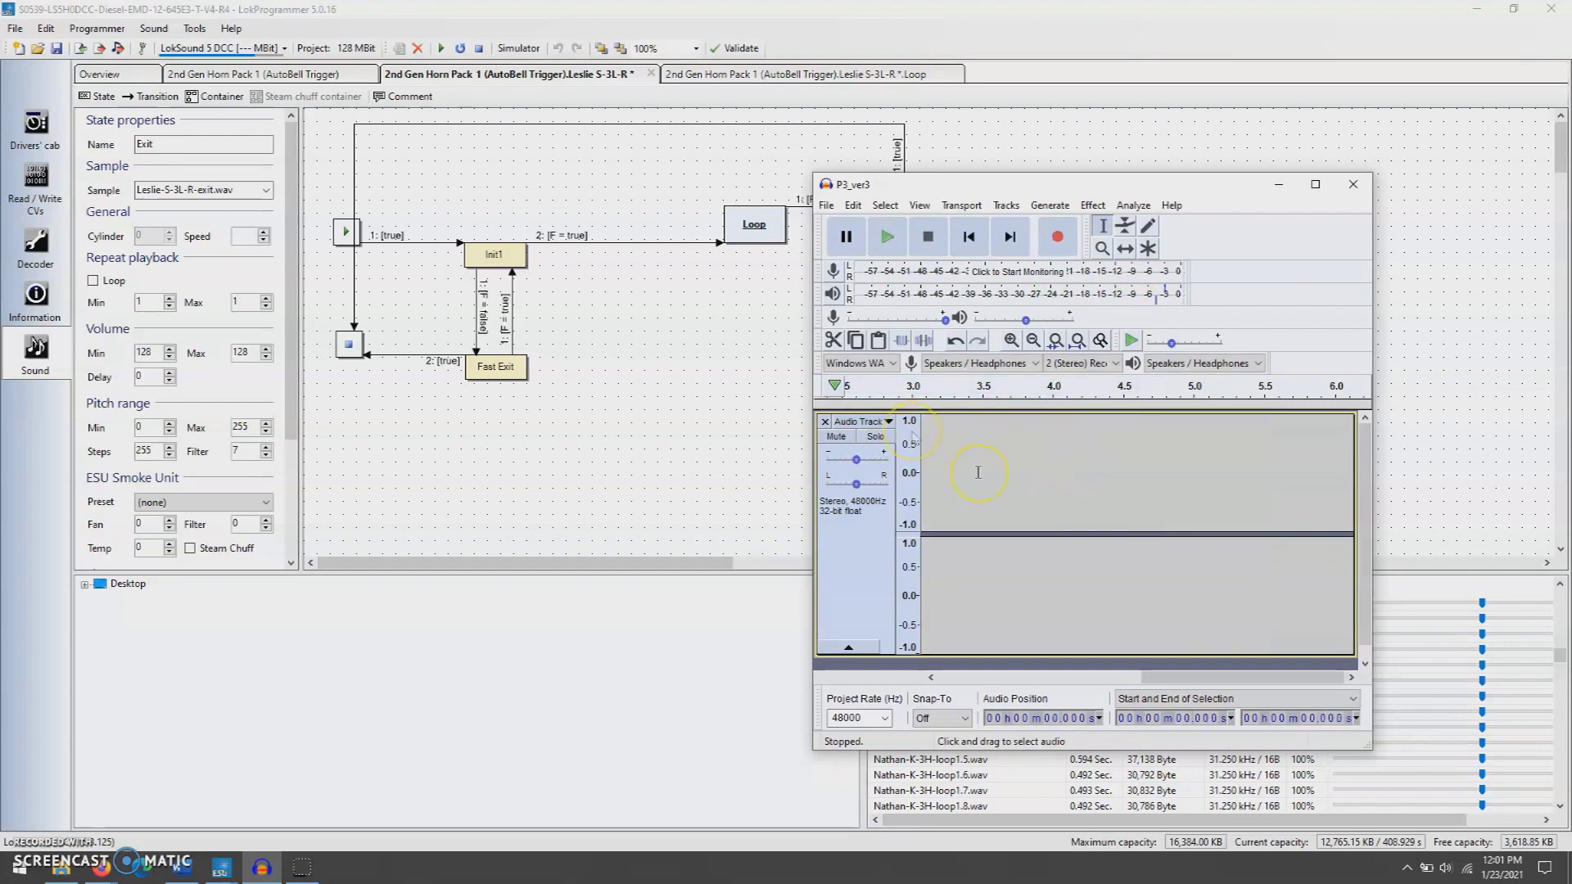
{"action": "key", "text": "ctrl+v"}
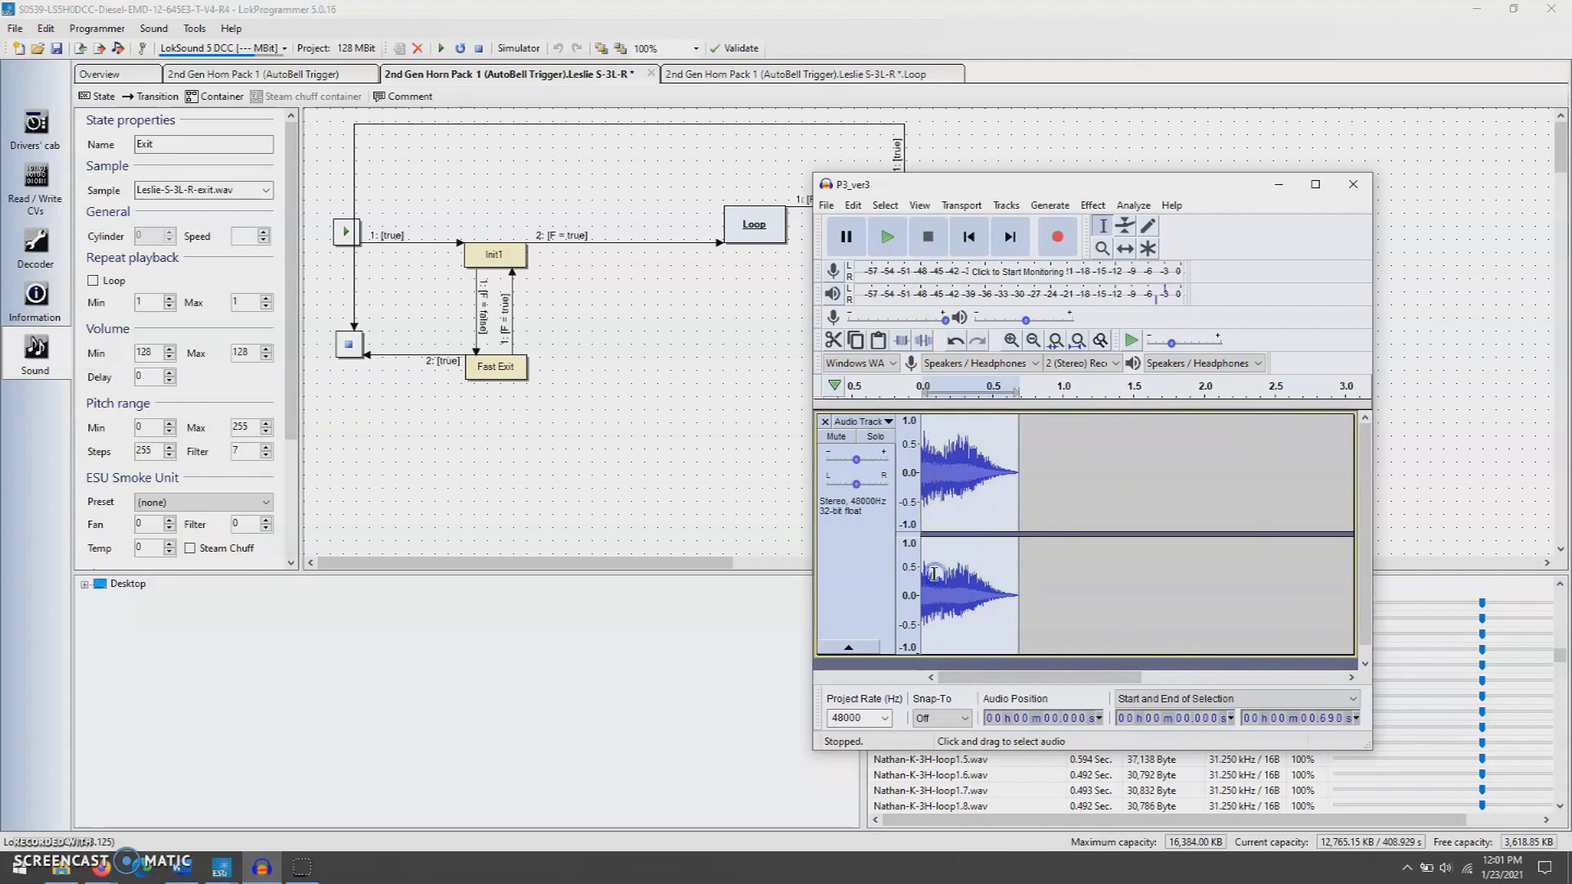
Export the clip as the WAV file p3_exit and set the cut point at 0.18 s.
{"action": "left_click", "coordinate": [826, 205]}
{"action": "mouse_move", "coordinate": [868, 330]}
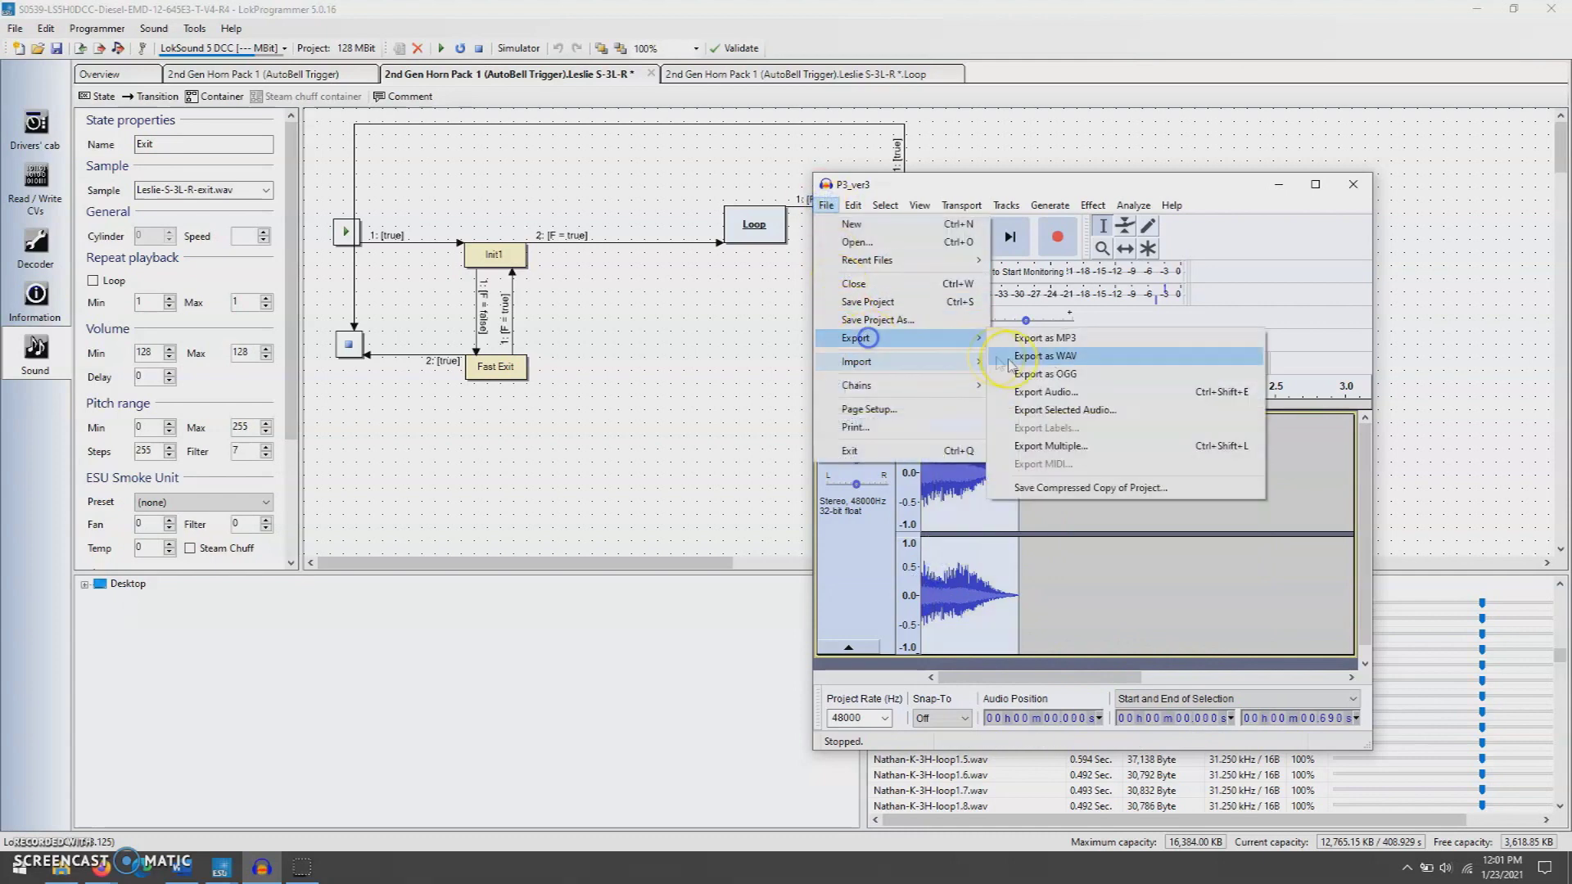
{"action": "left_click", "coordinate": [1015, 360]}
{"action": "type", "text": "p"}
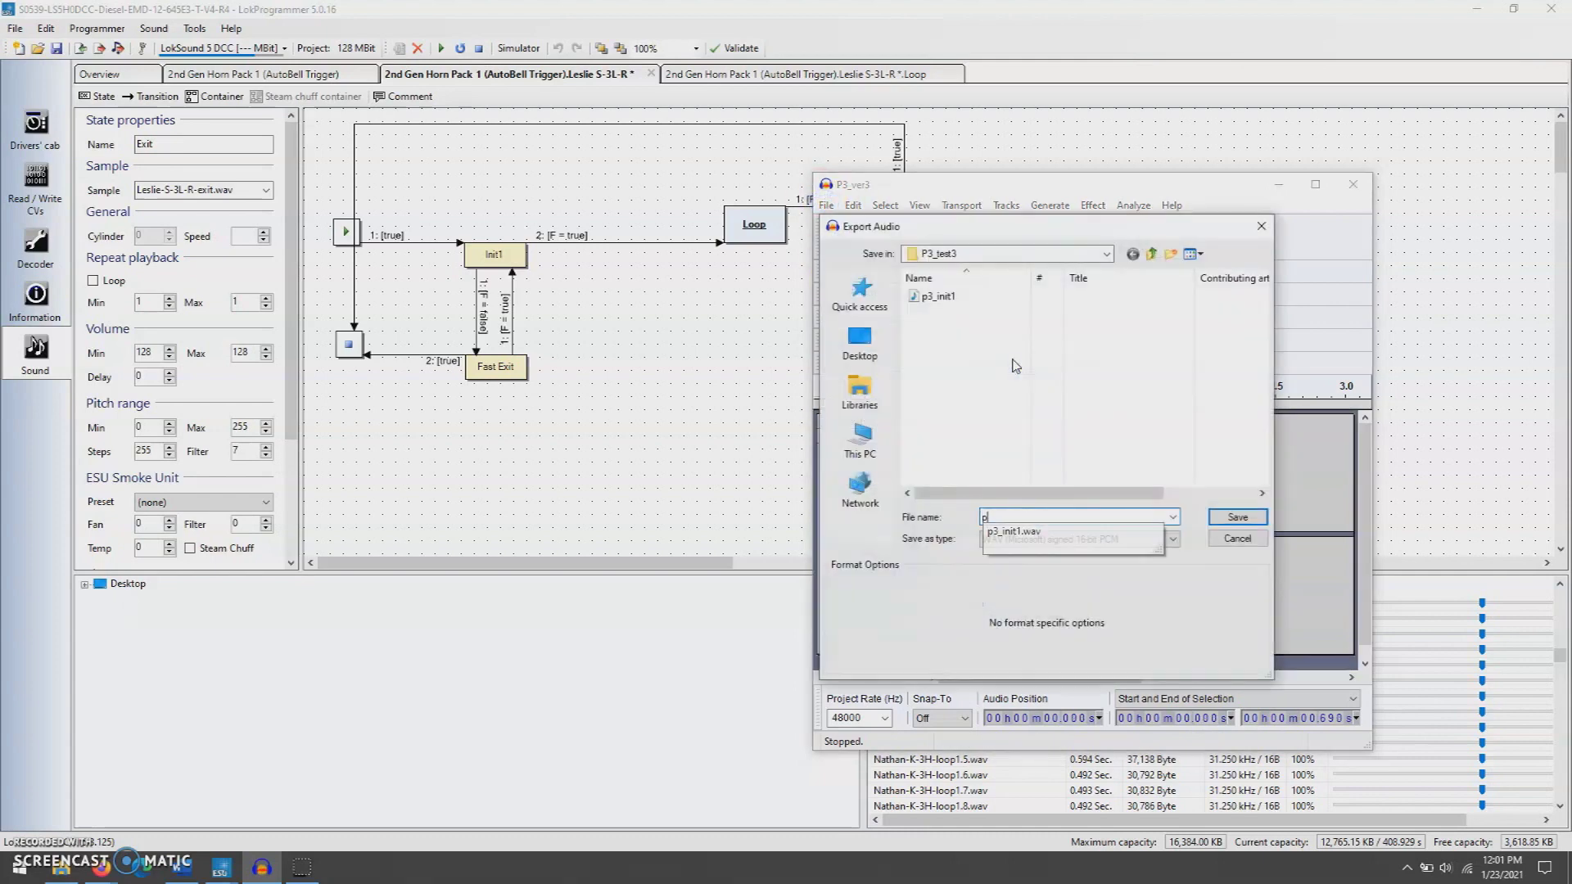
{"action": "type", "text": "3_exi"}
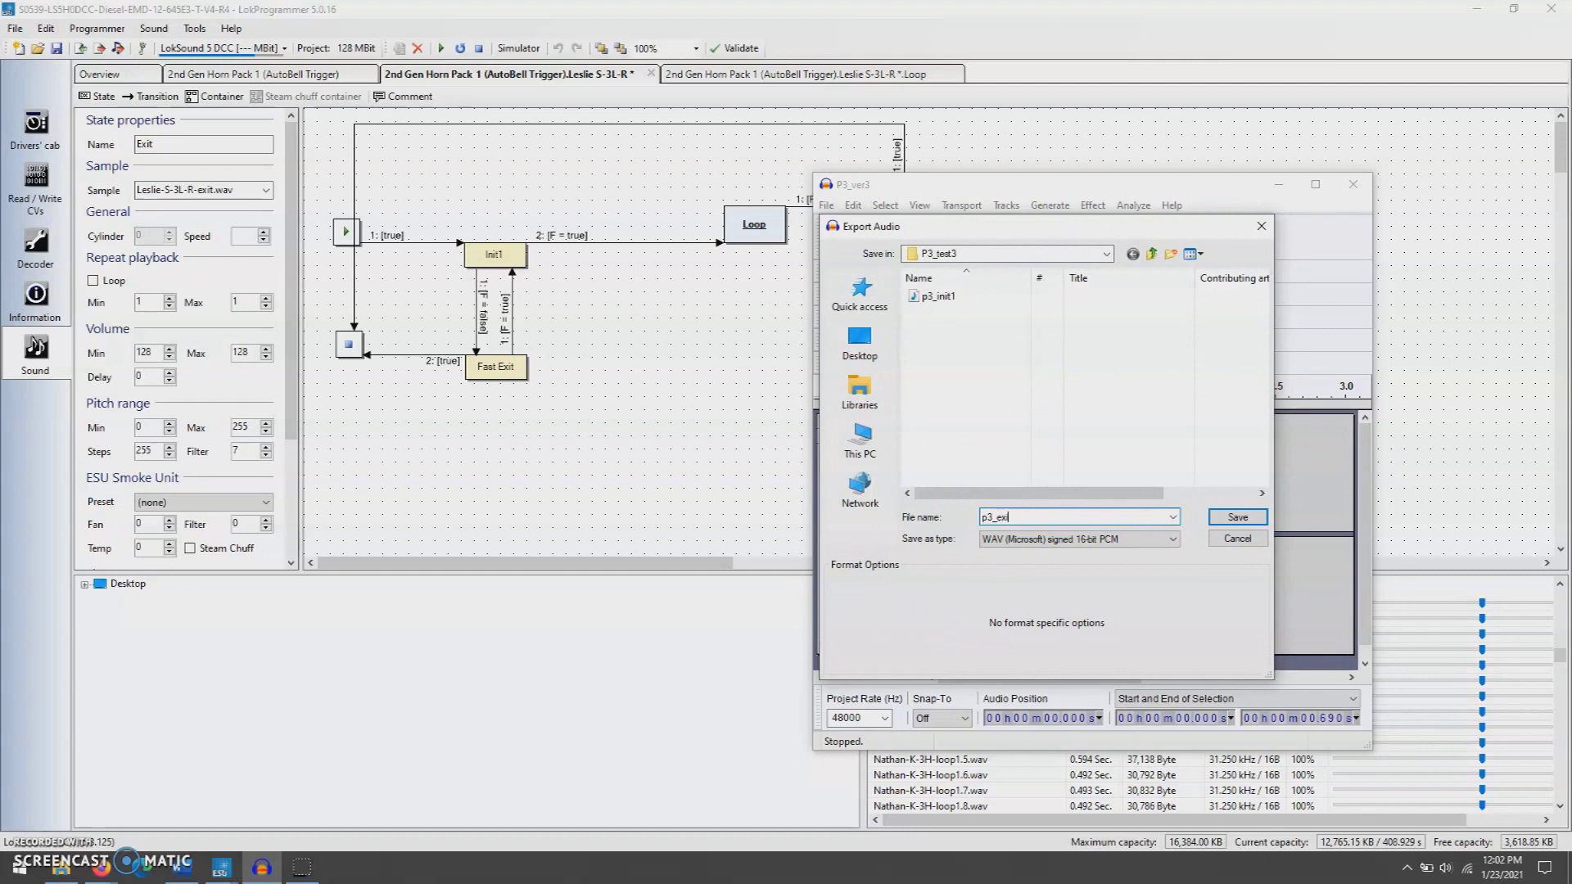
{"action": "type", "text": "t"}
{"action": "key", "text": "Return"}
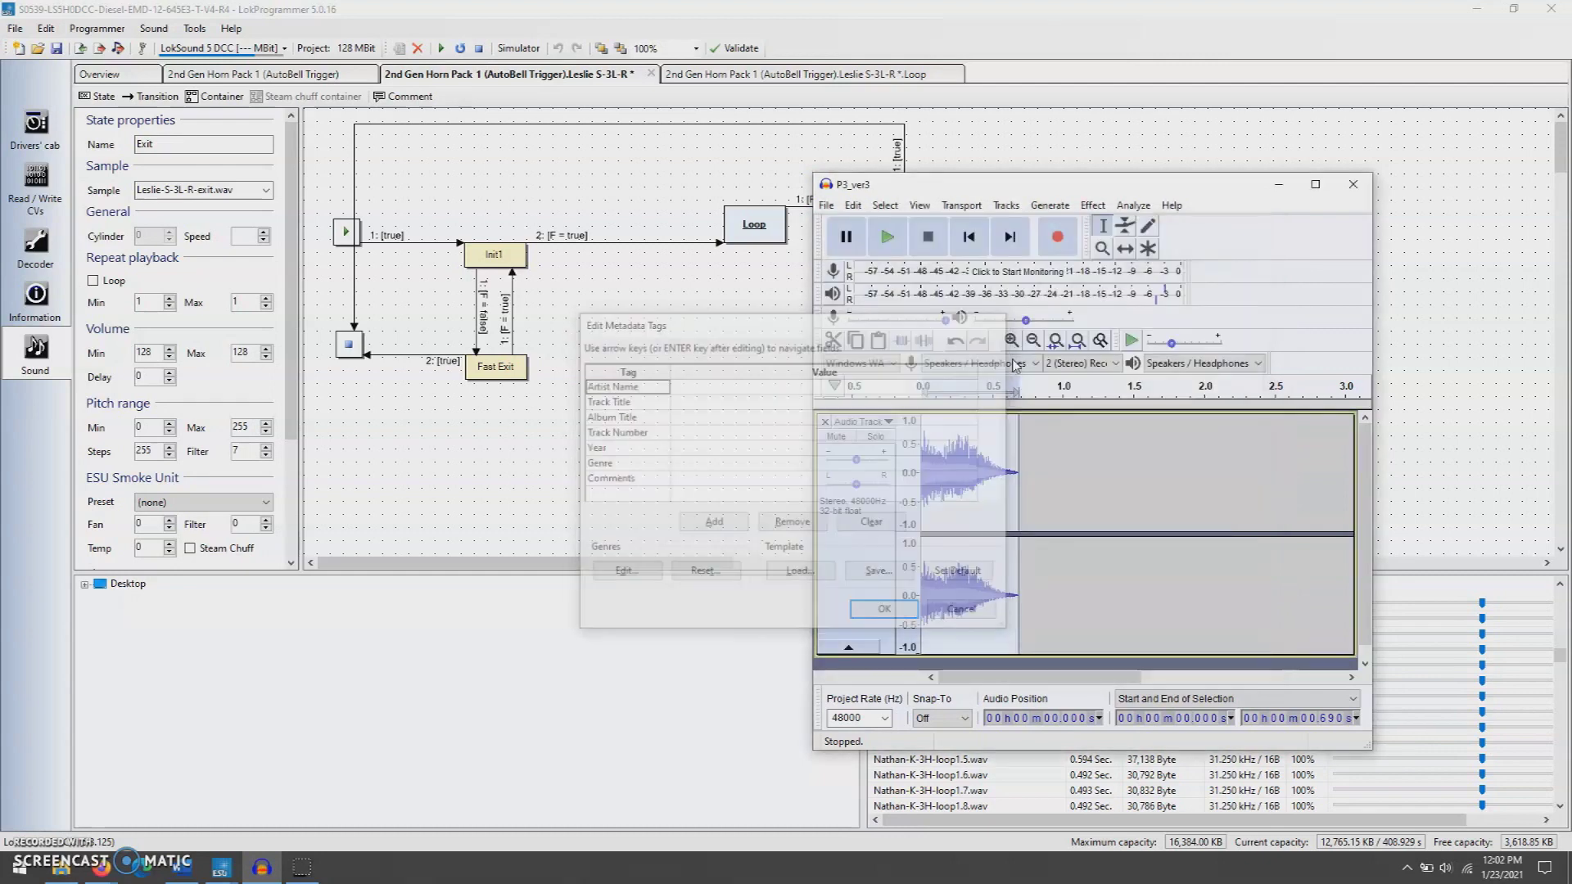
{"action": "key", "text": "Return"}
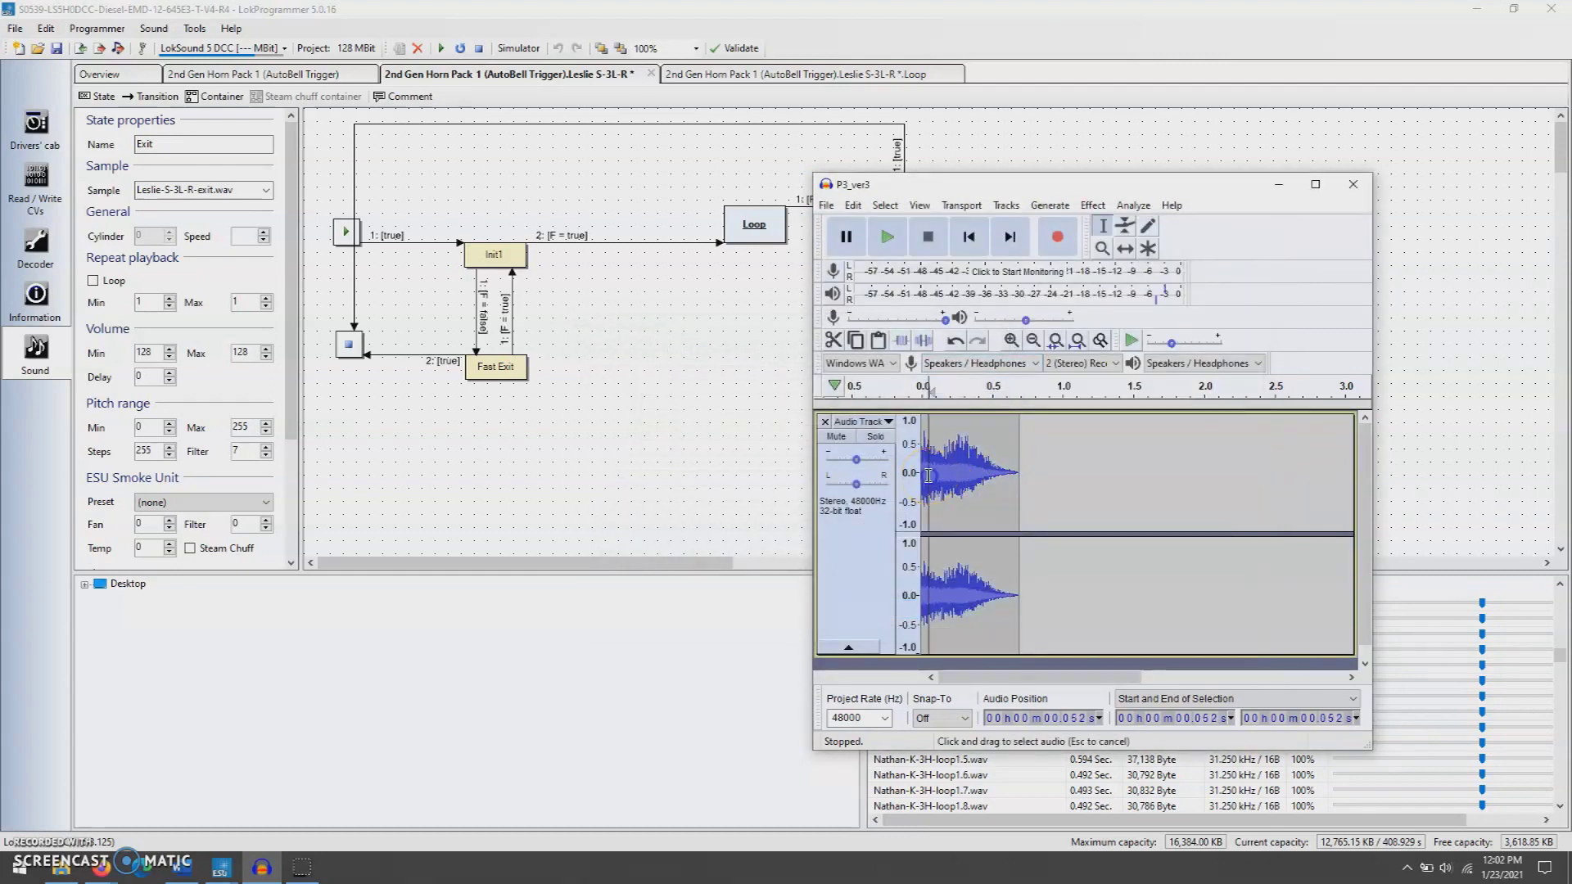
{"action": "left_click", "coordinate": [947, 475]}
Check the cut point and delete the opening 0.18 s of the clip.
{"action": "key", "text": "space"}
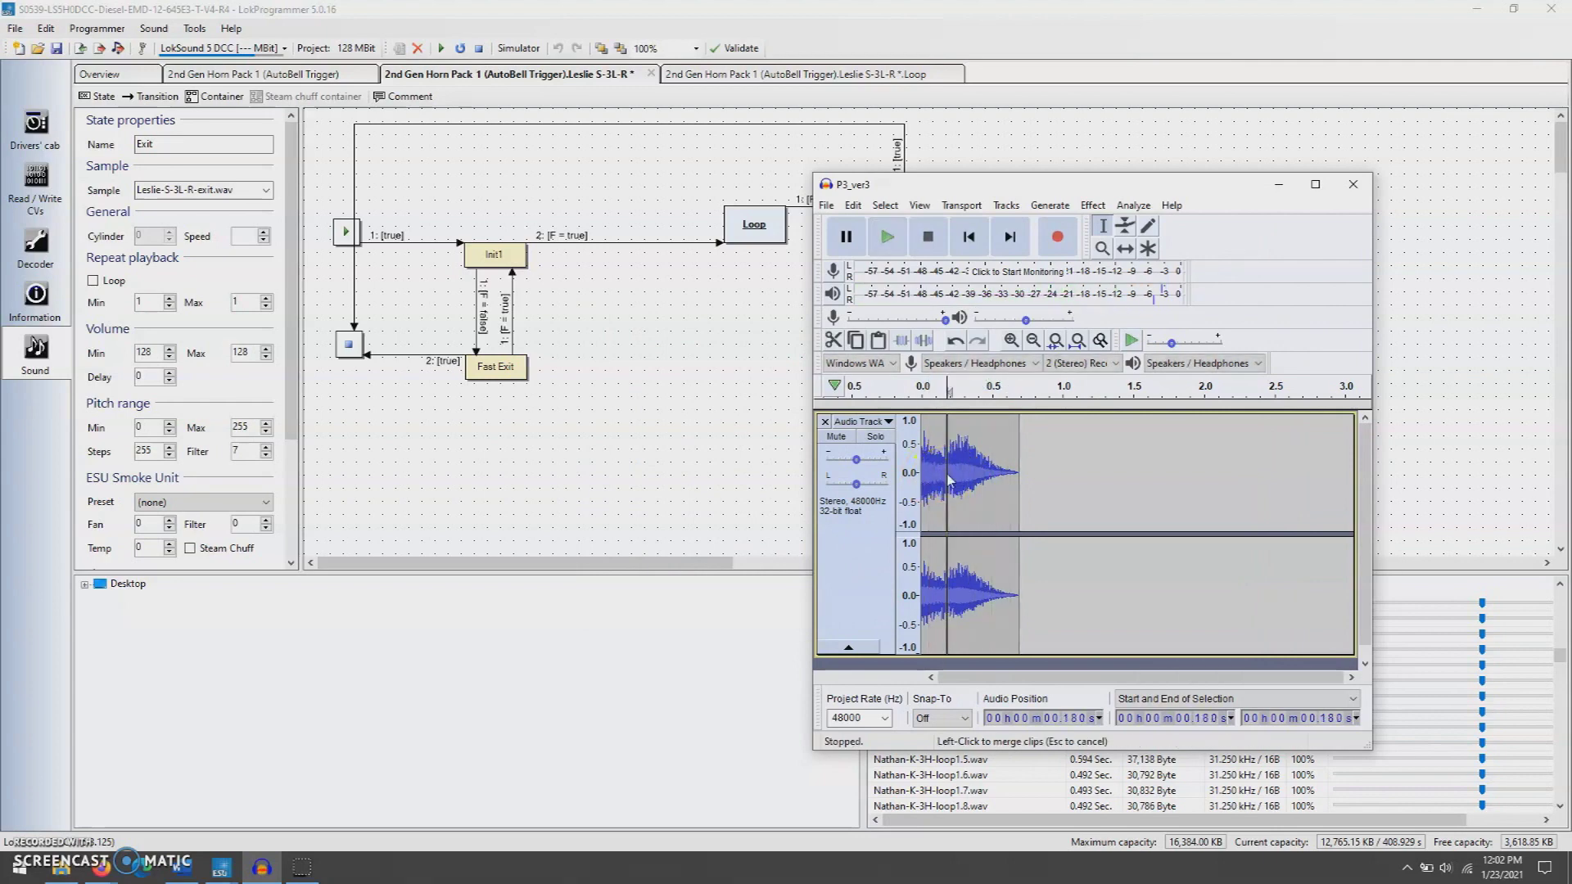
{"action": "left_click_drag", "start_coordinate": [949, 481], "coordinate": [922, 479]}
{"action": "key", "text": "Delete"}
Export the trimmed clip as p3_fast.wav, then undo back to the full-length recording.
{"action": "key", "text": "ctrl+a"}
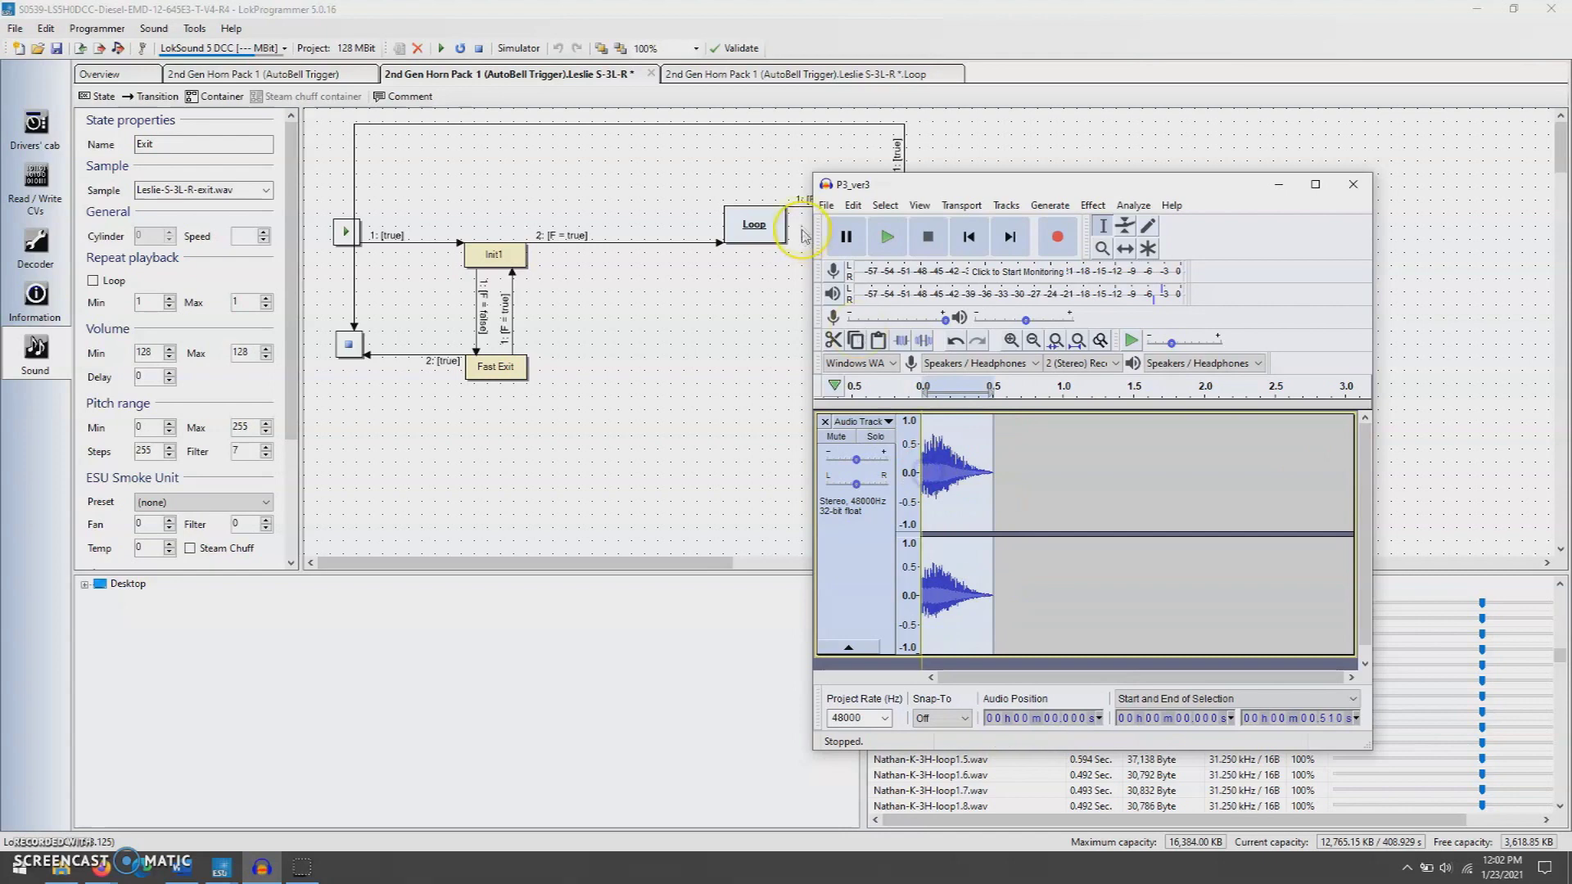
{"action": "left_click", "coordinate": [826, 205]}
{"action": "mouse_move", "coordinate": [894, 336]}
{"action": "left_click", "coordinate": [1094, 356]}
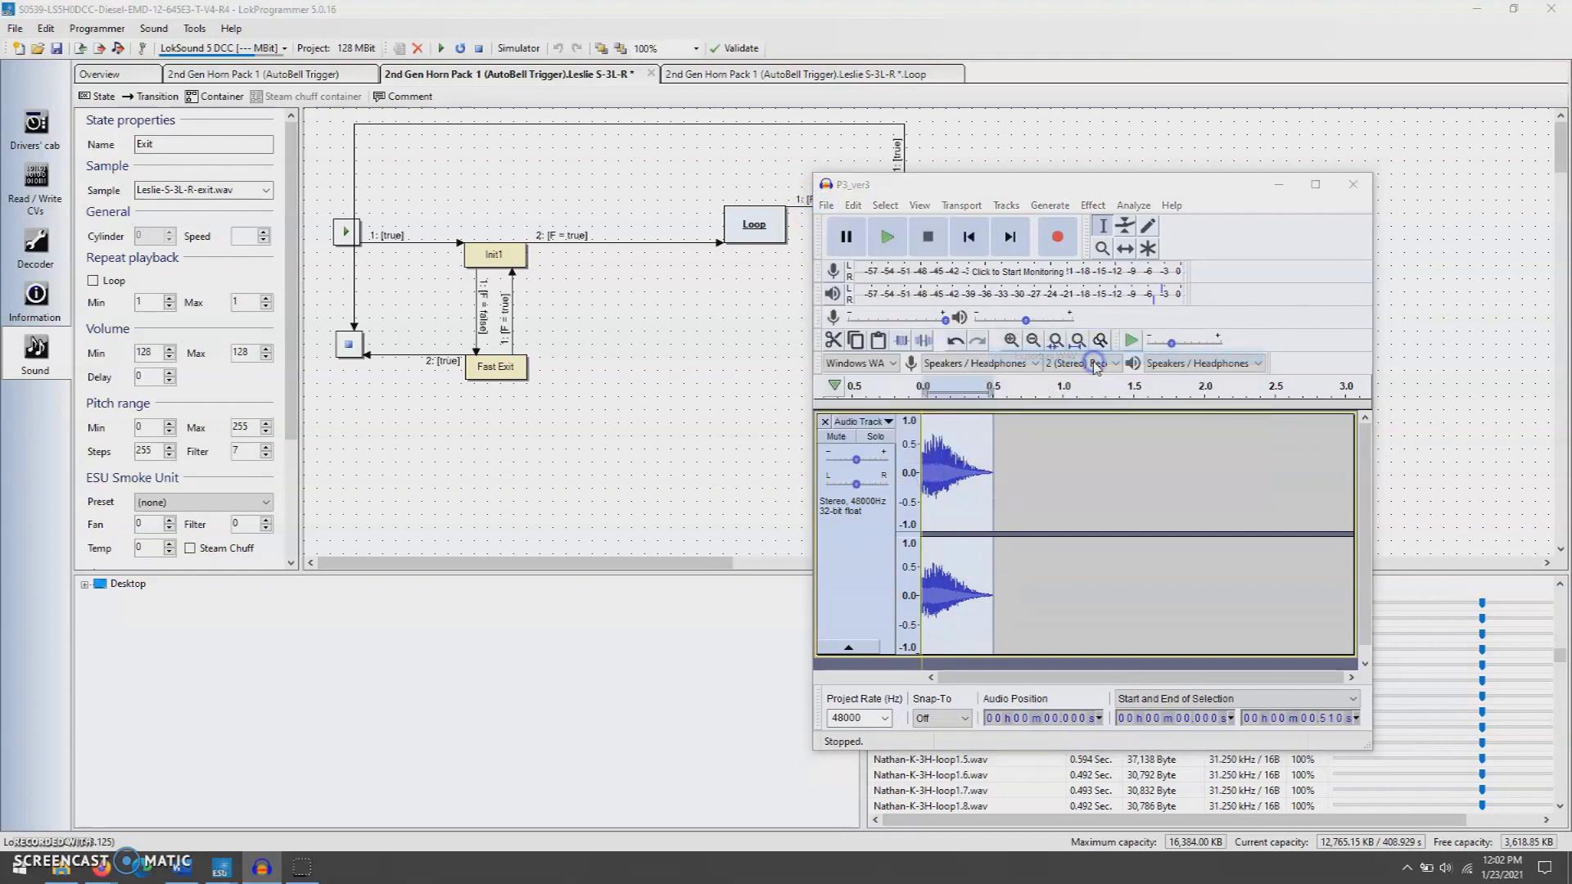
{"action": "key", "text": "BackSpace"}
{"action": "type", "text": "p3_"}
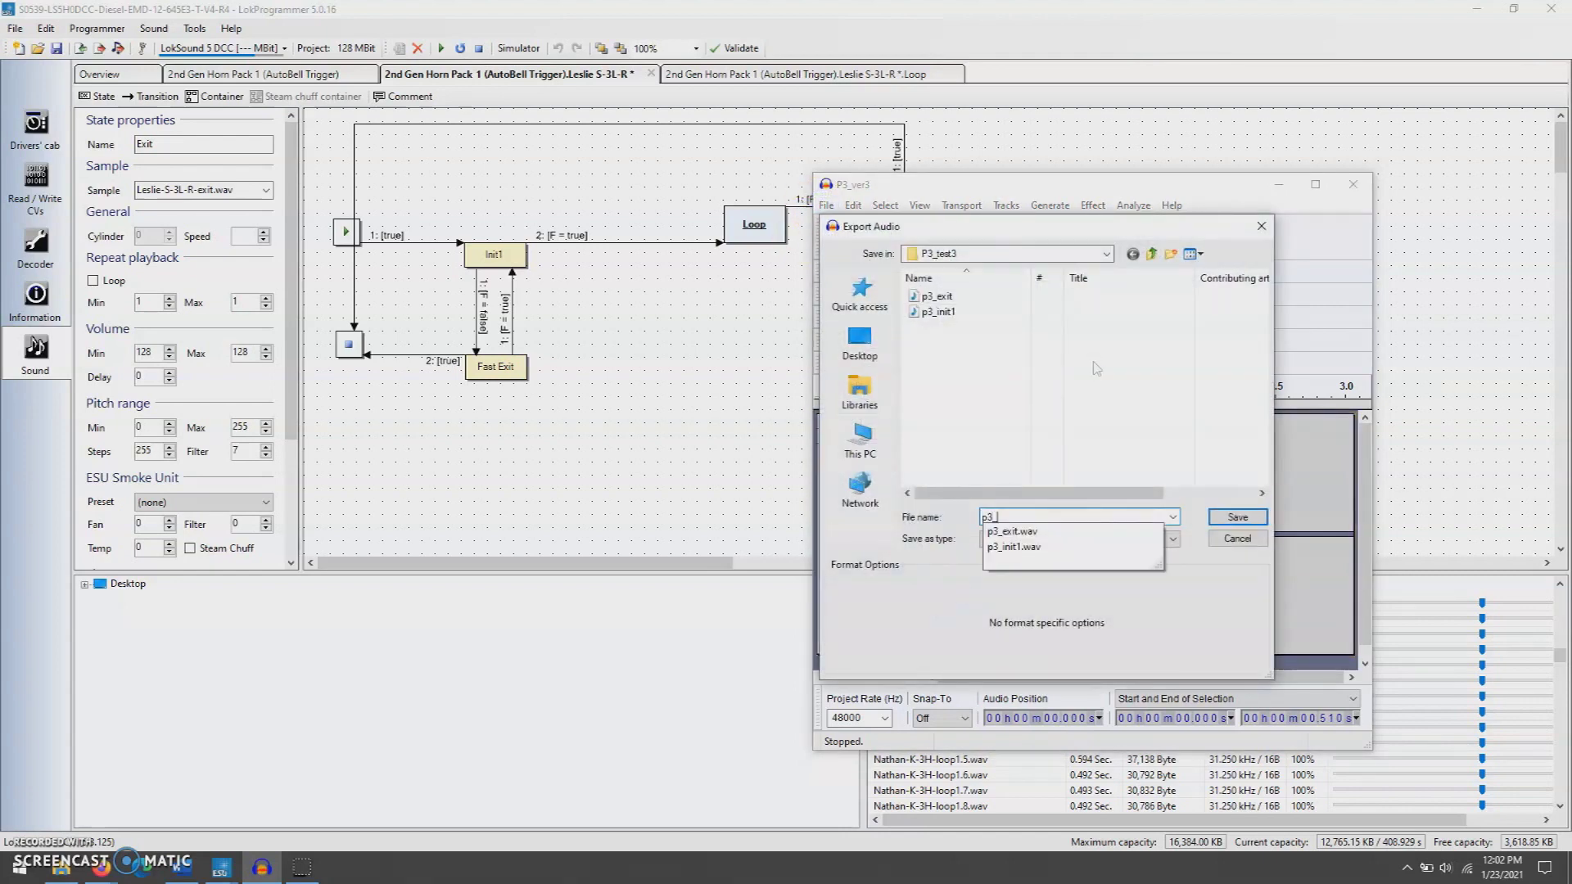
{"action": "type", "text": "fastexit"}
{"action": "key", "text": "Return"}
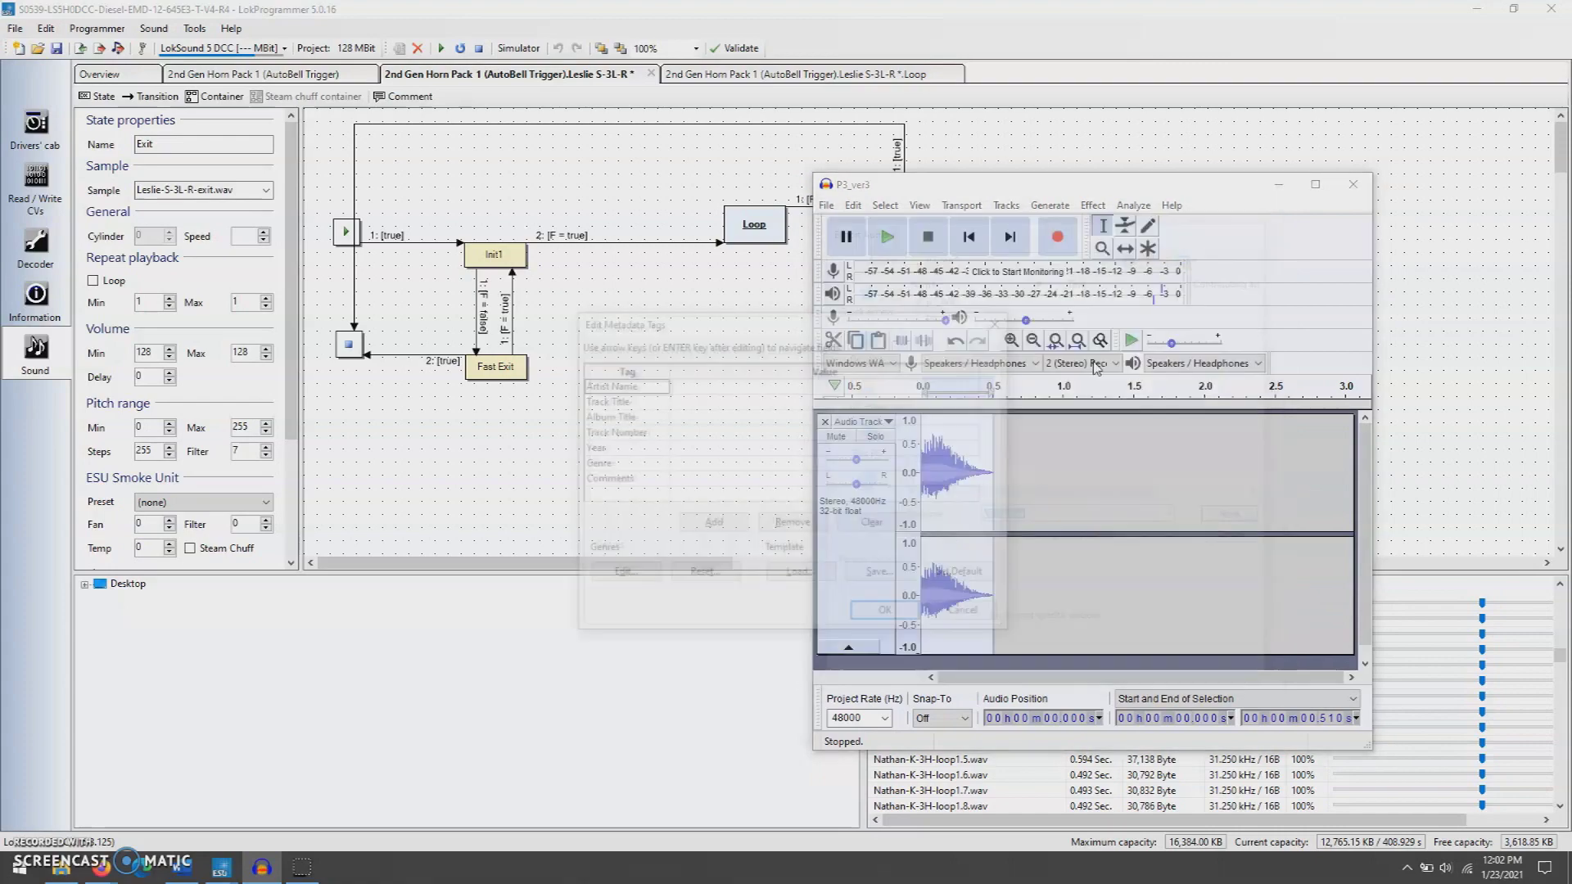
{"action": "key", "text": "Return"}
{"action": "key", "text": "ctrl+z"}
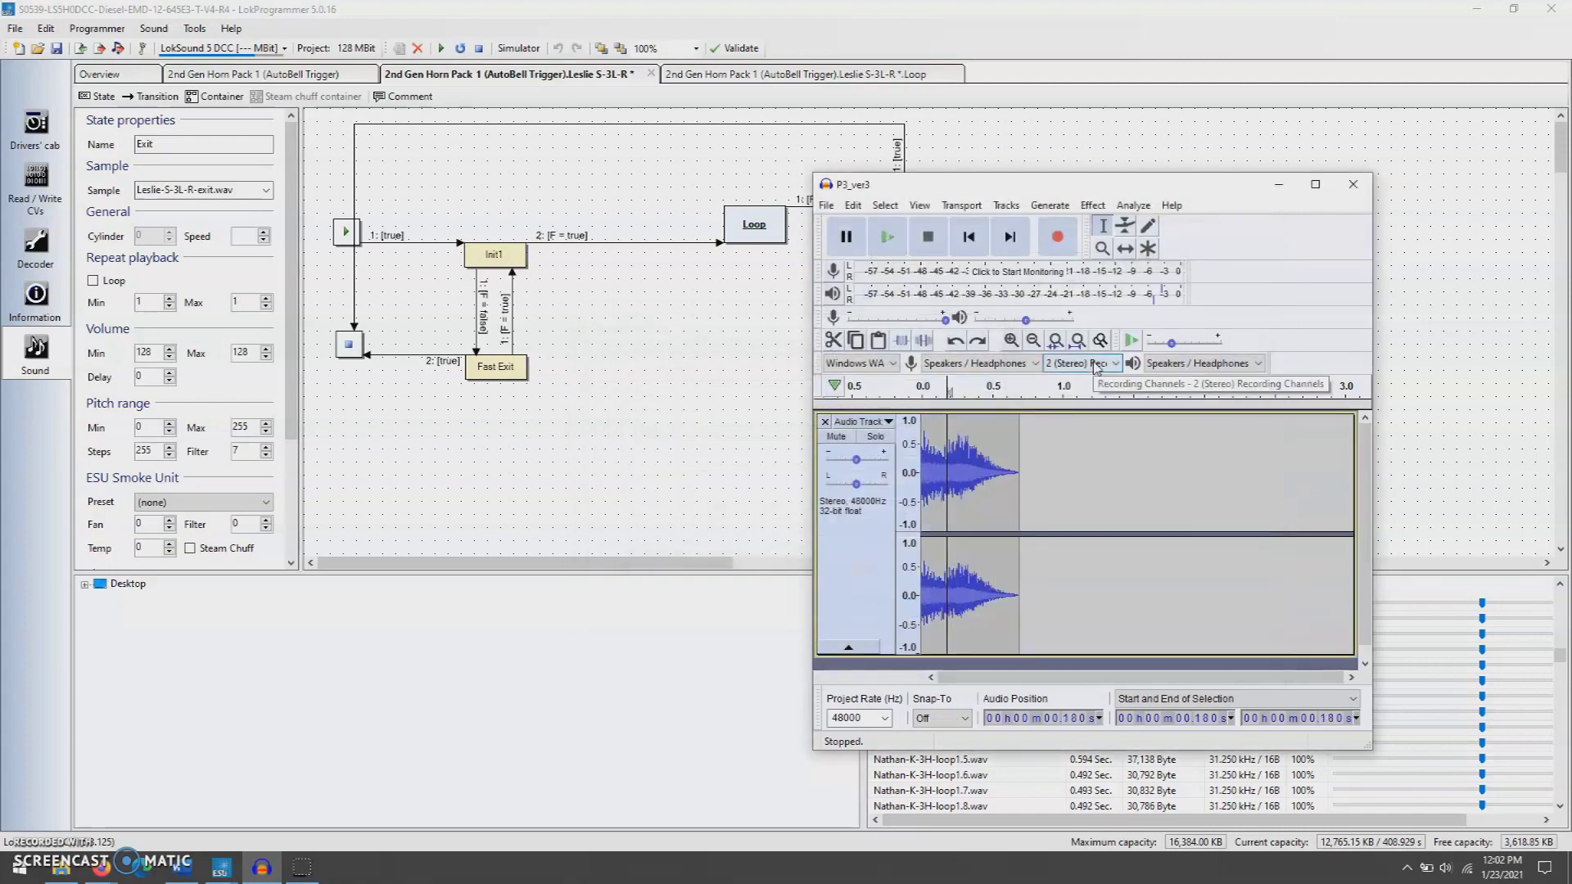
{"action": "key", "text": "ctrl+z"}
Remove the faded tail of the horn after 4.795 s.
{"action": "left_click_drag", "start_coordinate": [1070, 673], "coordinate": [1275, 695]}
{"action": "double_click", "coordinate": [1201, 504]}
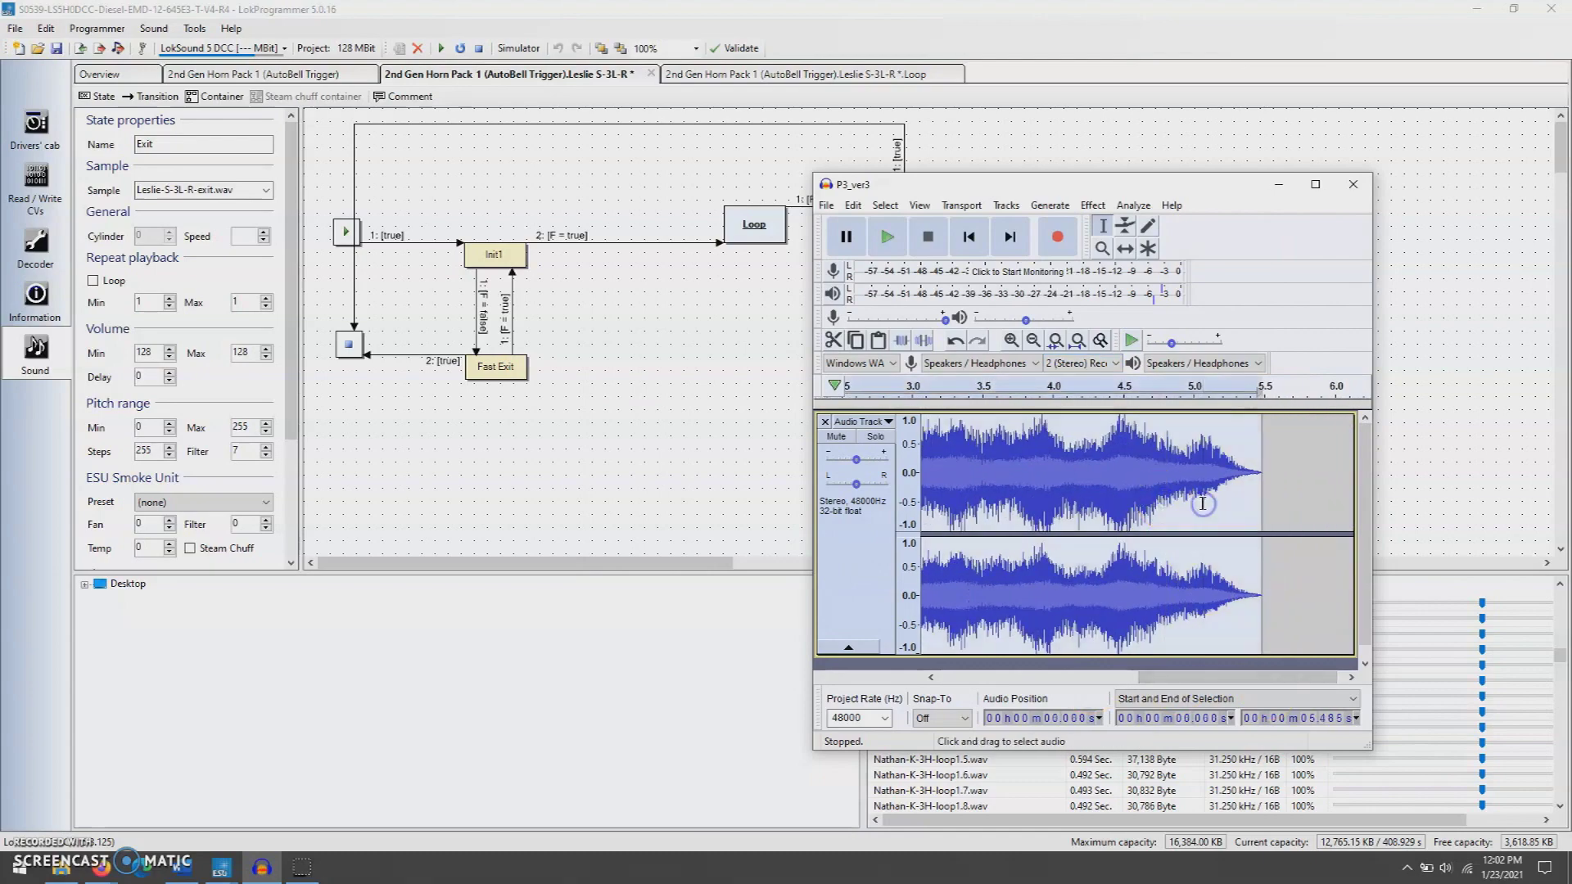
{"action": "key", "text": "ctrl+z"}
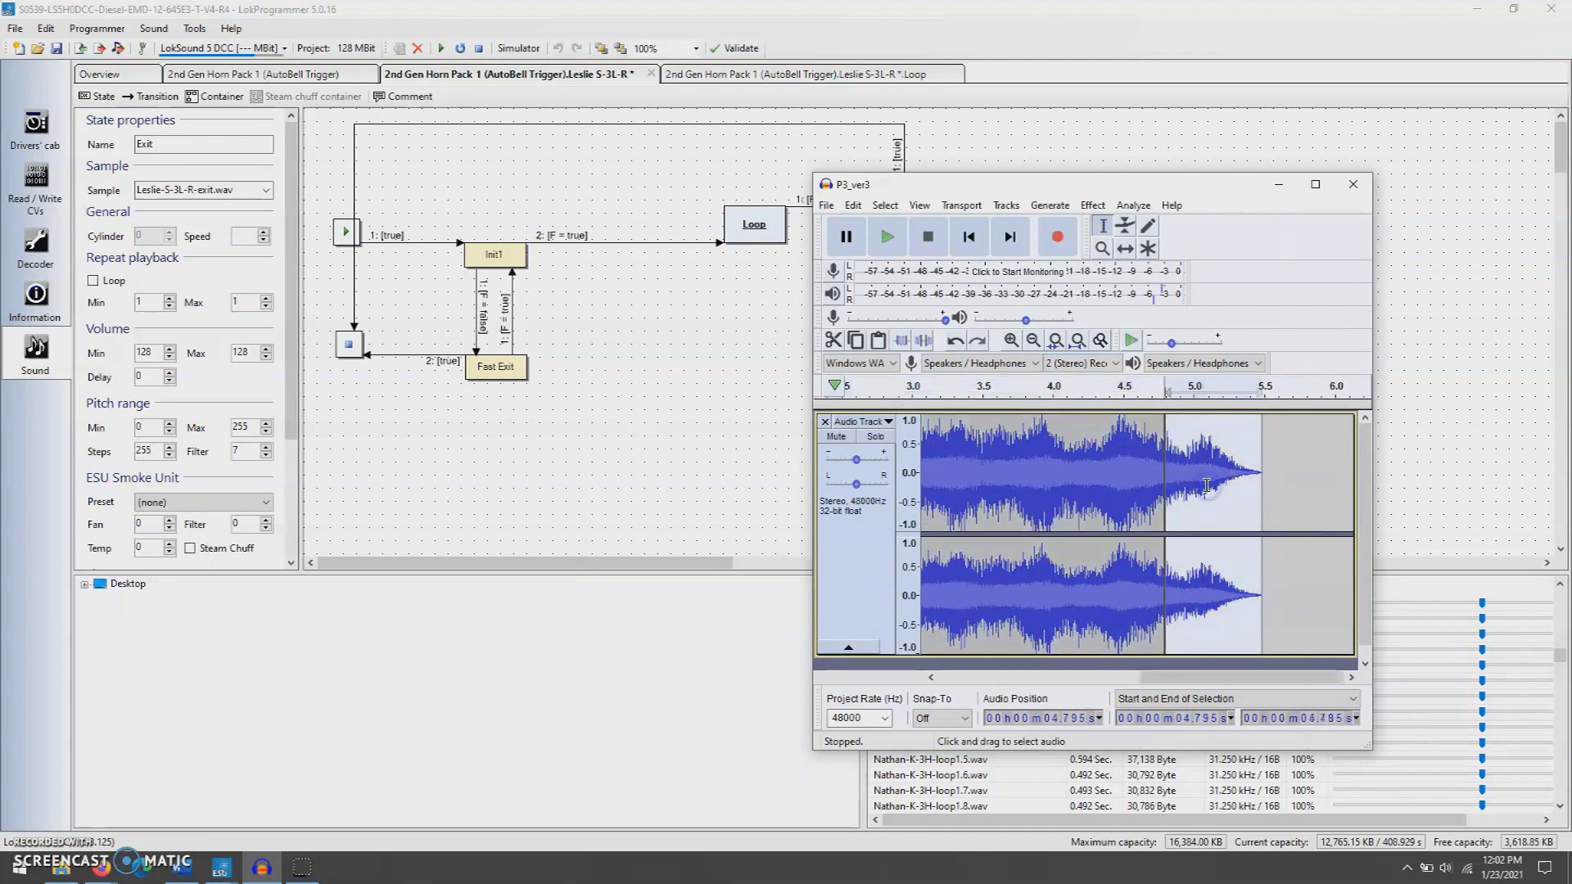
Split the horn at the first two loop boundaries, 0.772 s and 1.678 s.
{"action": "left_click_drag", "start_coordinate": [1217, 675], "coordinate": [1015, 676]}
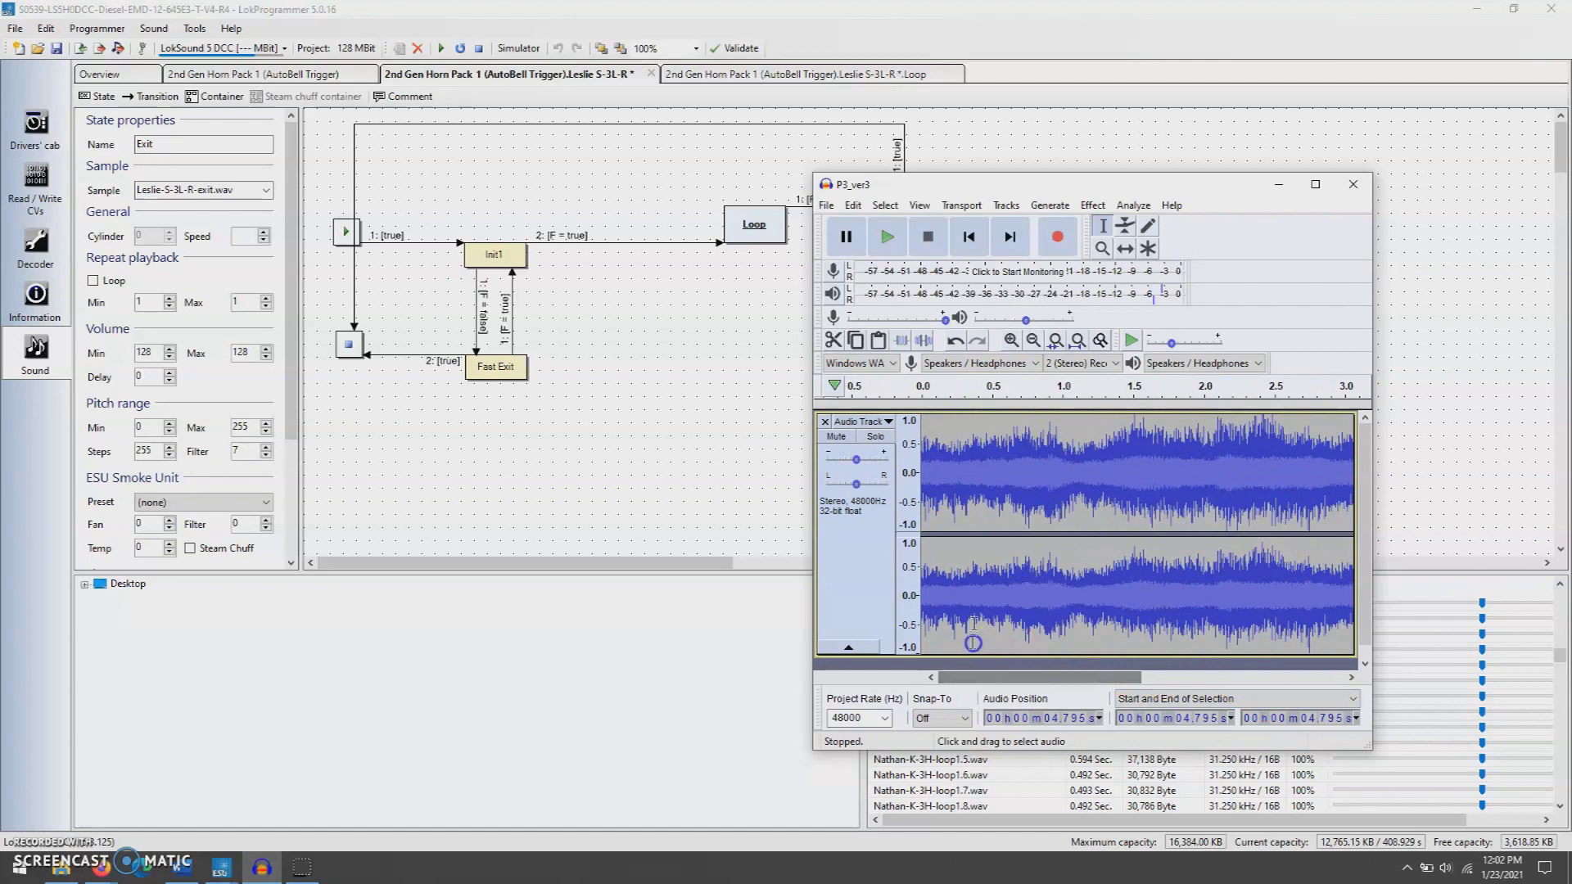
{"action": "left_click", "coordinate": [1037, 473]}
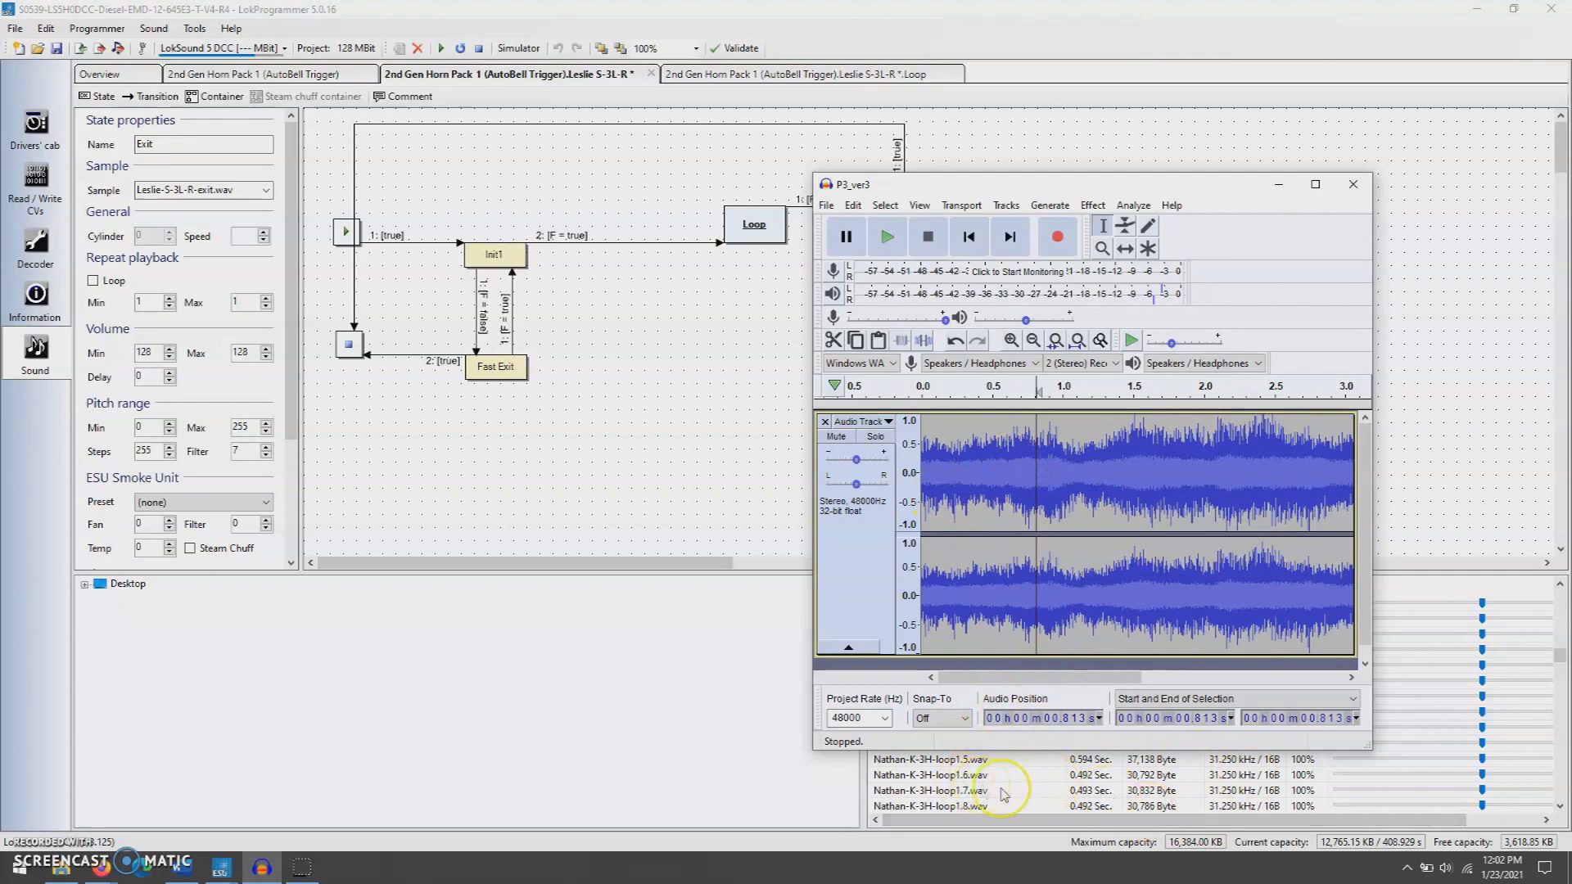
{"action": "left_click_drag", "start_coordinate": [1115, 679], "coordinate": [997, 664]}
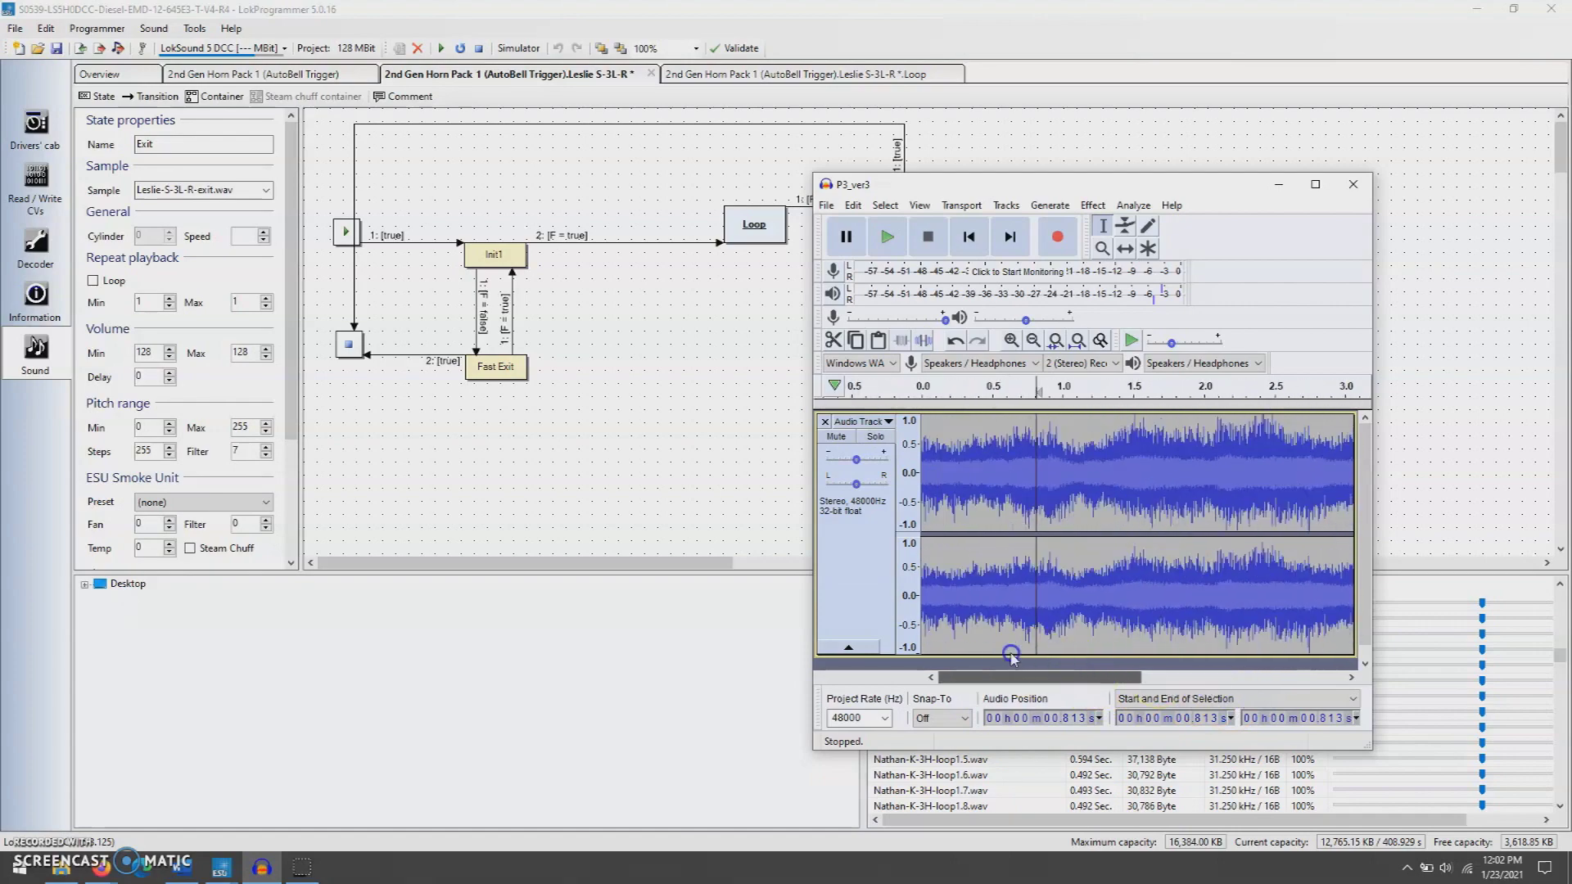
{"action": "left_click_drag", "start_coordinate": [1037, 483], "coordinate": [1143, 473]}
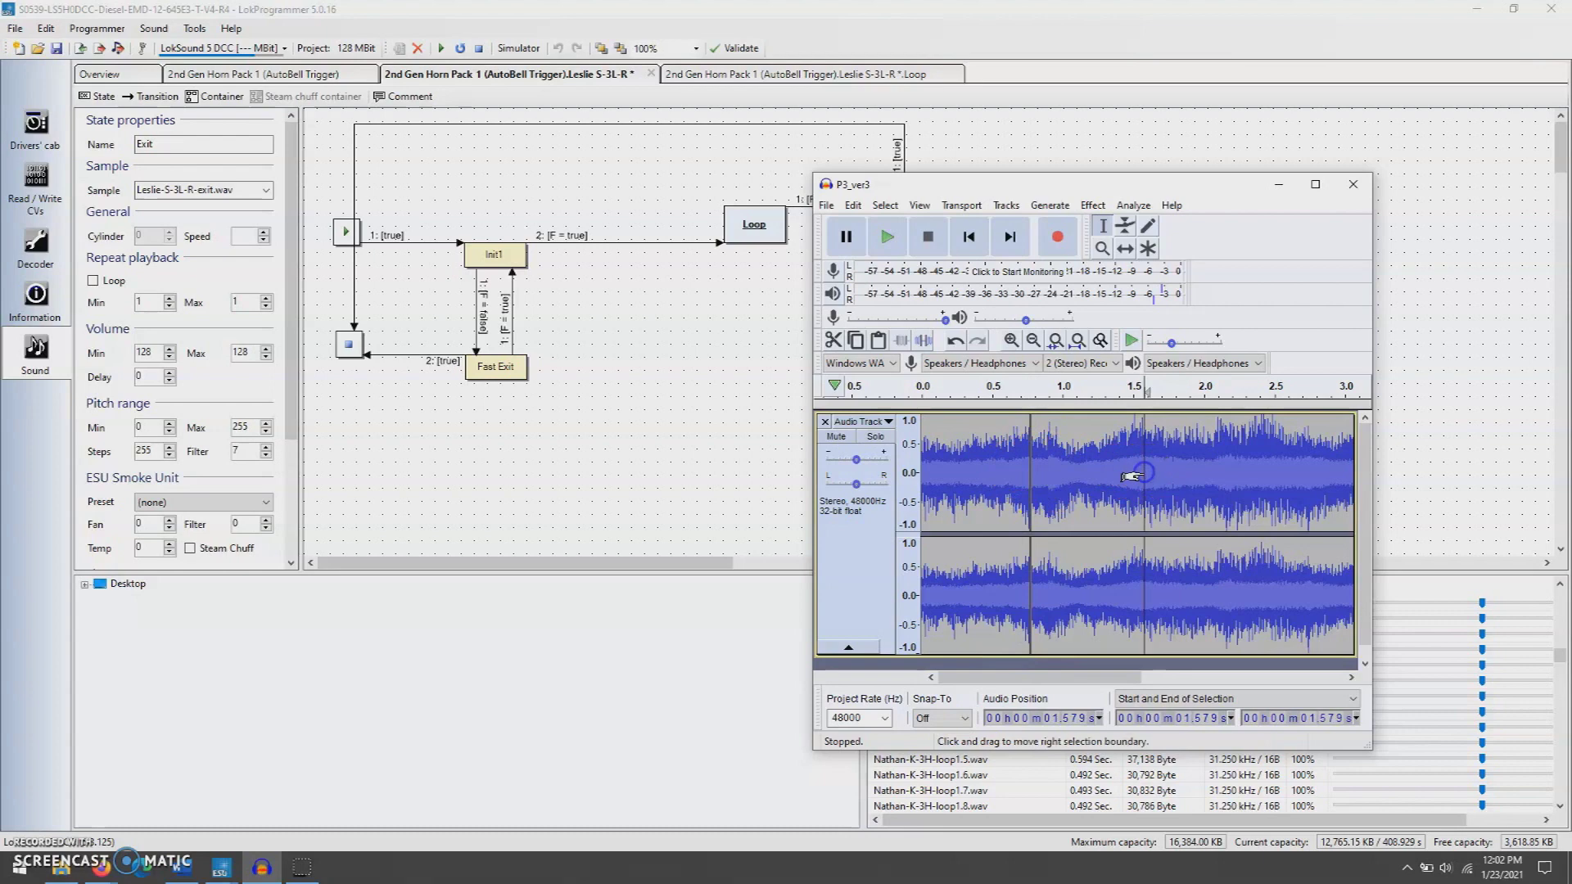
{"action": "key", "text": "Right"}
{"action": "key", "text": "Right"}
{"action": "key", "text": "Right"}
{"action": "key", "text": "Right"}
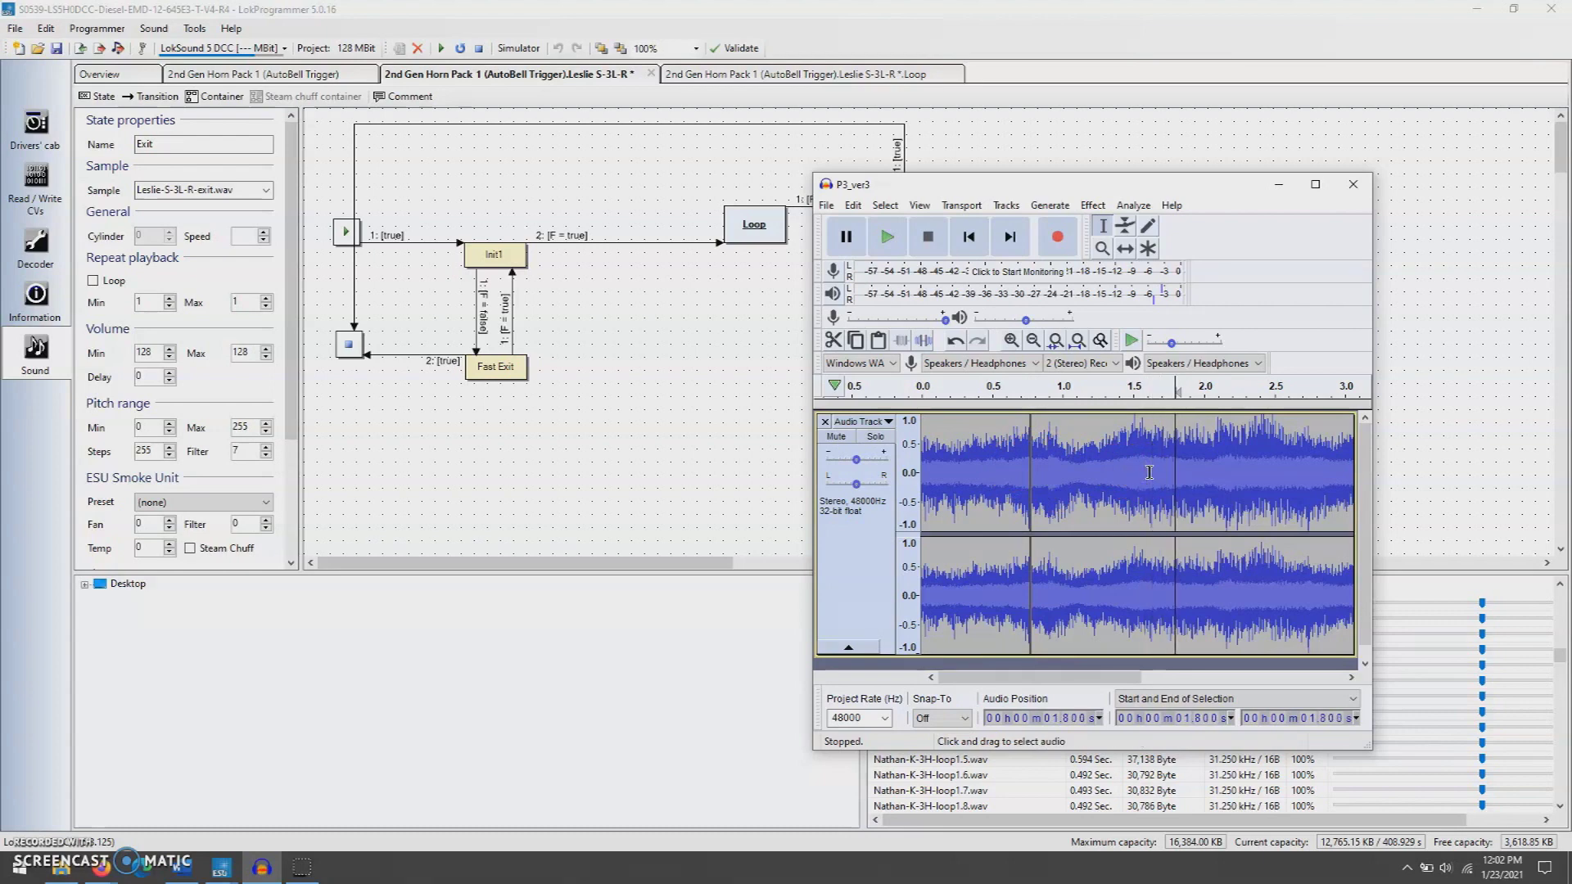
{"action": "left_click", "coordinate": [1150, 472]}
{"action": "key", "text": "space"}
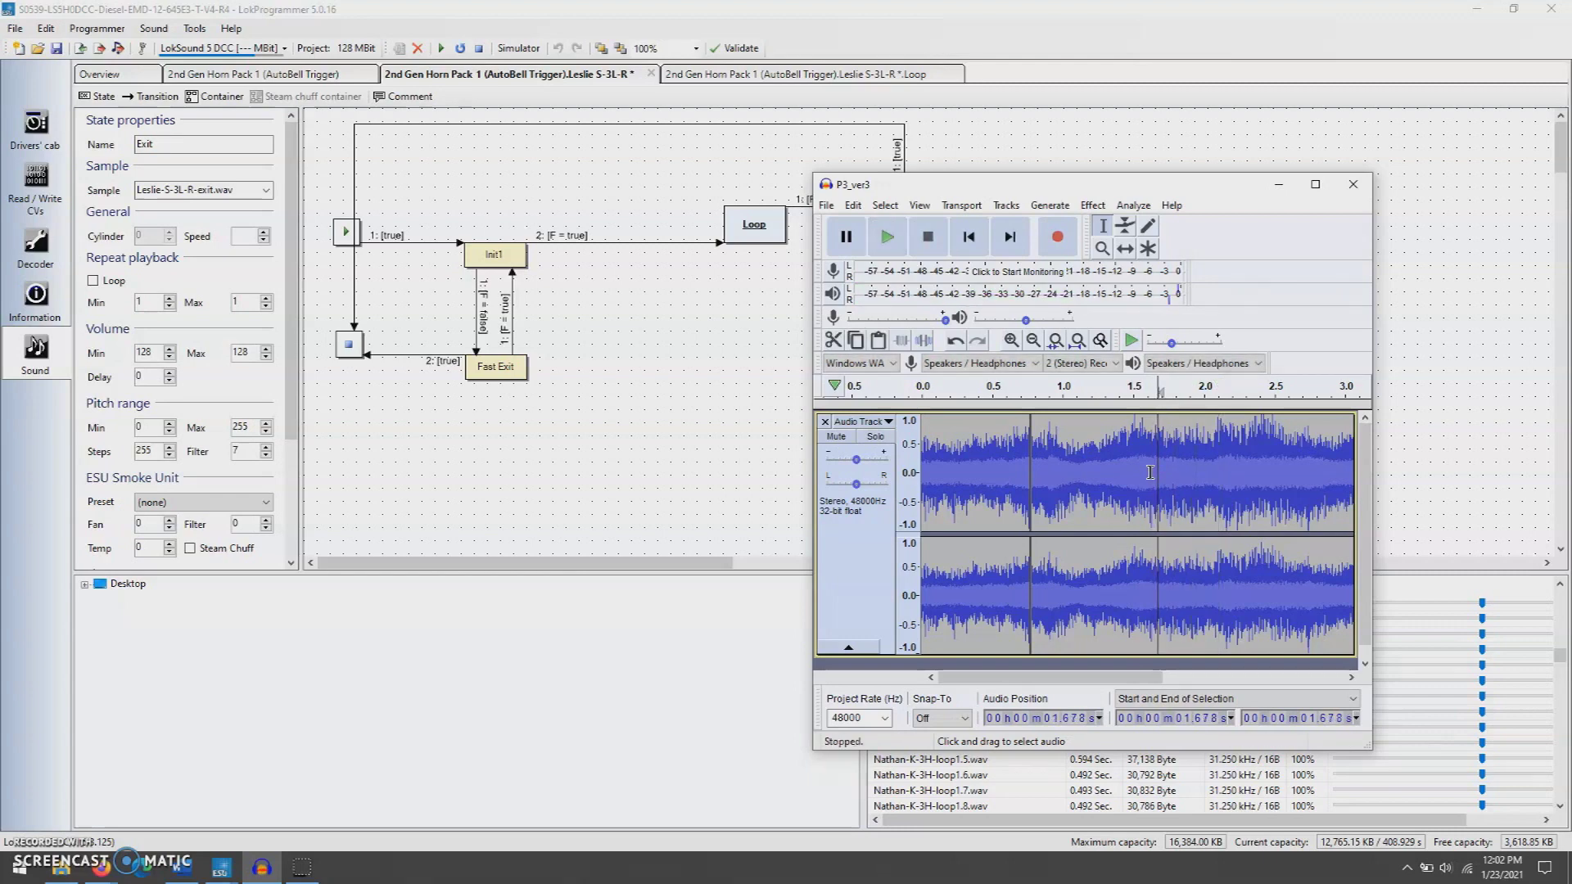
{"action": "left_click", "coordinate": [1150, 472]}
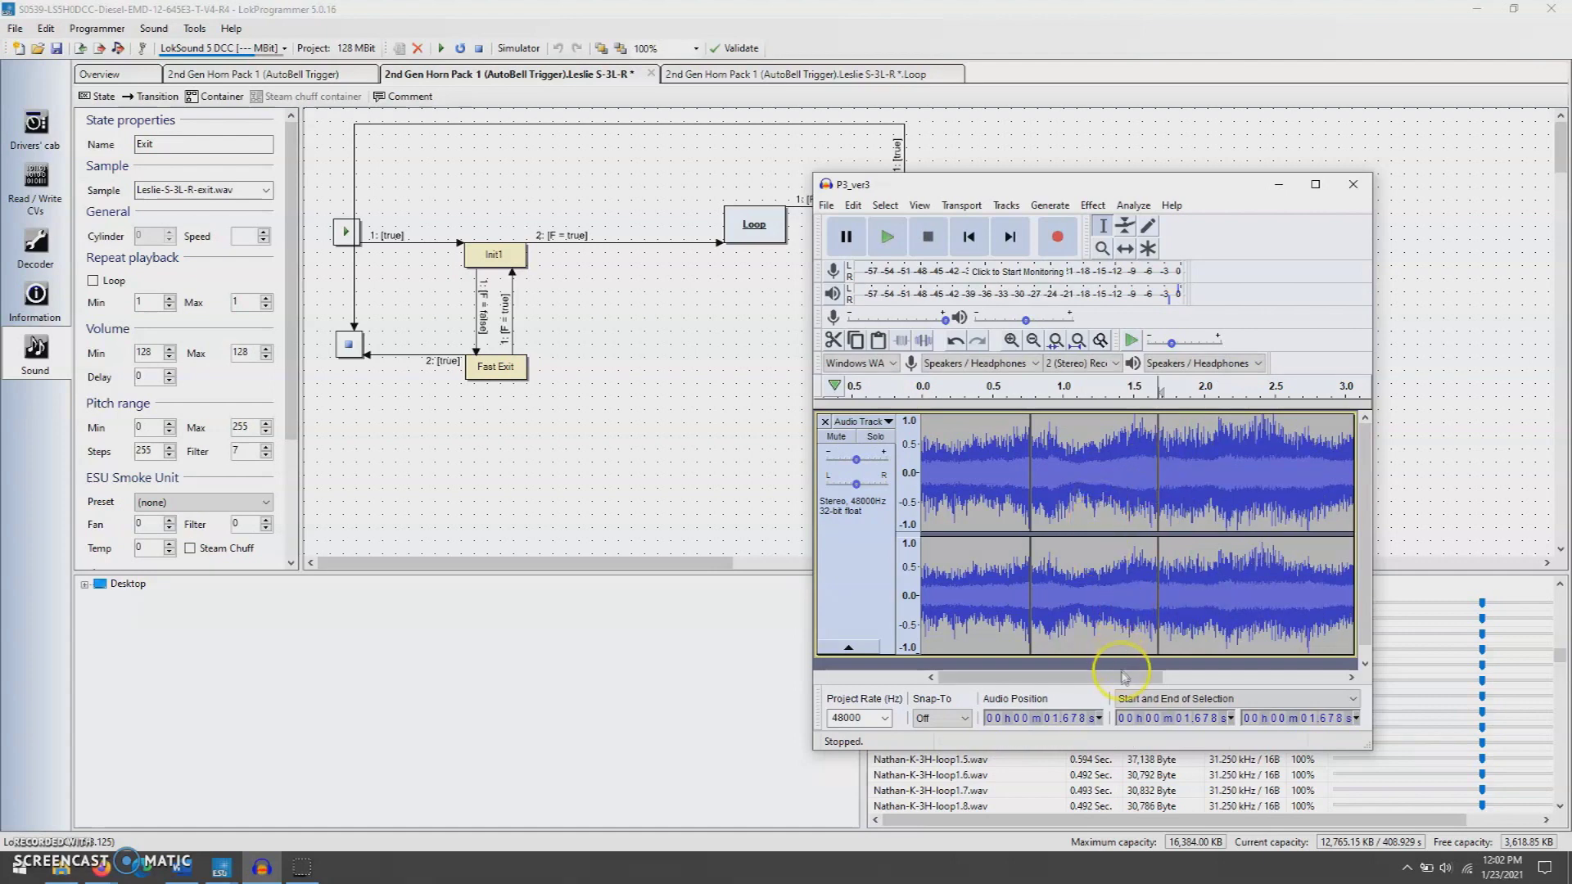
Split at the third and fourth loop boundaries, 2.485 s and about 3.45 s.
{"action": "left_click_drag", "start_coordinate": [1124, 677], "coordinate": [1197, 677]}
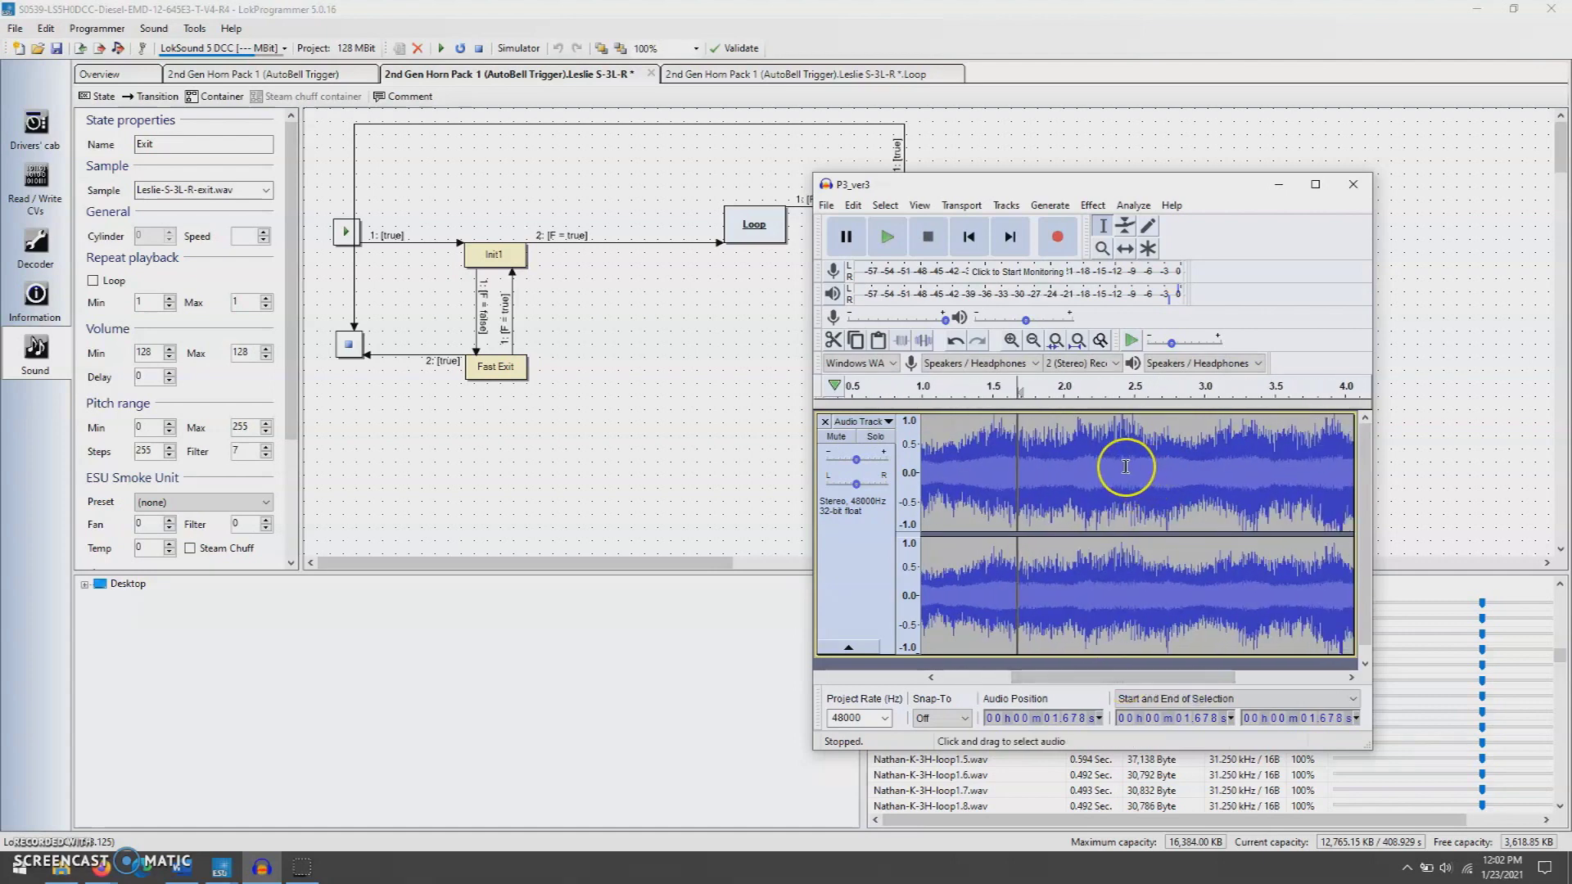
{"action": "left_click", "coordinate": [1123, 470]}
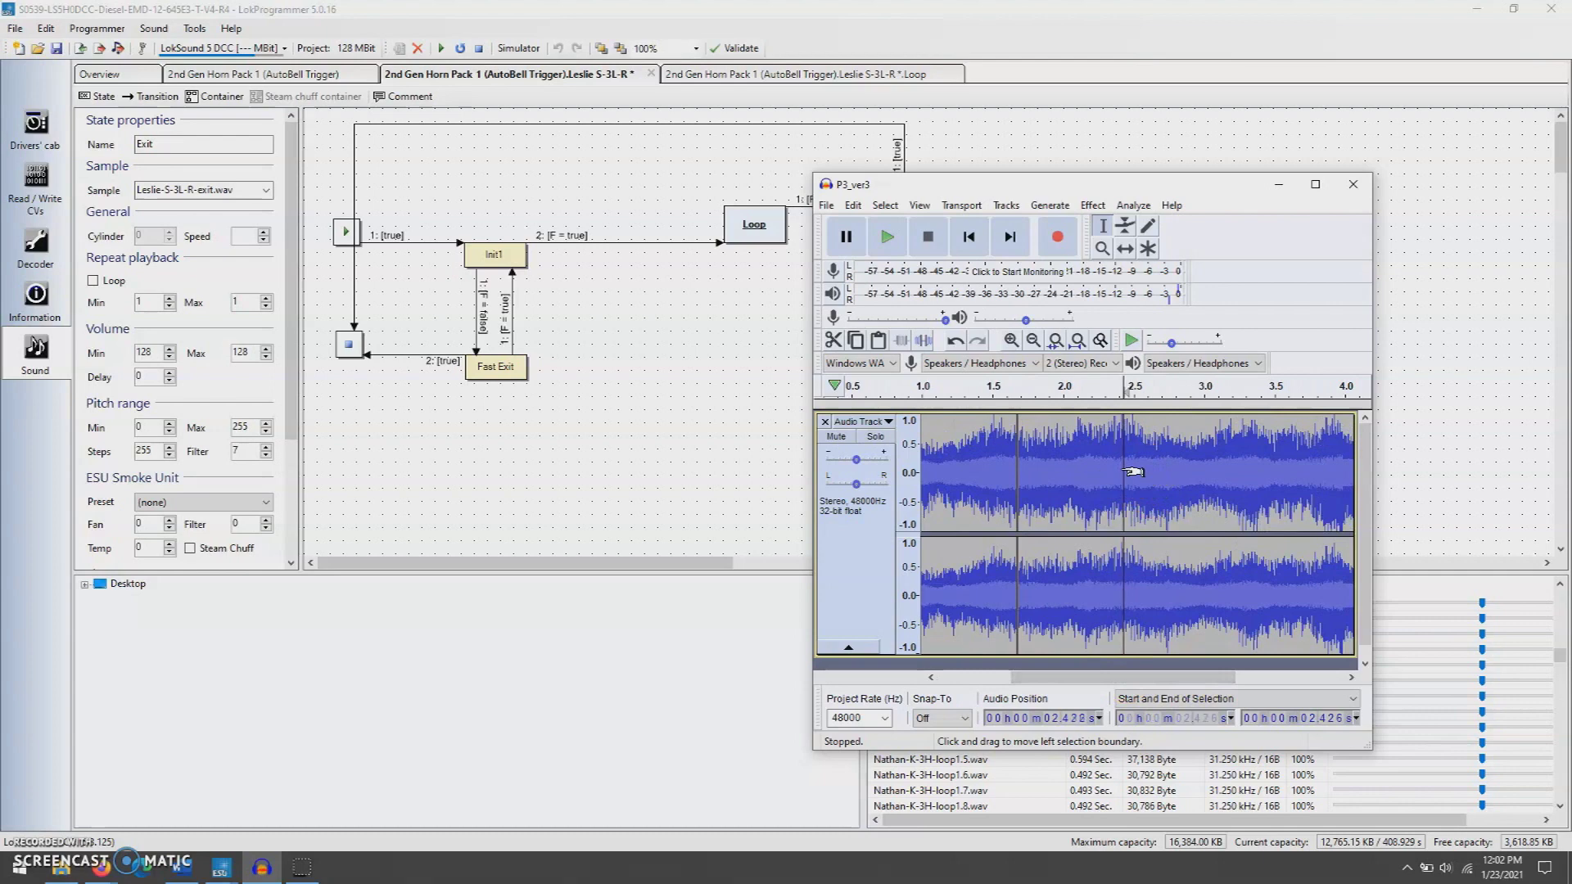
{"action": "left_click", "coordinate": [1132, 471]}
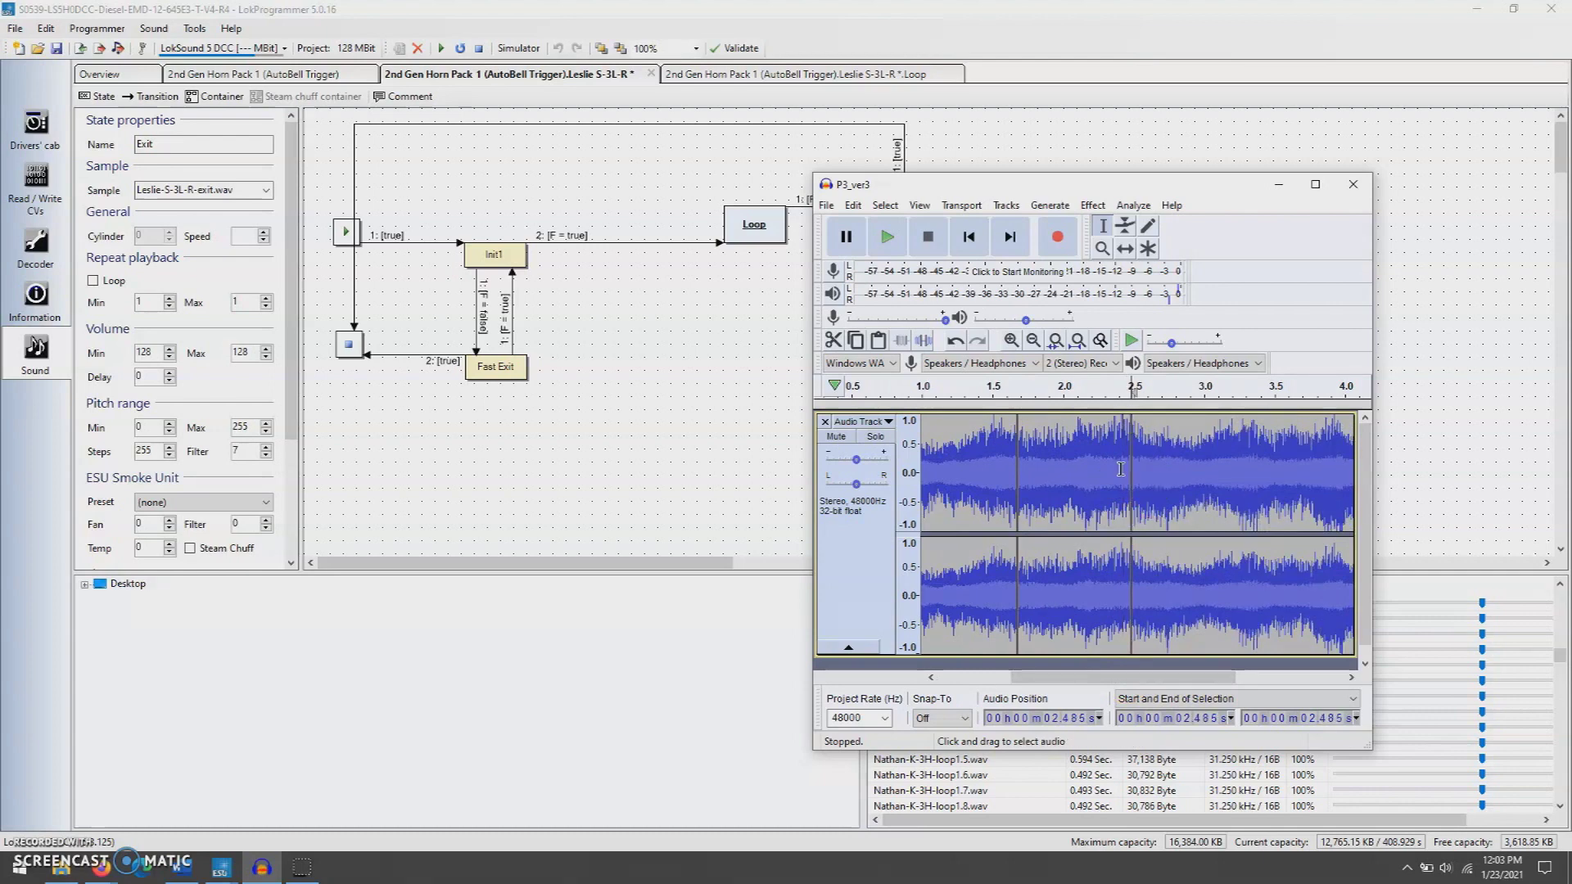
{"action": "left_click_drag", "start_coordinate": [1187, 677], "coordinate": [1234, 677]}
{"action": "key", "text": "space"}
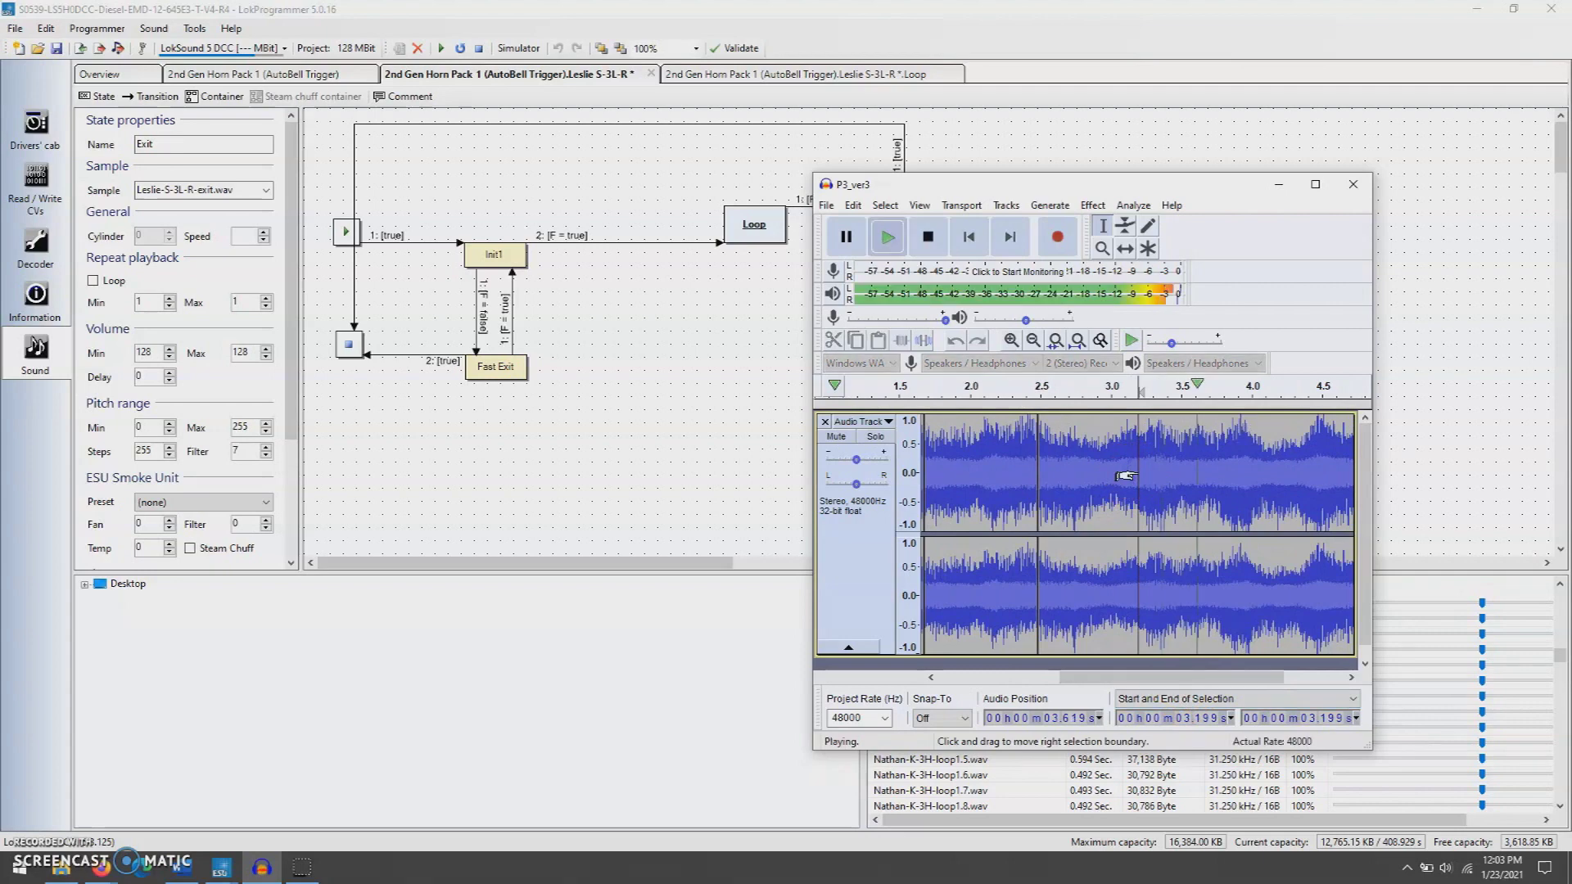
{"action": "left_click", "coordinate": [1152, 476]}
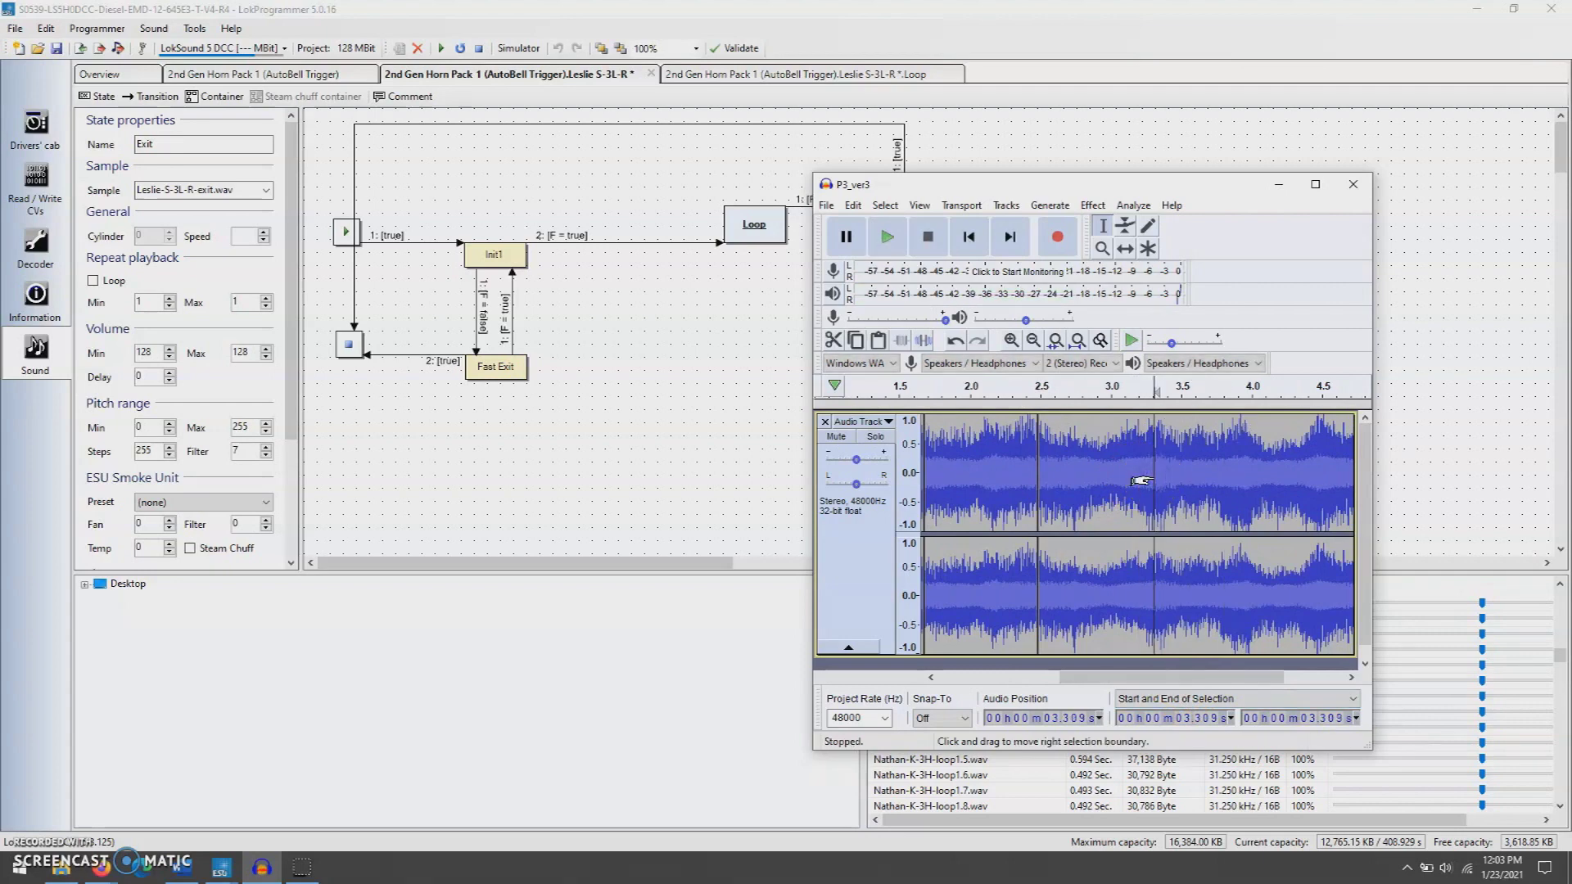
{"action": "key", "text": "Right"}
{"action": "key", "text": "Right"}
{"action": "key", "text": "Right"}
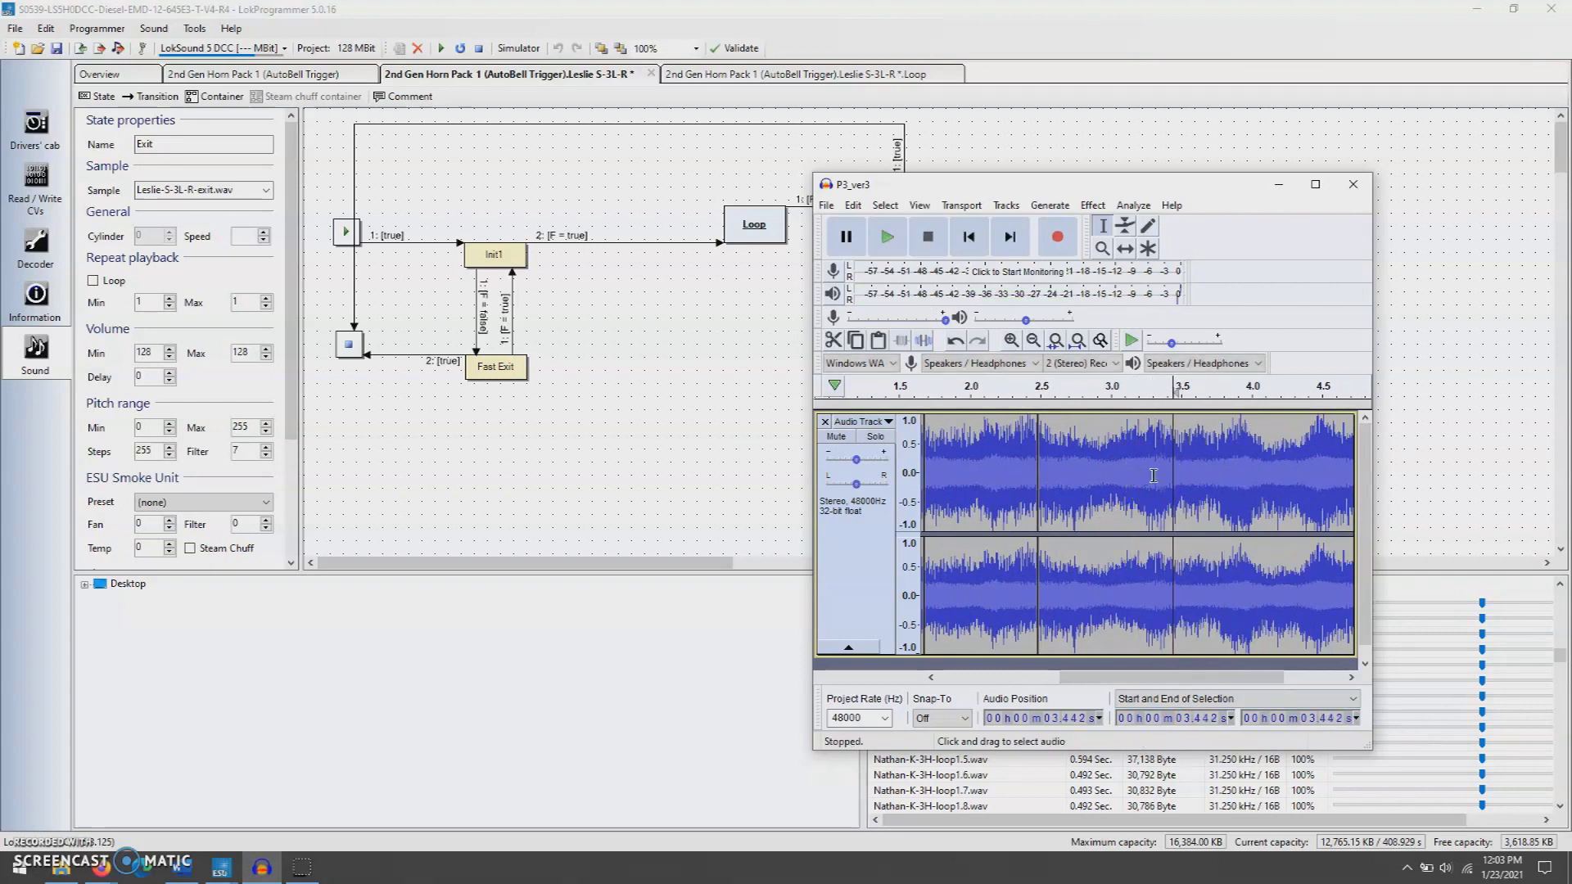
Split at the final loop boundary, 4.069 s, checking it by playback.
{"action": "left_click_drag", "start_coordinate": [1186, 677], "coordinate": [1245, 677]}
{"action": "left_click", "coordinate": [1152, 485]}
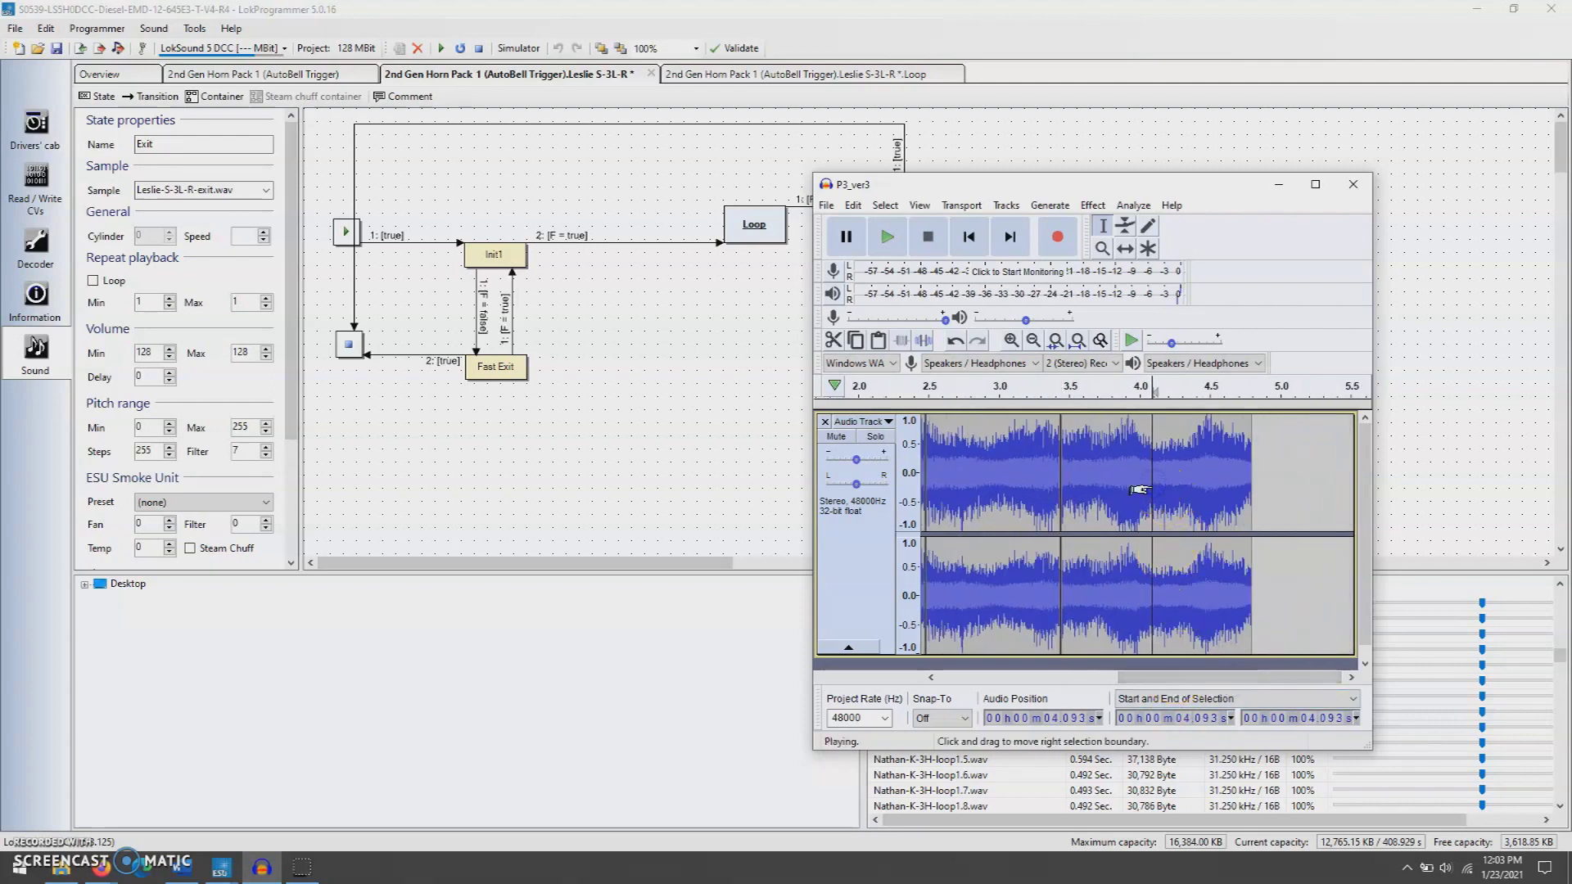
{"action": "left_click", "coordinate": [1091, 475]}
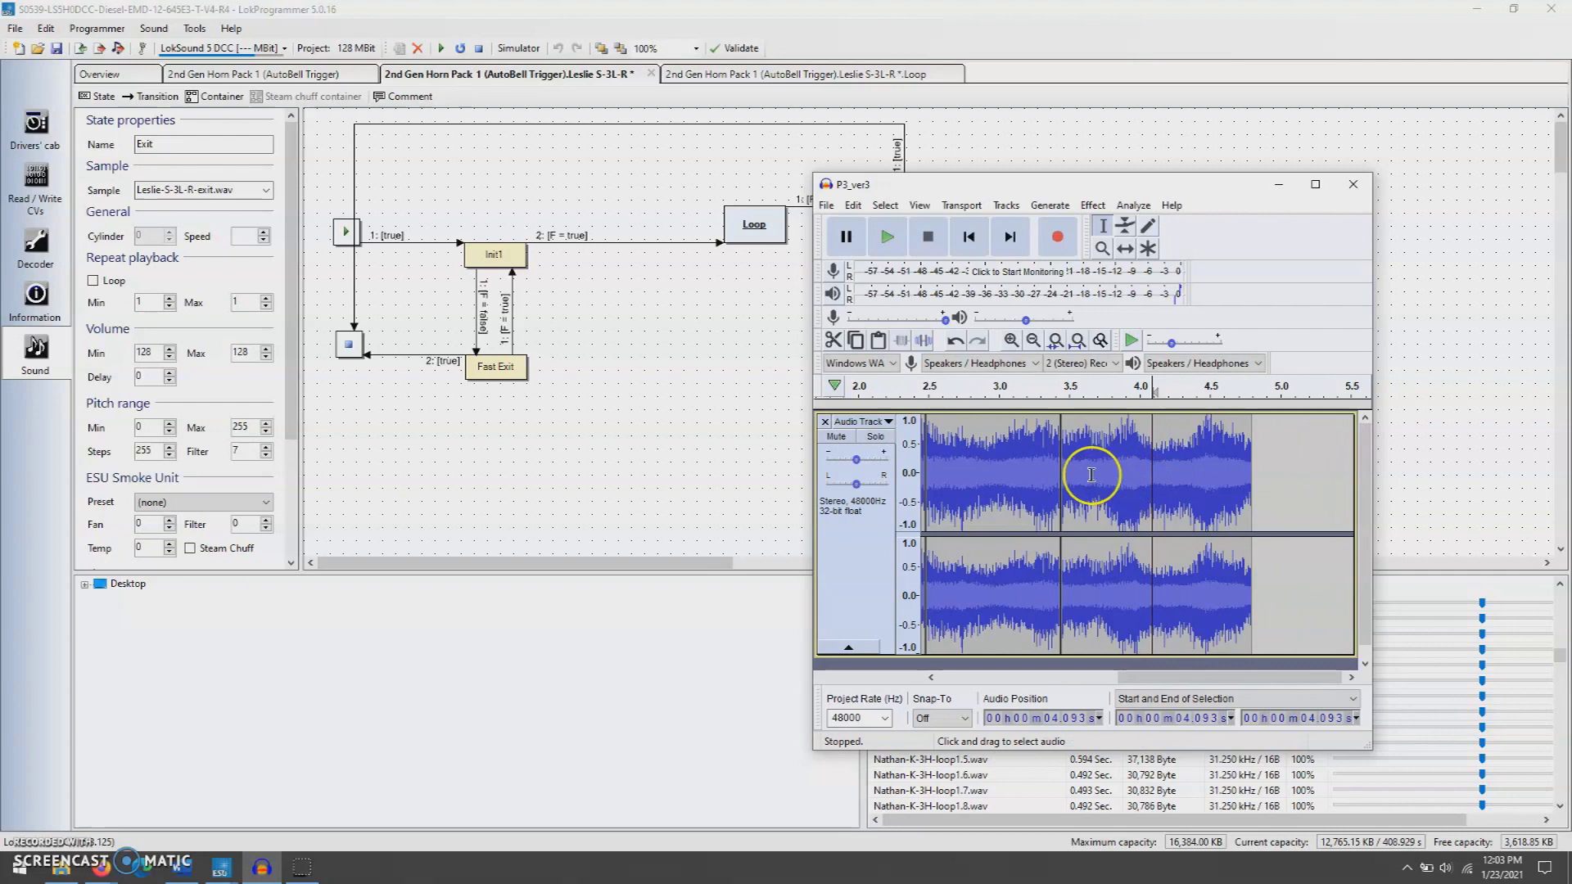
{"action": "key", "text": "space"}
{"action": "left_click", "coordinate": [1147, 476]}
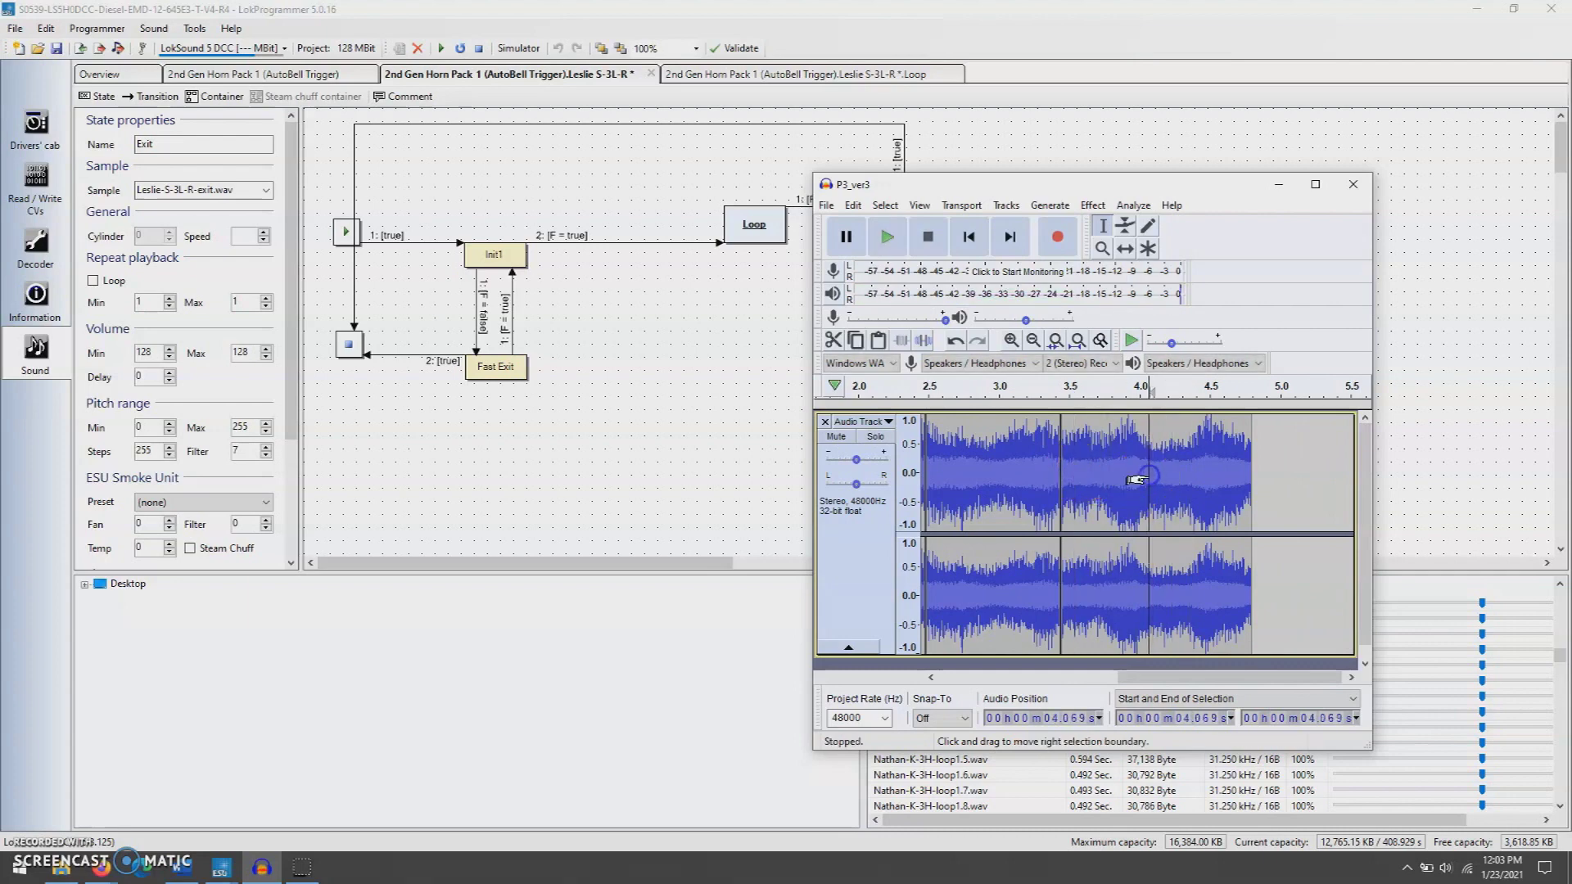
{"action": "left_click_drag", "start_coordinate": [1162, 677], "coordinate": [907, 667]}
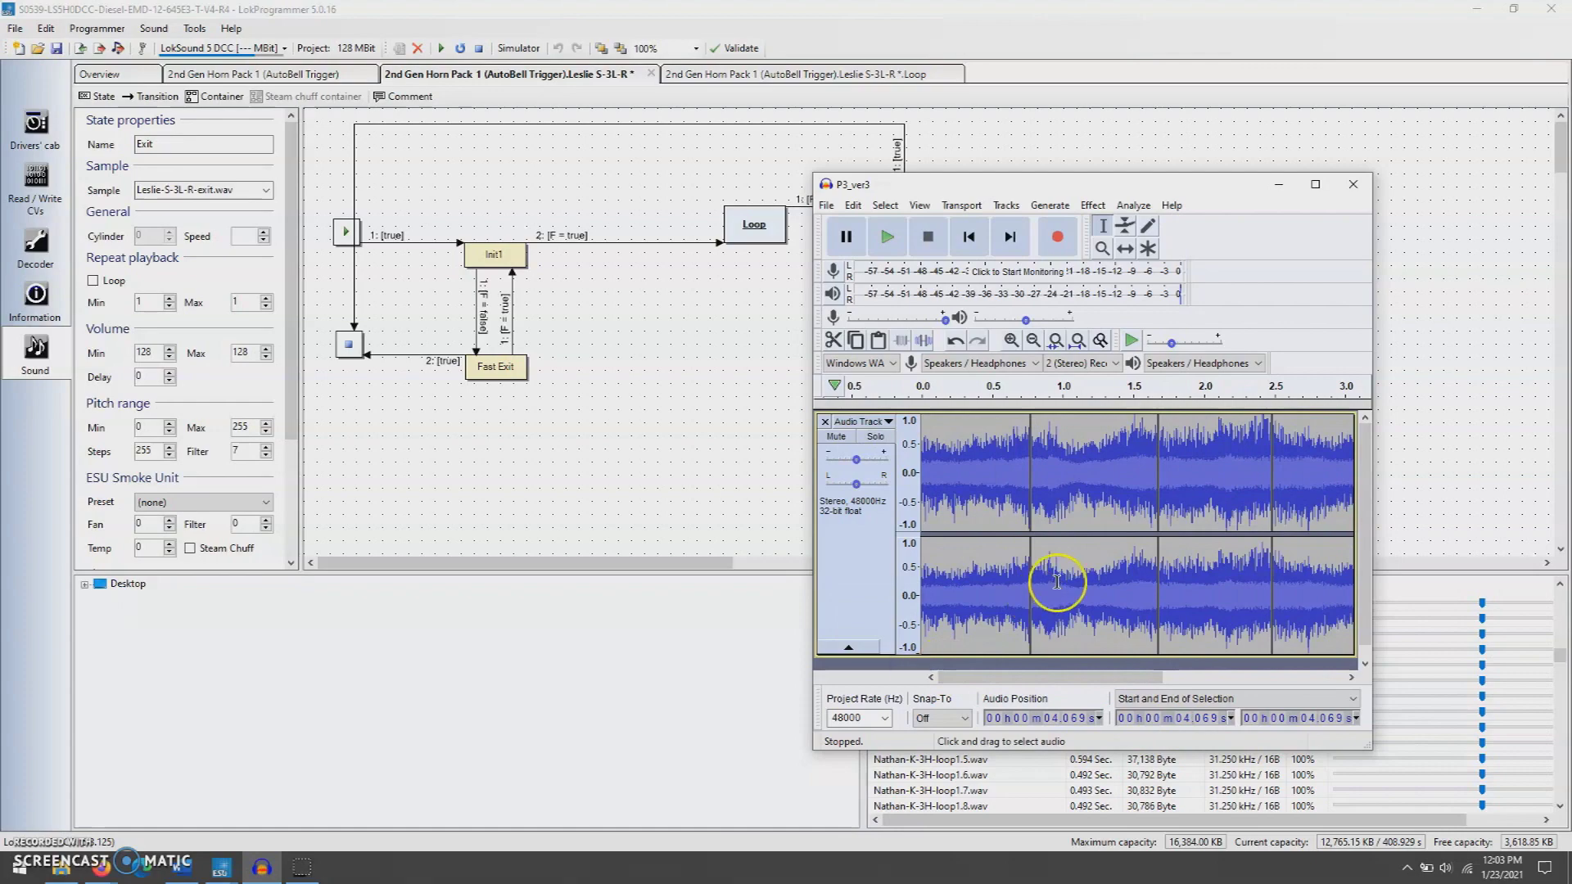
{"action": "left_click_drag", "start_coordinate": [1079, 676], "coordinate": [1253, 696]}
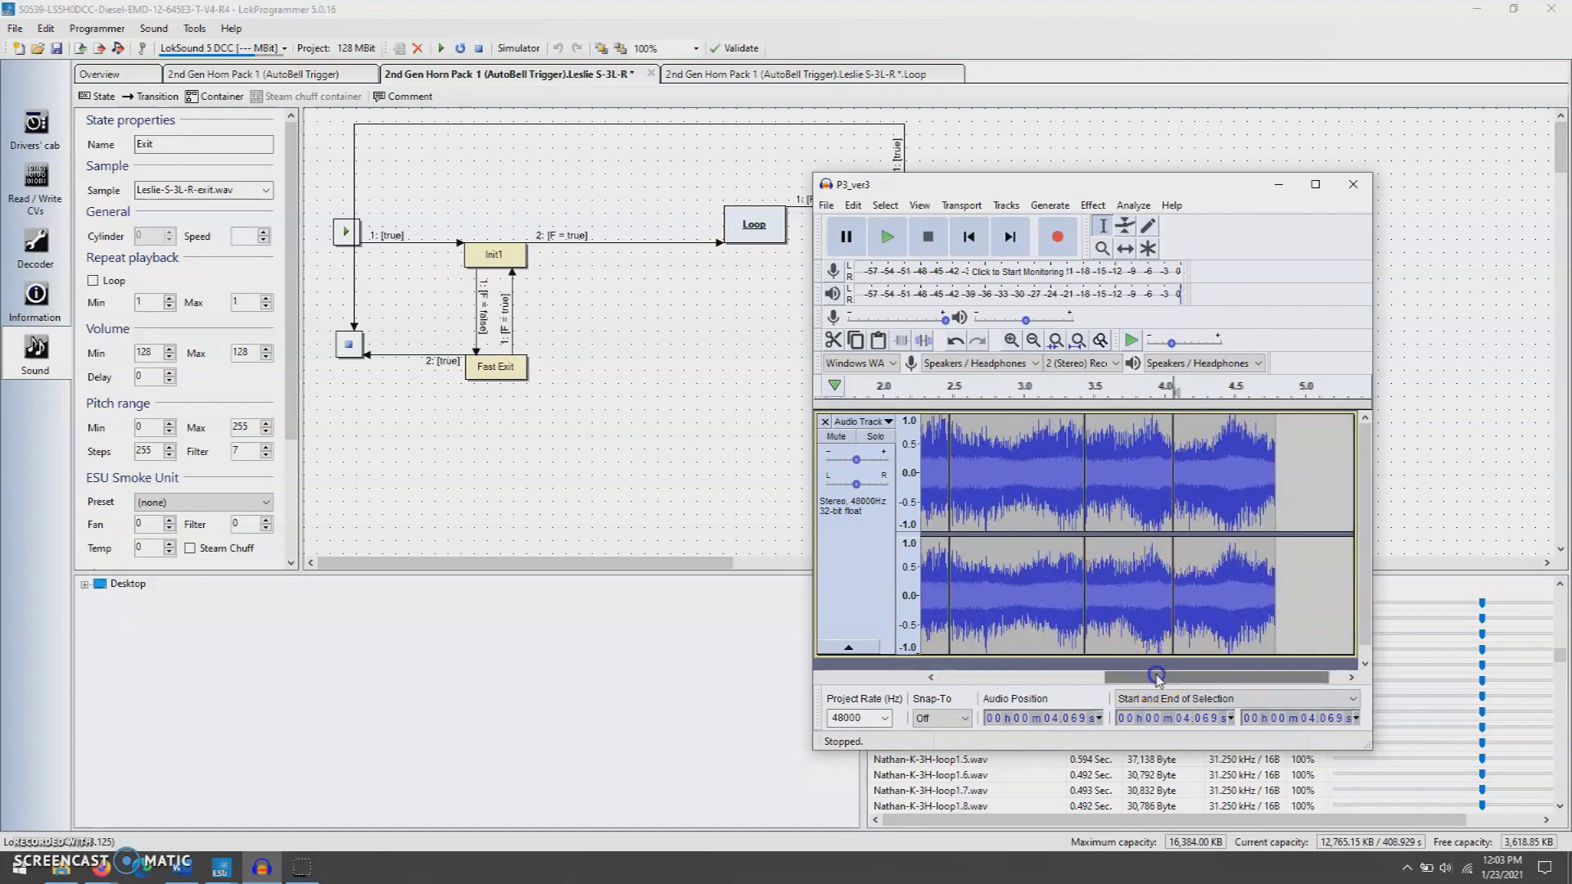
Check the split loops by playback, then delete everything before 4.069 s, leaving a ~0.73 s piece.
{"action": "left_click_drag", "start_coordinate": [1158, 675], "coordinate": [1017, 677]}
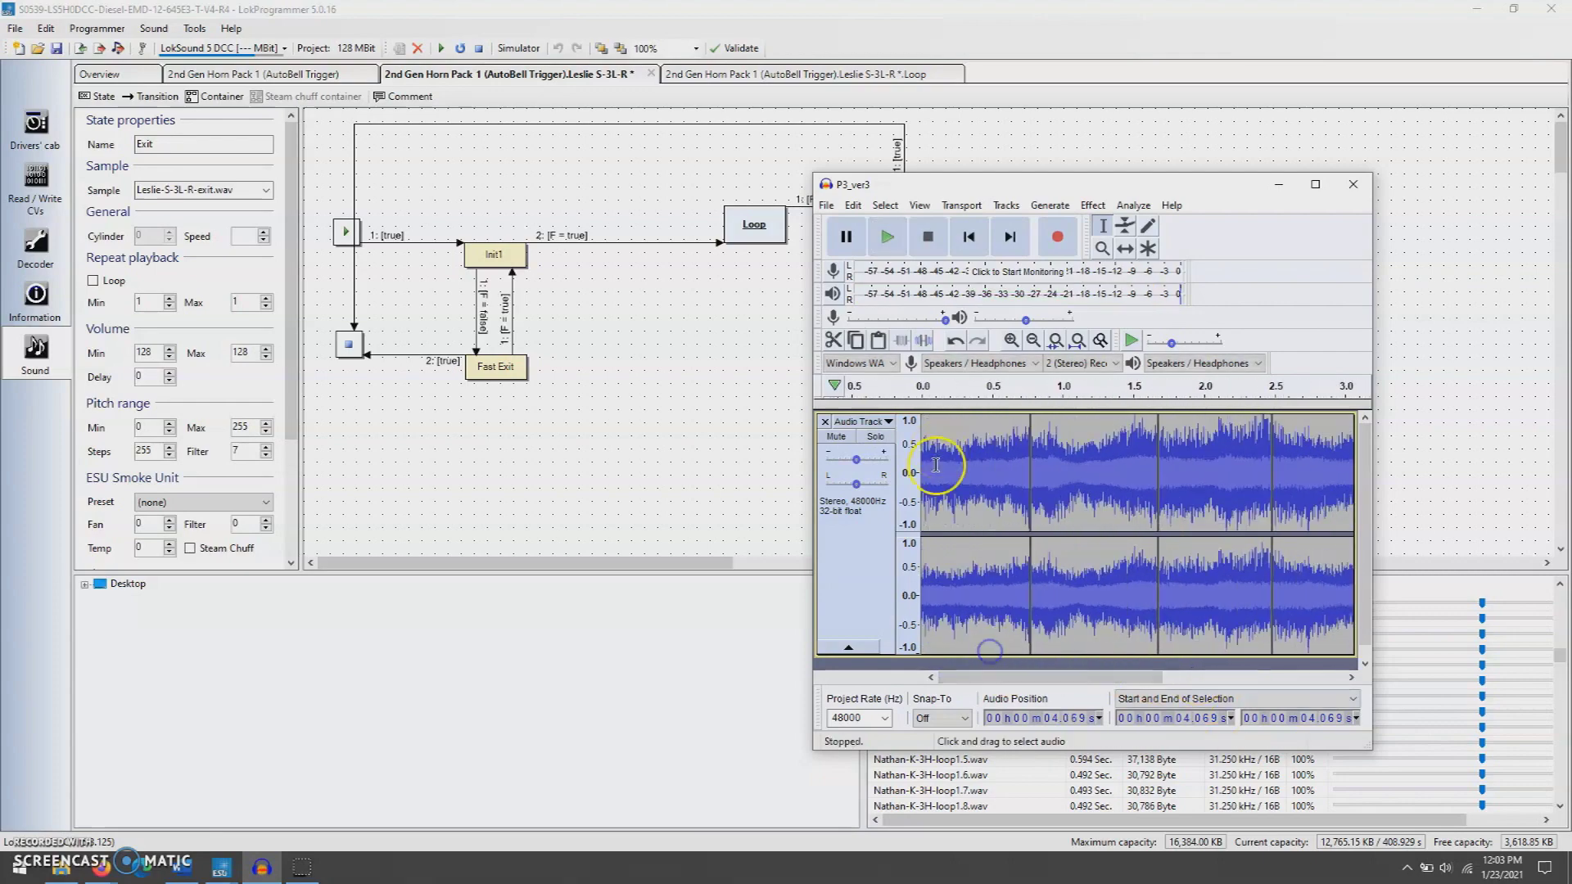
{"action": "key", "text": "space"}
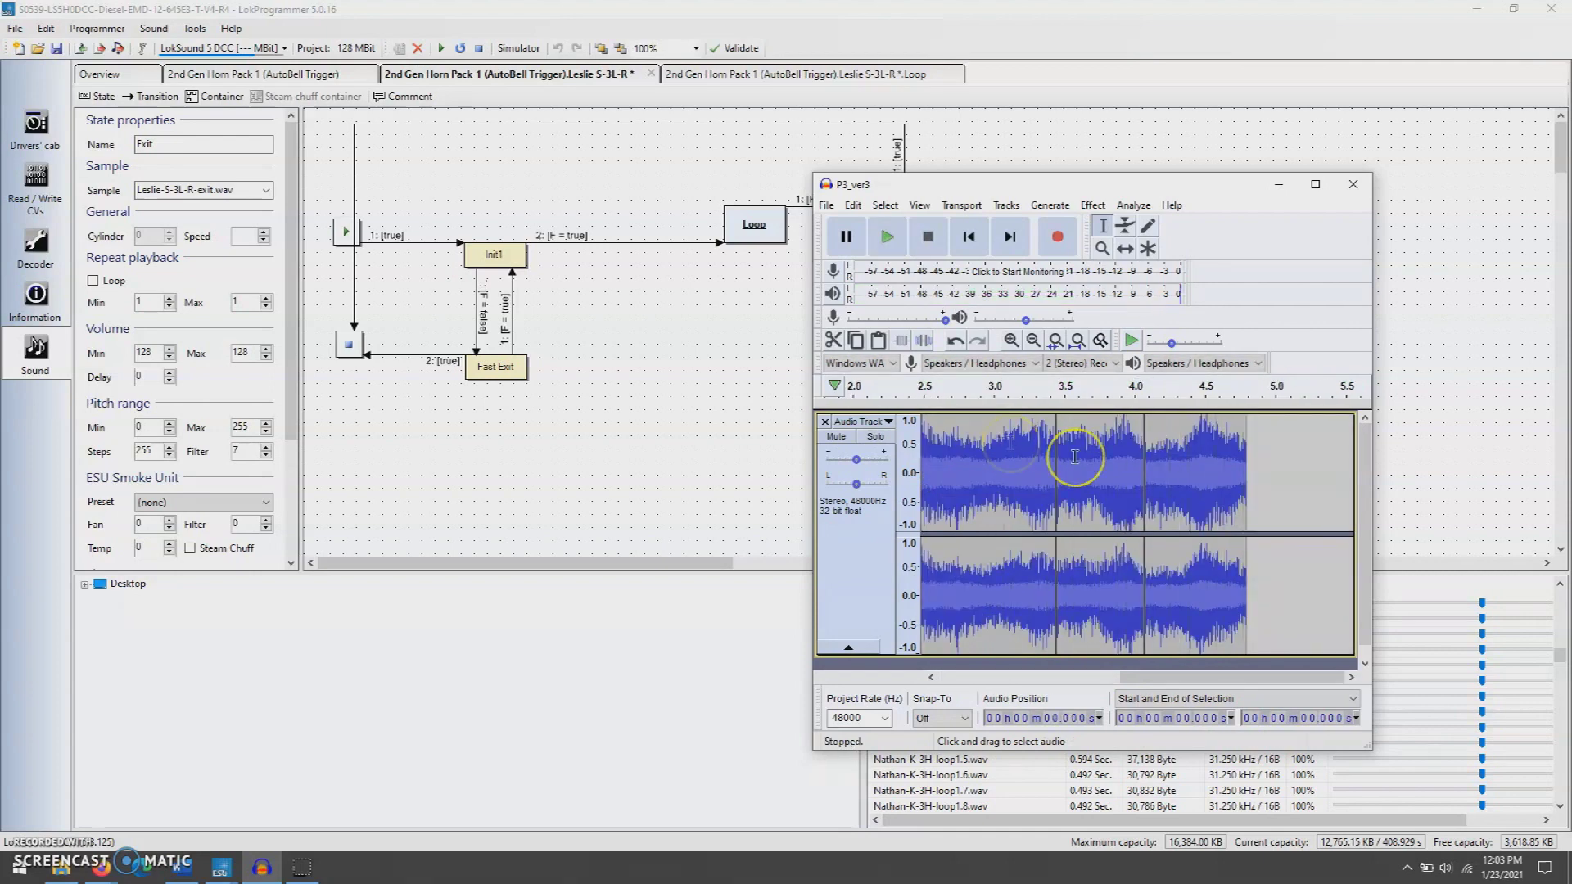
{"action": "double_click", "coordinate": [1113, 487]}
{"action": "left_click_drag", "start_coordinate": [1194, 678], "coordinate": [1011, 678]}
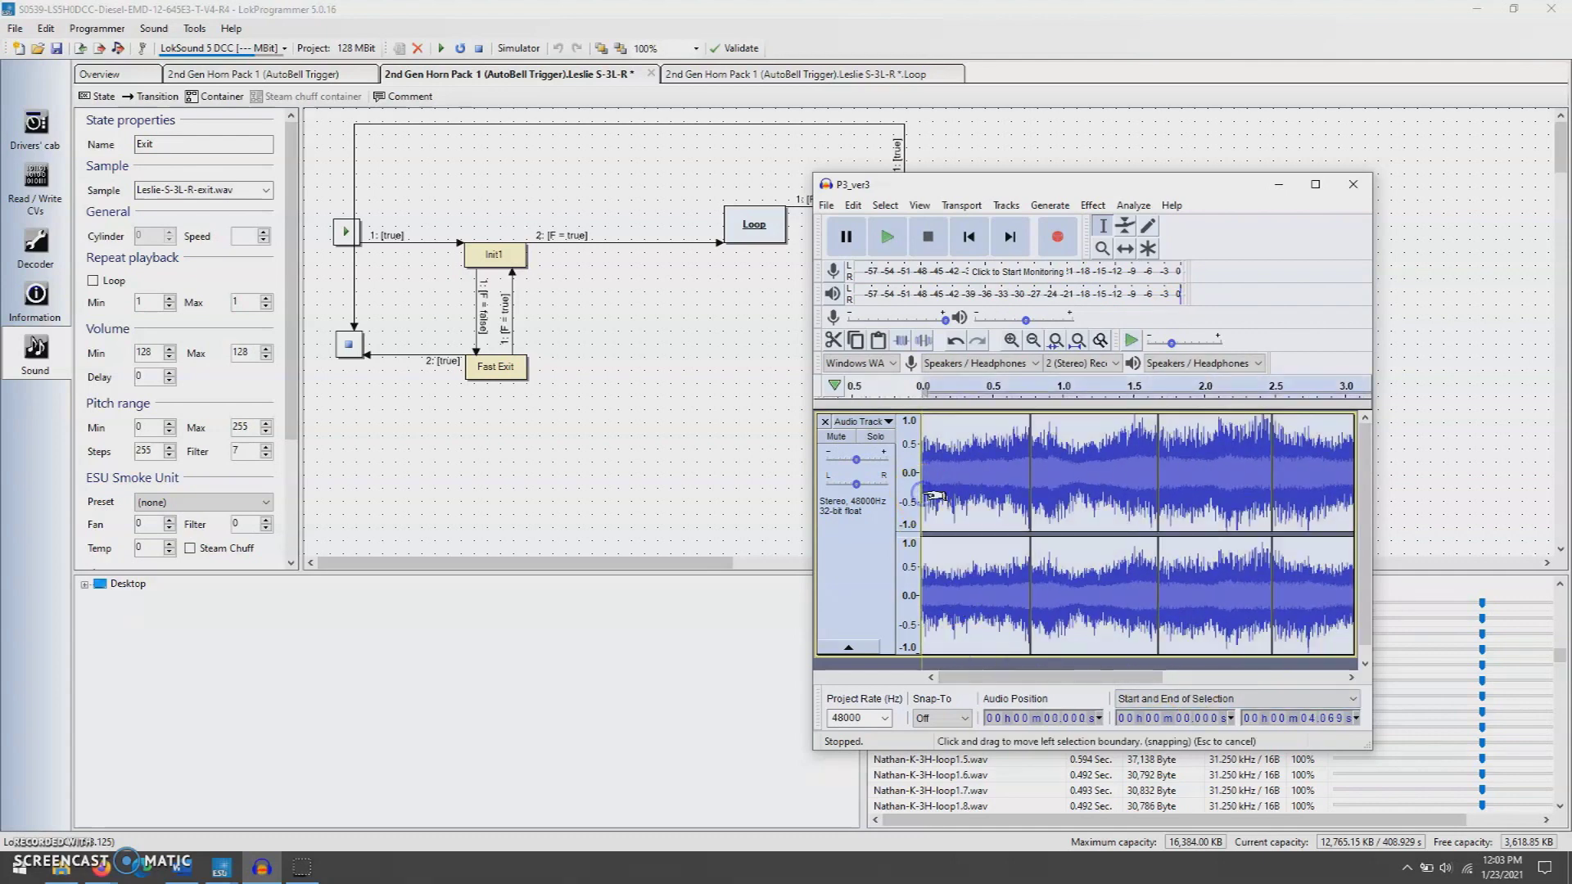
{"action": "key", "text": "ctrl+z"}
{"action": "double_click", "coordinate": [956, 489]}
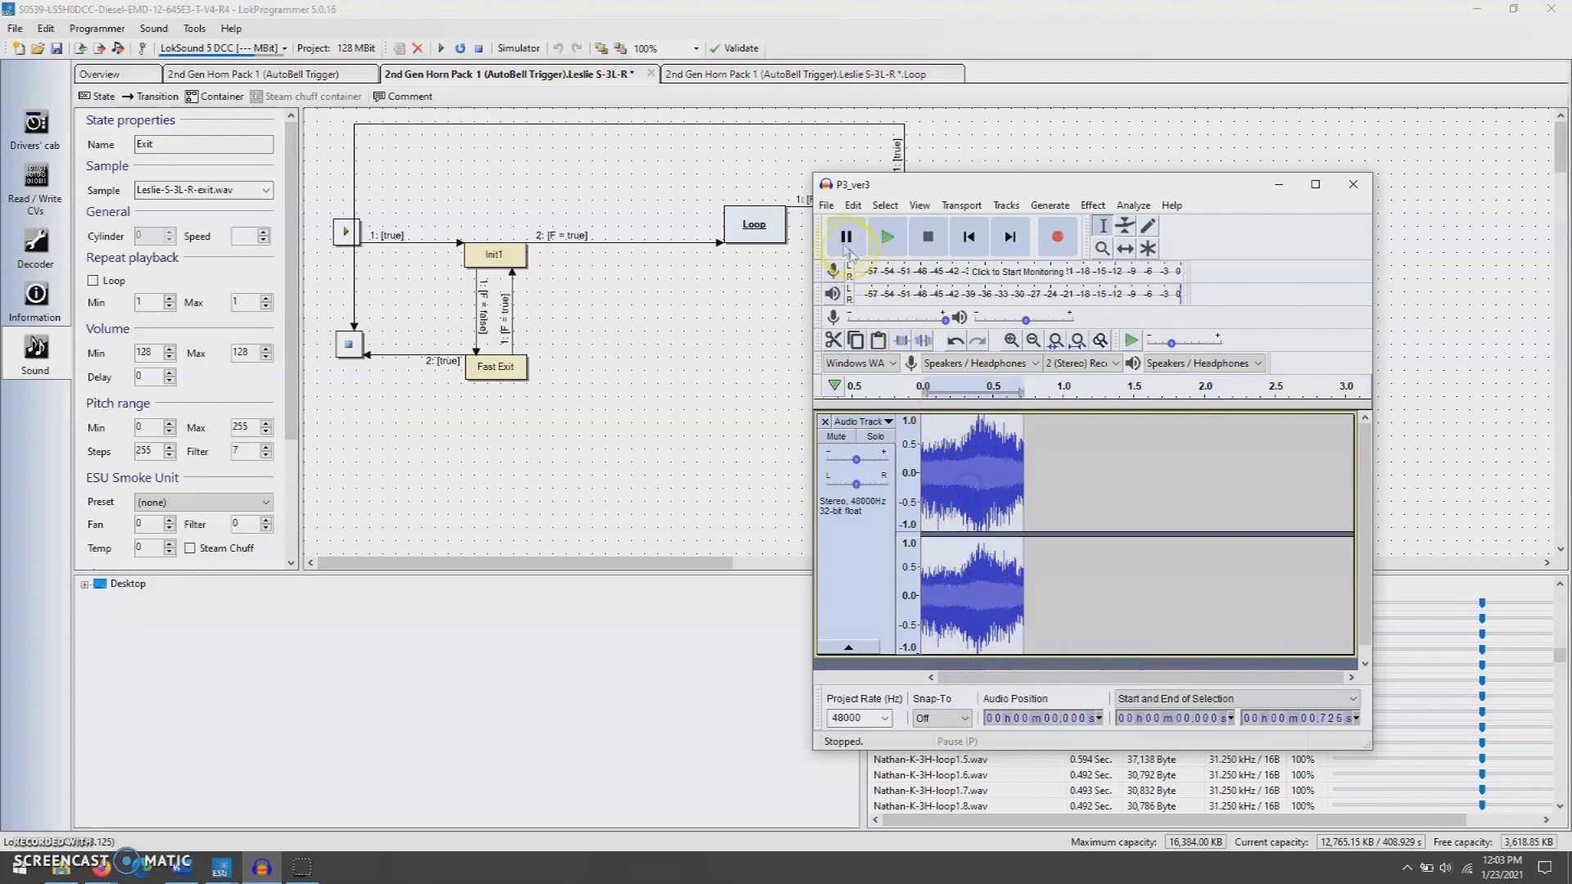
Export the final loop clip as p3_loop6.wav.
{"action": "left_click", "coordinate": [829, 210]}
{"action": "mouse_move", "coordinate": [942, 333]}
{"action": "left_click", "coordinate": [1060, 354]}
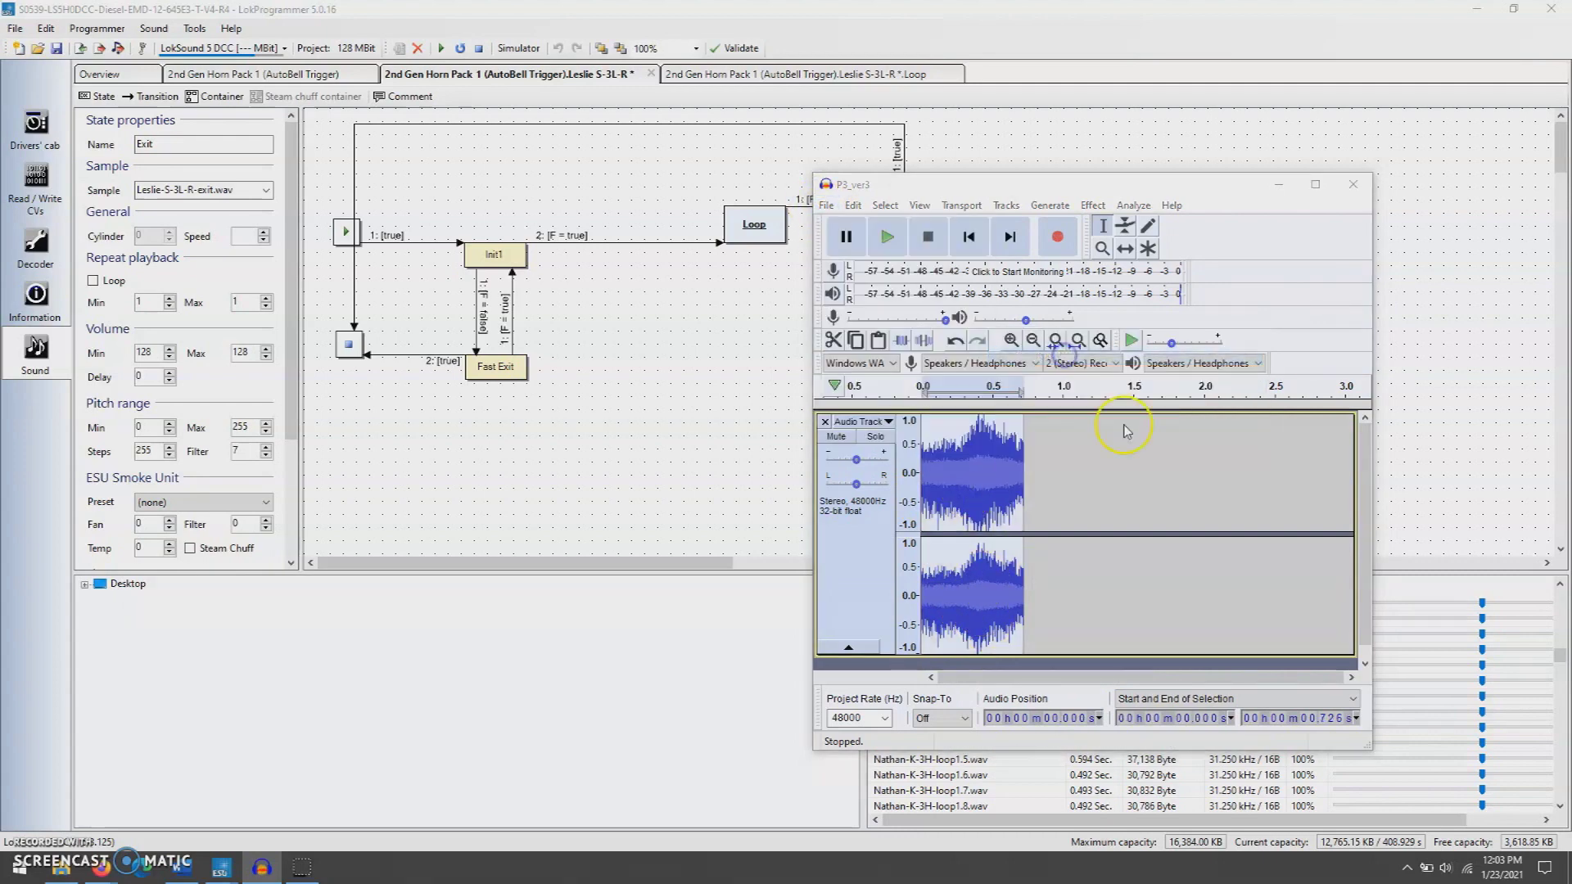
{"action": "type", "text": "p3_"}
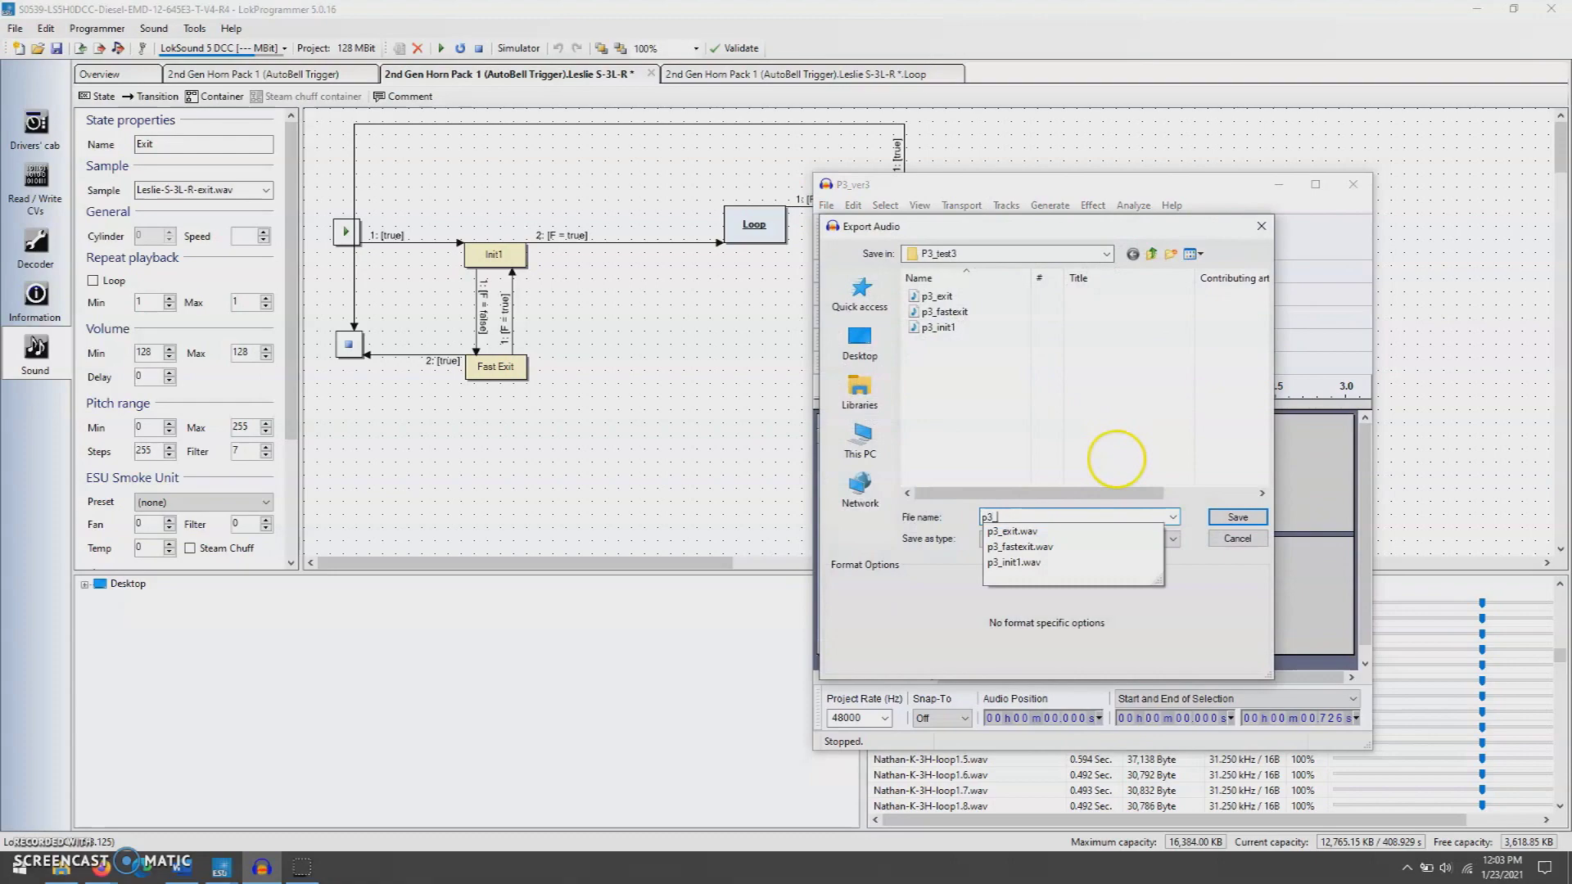
{"action": "type", "text": "loop"}
{"action": "key", "text": "Return"}
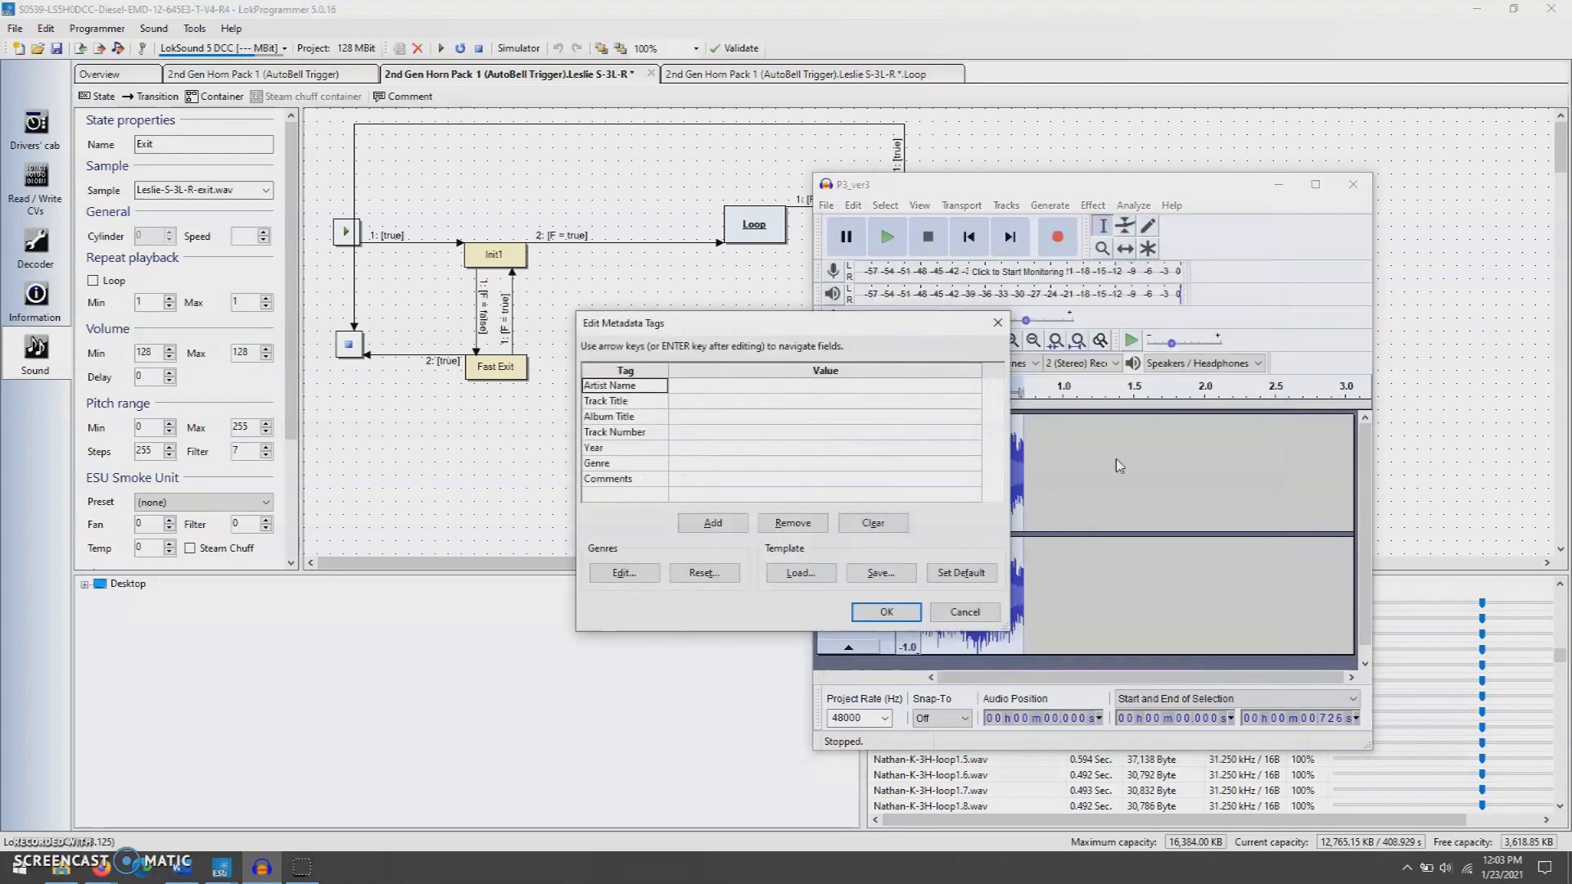
{"action": "key", "text": "Return"}
Delete the later clips from 2.485 s onward, keeping only the first short clip.
{"action": "key", "text": "ctrl+a"}
{"action": "left_click_drag", "start_coordinate": [1027, 677], "coordinate": [1208, 677]}
{"action": "double_click", "coordinate": [1189, 507]}
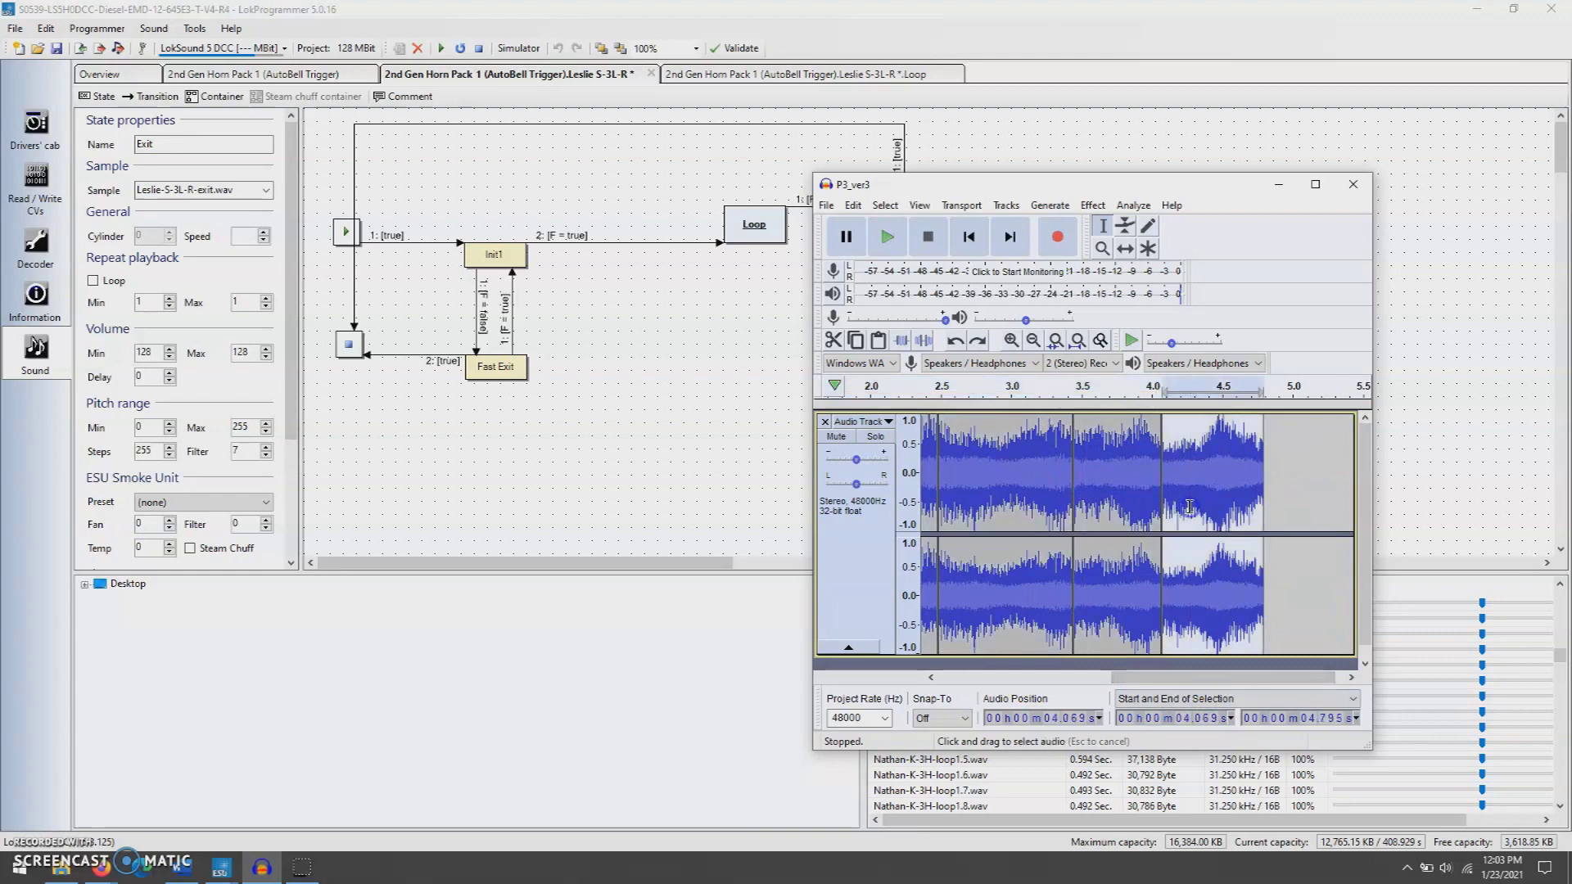
{"action": "key", "text": "Delete"}
{"action": "double_click", "coordinate": [1122, 491]}
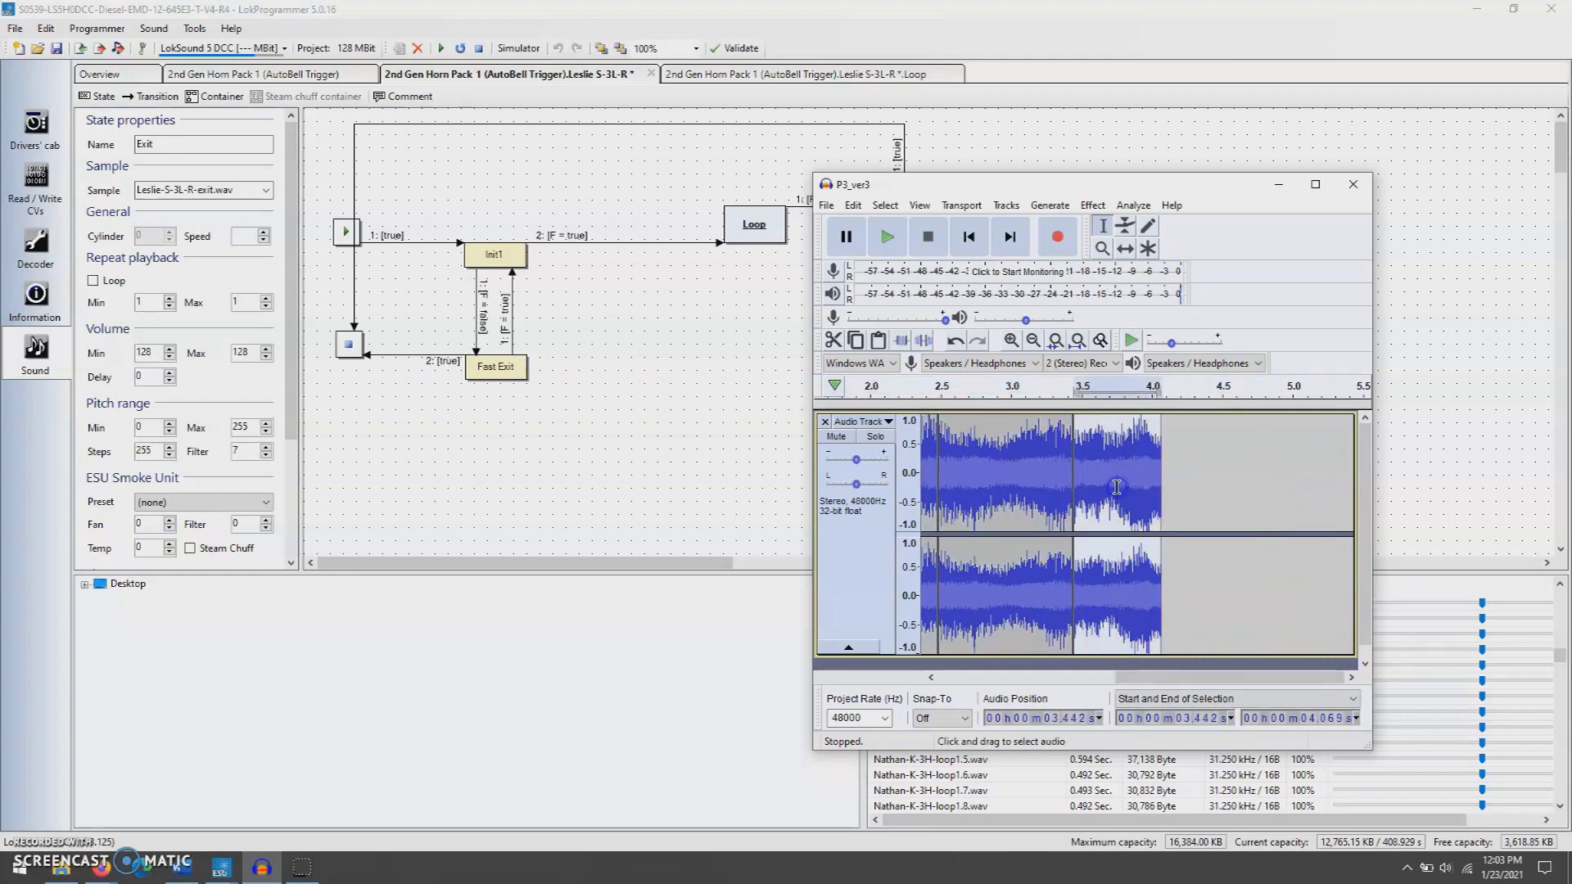
{"action": "double_click", "coordinate": [1056, 471]}
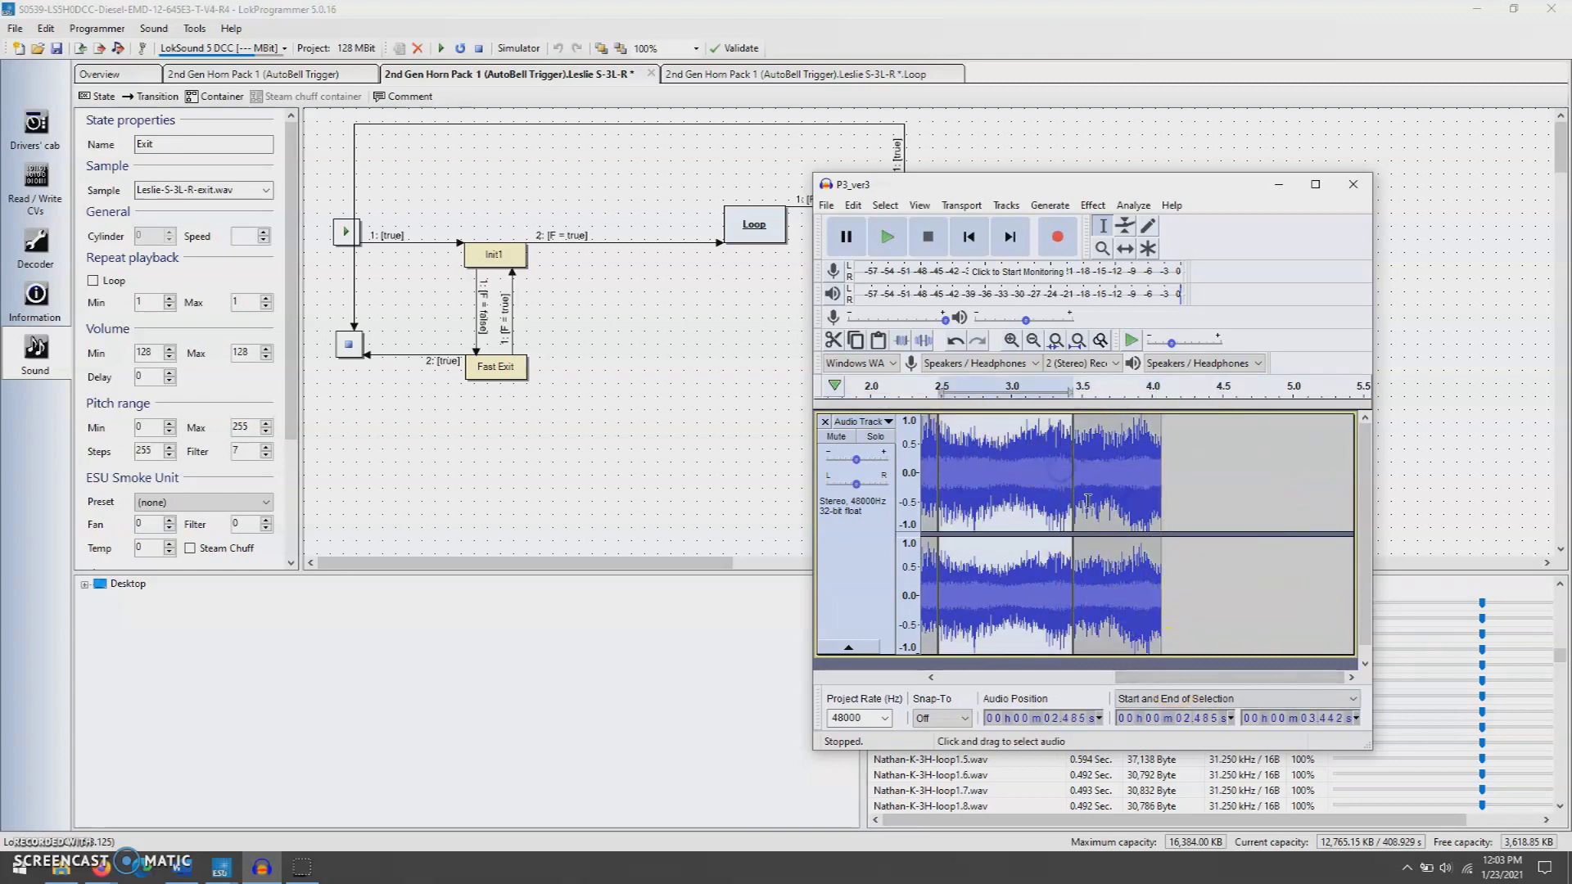
{"action": "left_click_drag", "start_coordinate": [1160, 671], "coordinate": [983, 672]}
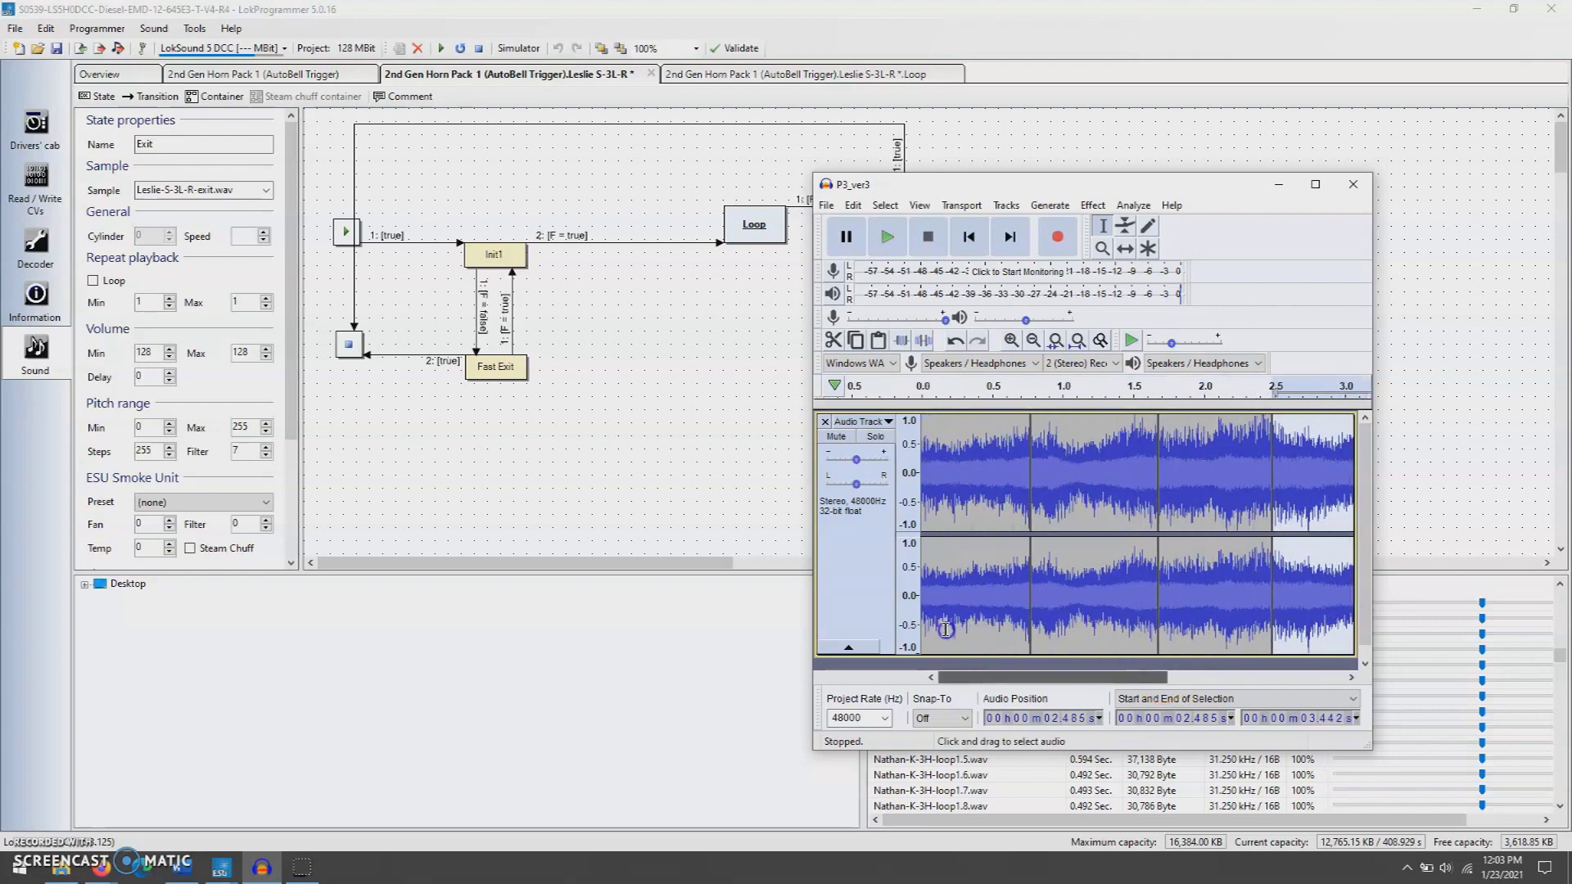
{"action": "double_click", "coordinate": [933, 481]}
{"action": "key", "text": "ctrl+t"}
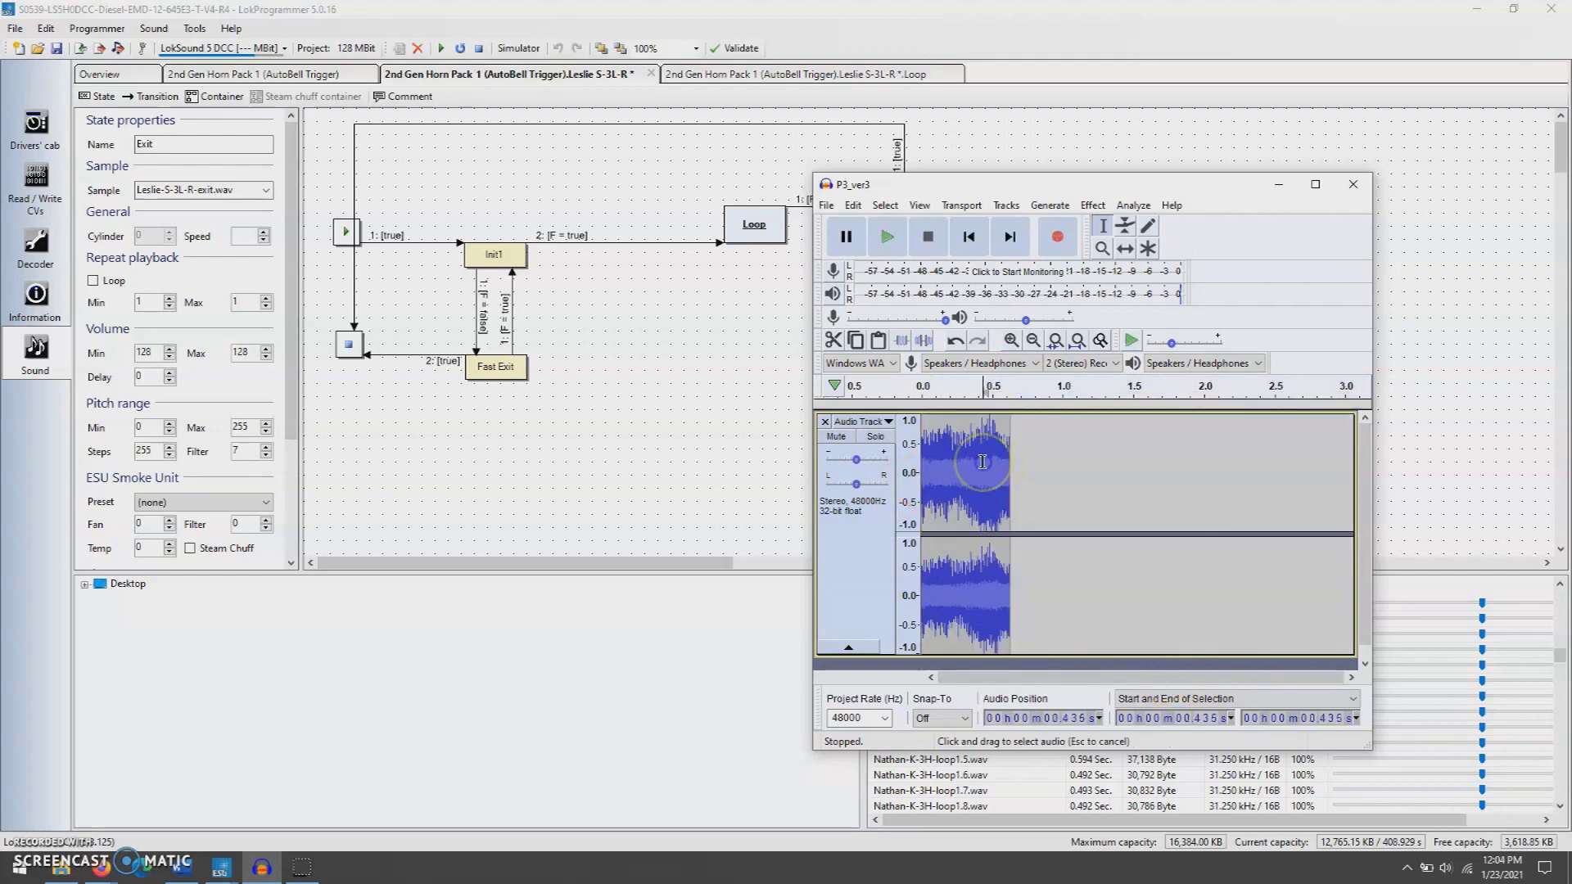
{"action": "double_click", "coordinate": [982, 465]}
Export the remaining clip as another p3_loop WAV, then select the 2.485–3.442 s clip.
{"action": "left_click", "coordinate": [826, 206]}
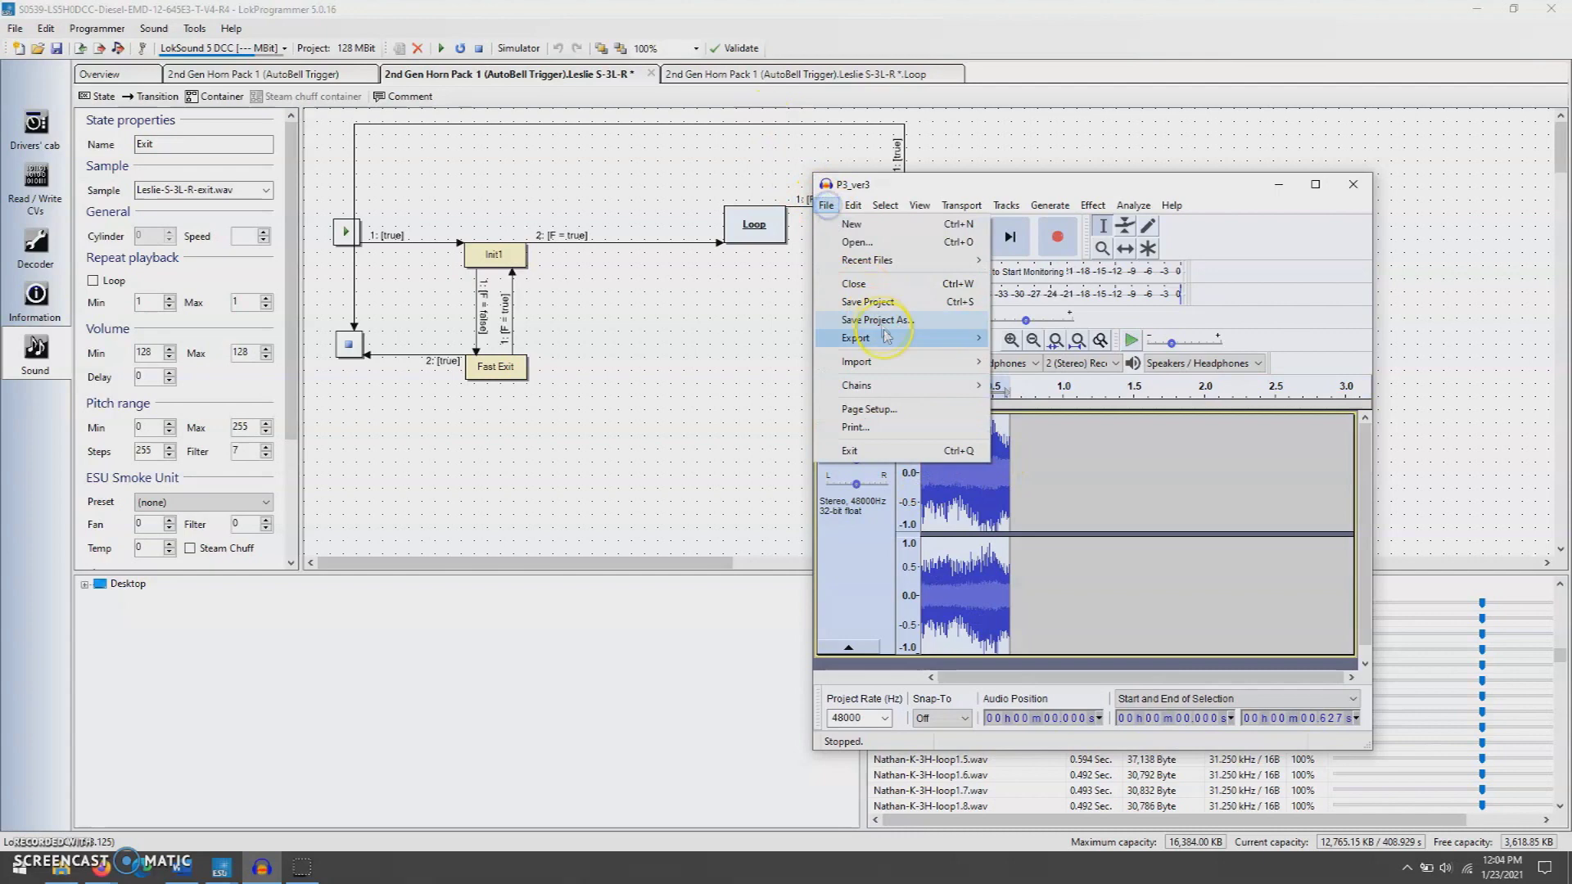
{"action": "left_click", "coordinate": [883, 334]}
{"action": "left_click", "coordinate": [1038, 357]}
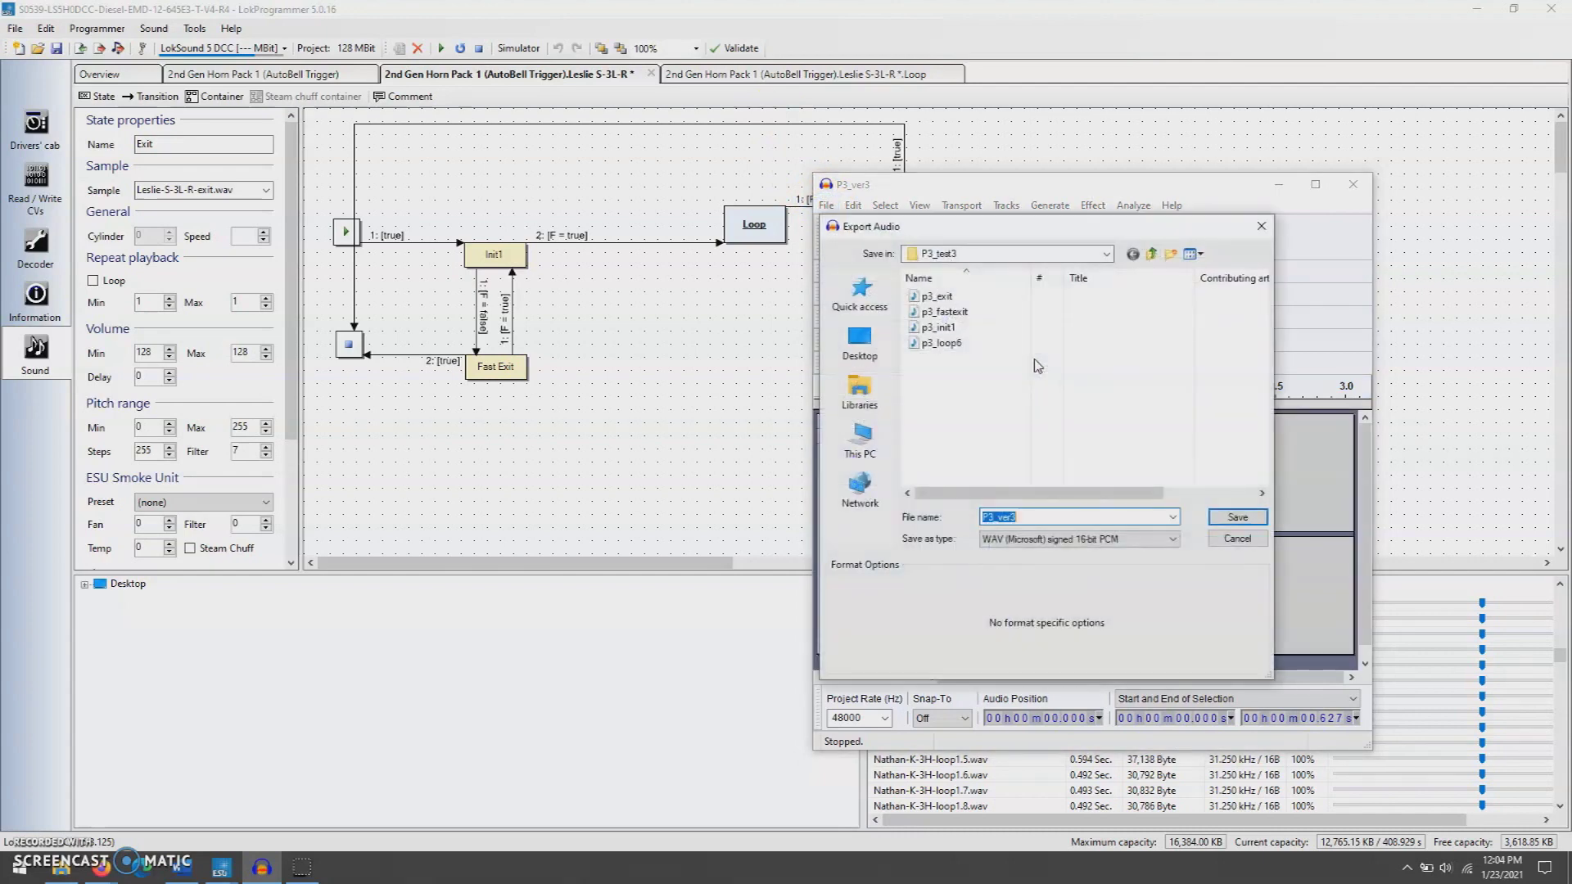
{"action": "type", "text": "p3_"}
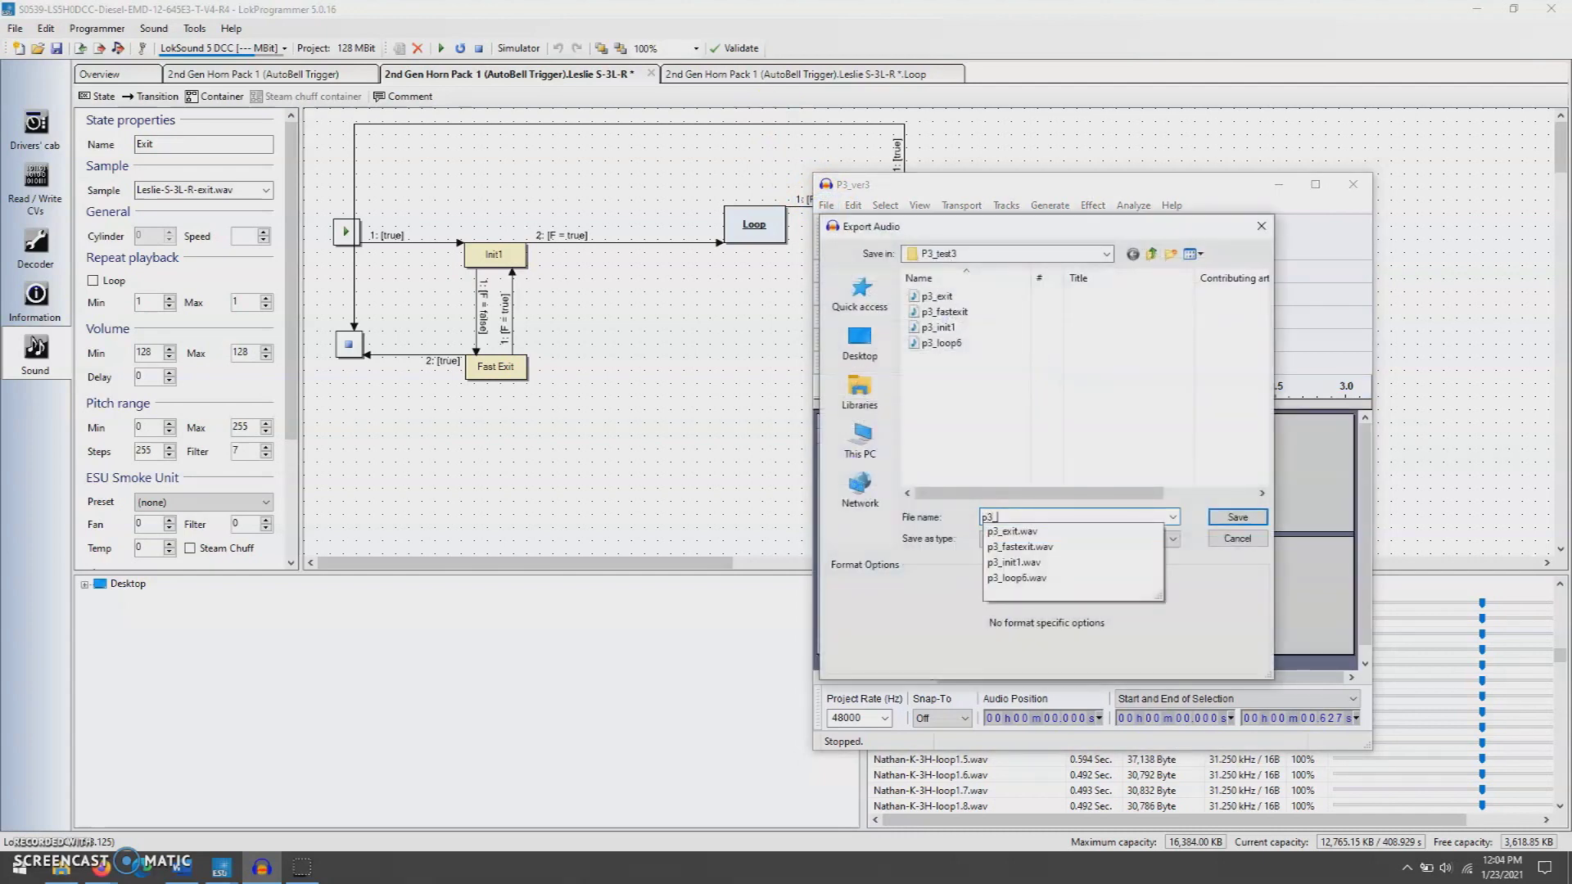
{"action": "type", "text": "loop5"}
{"action": "key", "text": "Return"}
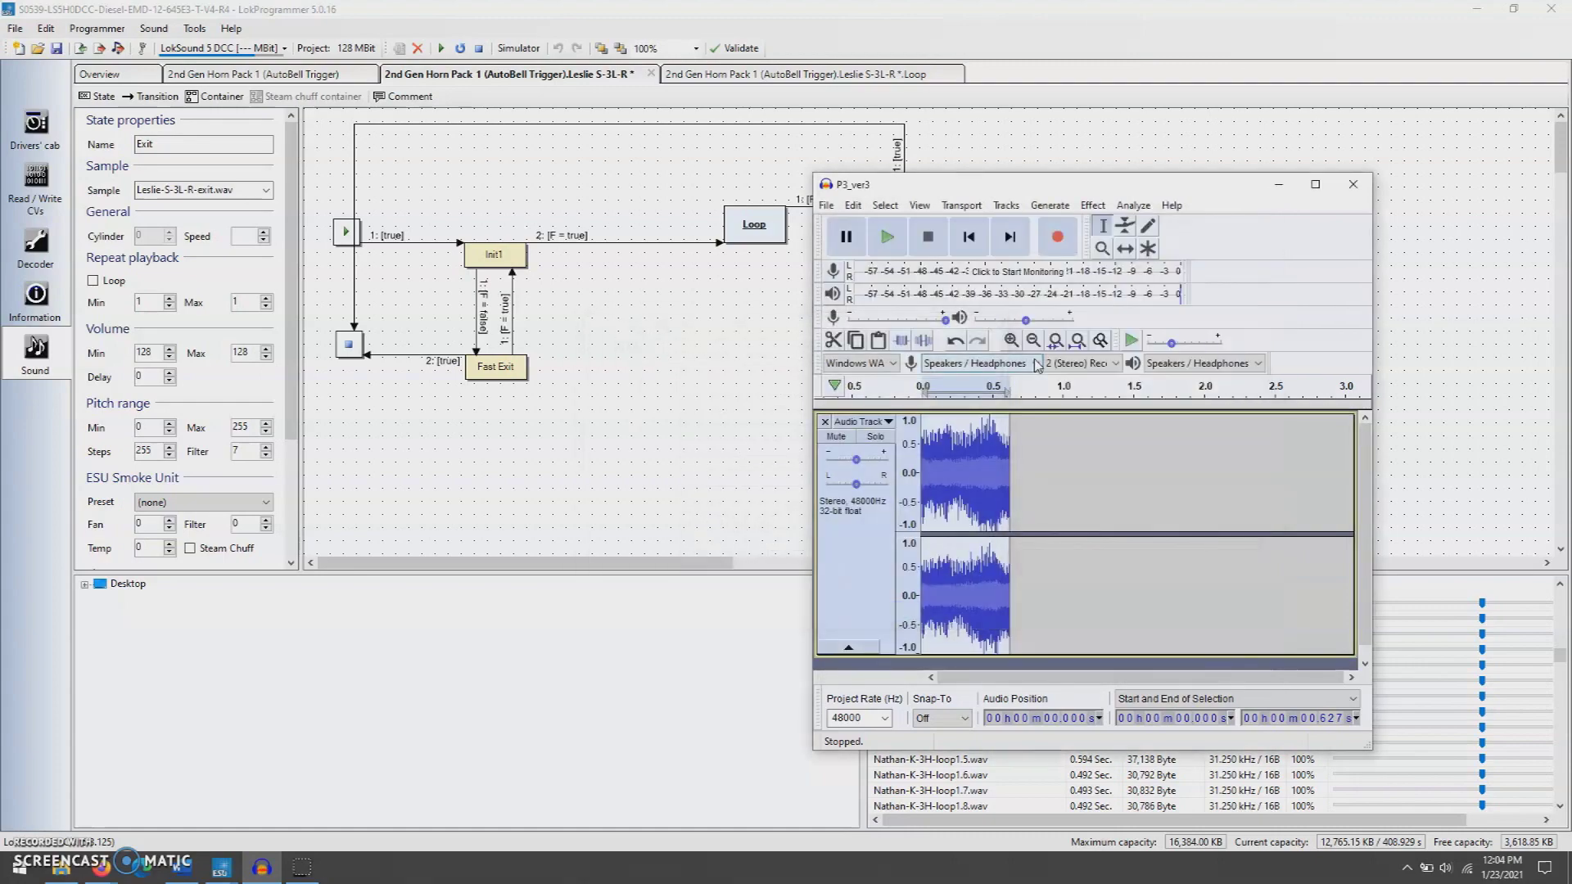
{"action": "left_click_drag", "start_coordinate": [1116, 677], "coordinate": [1228, 677]}
{"action": "left_click", "coordinate": [1145, 505]}
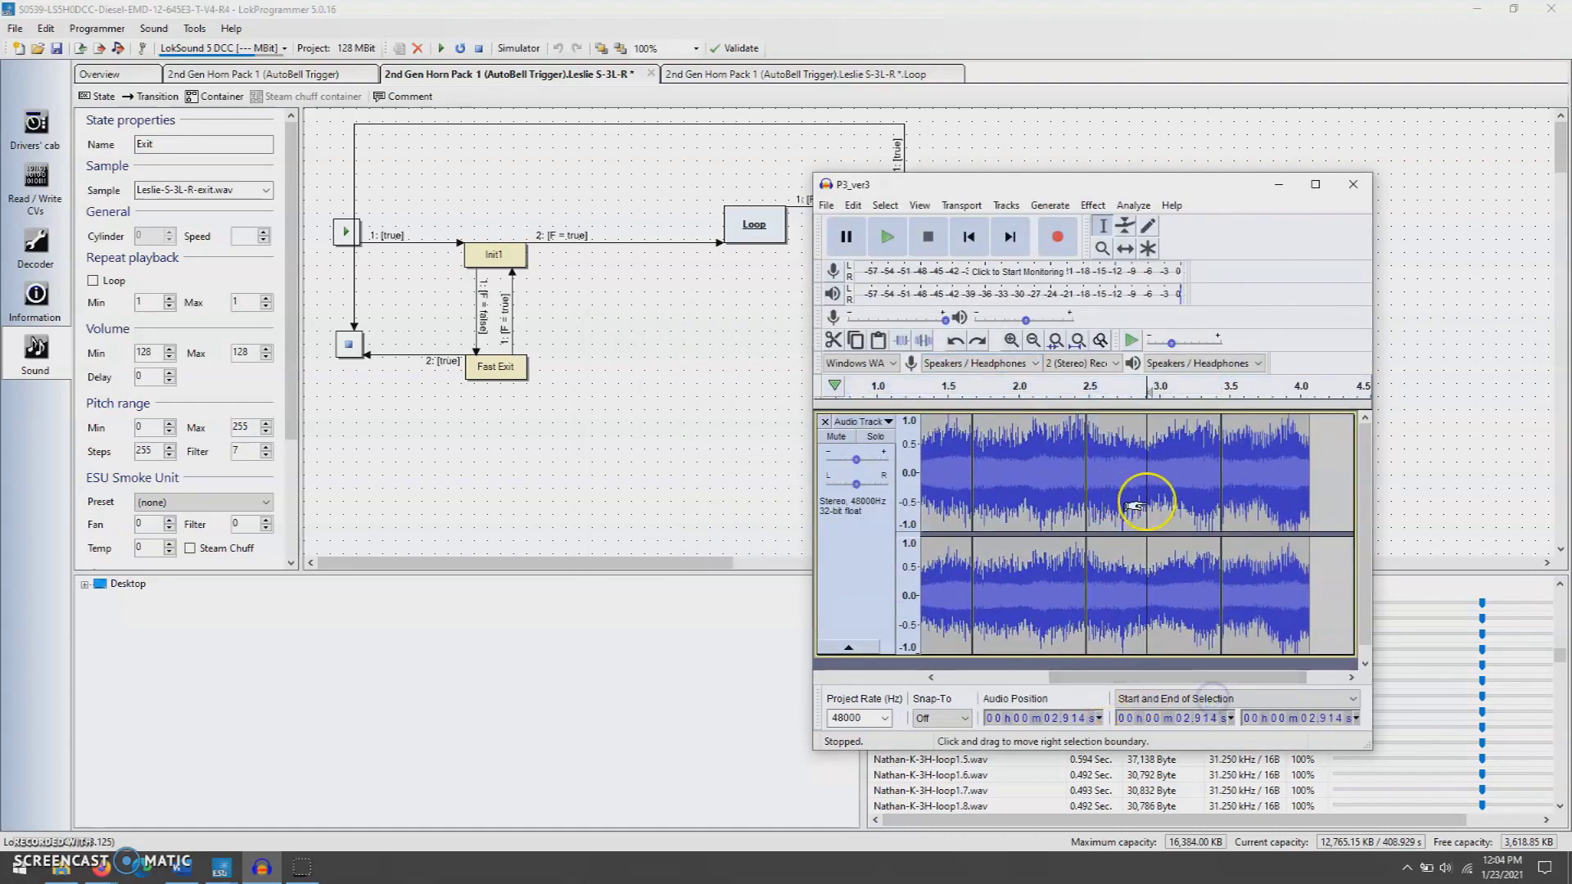
{"action": "double_click", "coordinate": [1142, 503]}
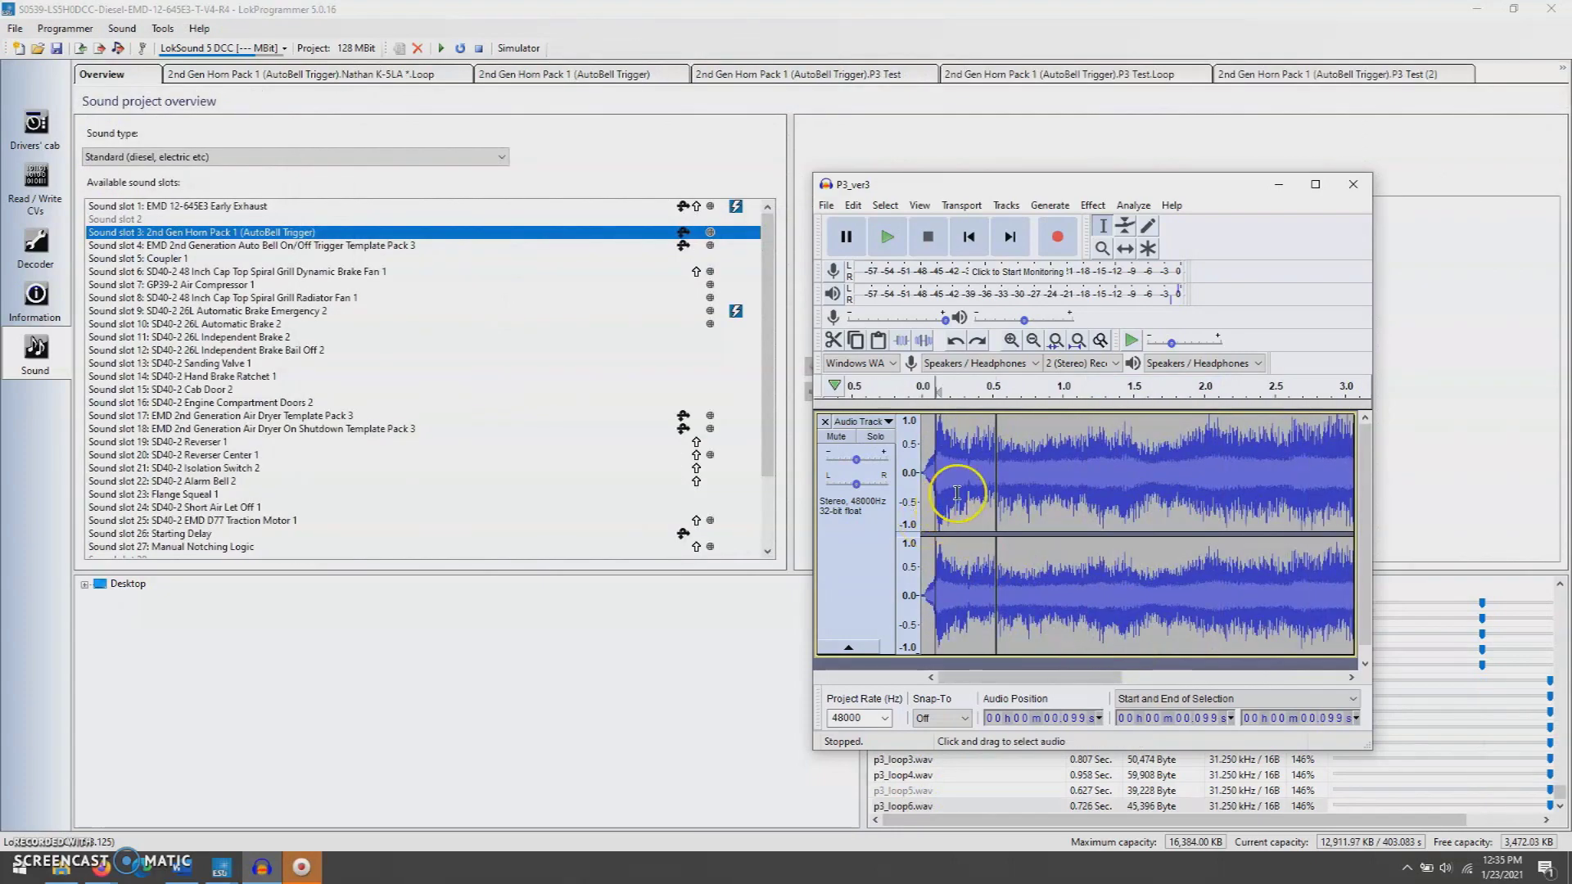
{"action": "left_click", "coordinate": [935, 501]}
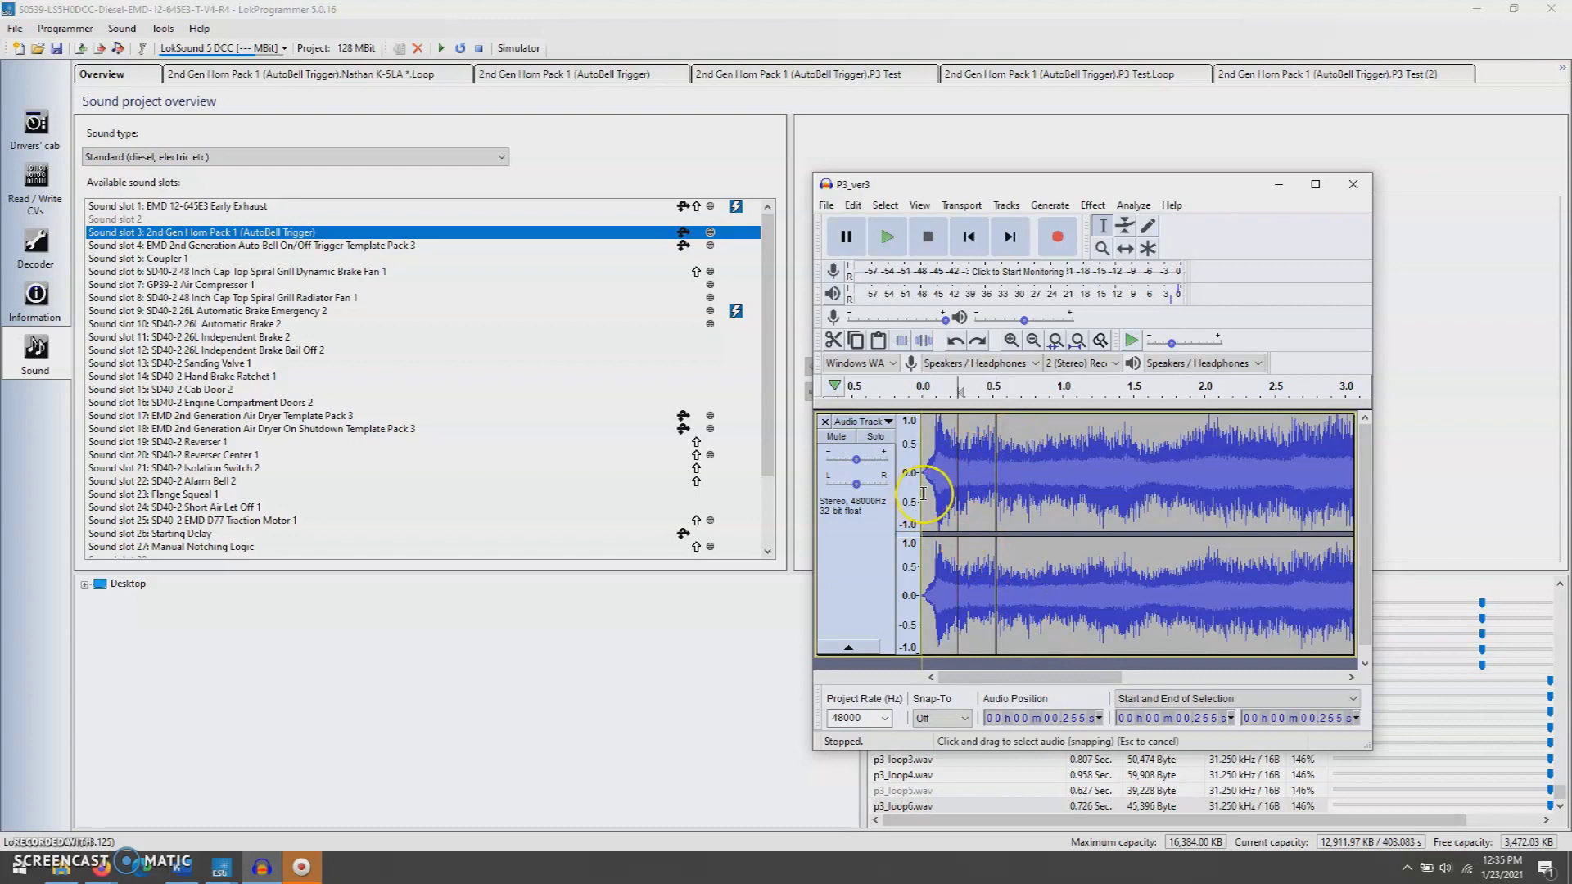
{"action": "left_click", "coordinate": [918, 496]}
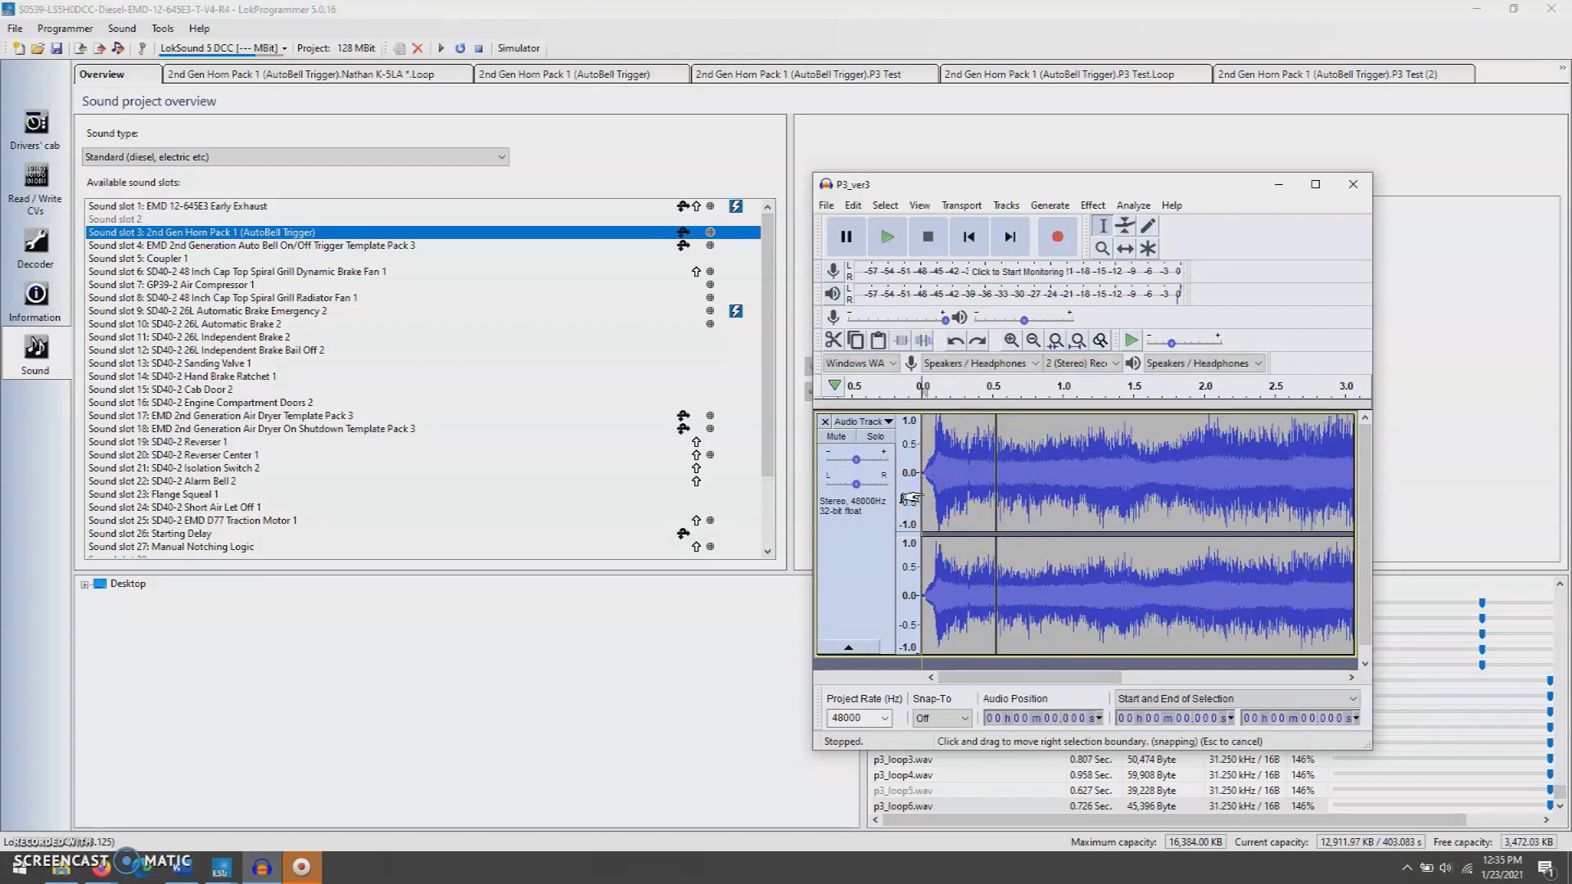
{"action": "left_click", "coordinate": [931, 472]}
{"action": "left_click_drag", "start_coordinate": [932, 472], "coordinate": [910, 475]}
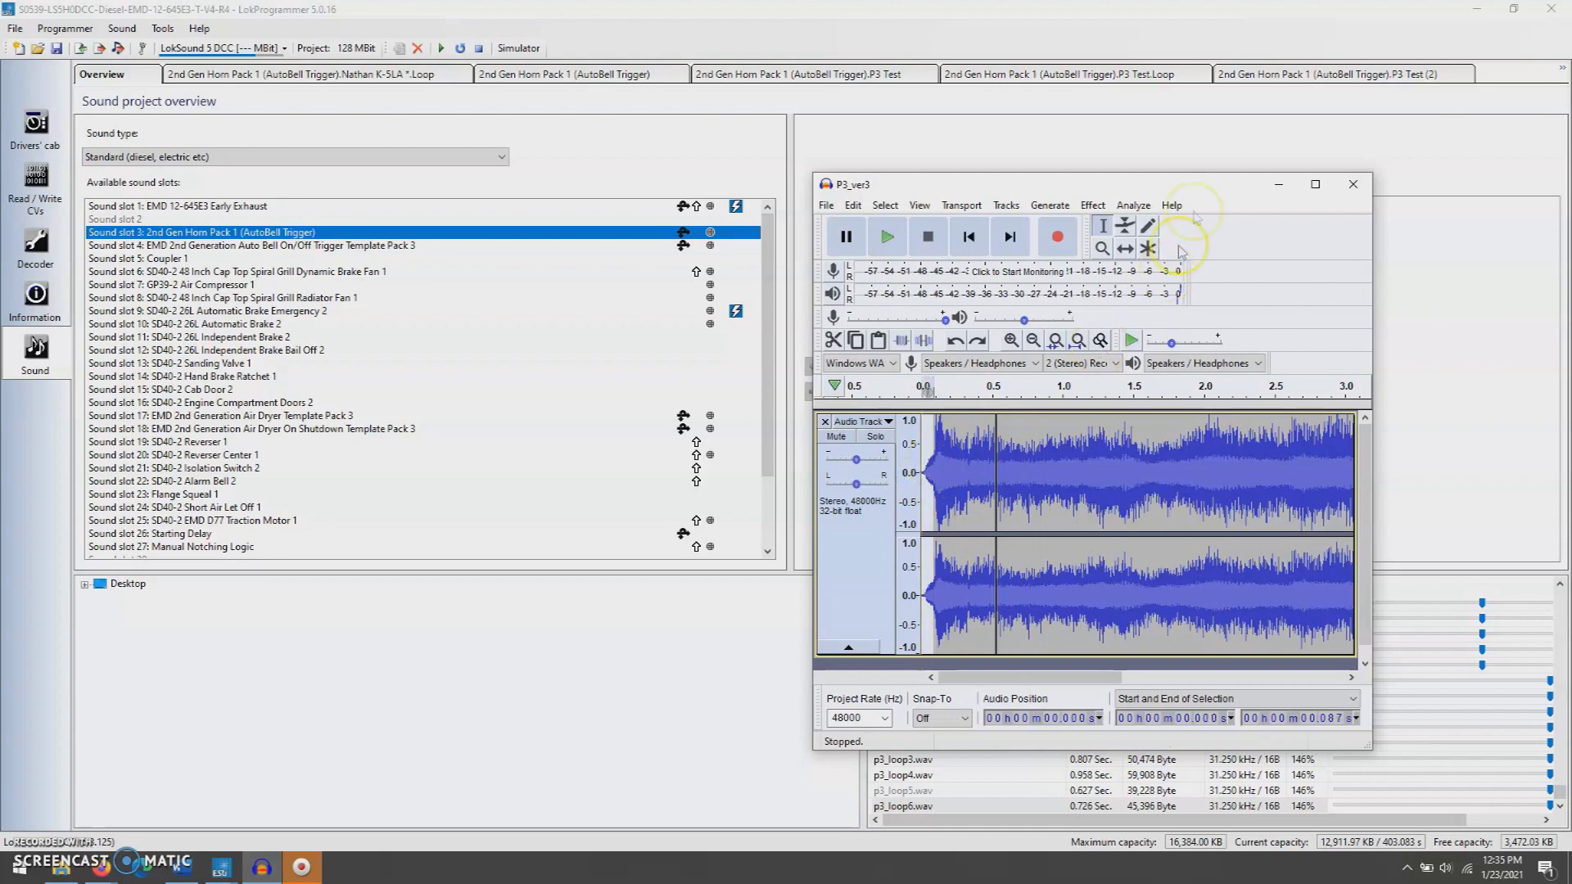
{"action": "left_click", "coordinate": [1092, 205]}
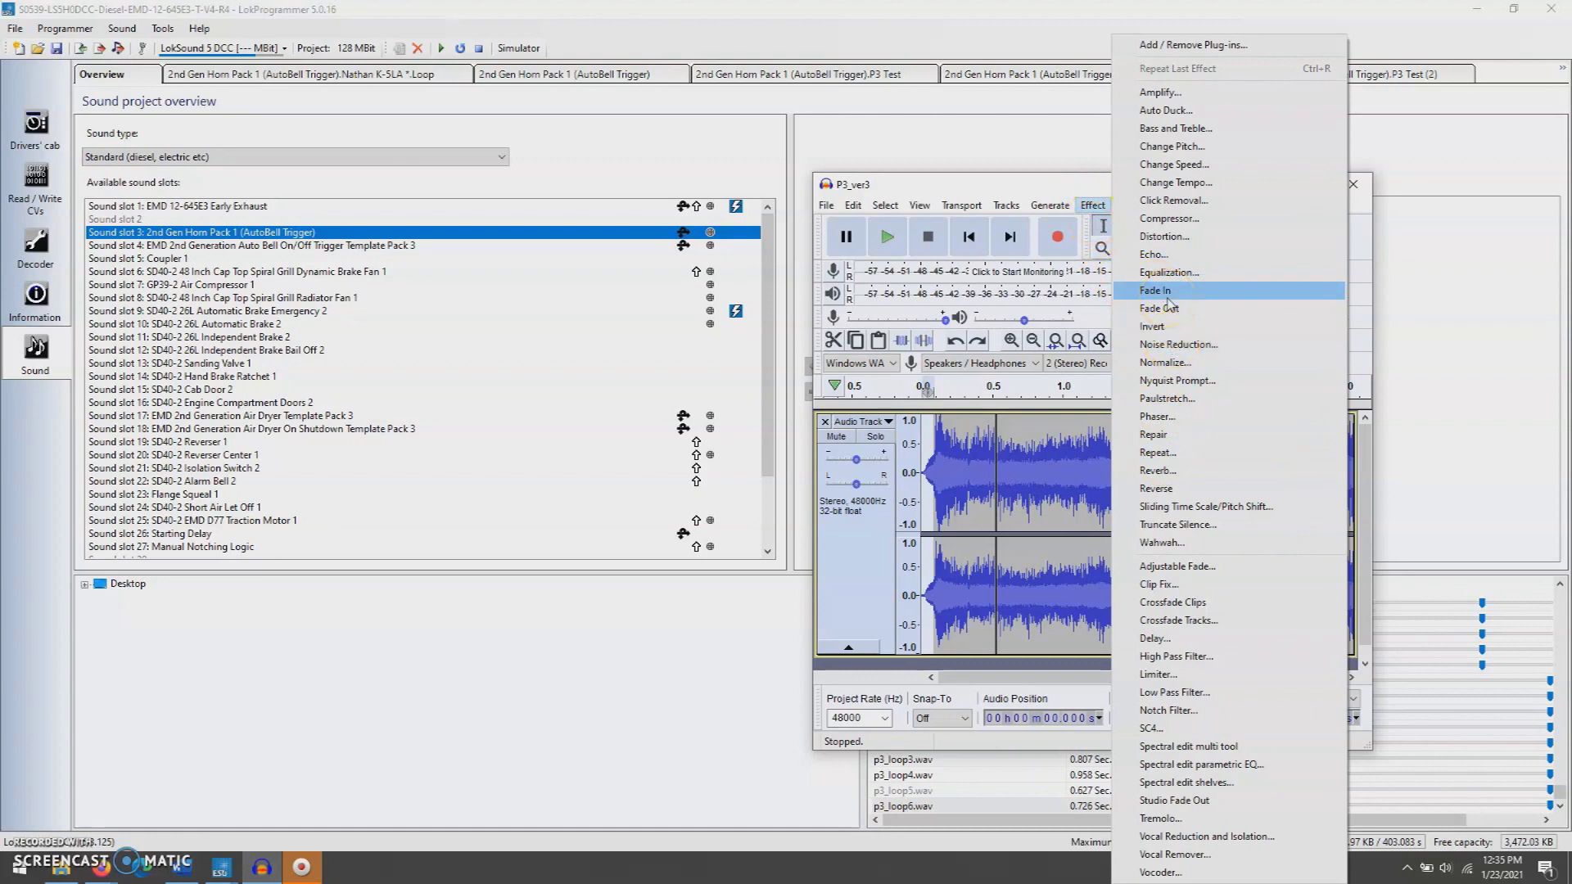
{"action": "left_click", "coordinate": [923, 455]}
{"action": "left_click", "coordinate": [925, 455]}
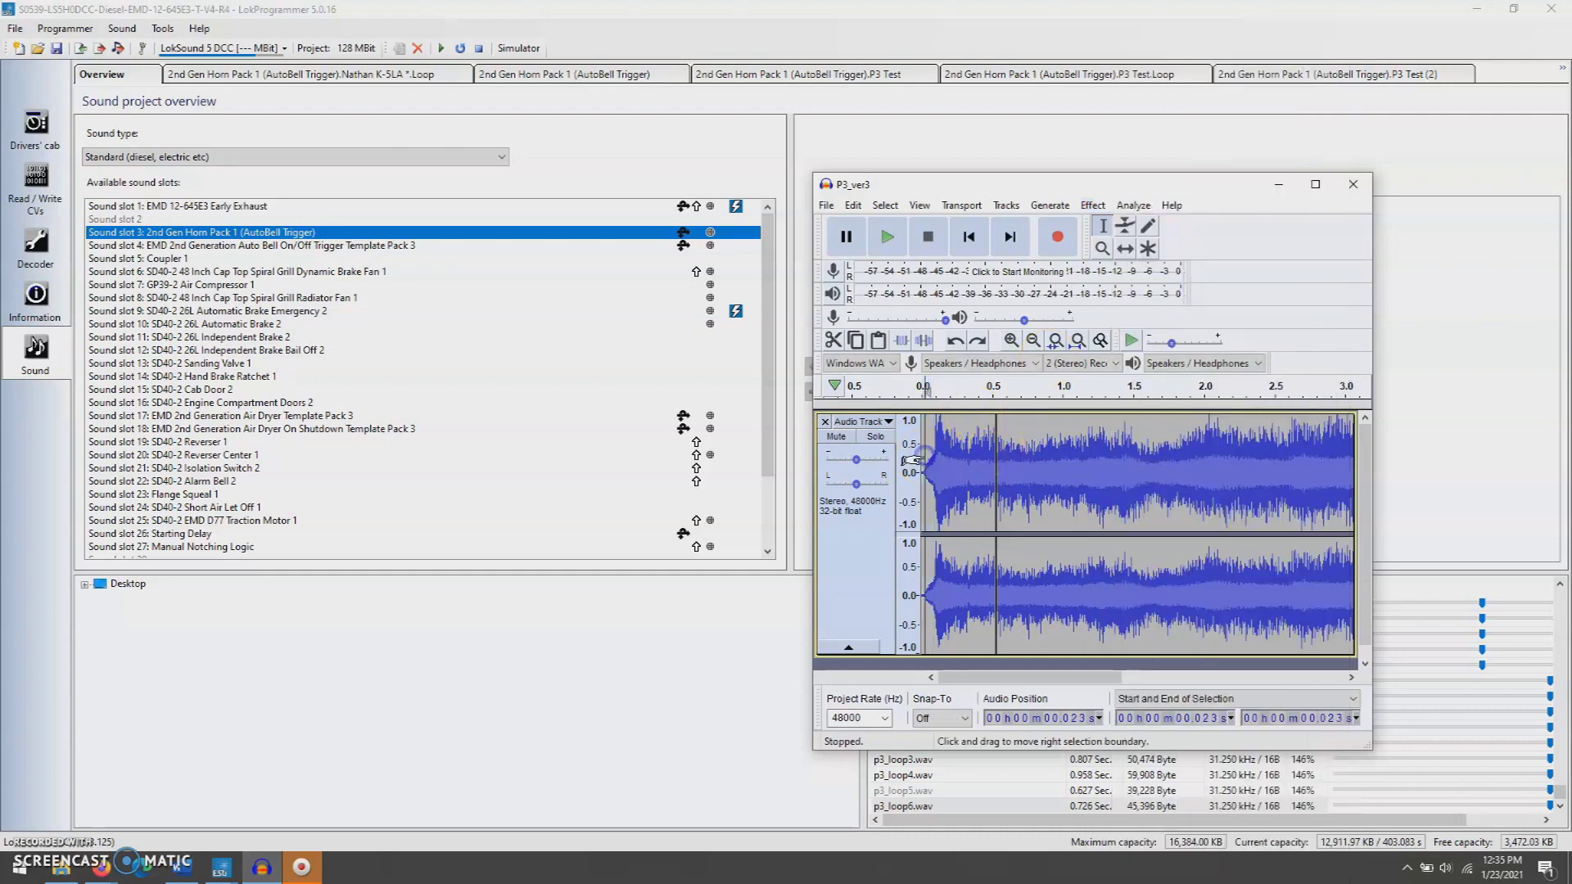
{"action": "key", "text": "space"}
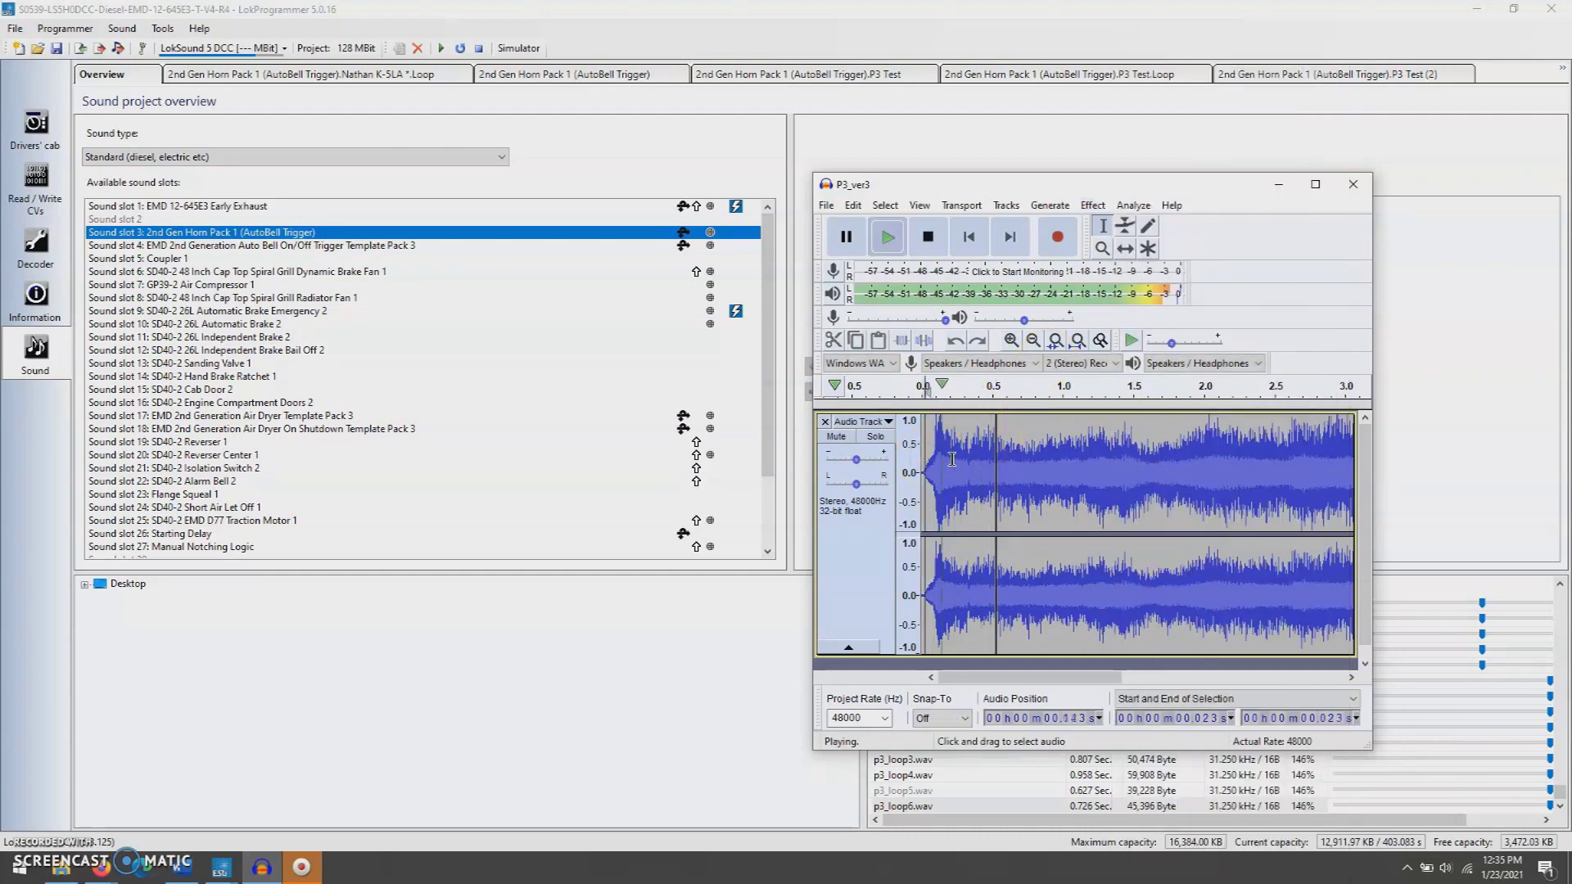
{"action": "key", "text": "space"}
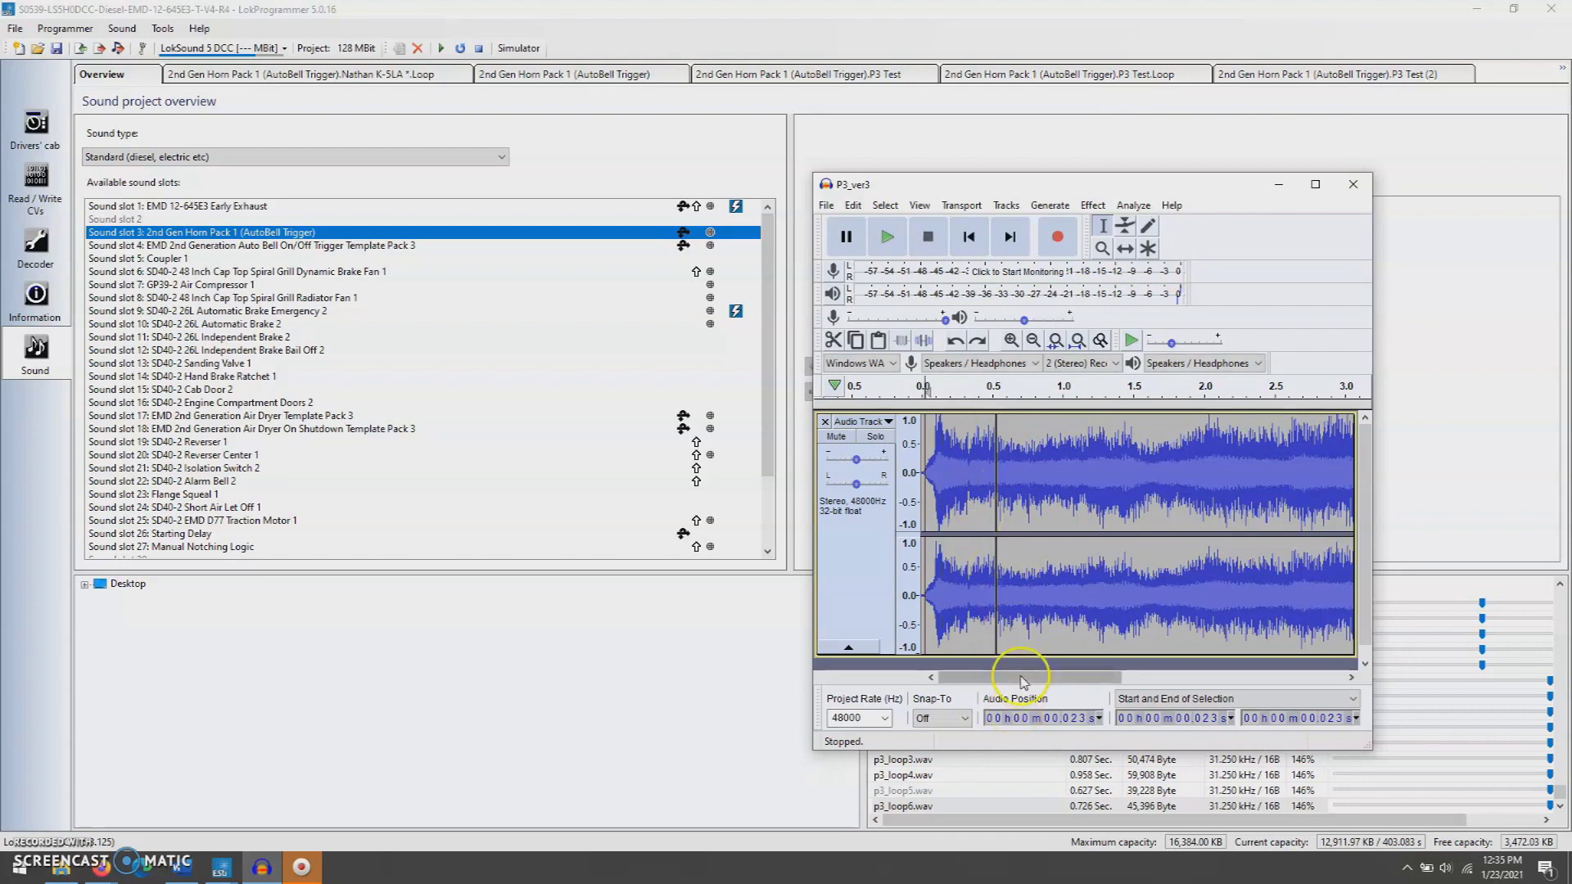
{"action": "left_click_drag", "start_coordinate": [1019, 677], "coordinate": [1239, 677]}
{"action": "left_click", "coordinate": [1206, 491]}
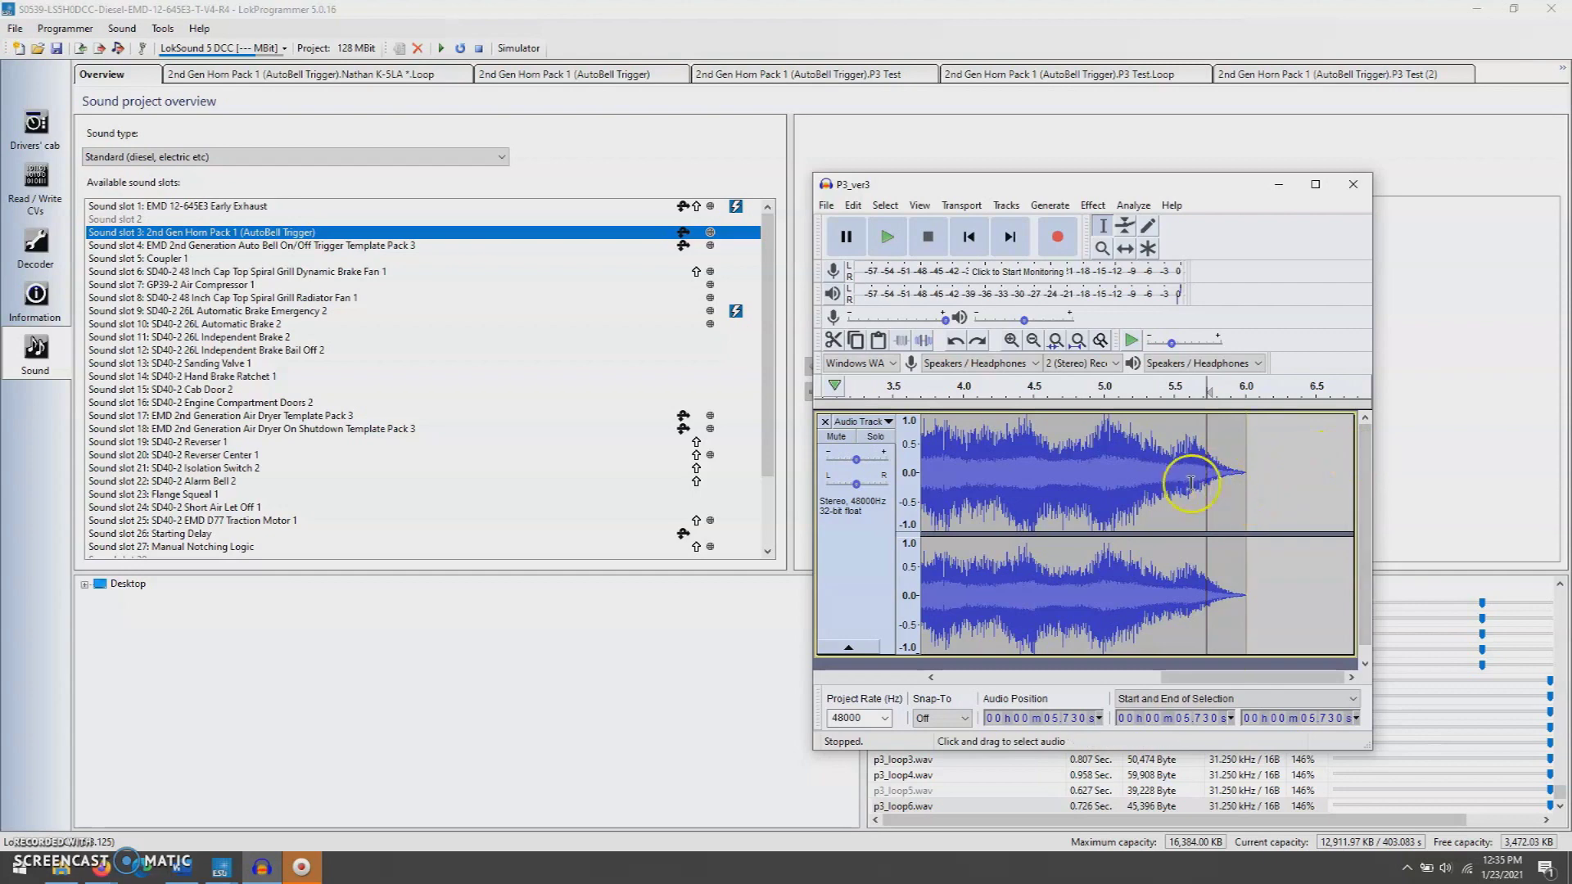
{"action": "left_click", "coordinate": [1168, 481]}
{"action": "key", "text": "space"}
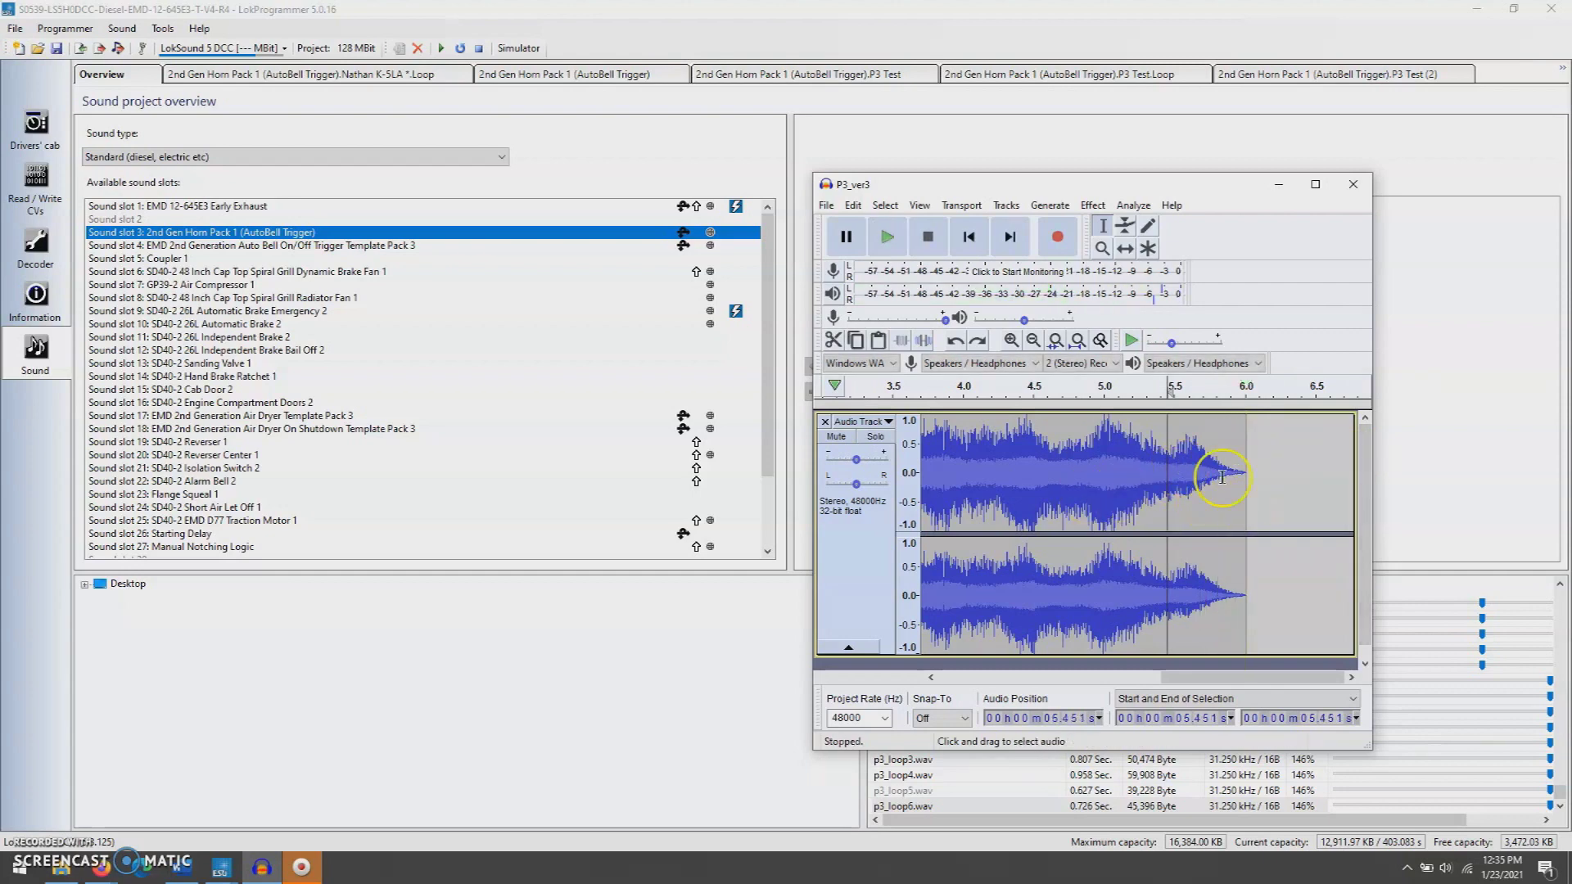
{"action": "left_click", "coordinate": [1224, 472]}
{"action": "left_click", "coordinate": [1224, 472]}
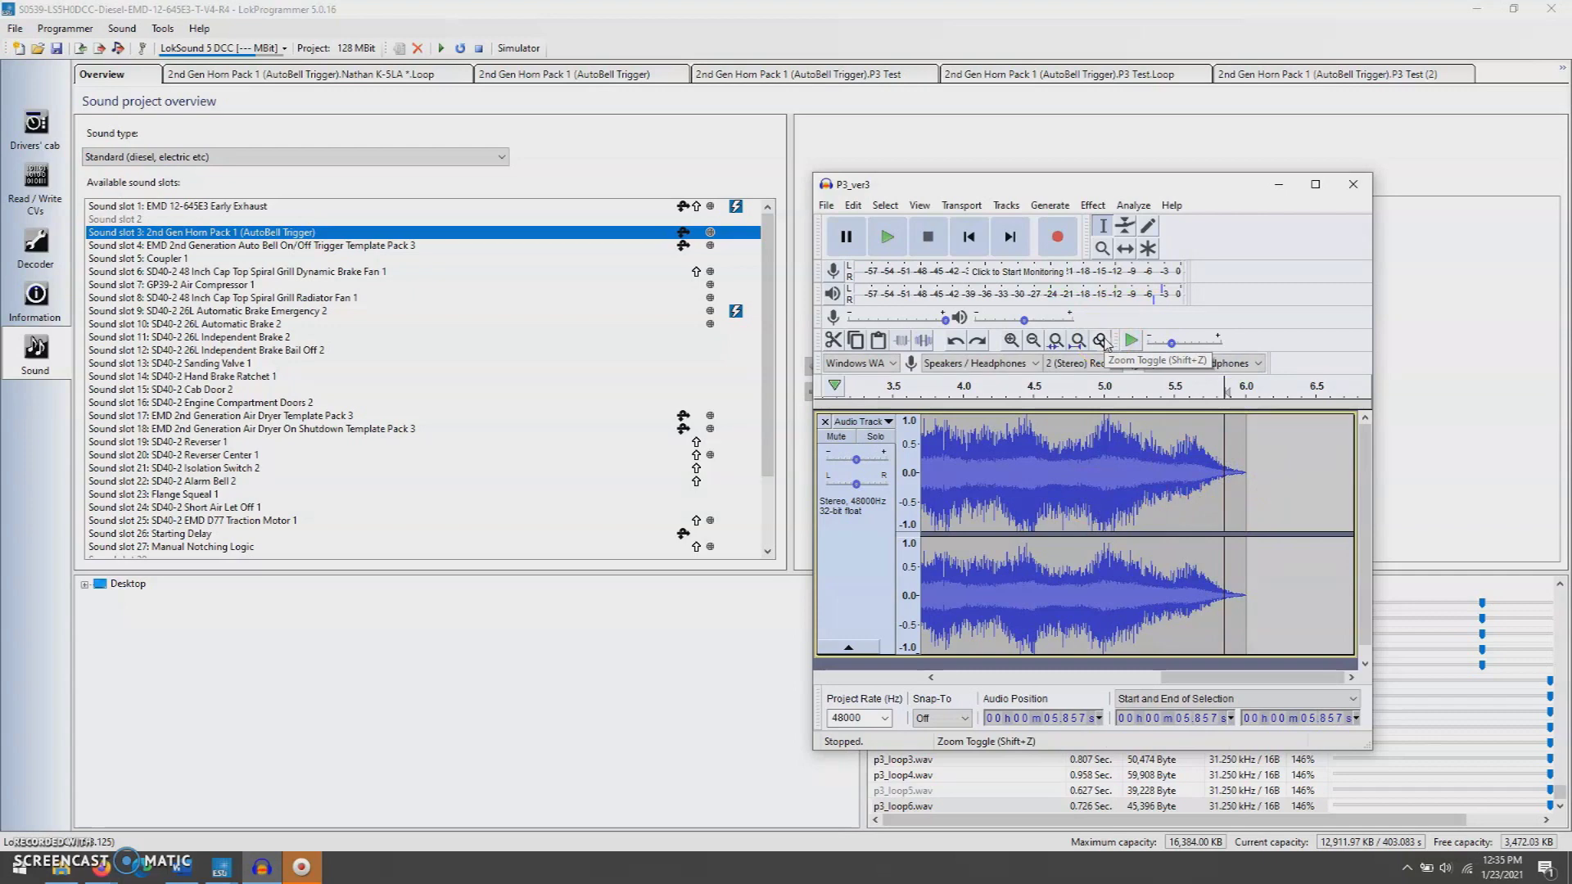
{"action": "left_click", "coordinate": [1137, 455]}
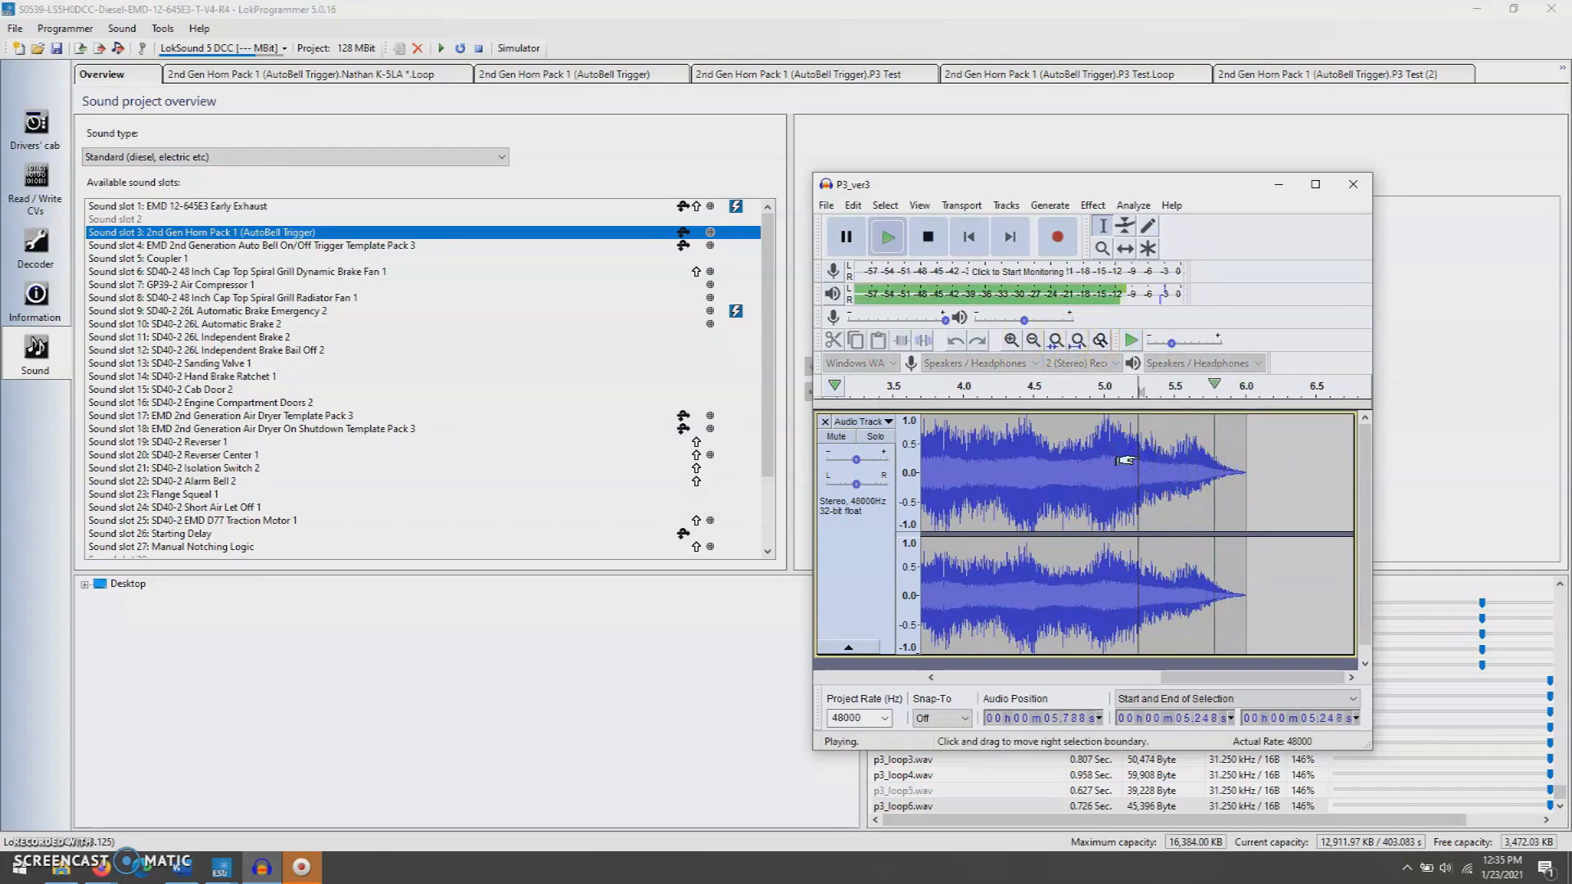
{"action": "key", "text": "space"}
{"action": "left_click", "coordinate": [1310, 425]}
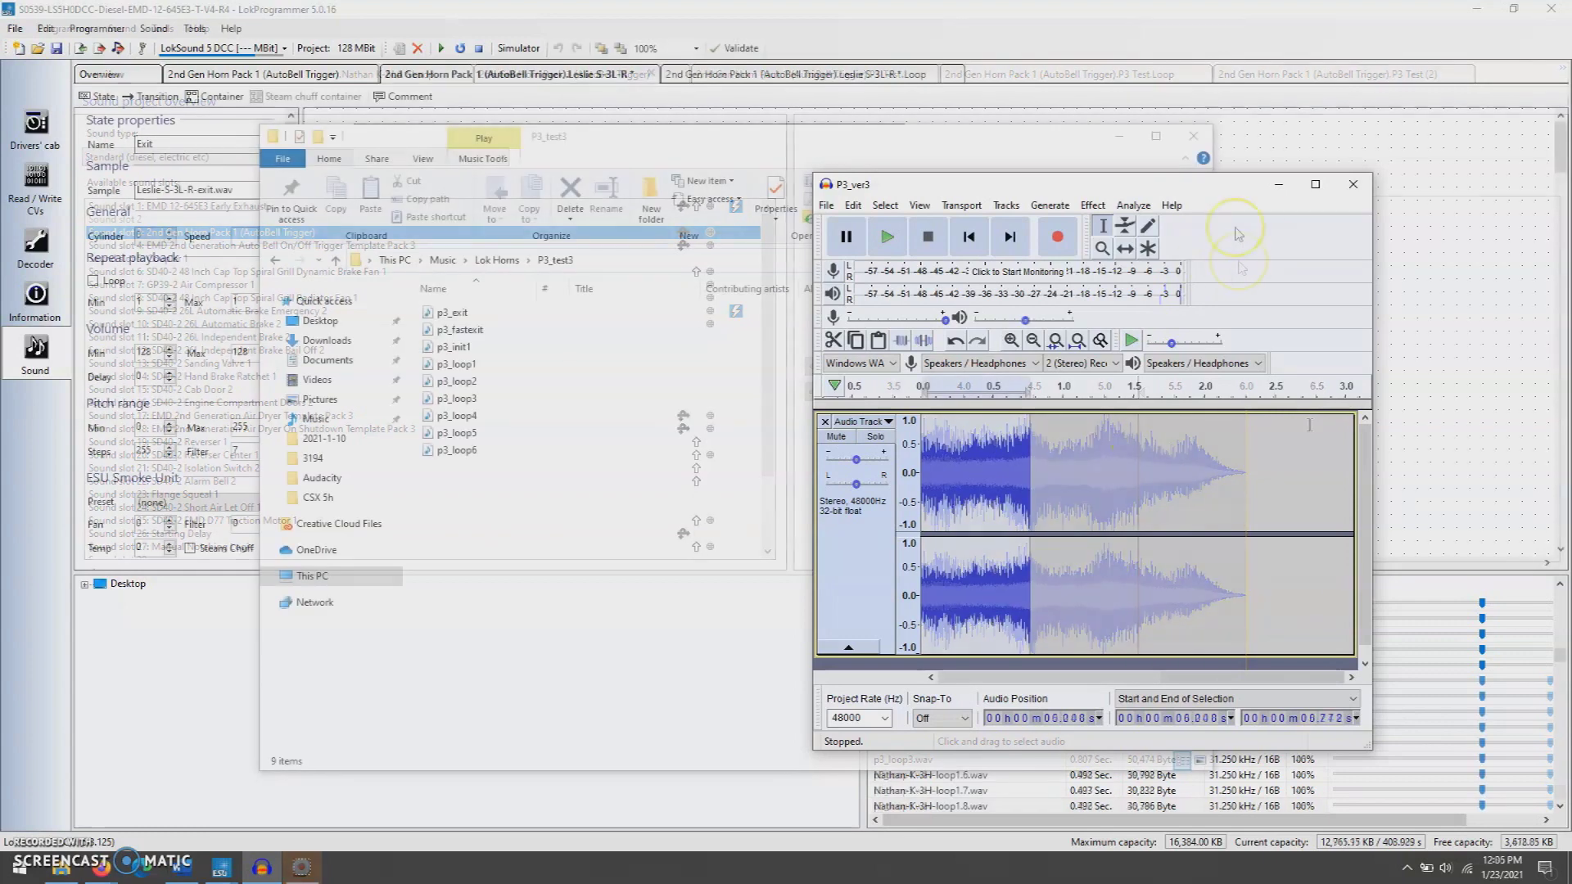
Add all nine p3 WAV files from Lok Horns\P3_test3 to LokProgrammer's sound list.
{"action": "left_click", "coordinate": [1277, 183]}
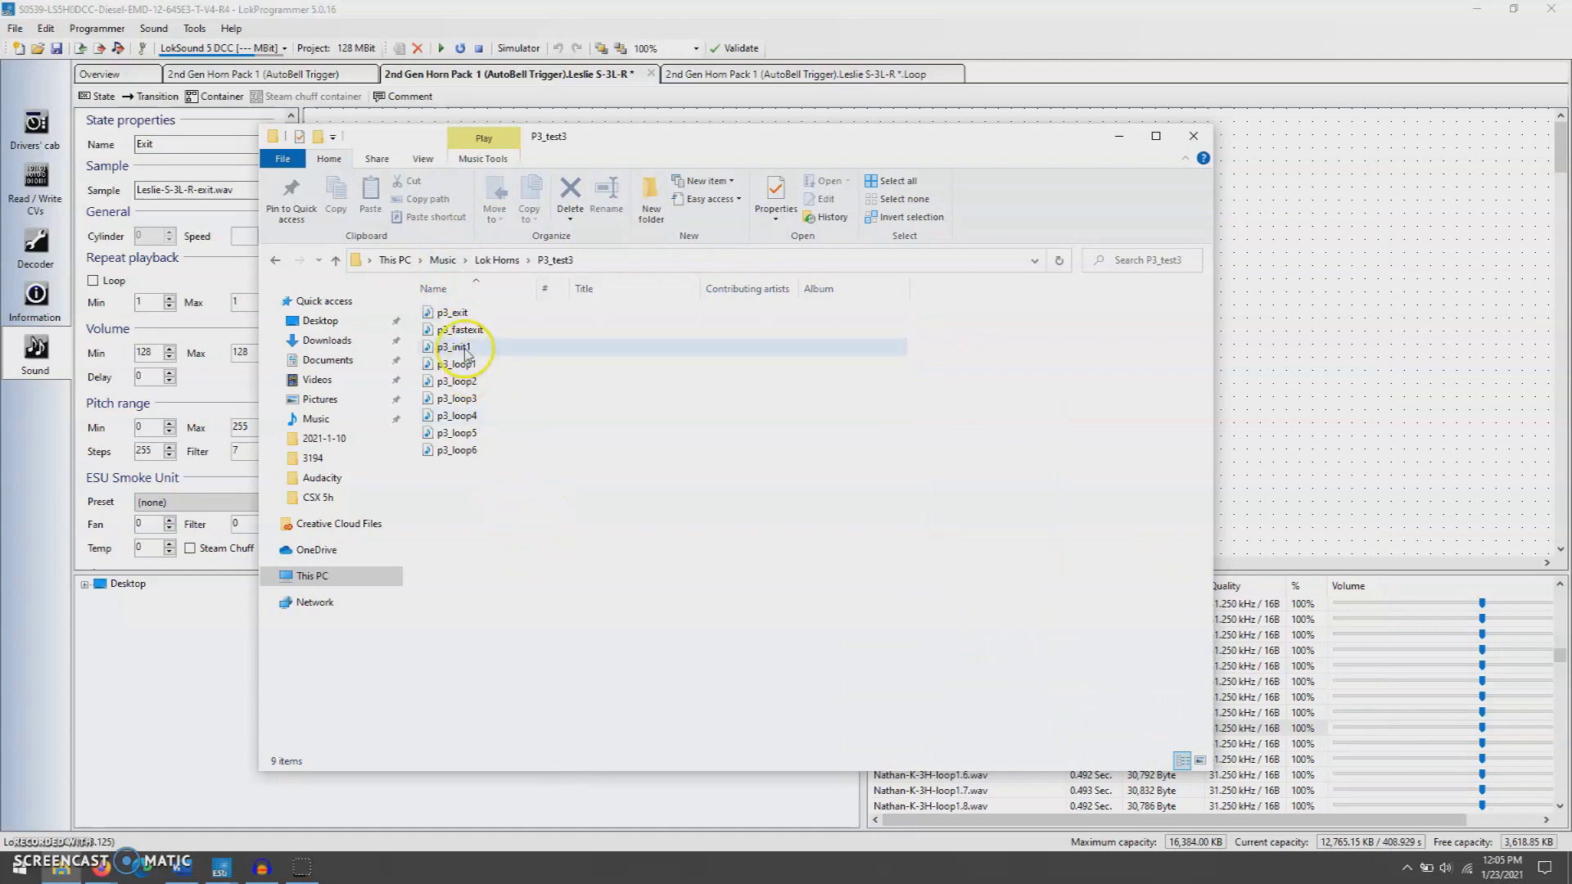
{"action": "left_click", "coordinate": [1281, 745]}
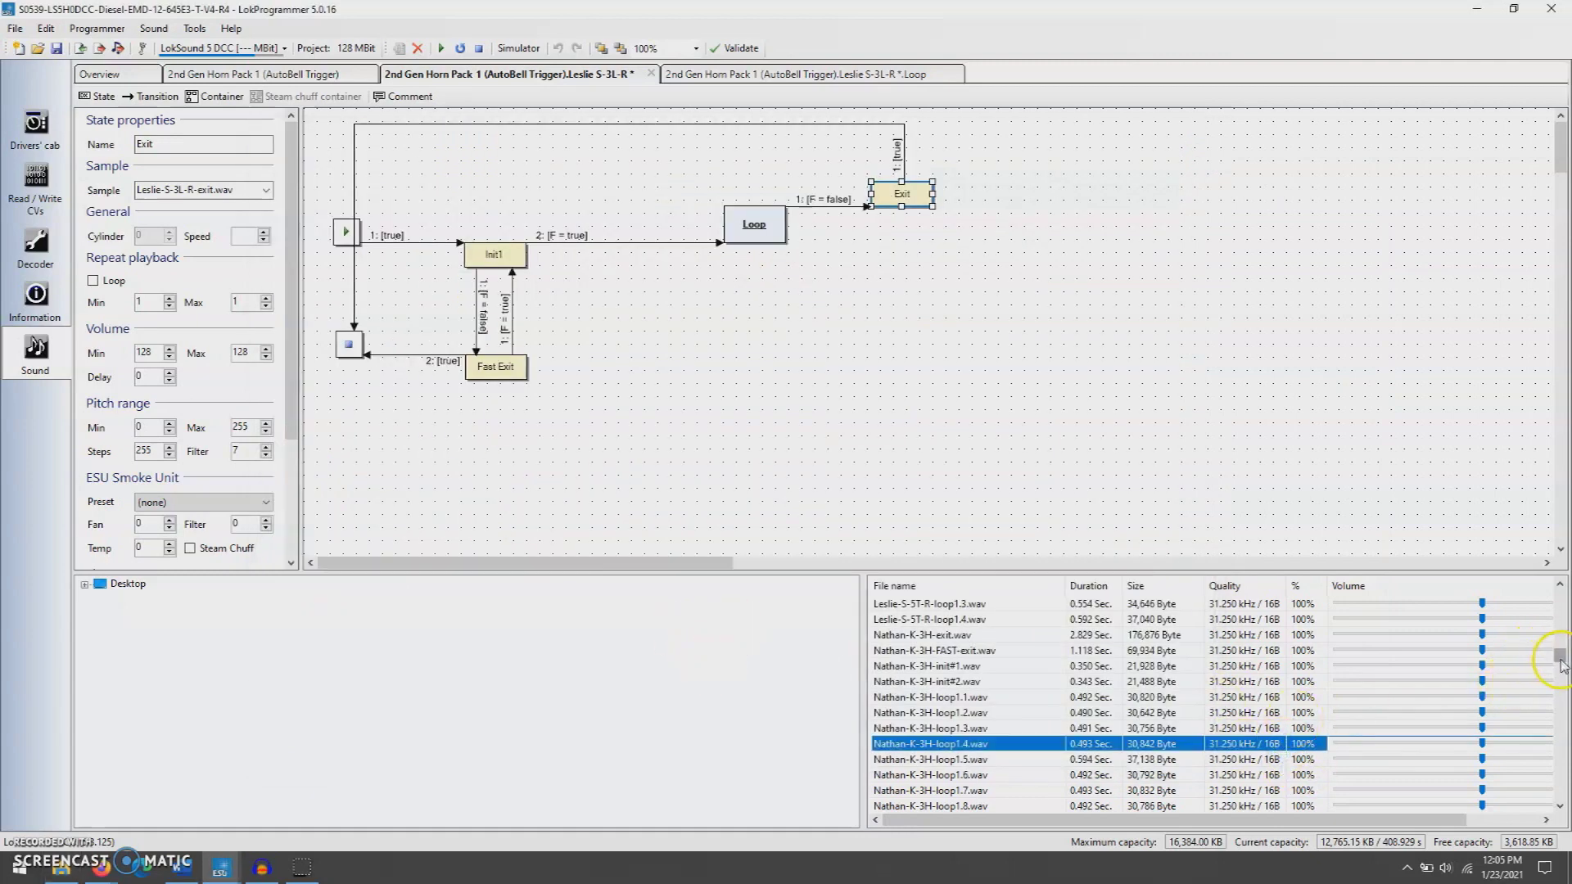
{"action": "left_click_drag", "start_coordinate": [1559, 655], "coordinate": [1563, 802]}
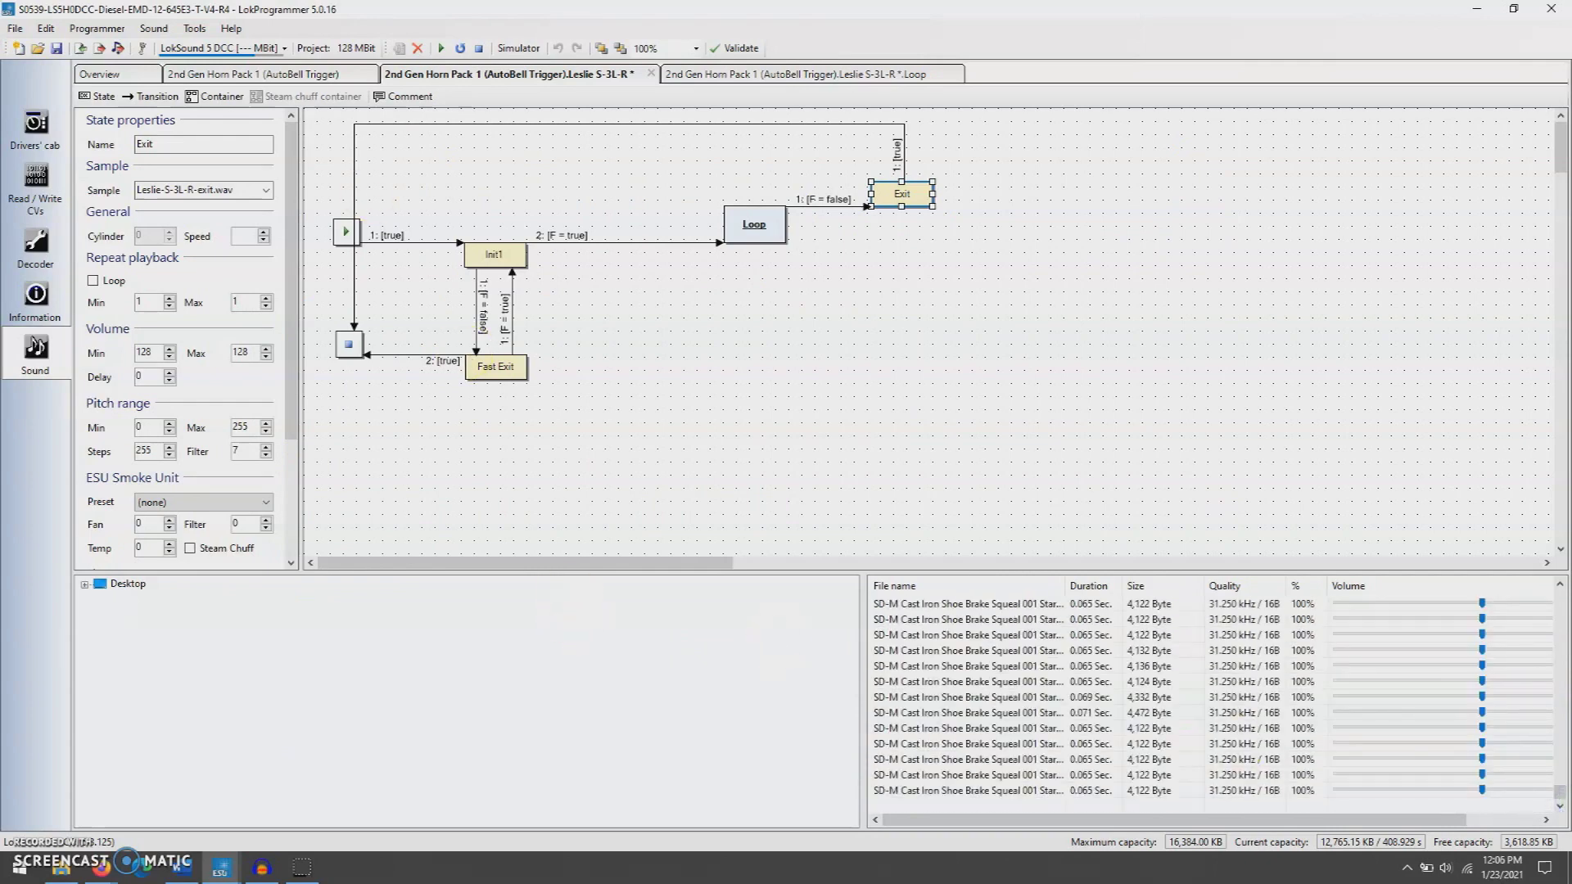
{"action": "left_click", "coordinate": [153, 28]}
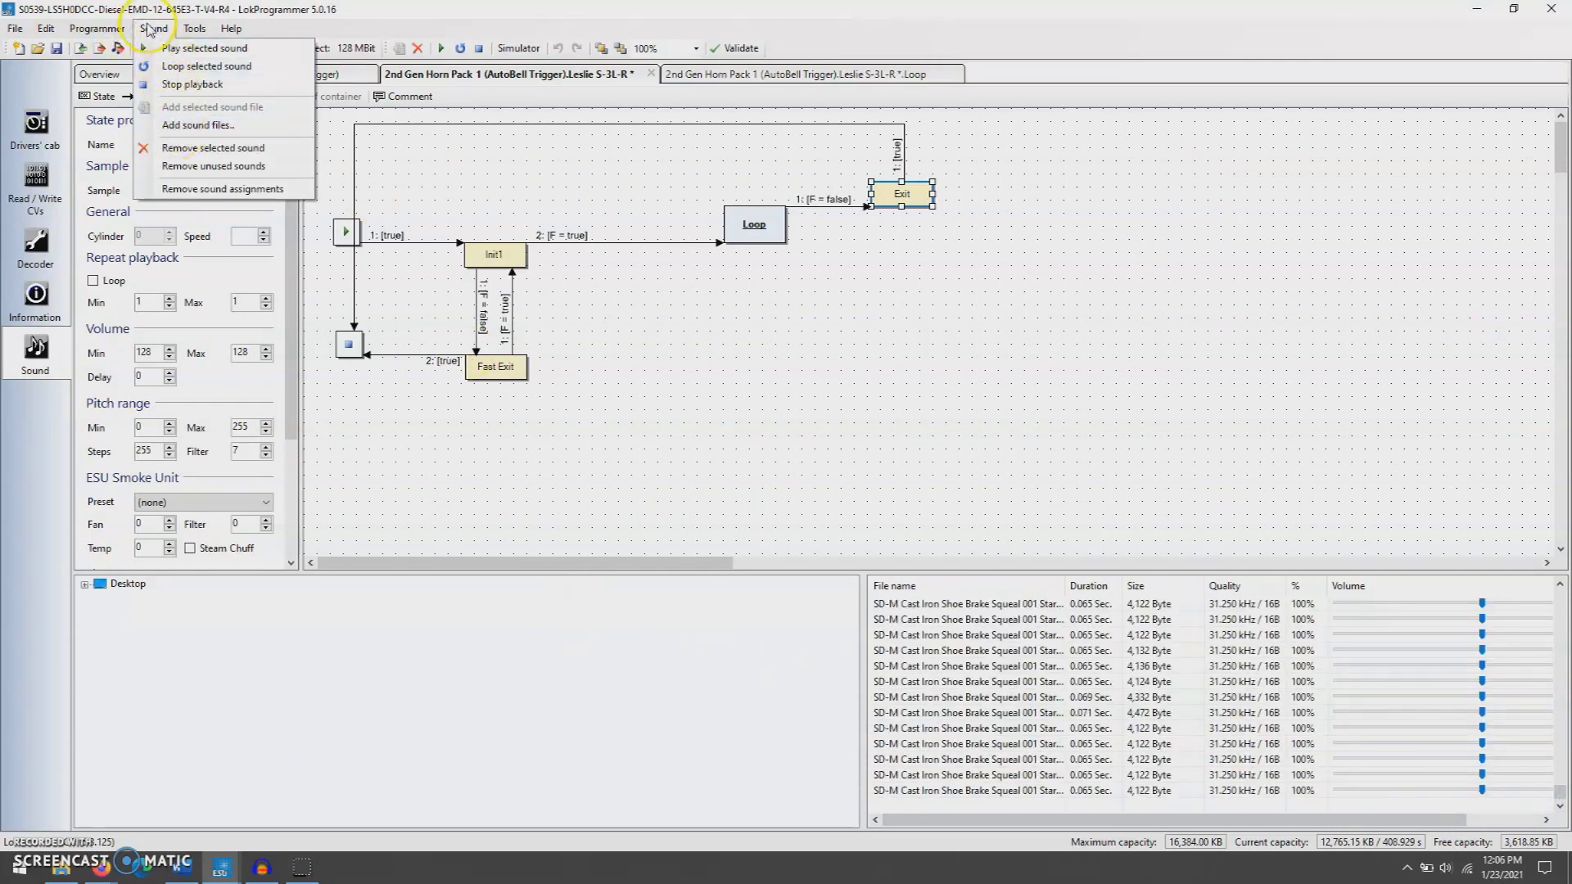
{"action": "left_click", "coordinate": [197, 124]}
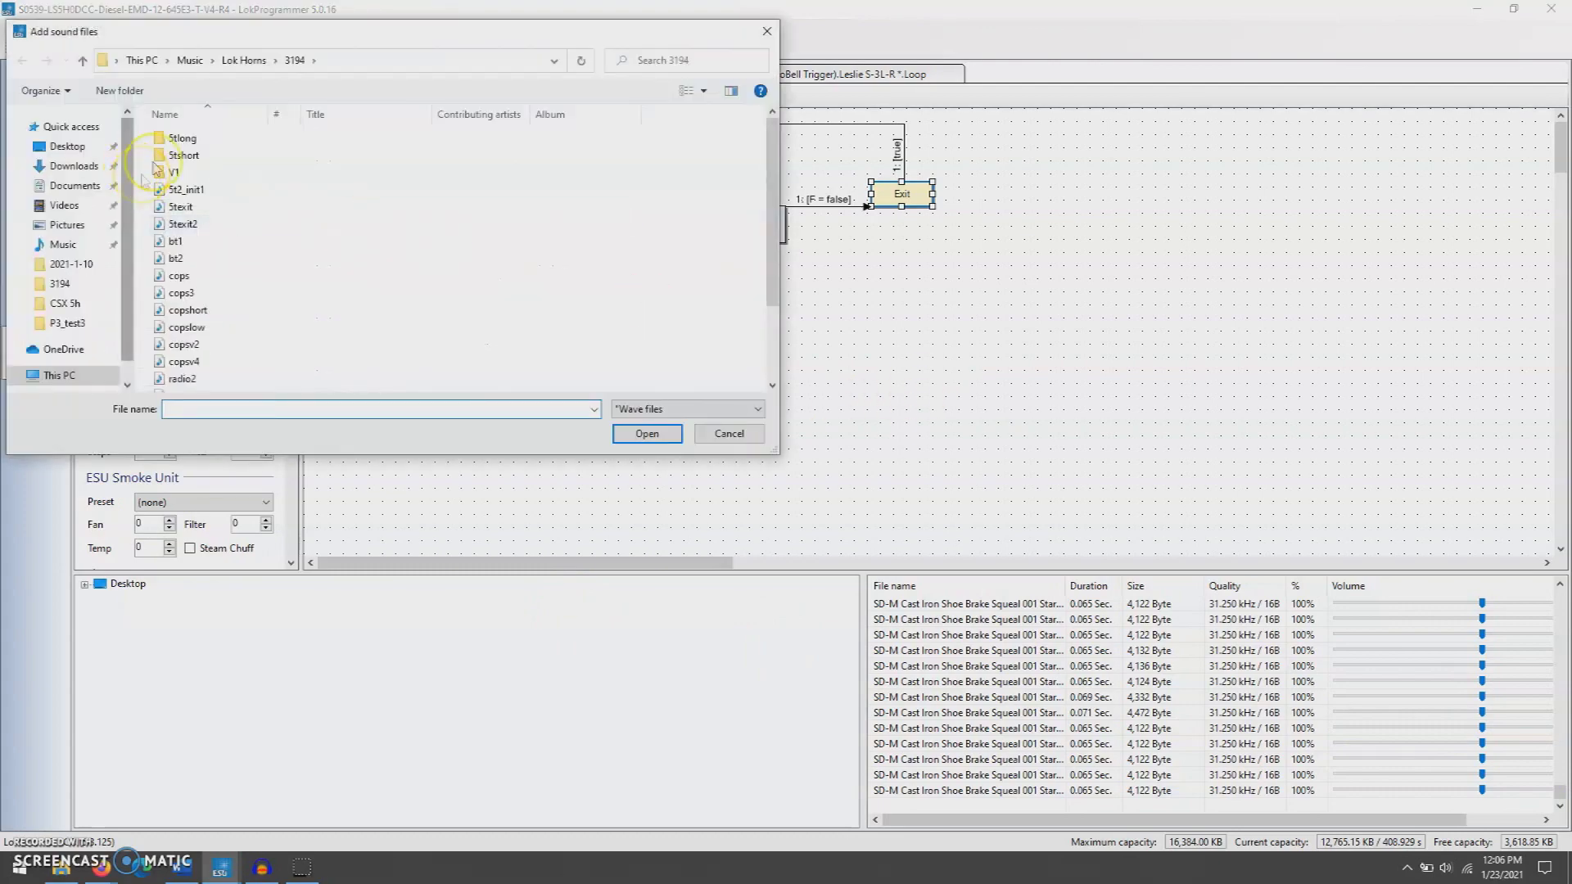
{"action": "left_click", "coordinate": [237, 61]}
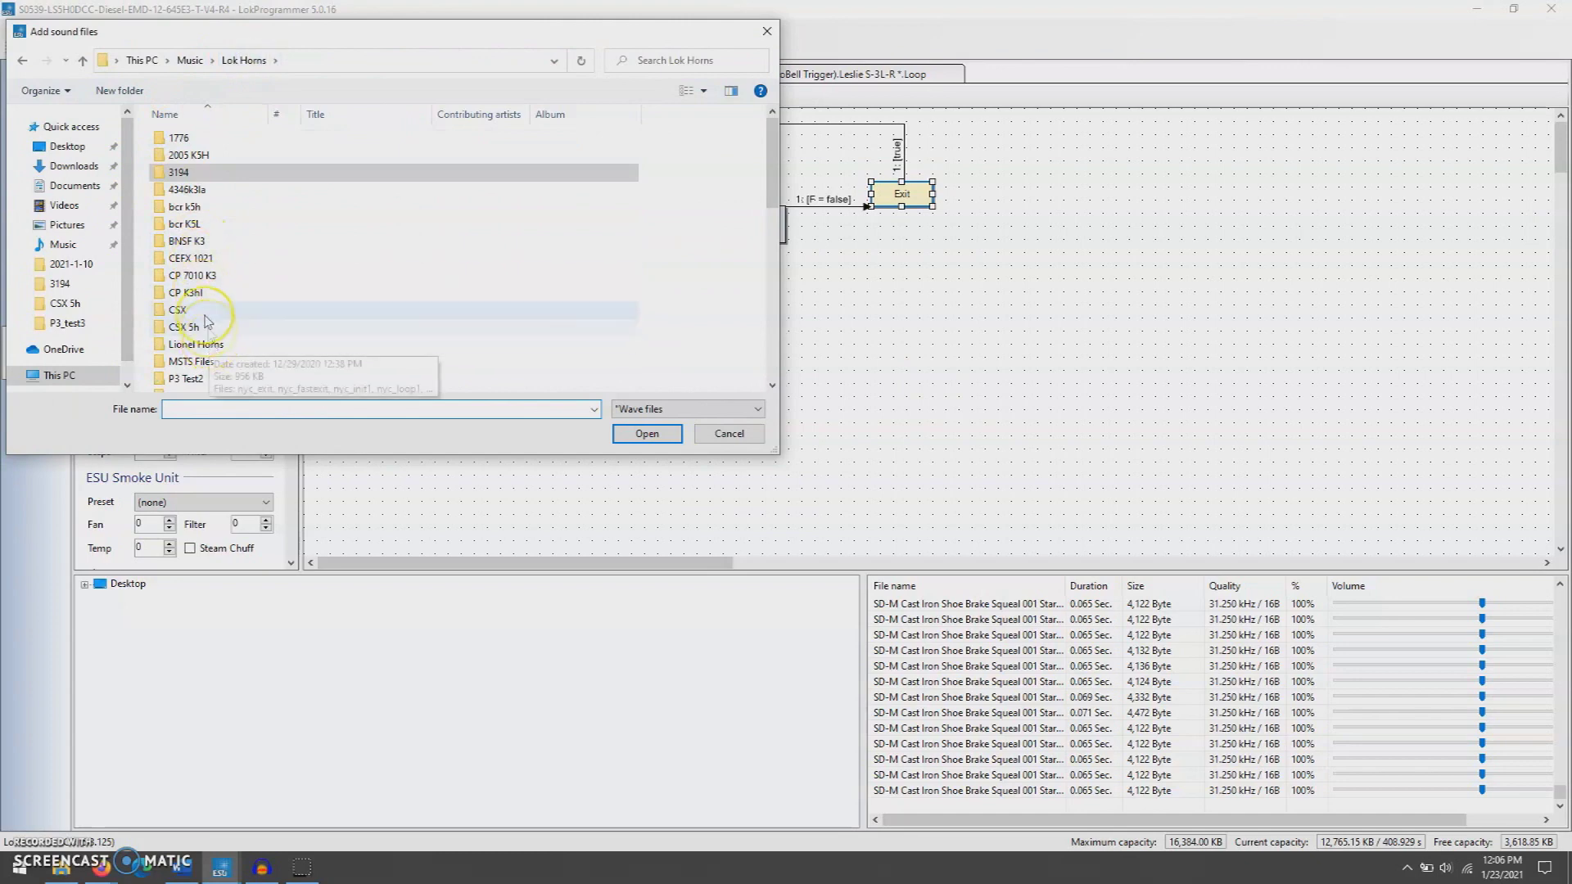
{"action": "scroll", "coordinate": [215, 352], "scroll_direction": "down", "scroll_amount": 2}
{"action": "double_click", "coordinate": [209, 300]}
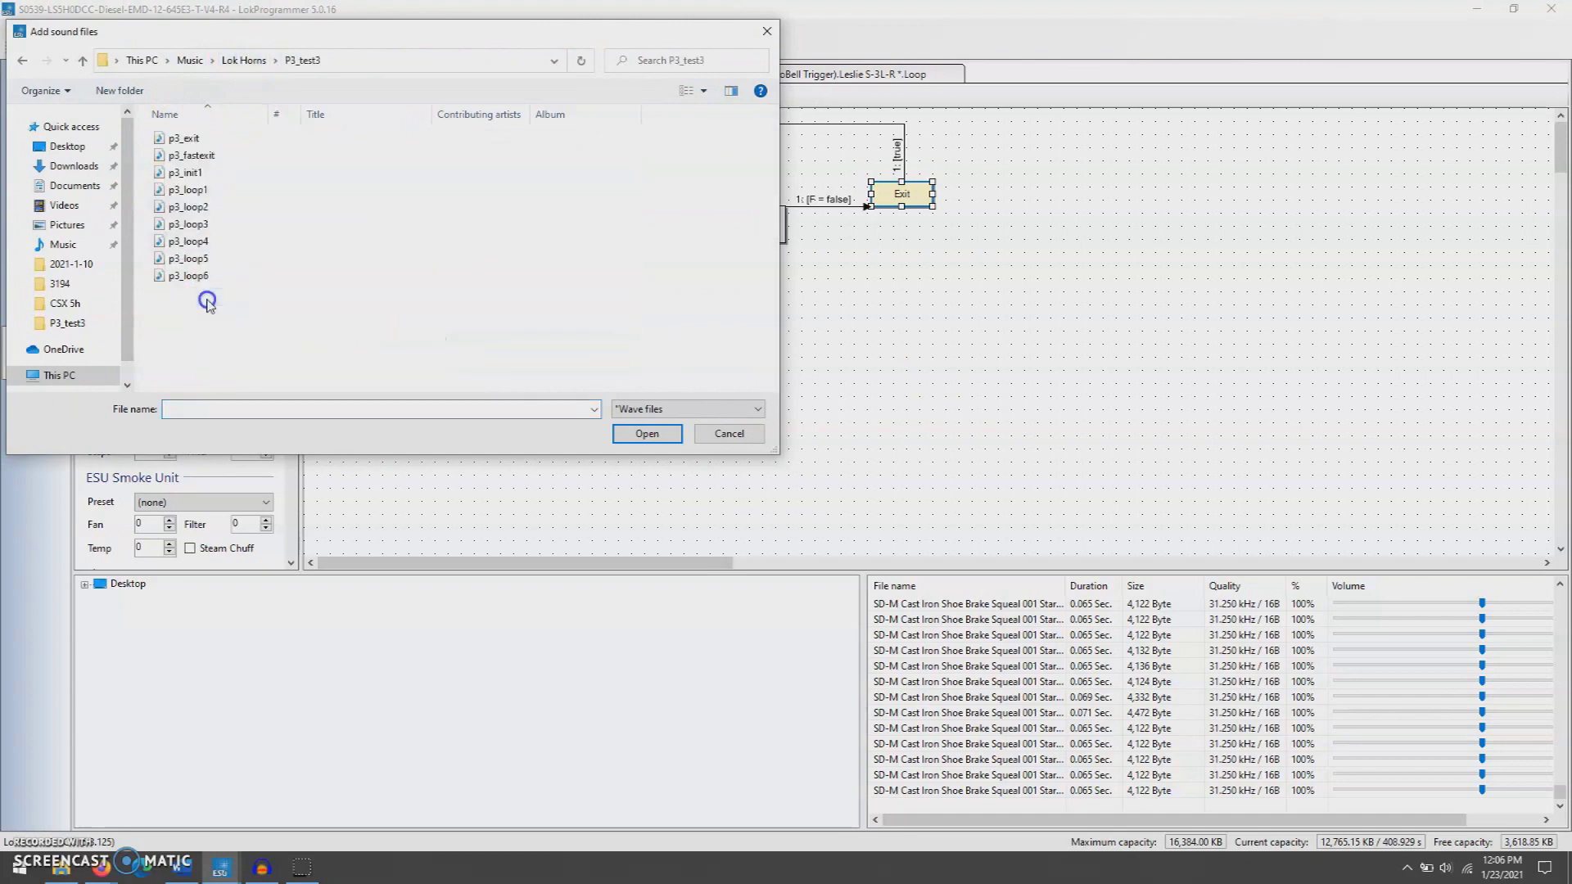
{"action": "key", "text": "ctrl+a"}
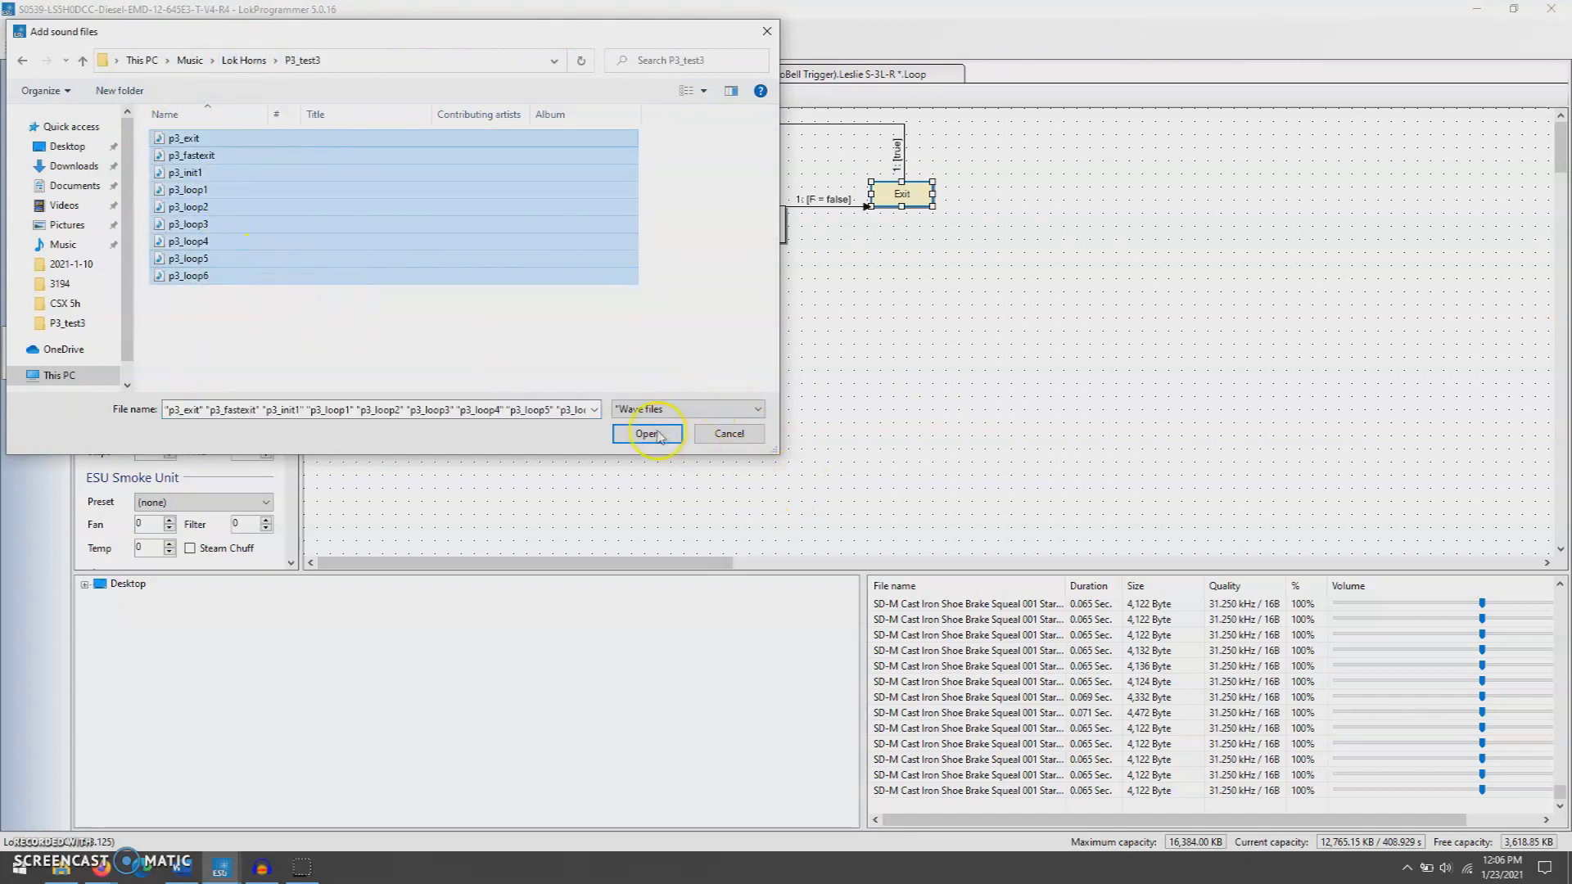
{"action": "left_click", "coordinate": [634, 433]}
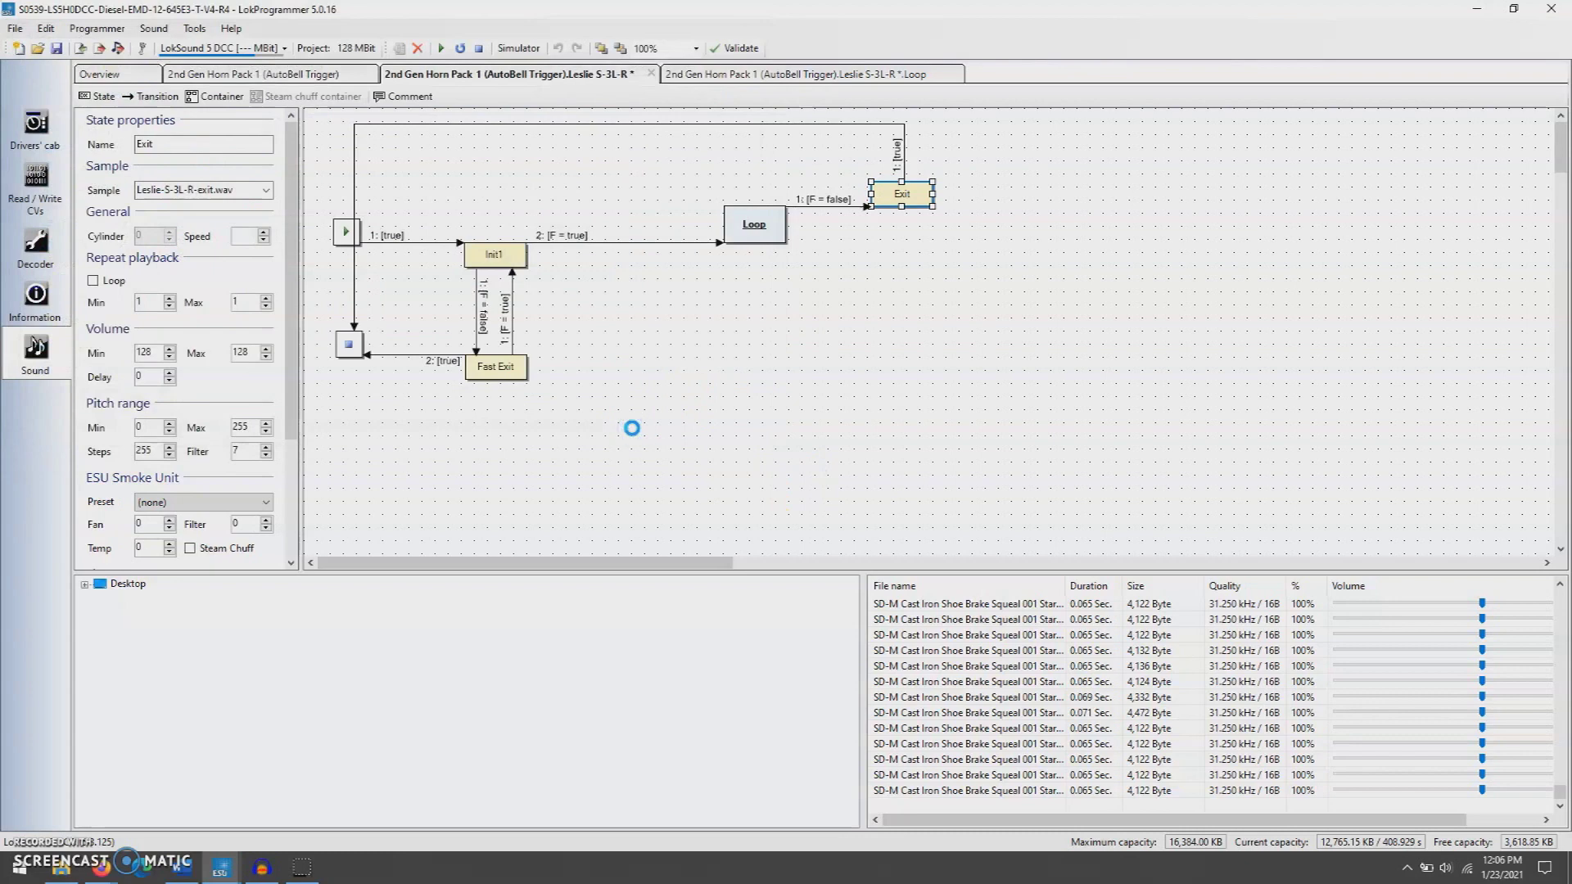
{"action": "left_click", "coordinate": [1521, 838]}
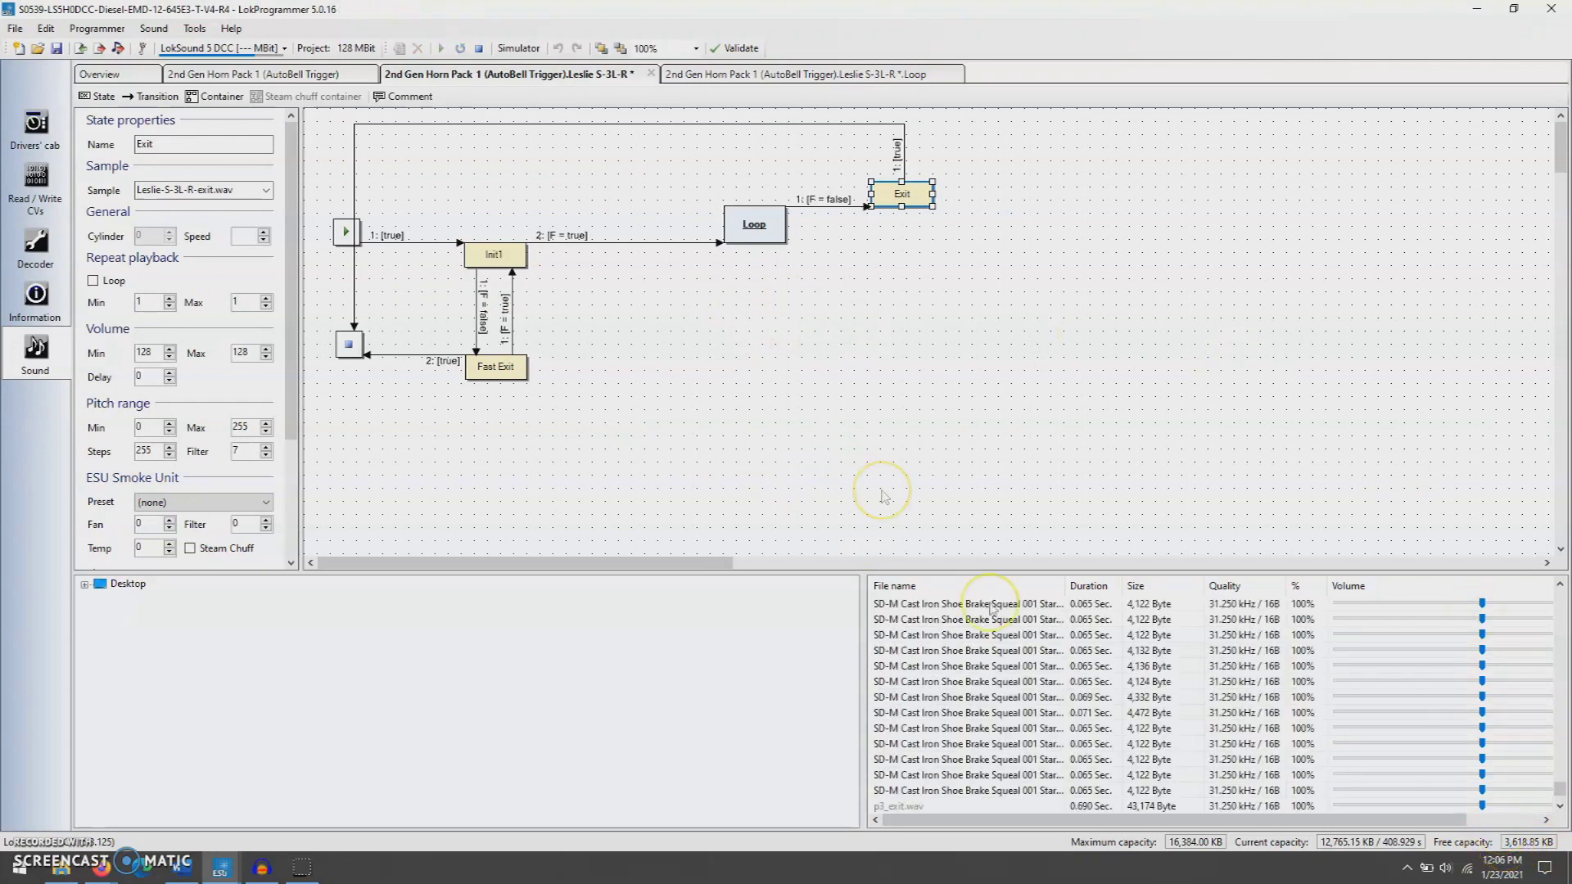
Select the nine p3 samples from p3_exit to p3_loop6 and raise their volume to 174%.
{"action": "left_click_drag", "start_coordinate": [1560, 790], "coordinate": [1564, 809]}
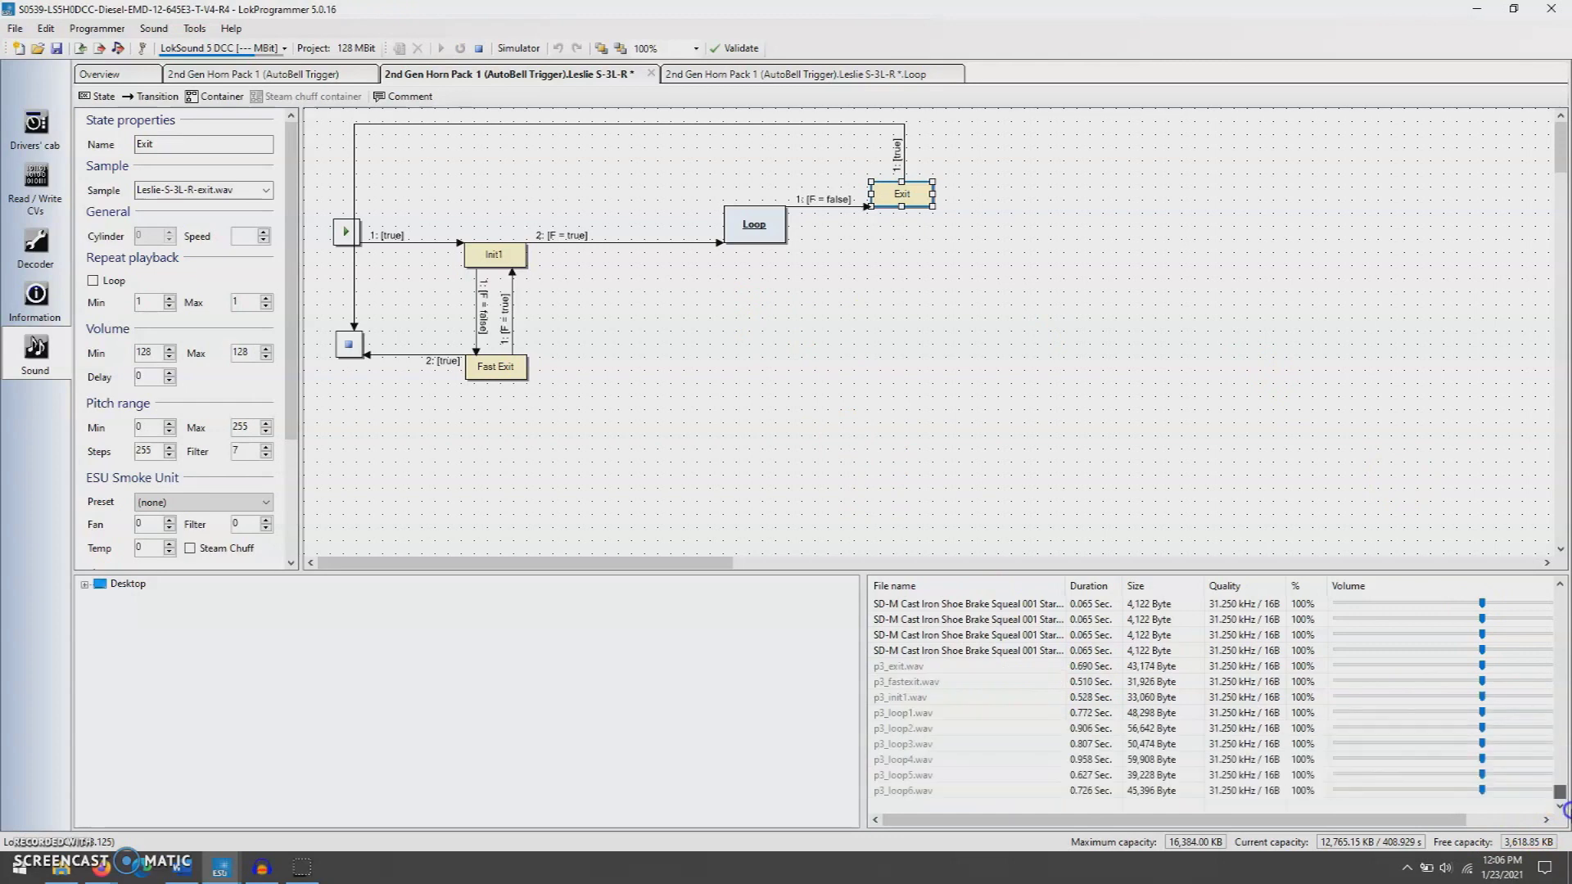
{"action": "left_click", "coordinate": [909, 704]}
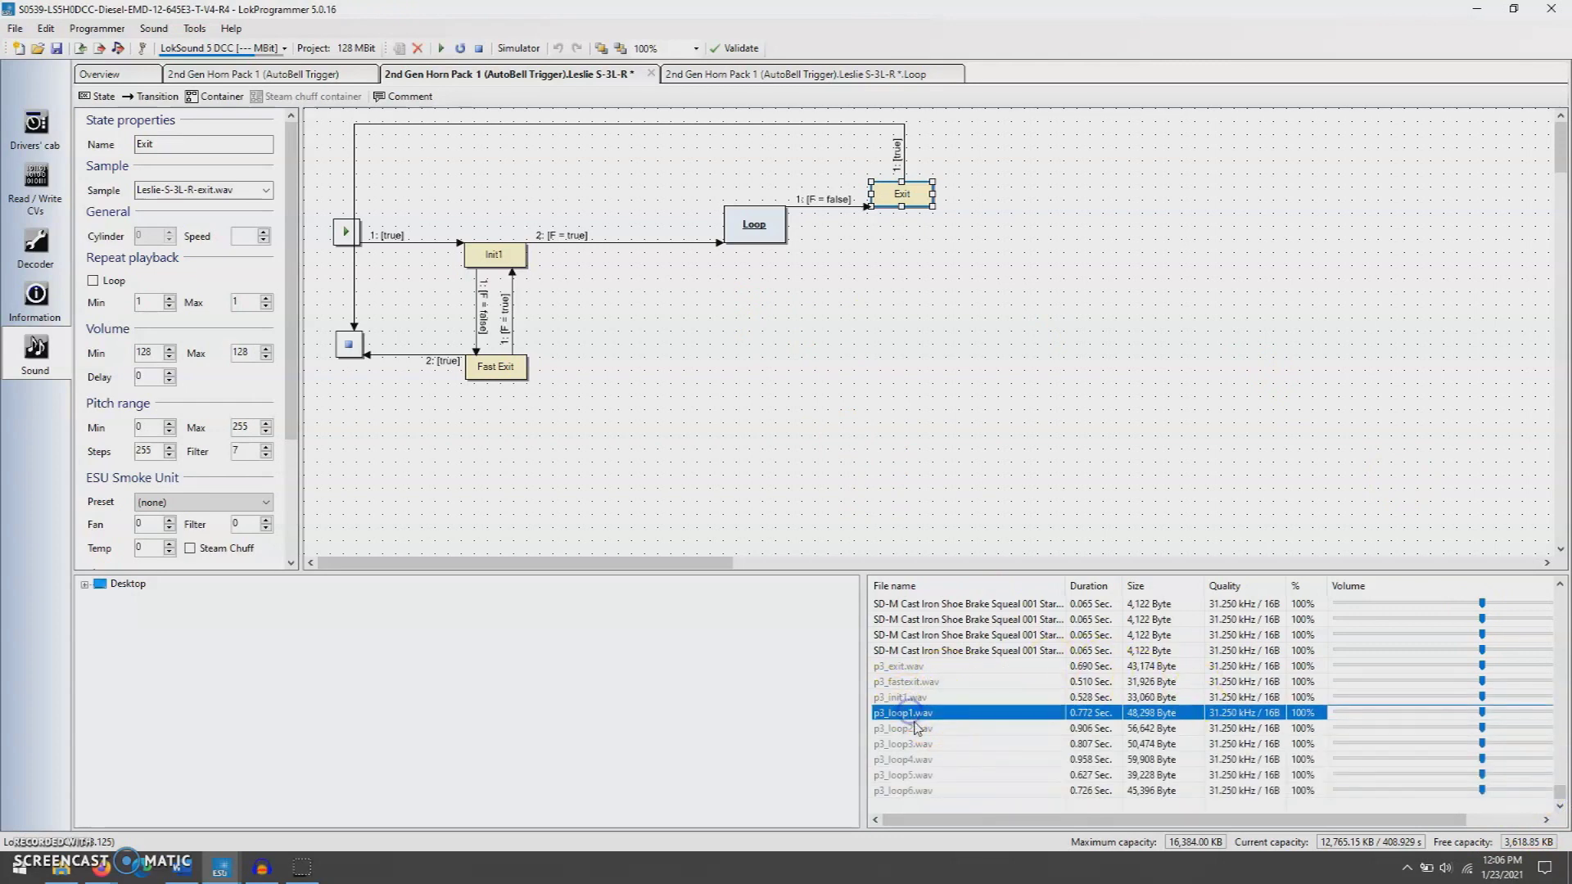
{"action": "left_click", "coordinate": [916, 775]}
{"action": "left_click", "coordinate": [918, 790]}
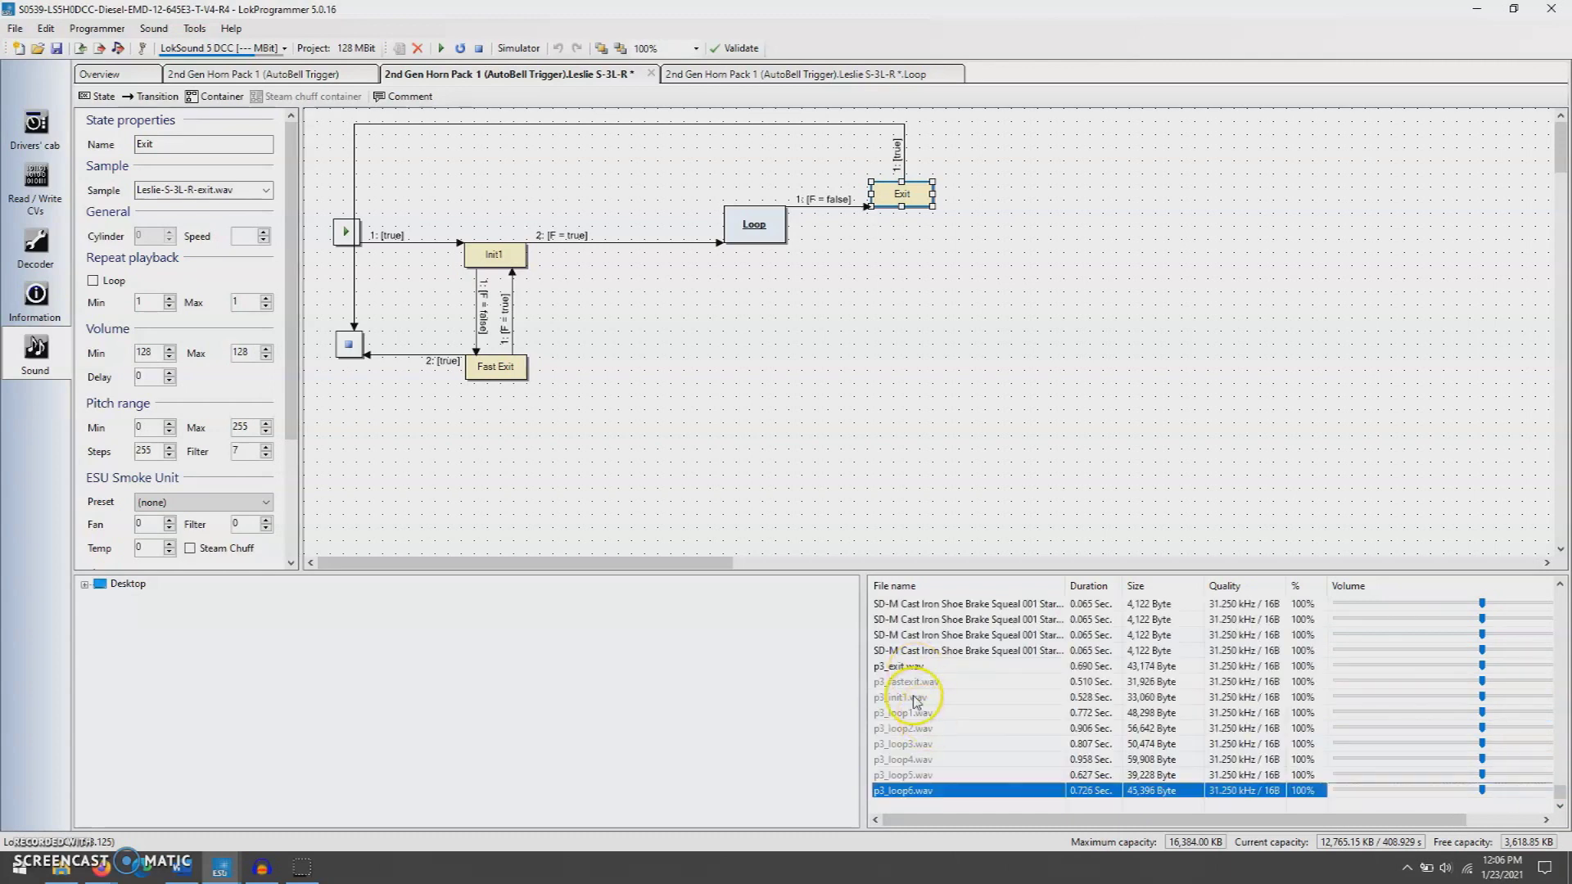
{"action": "left_click", "coordinate": [903, 666], "text": "shift"}
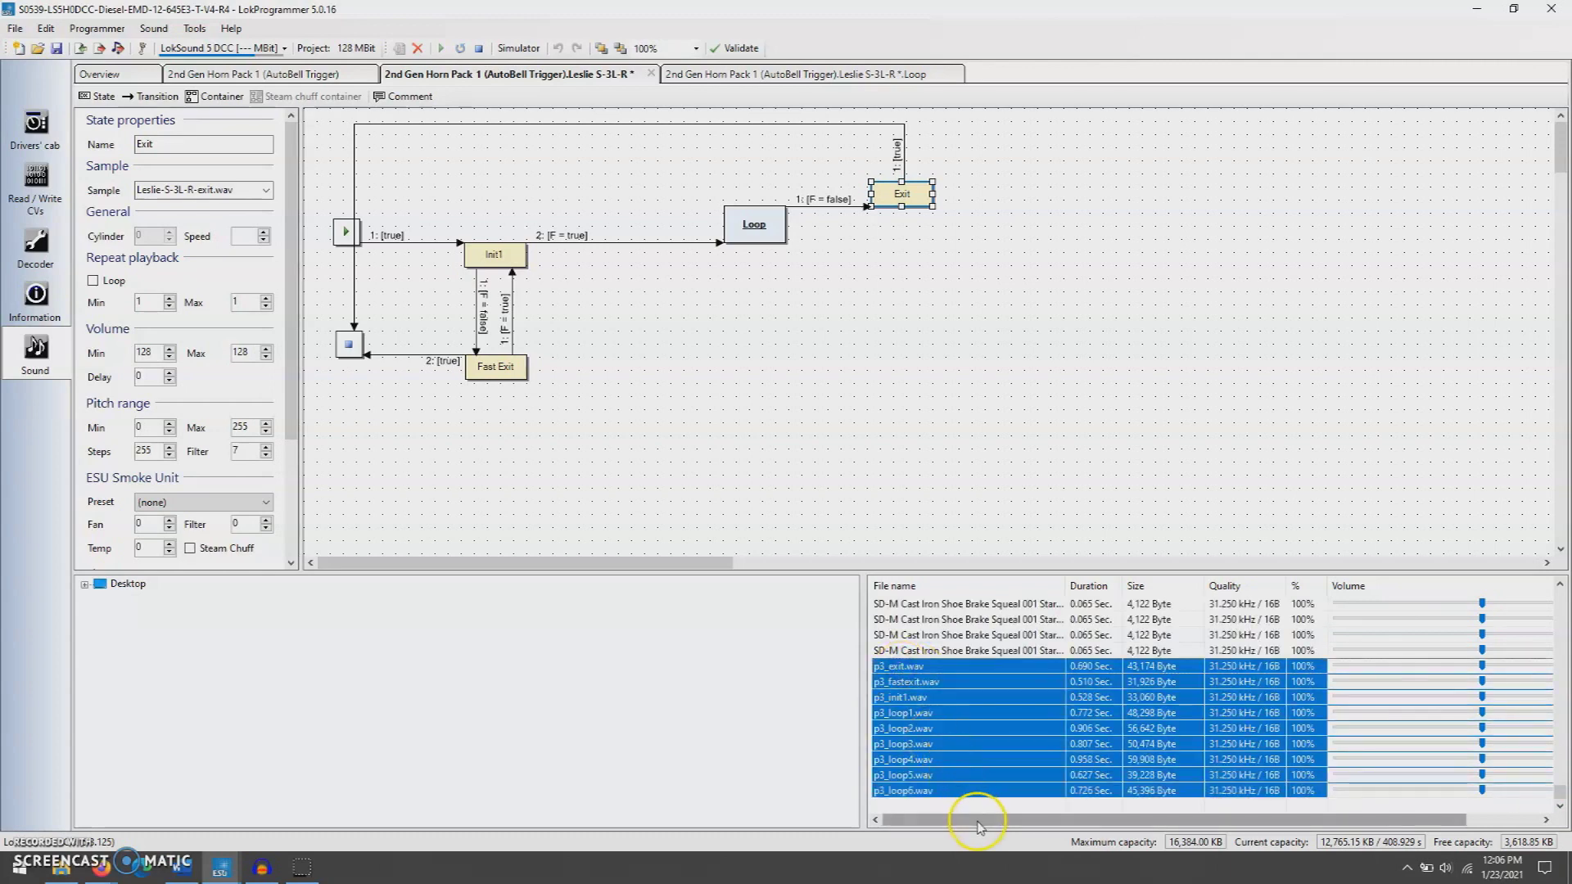
{"action": "left_click_drag", "start_coordinate": [983, 819], "coordinate": [1051, 827]}
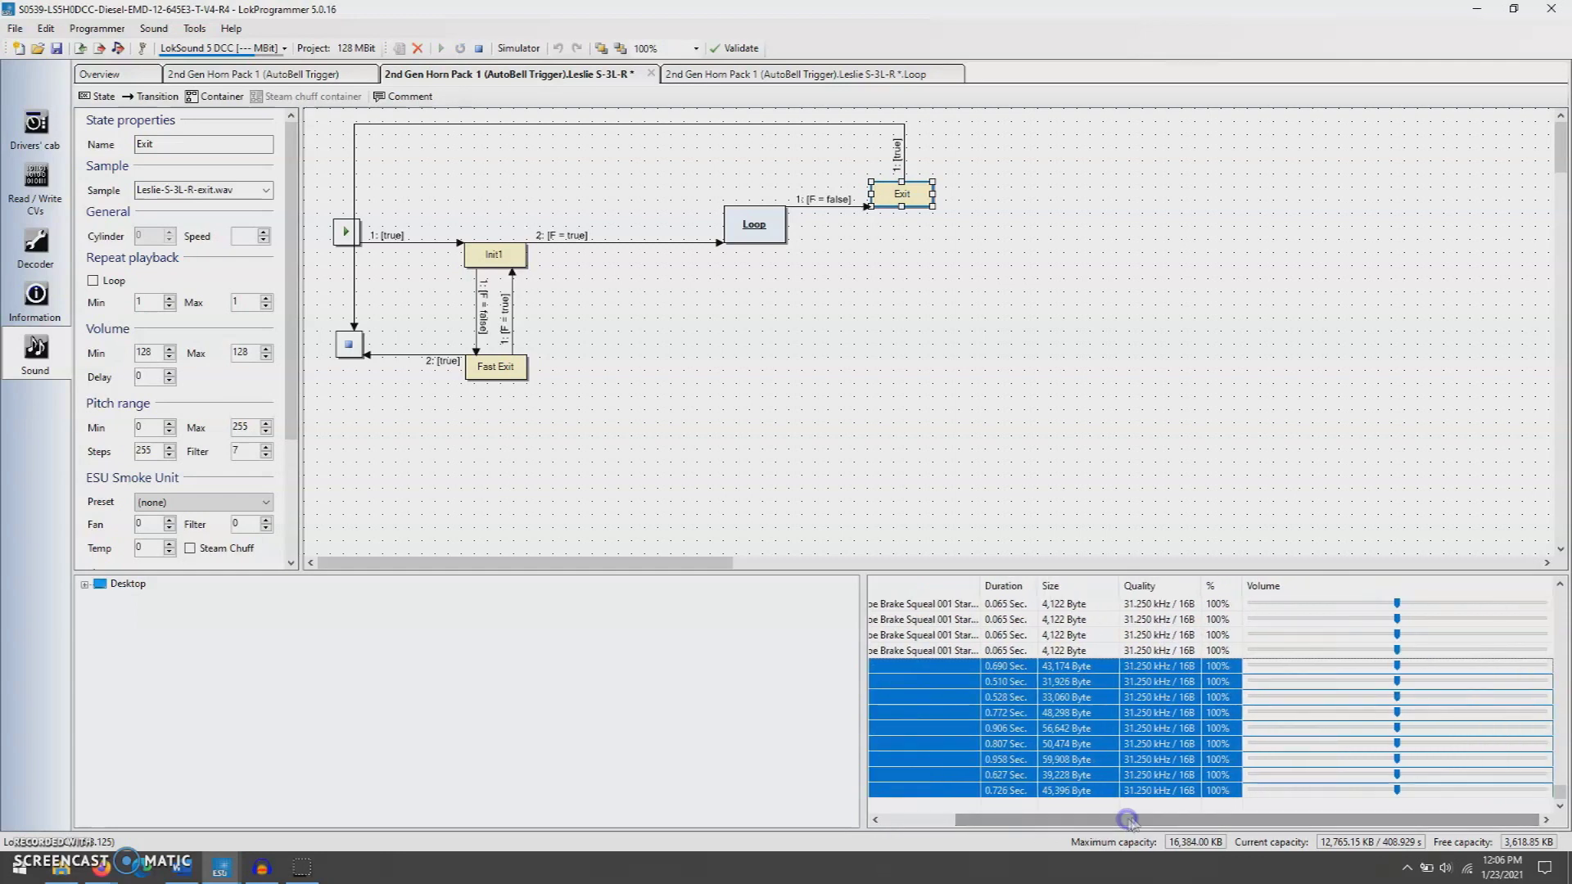
{"action": "left_click_drag", "start_coordinate": [1398, 666], "coordinate": [1507, 673]}
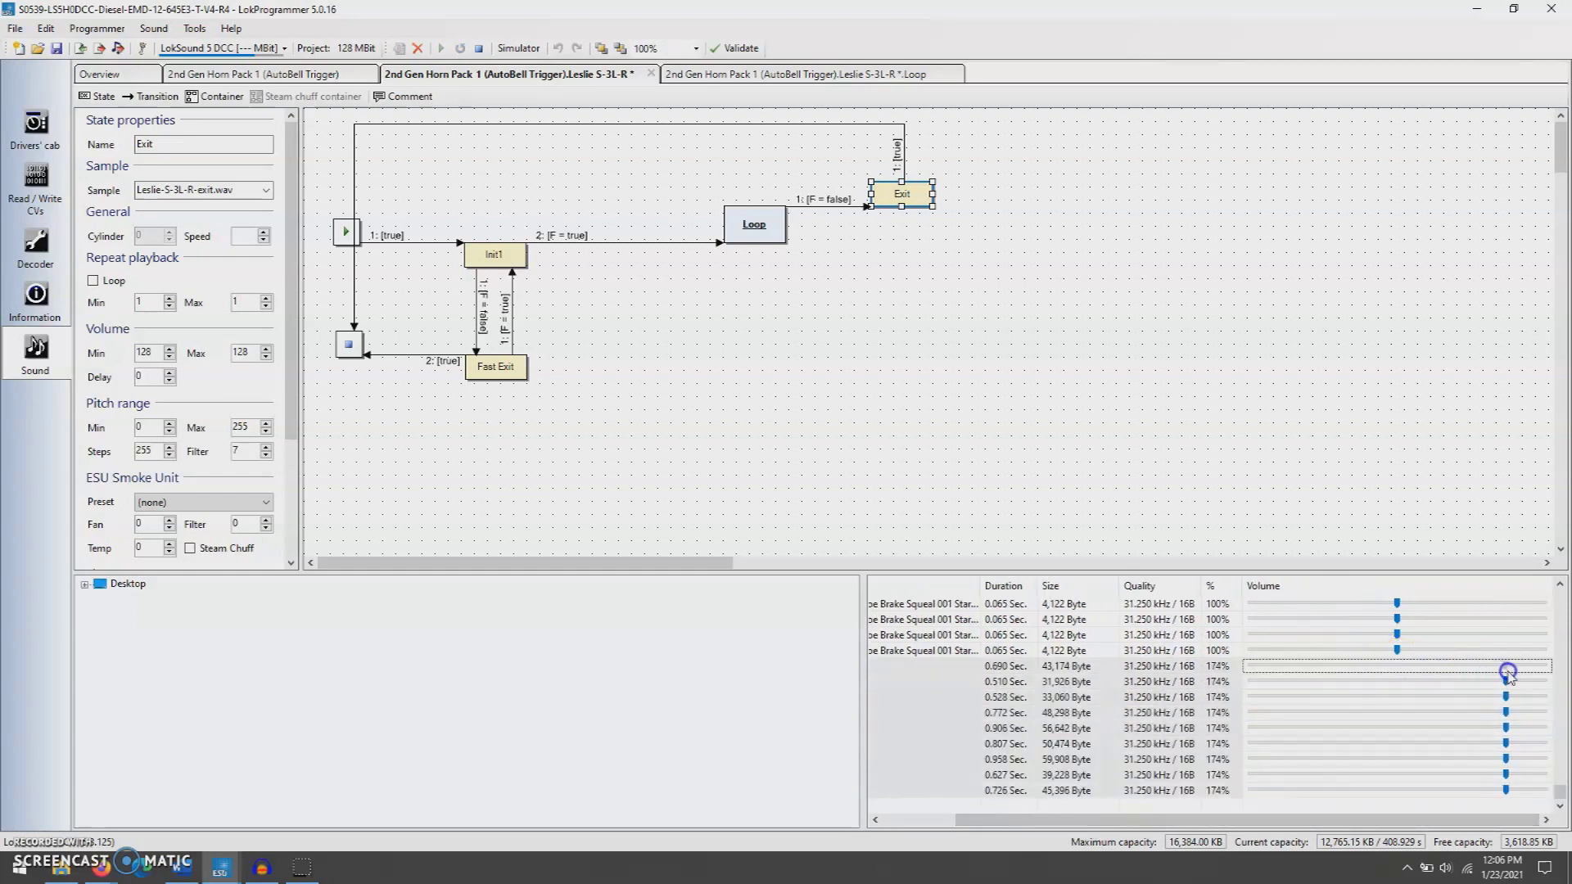
Reselect all nine p3 samples and begin bringing their volume back down.
{"action": "left_click", "coordinate": [925, 739]}
{"action": "left_click_drag", "start_coordinate": [984, 825], "coordinate": [918, 823]}
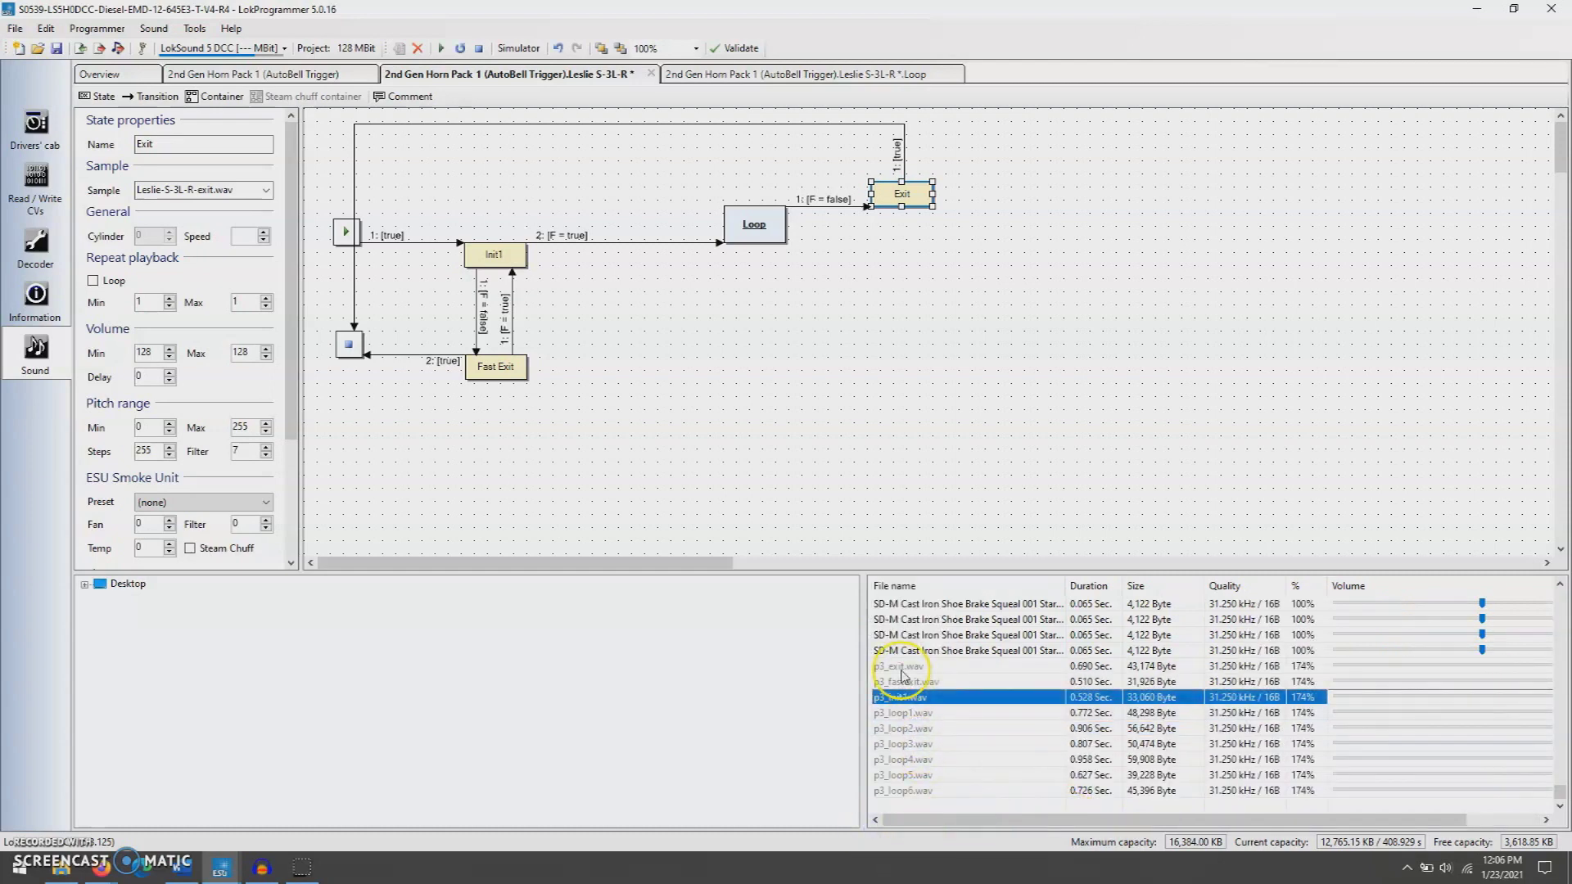
{"action": "left_click_drag", "start_coordinate": [915, 737], "coordinate": [1092, 836]}
{"action": "left_click", "coordinate": [916, 791]}
{"action": "left_click", "coordinate": [912, 668], "text": "shift"}
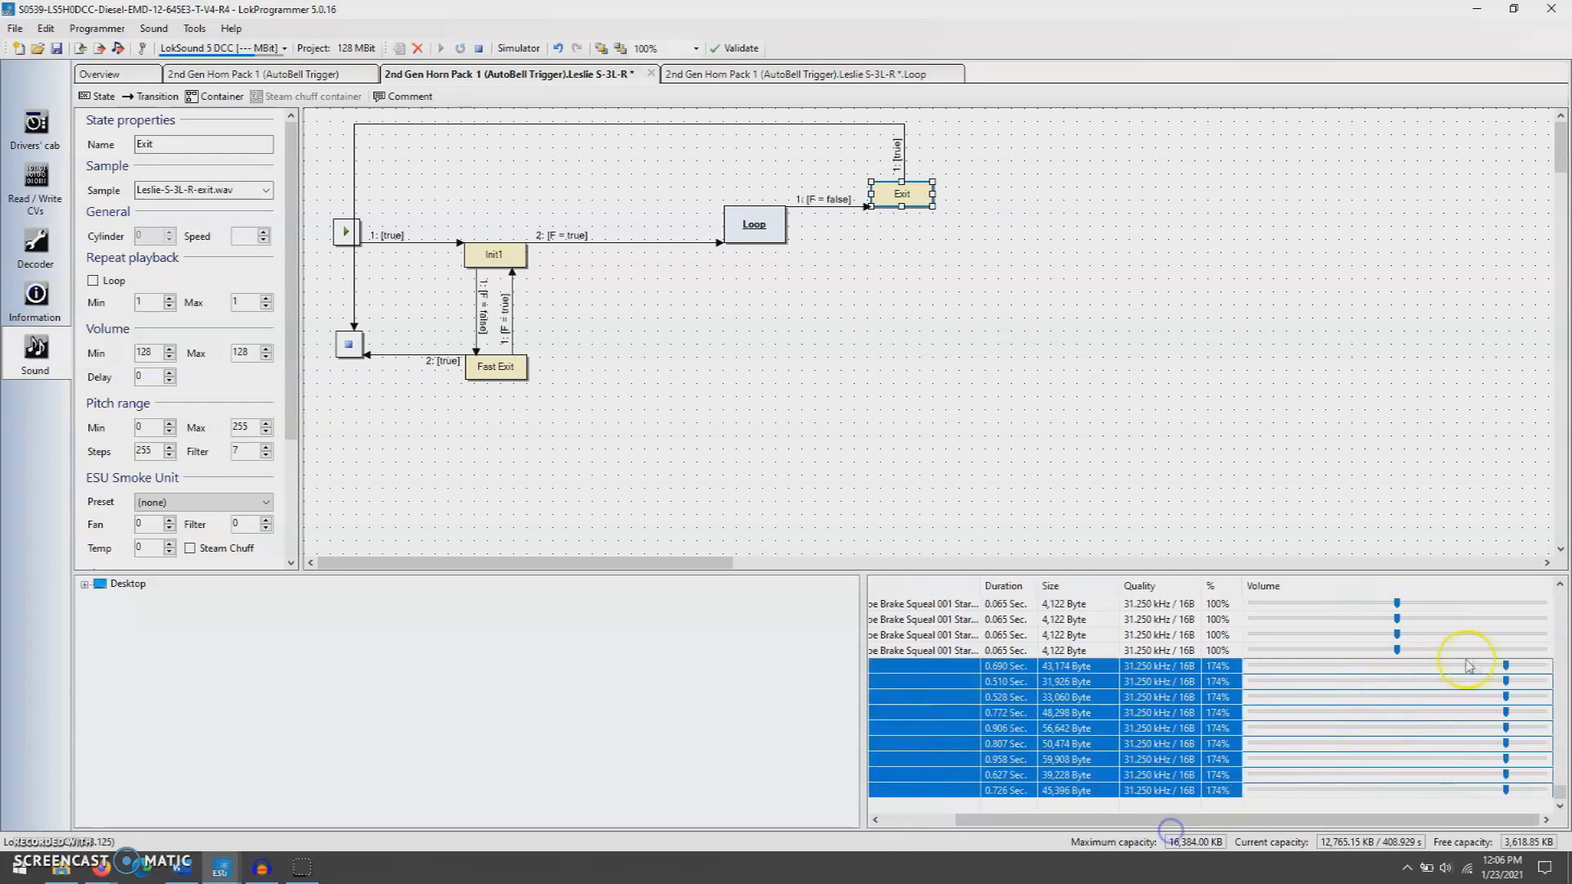
{"action": "left_click", "coordinate": [1508, 667]}
{"action": "left_click_drag", "start_coordinate": [1508, 668], "coordinate": [1509, 667]}
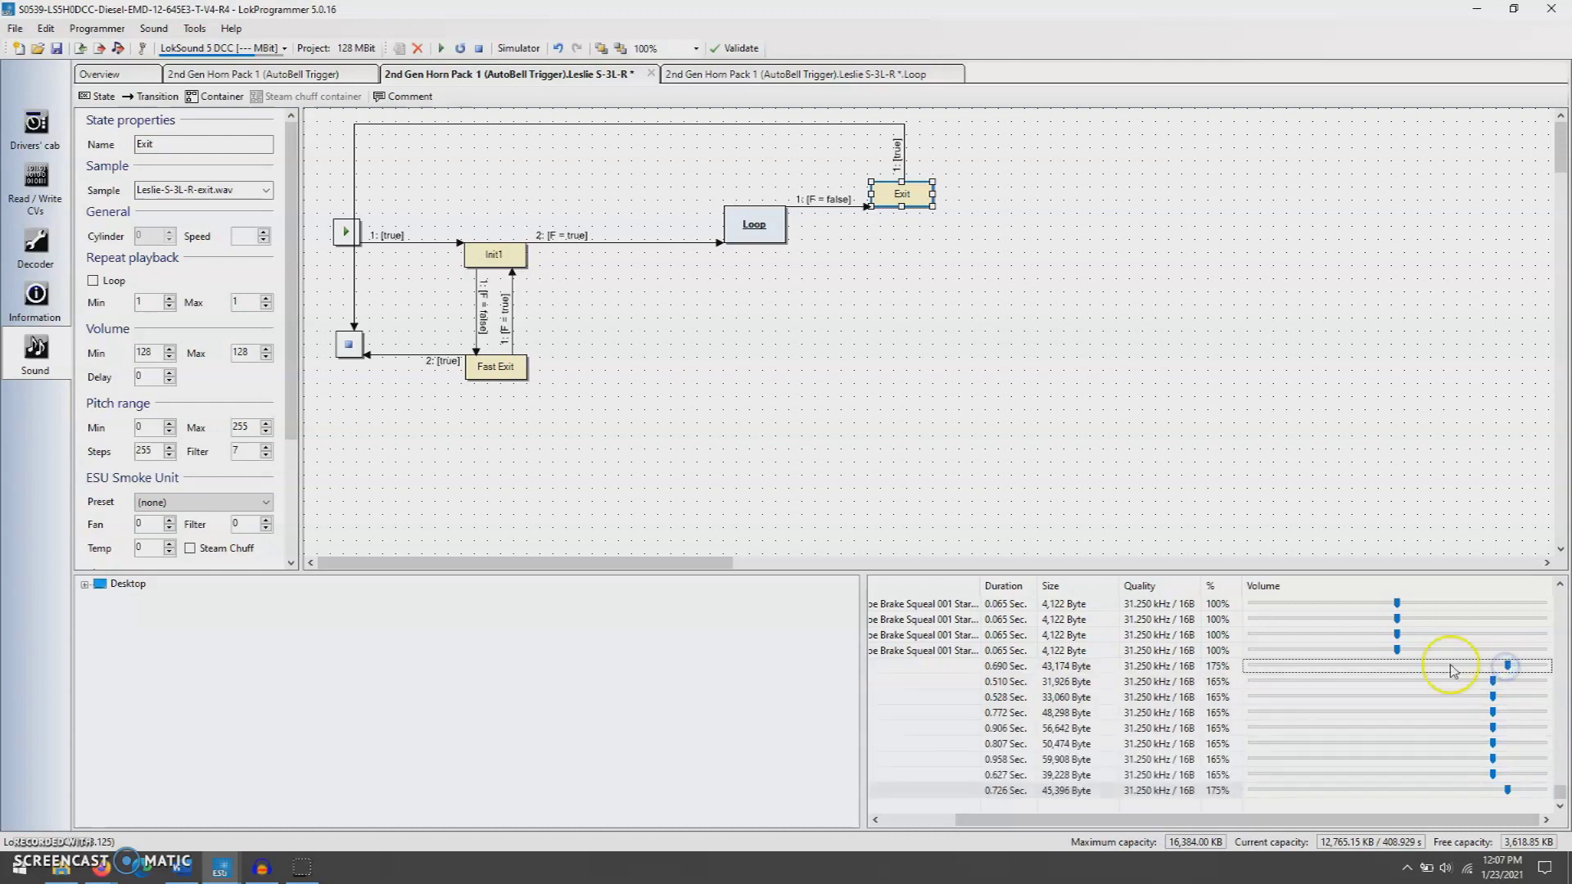
{"action": "left_click", "coordinate": [1485, 667]}
{"action": "left_click", "coordinate": [1163, 791]}
{"action": "left_click", "coordinate": [1544, 663], "text": "shift"}
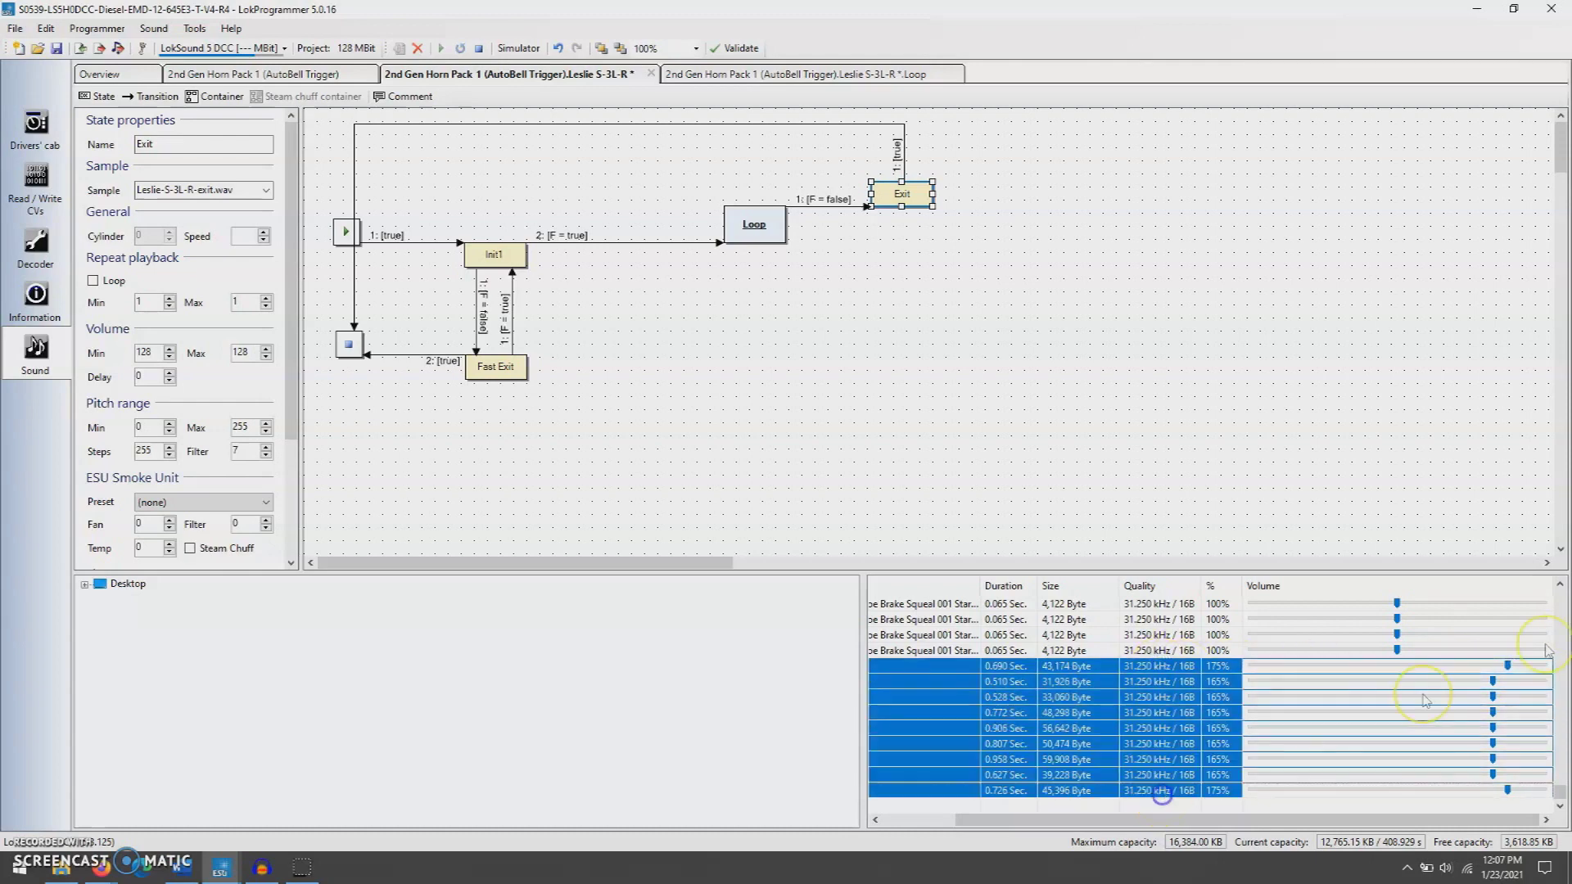
{"action": "left_click_drag", "start_coordinate": [1507, 667], "coordinate": [1484, 666]}
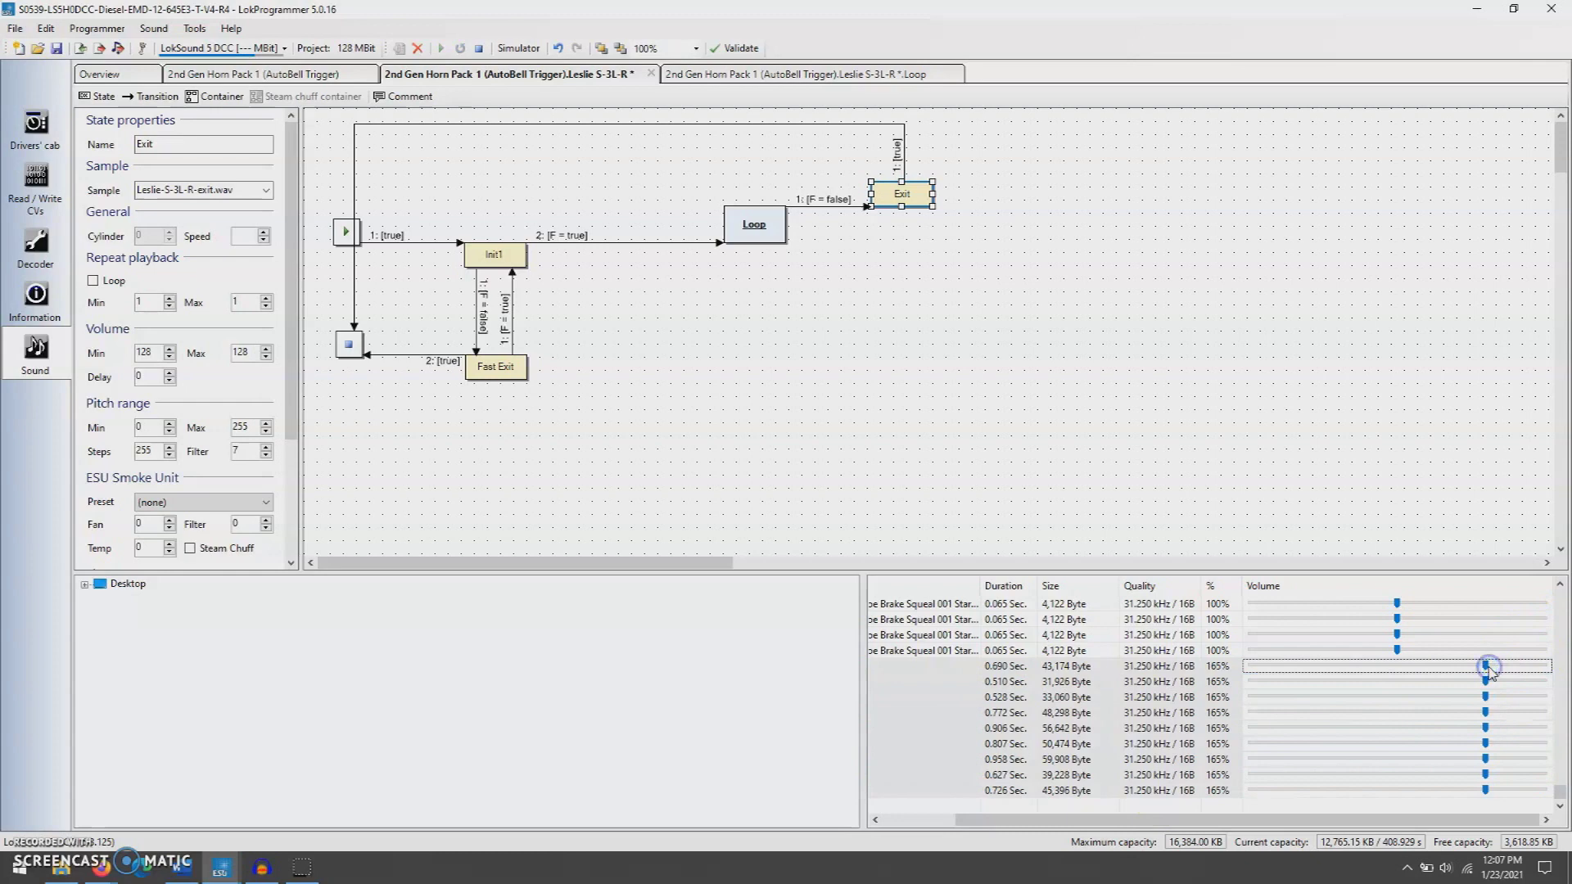
Check the p3 samples individually, then lower all nine to about 146% volume.
{"action": "left_click_drag", "start_coordinate": [1034, 821], "coordinate": [958, 823]}
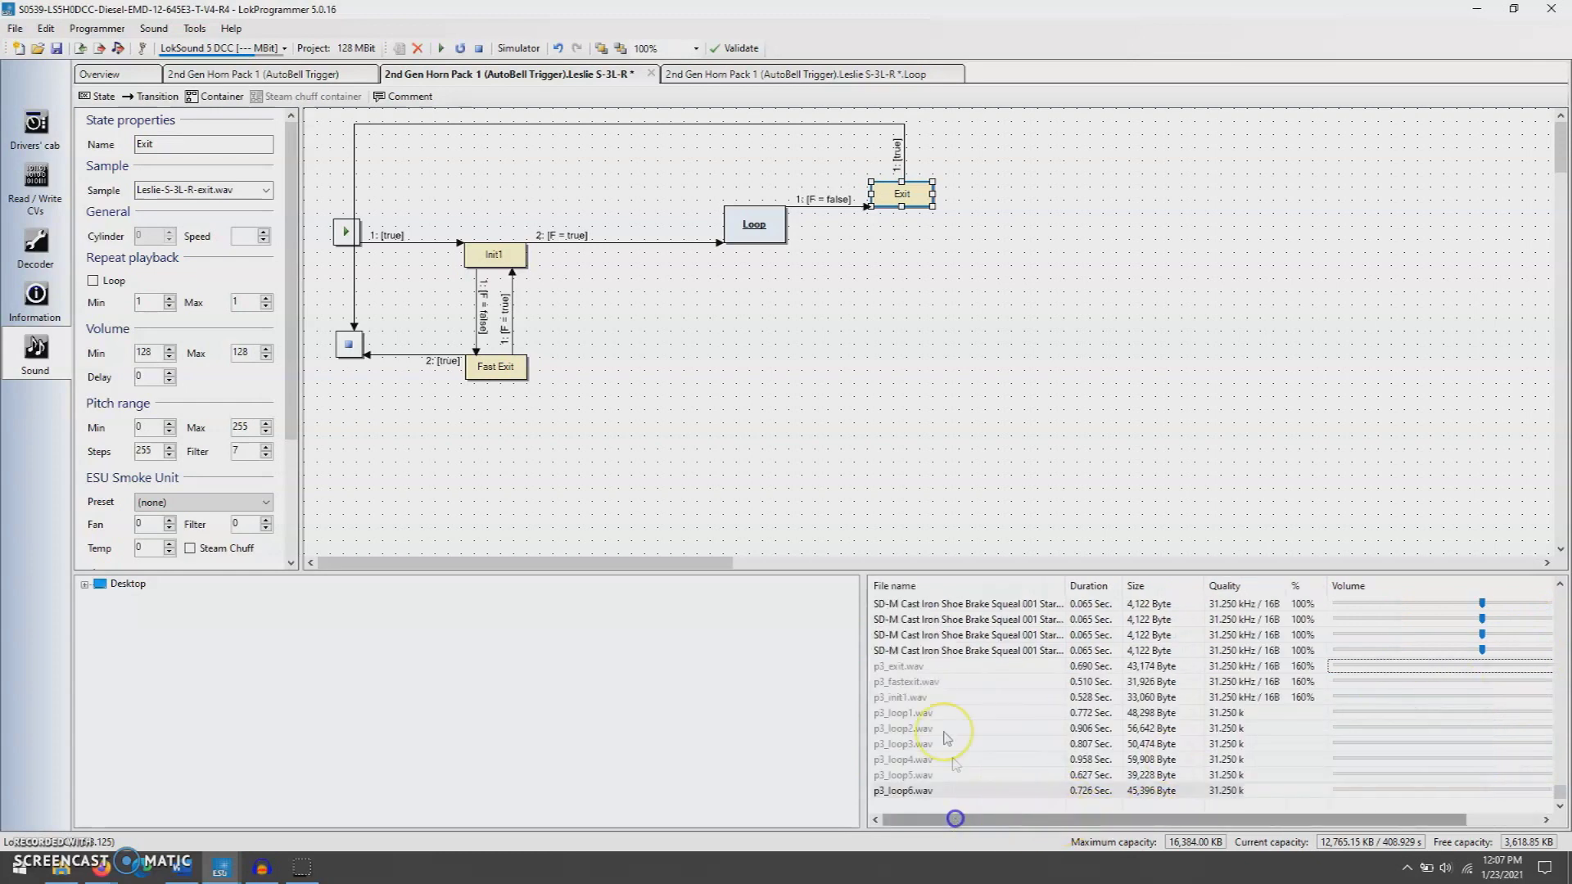
{"action": "left_click", "coordinate": [920, 714]}
{"action": "left_click", "coordinate": [917, 745]}
{"action": "left_click", "coordinate": [917, 775]}
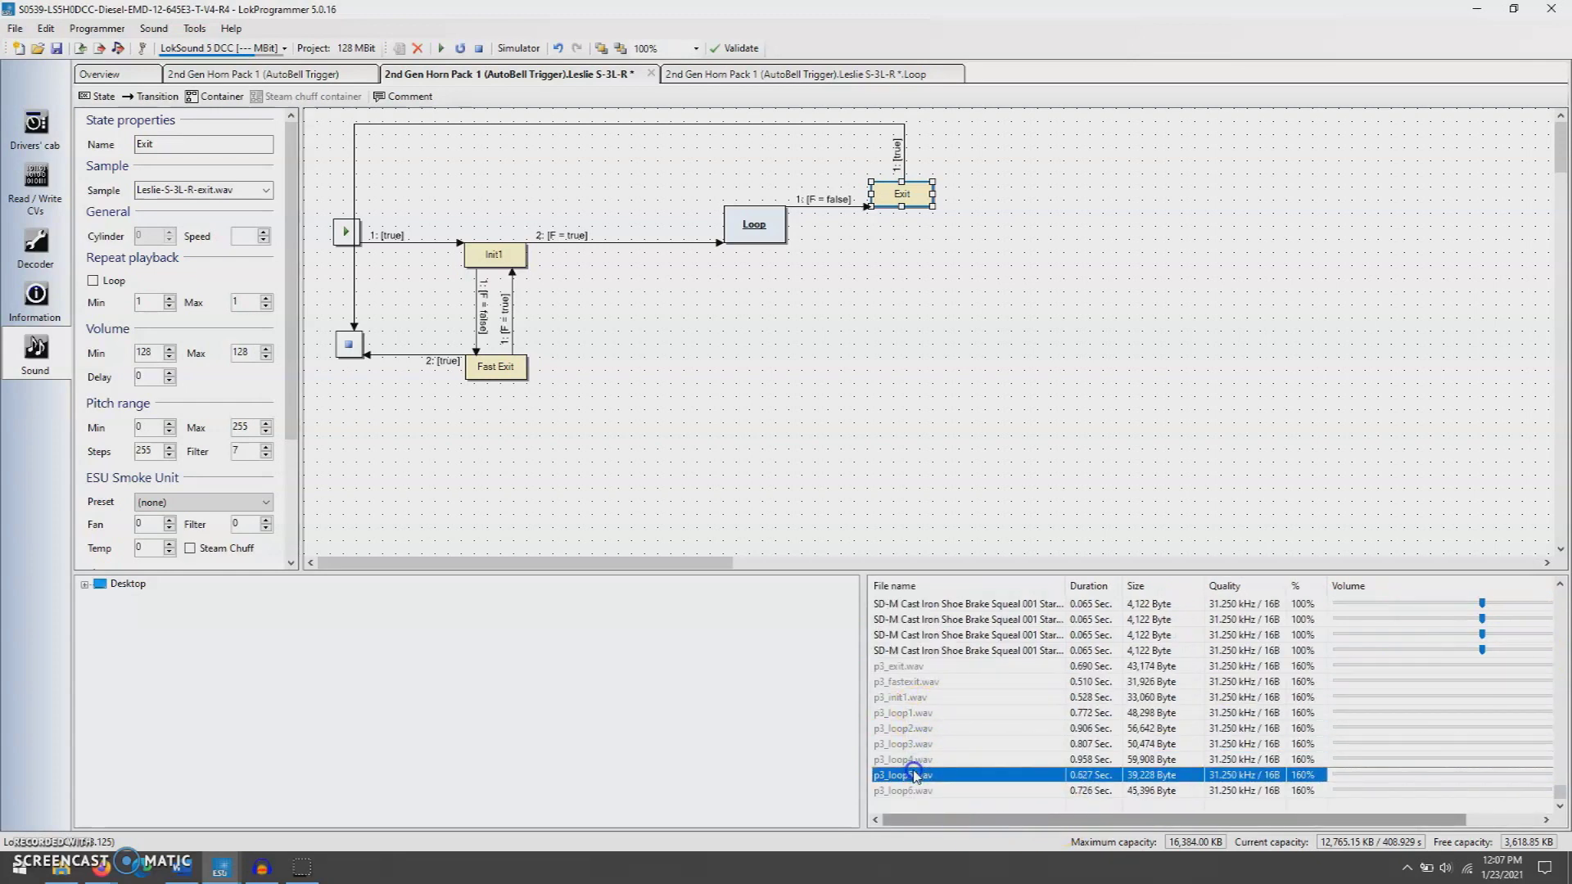
{"action": "left_click", "coordinate": [912, 681]}
{"action": "left_click", "coordinate": [910, 667]}
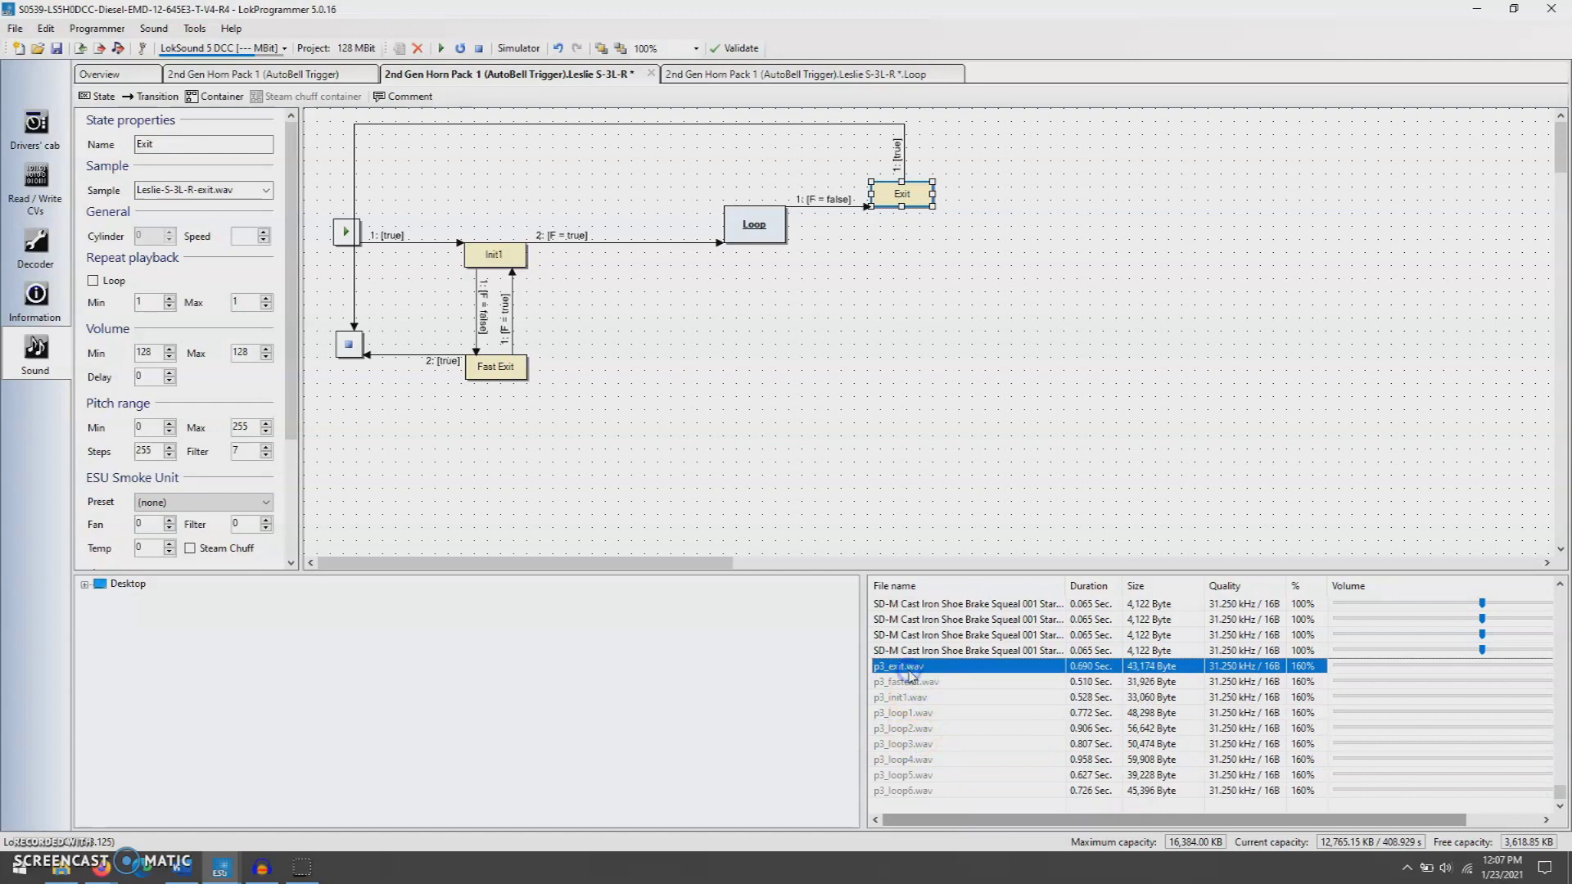
{"action": "left_click", "coordinate": [916, 791], "text": "shift"}
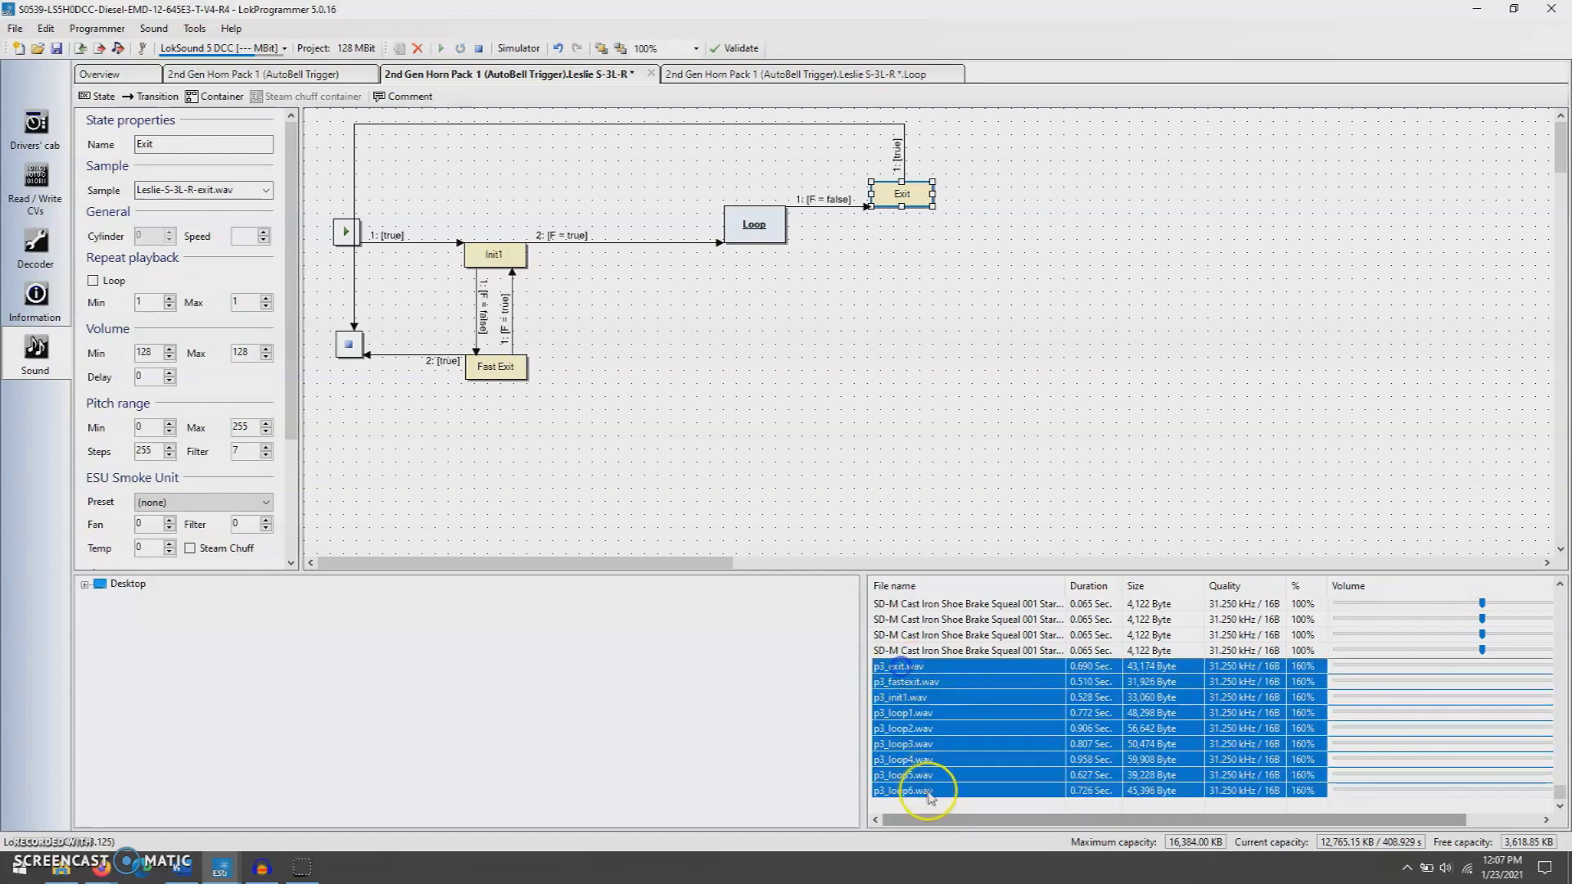
{"action": "left_click_drag", "start_coordinate": [966, 821], "coordinate": [1087, 832]}
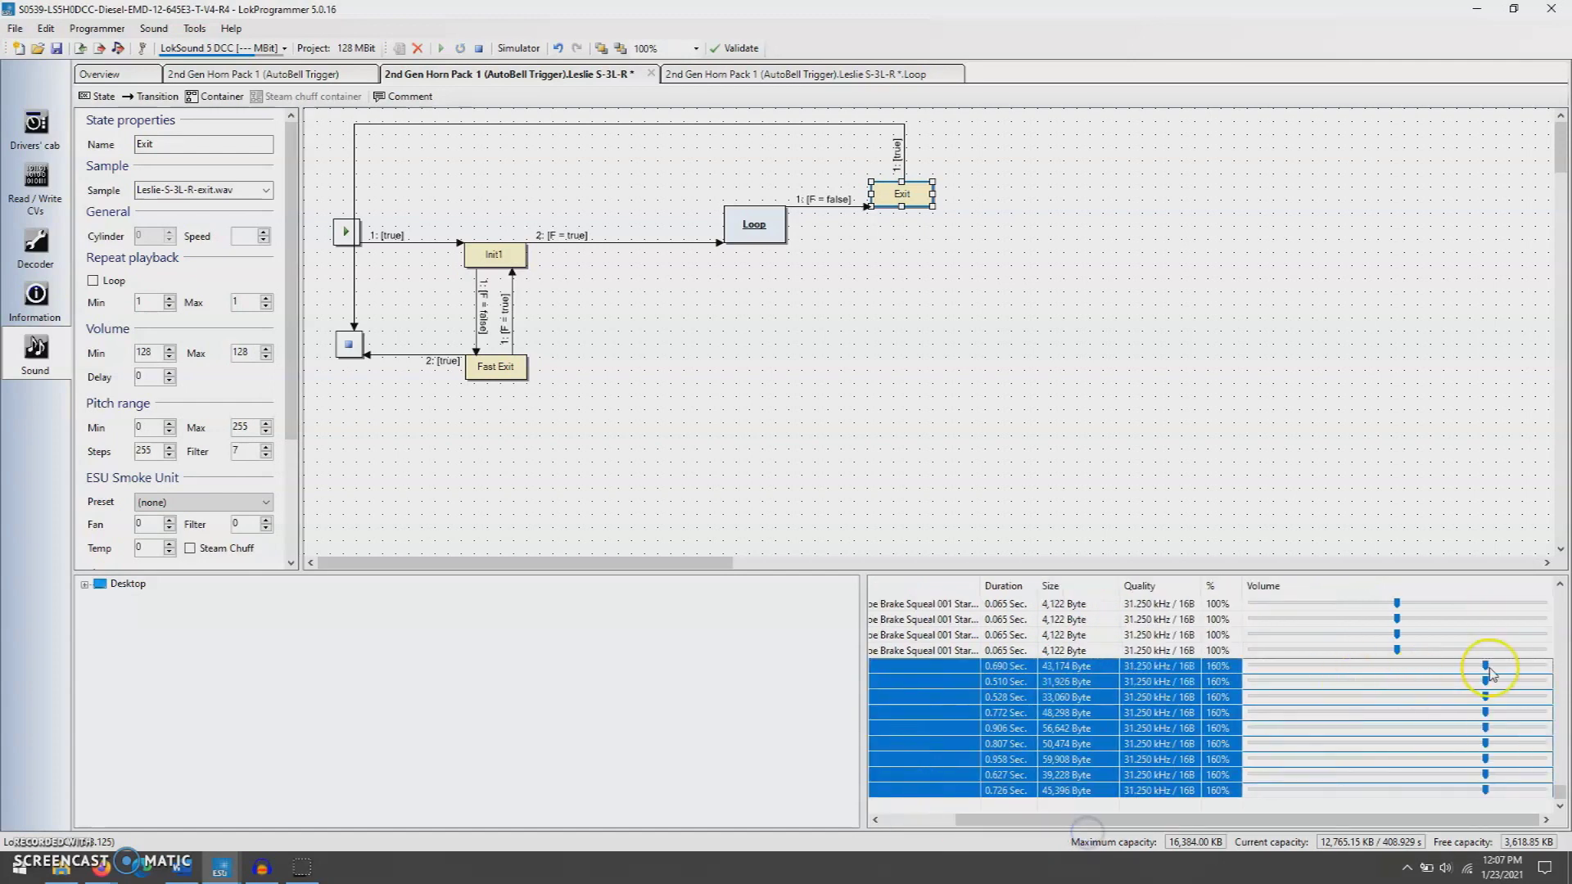
{"action": "left_click_drag", "start_coordinate": [1486, 671], "coordinate": [1466, 669]}
Inspect the p3_loop2 and p3_loop1 samples, then clear the selection.
{"action": "left_click_drag", "start_coordinate": [1002, 821], "coordinate": [927, 822]}
{"action": "left_click", "coordinate": [901, 728]}
{"action": "left_click", "coordinate": [903, 713]}
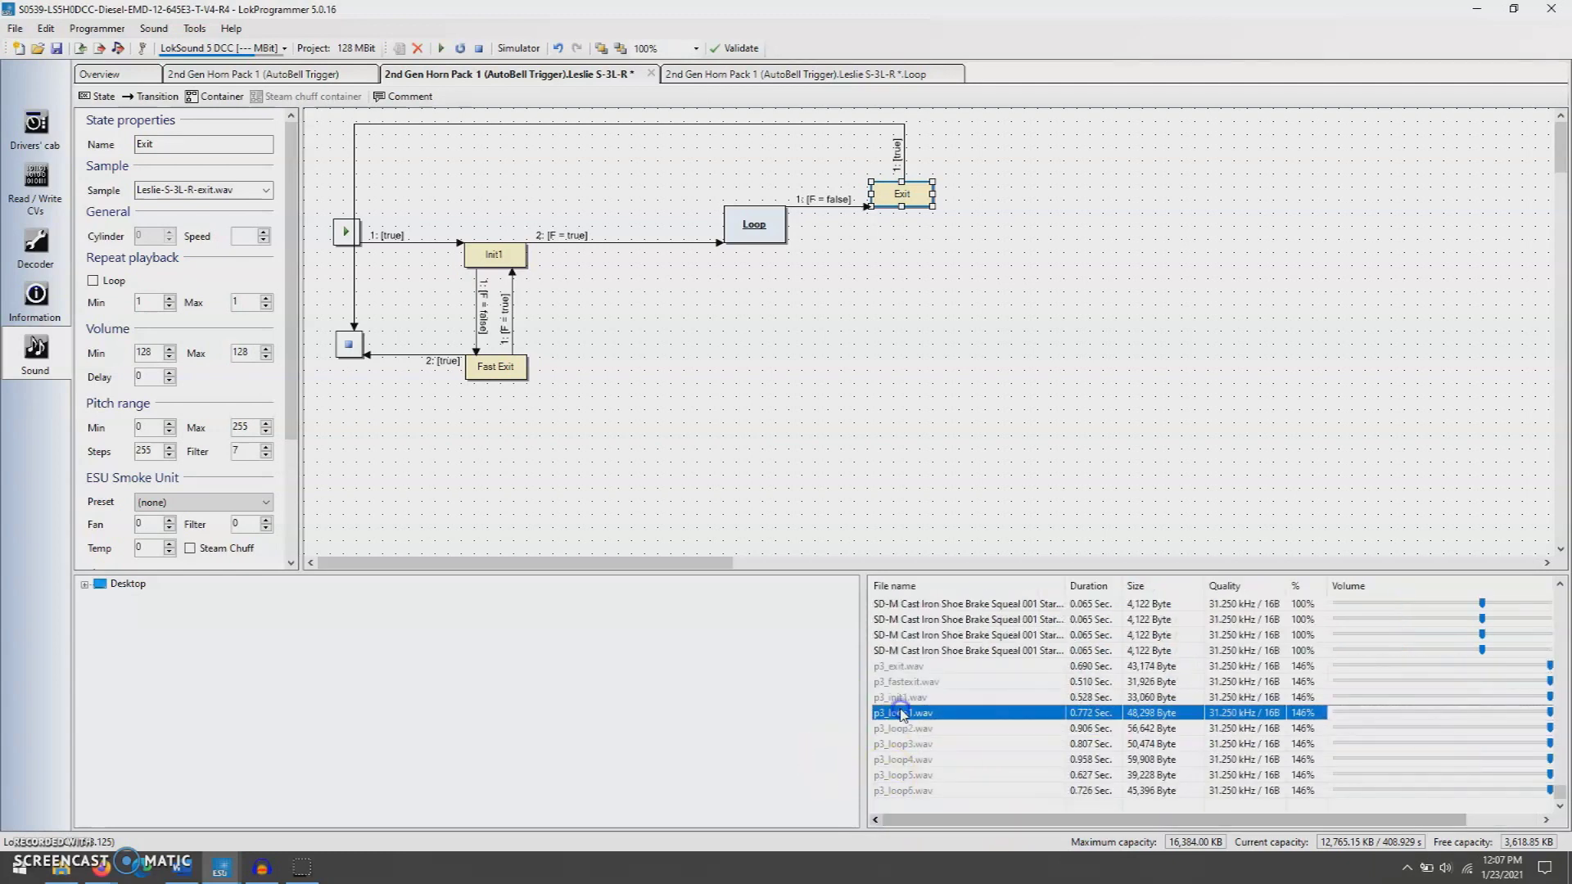
{"action": "left_click", "coordinate": [904, 791]}
{"action": "left_click", "coordinate": [906, 807]}
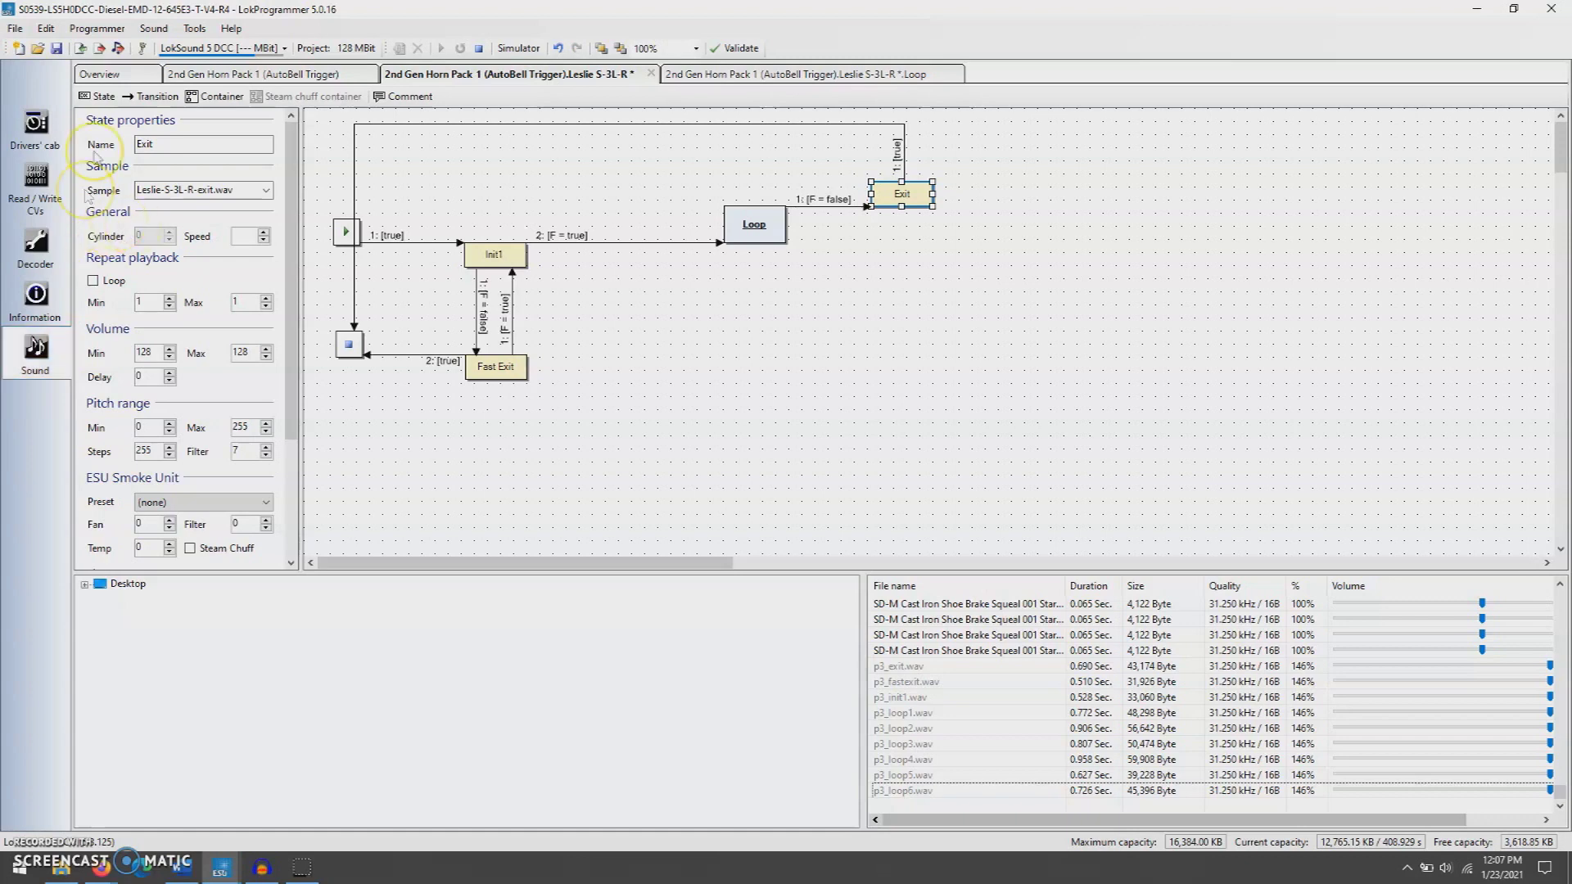
Assign p3_init1.wav as the Init1 state's sample.
{"action": "left_click", "coordinate": [476, 256]}
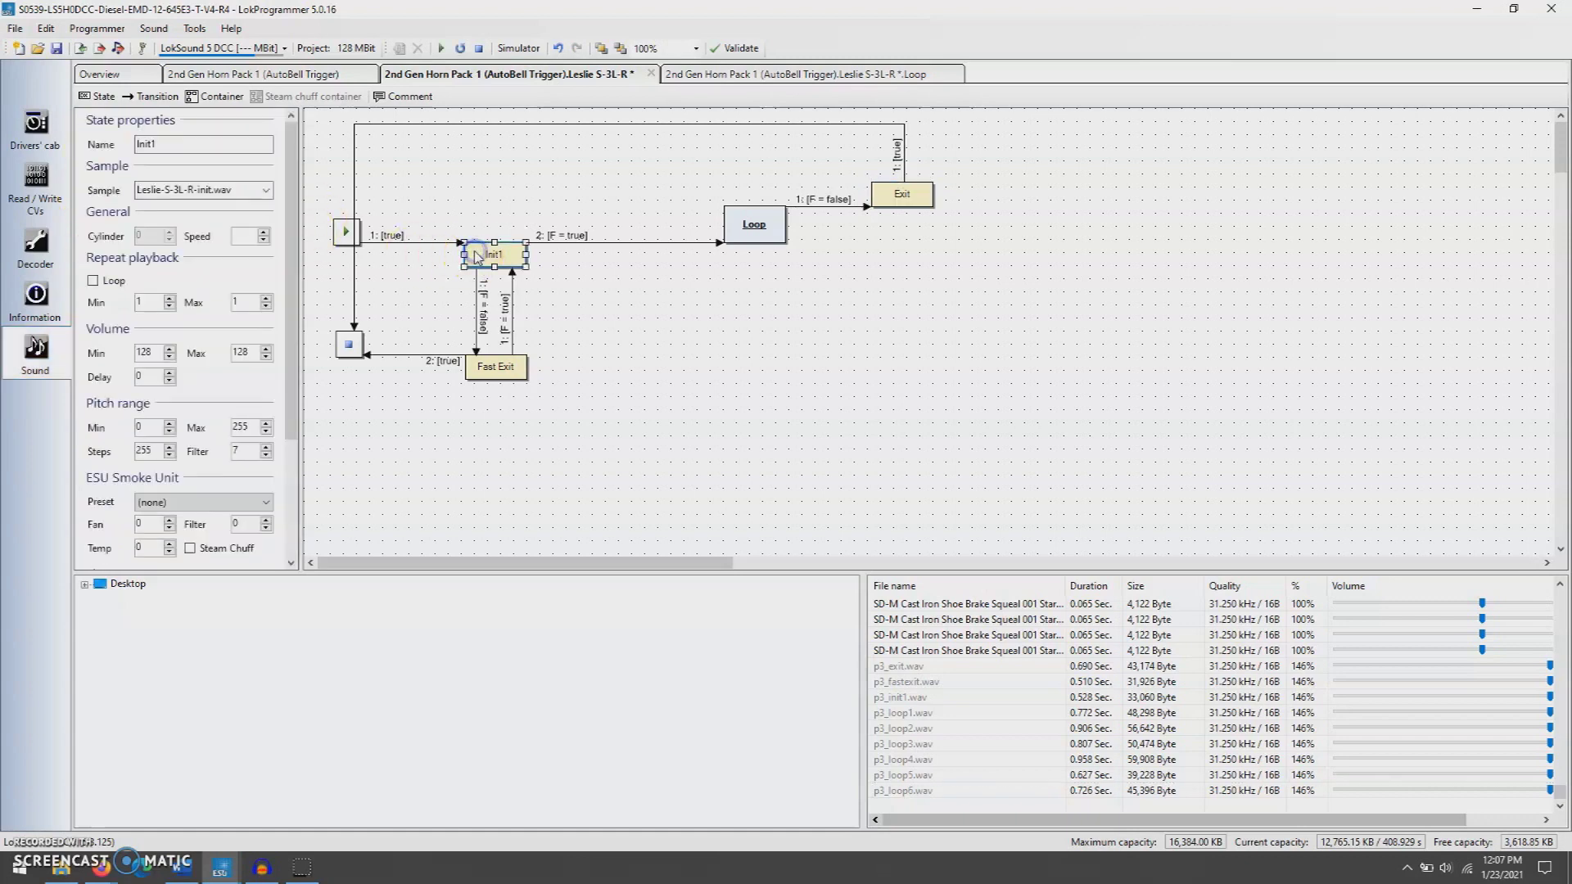
{"action": "left_click", "coordinate": [266, 190]}
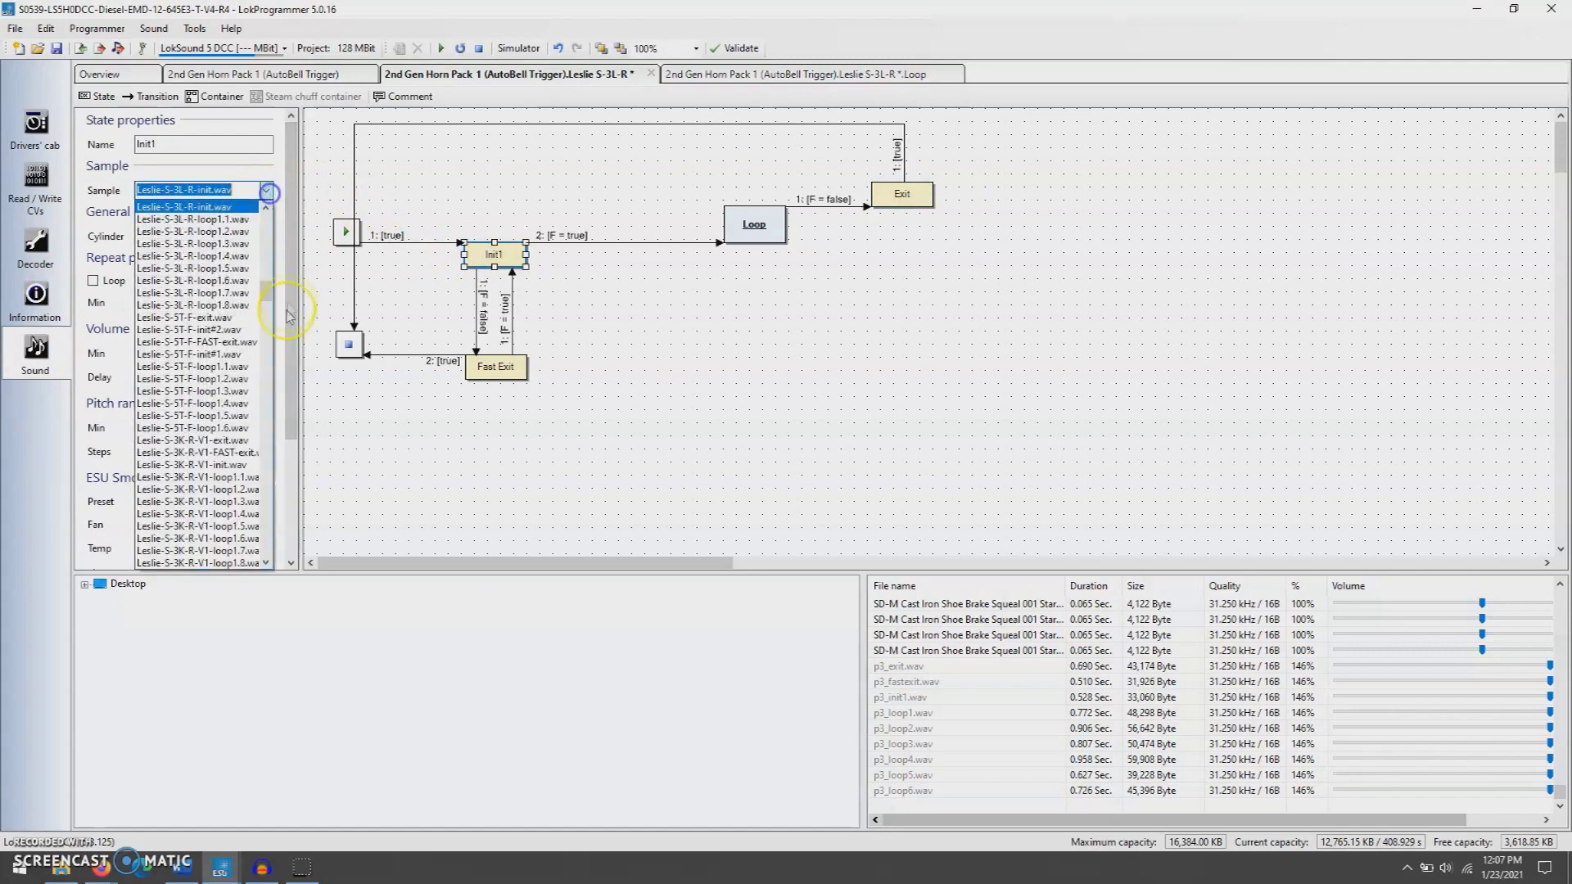
{"action": "left_click_drag", "start_coordinate": [263, 293], "coordinate": [272, 559]}
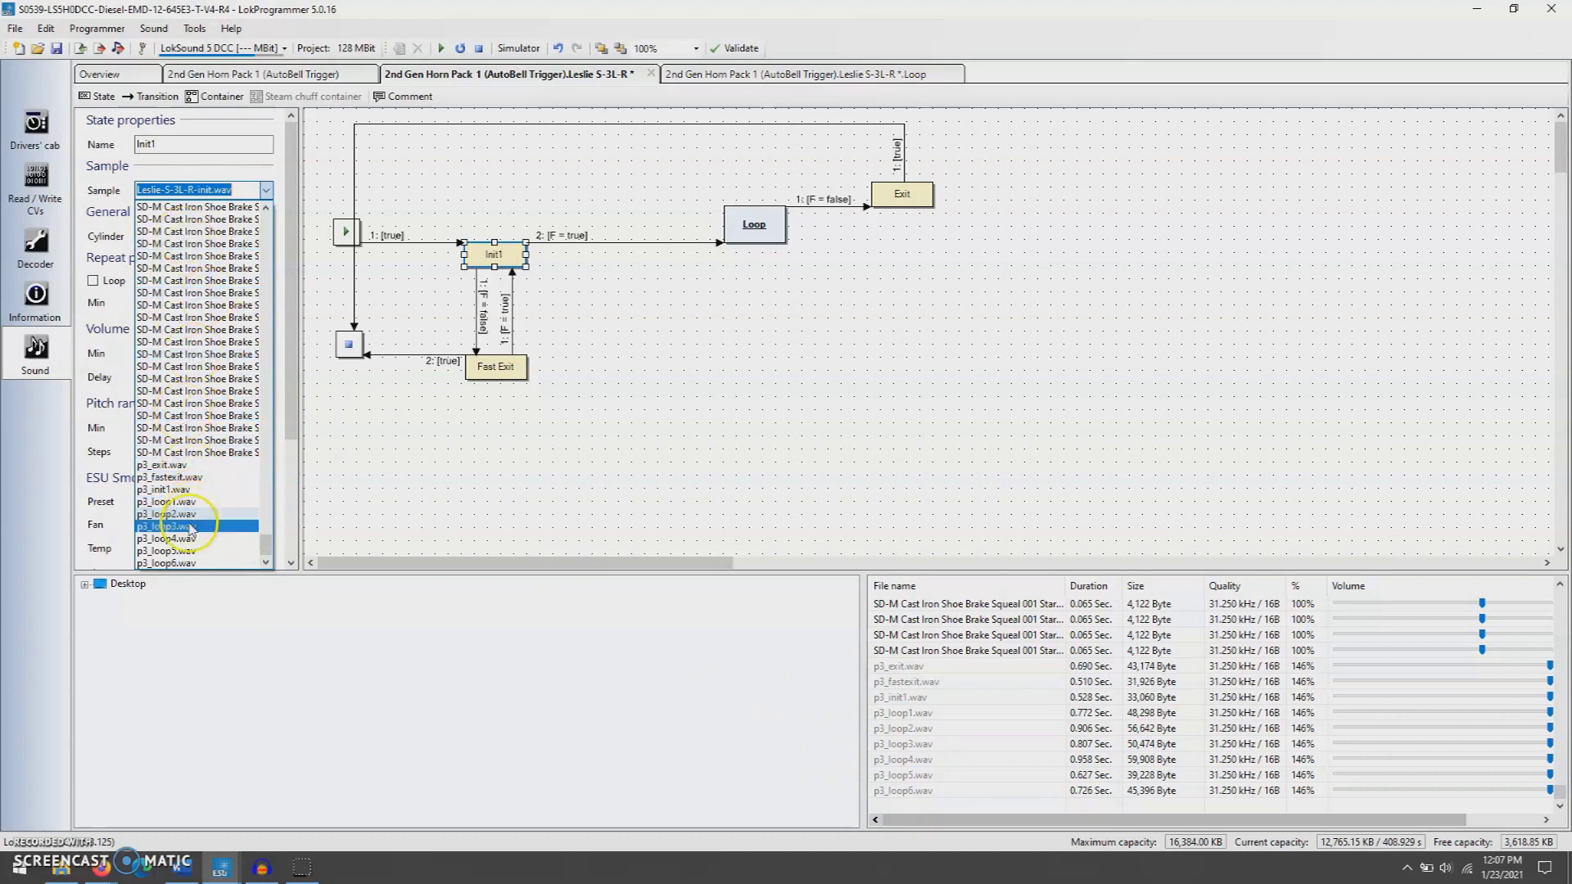
{"action": "left_click", "coordinate": [171, 490]}
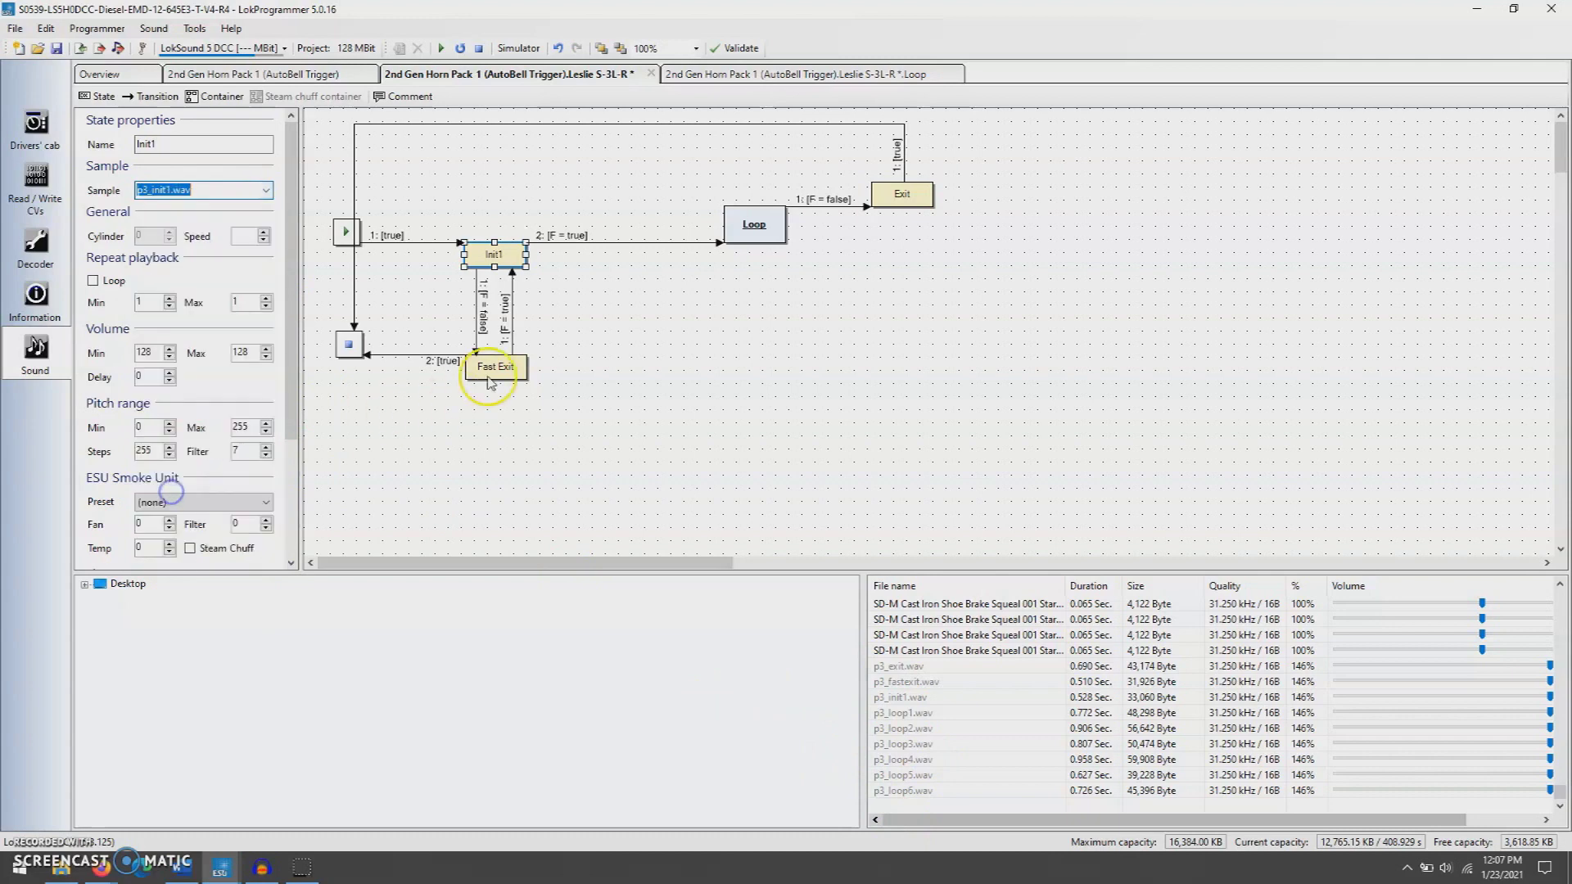
Give the Fast Exit state the p3_fastexit.wav sample.
{"action": "left_click", "coordinate": [338, 214]}
{"action": "left_click", "coordinate": [496, 366]}
{"action": "left_click", "coordinate": [266, 190]}
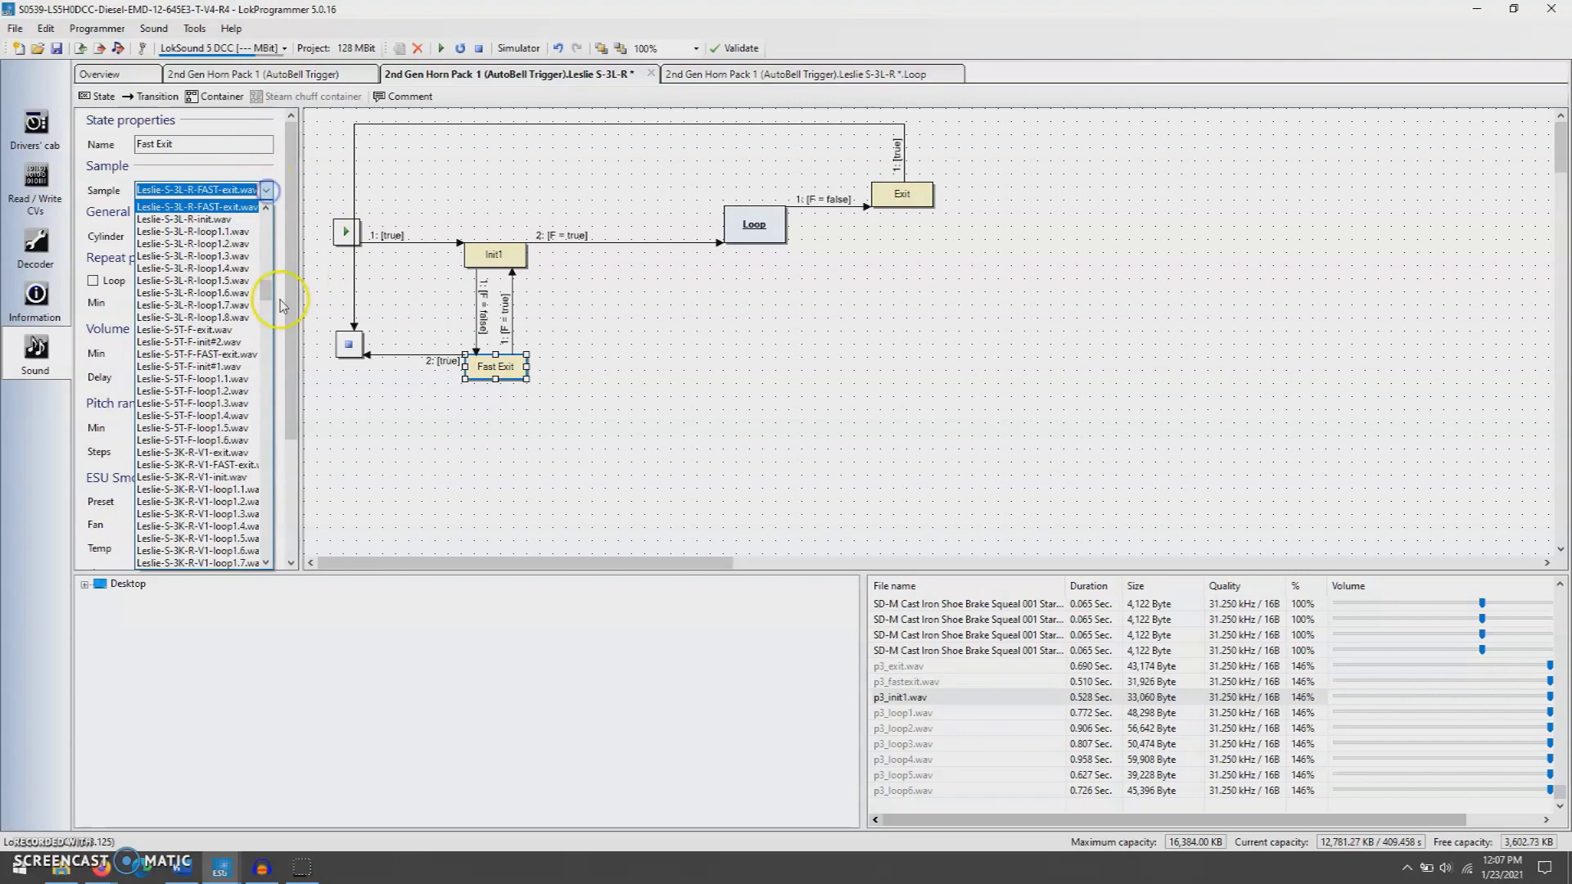
{"action": "left_click_drag", "start_coordinate": [280, 305], "coordinate": [319, 565]}
{"action": "left_click", "coordinate": [183, 483]}
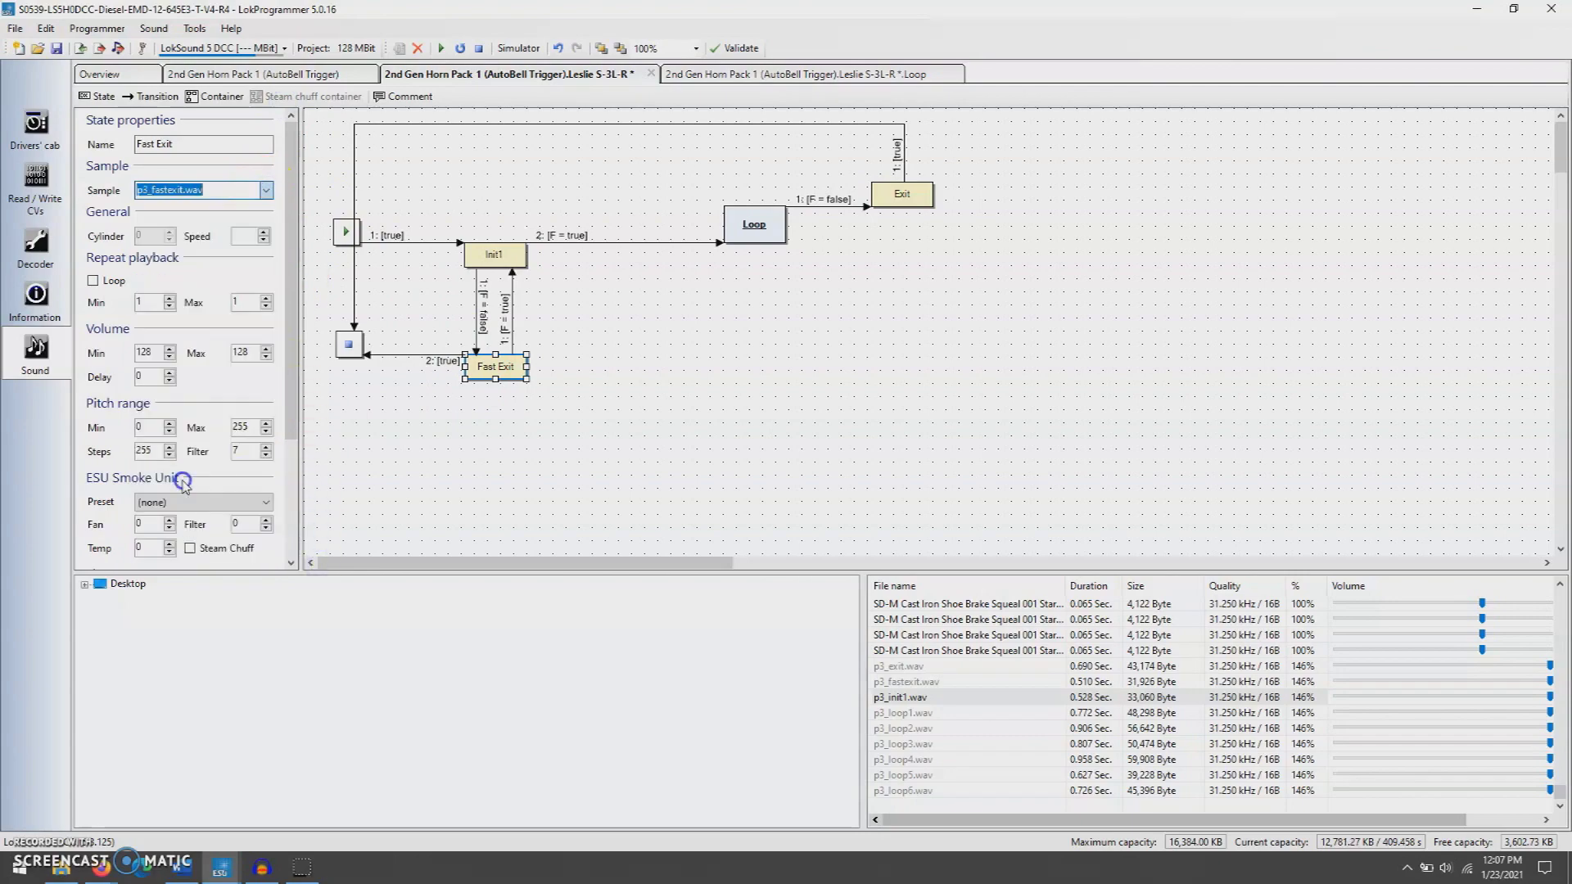
Assign p3_exit.wav to the Exit state, then recheck Init1's properties.
{"action": "left_click", "coordinate": [888, 195]}
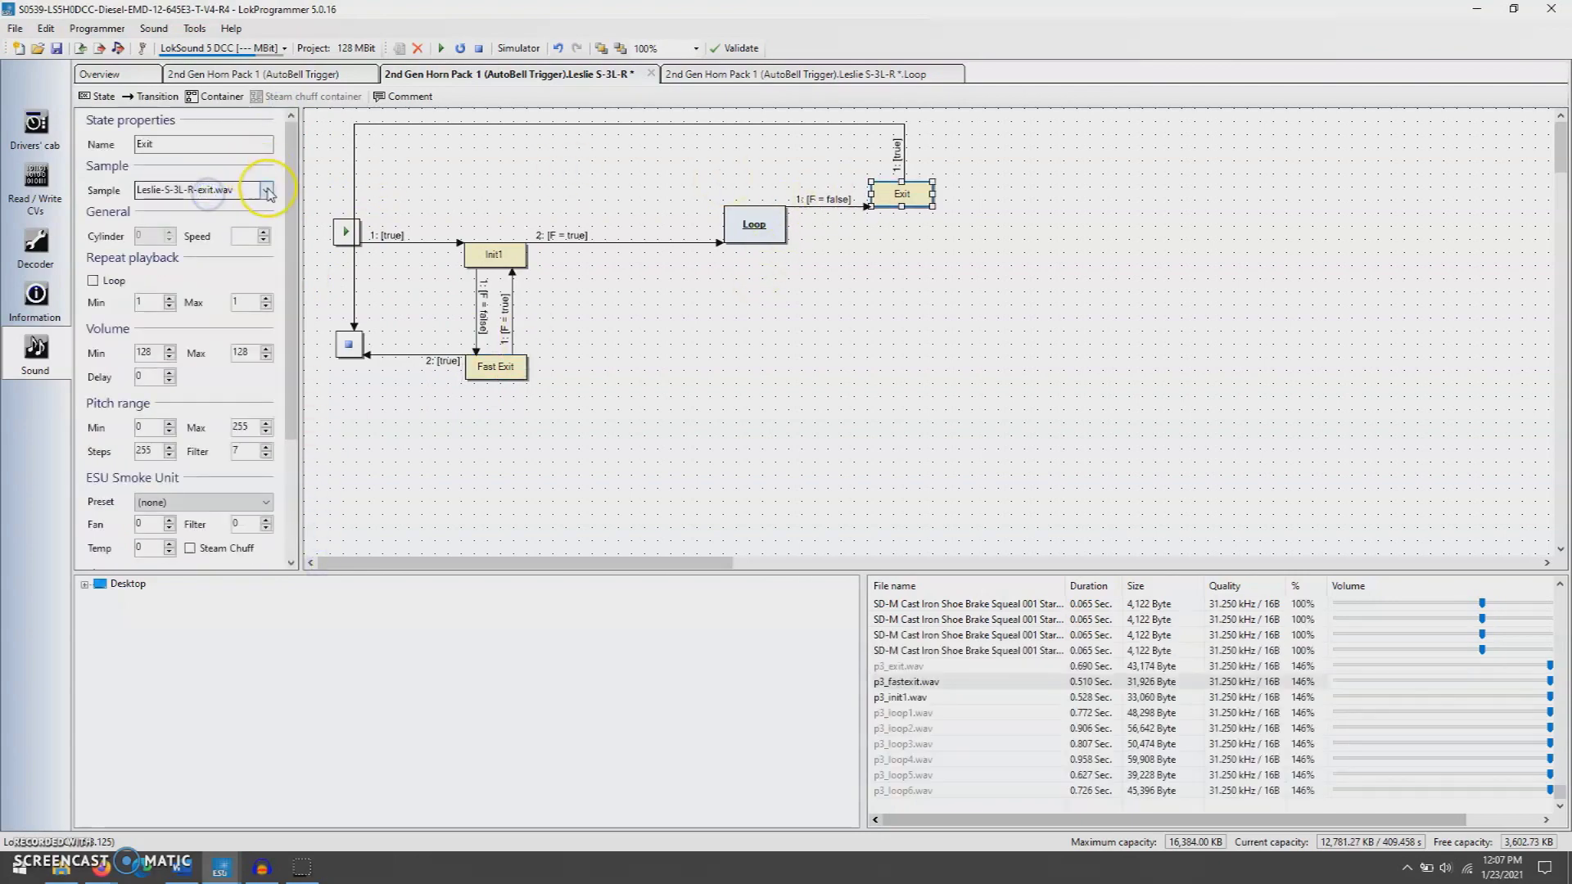
{"action": "left_click", "coordinate": [269, 193]}
{"action": "left_click_drag", "start_coordinate": [281, 298], "coordinate": [281, 562]}
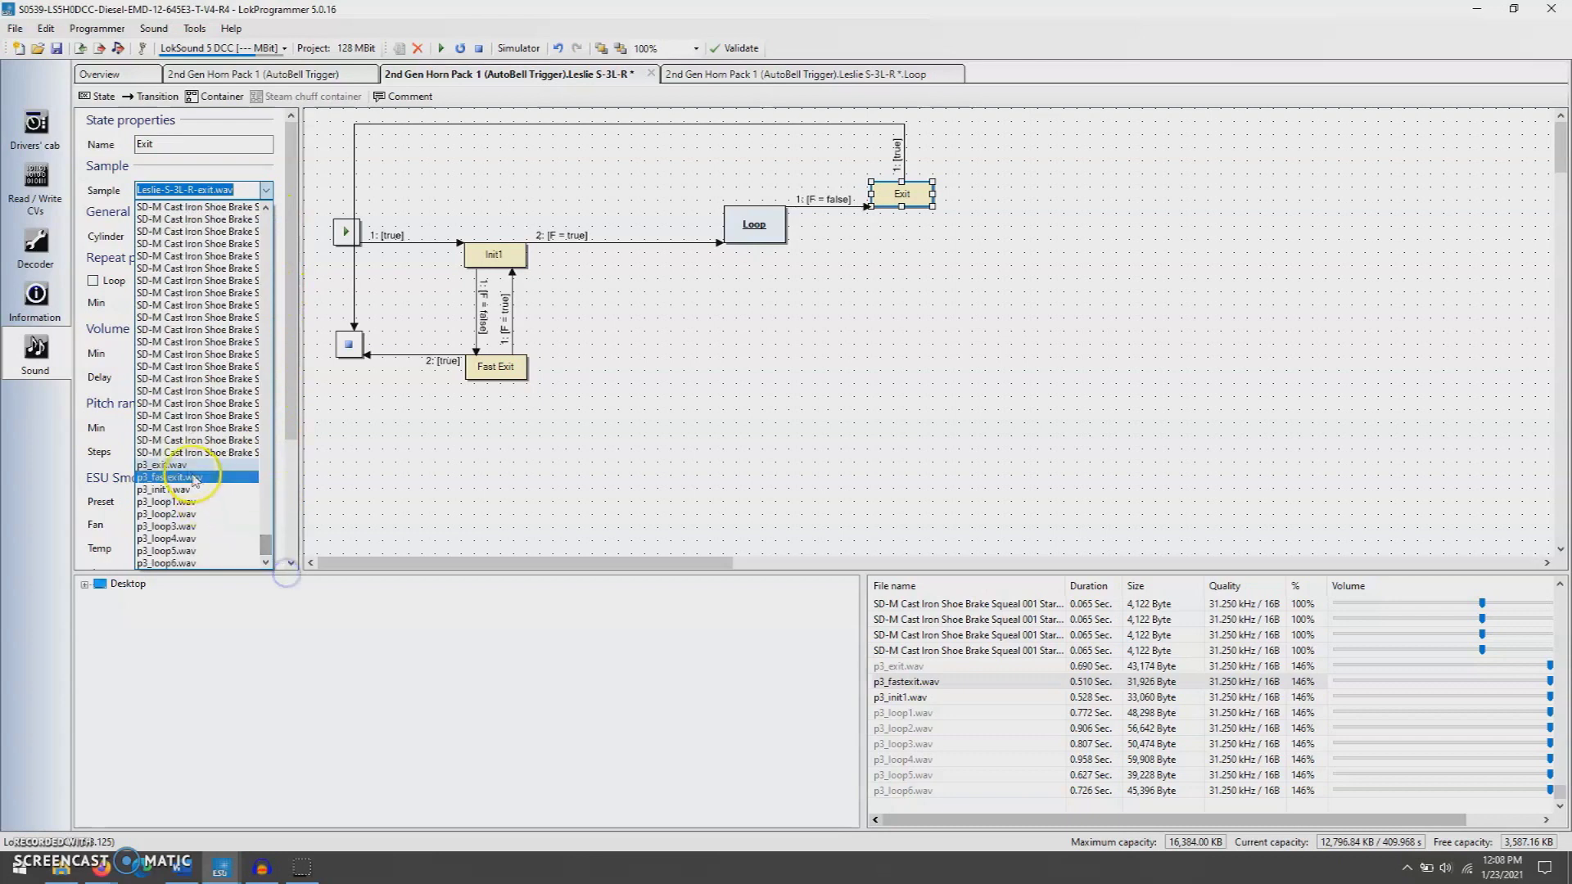
{"action": "left_click", "coordinate": [188, 465]}
{"action": "left_click", "coordinate": [763, 473]}
{"action": "left_click", "coordinate": [499, 257]}
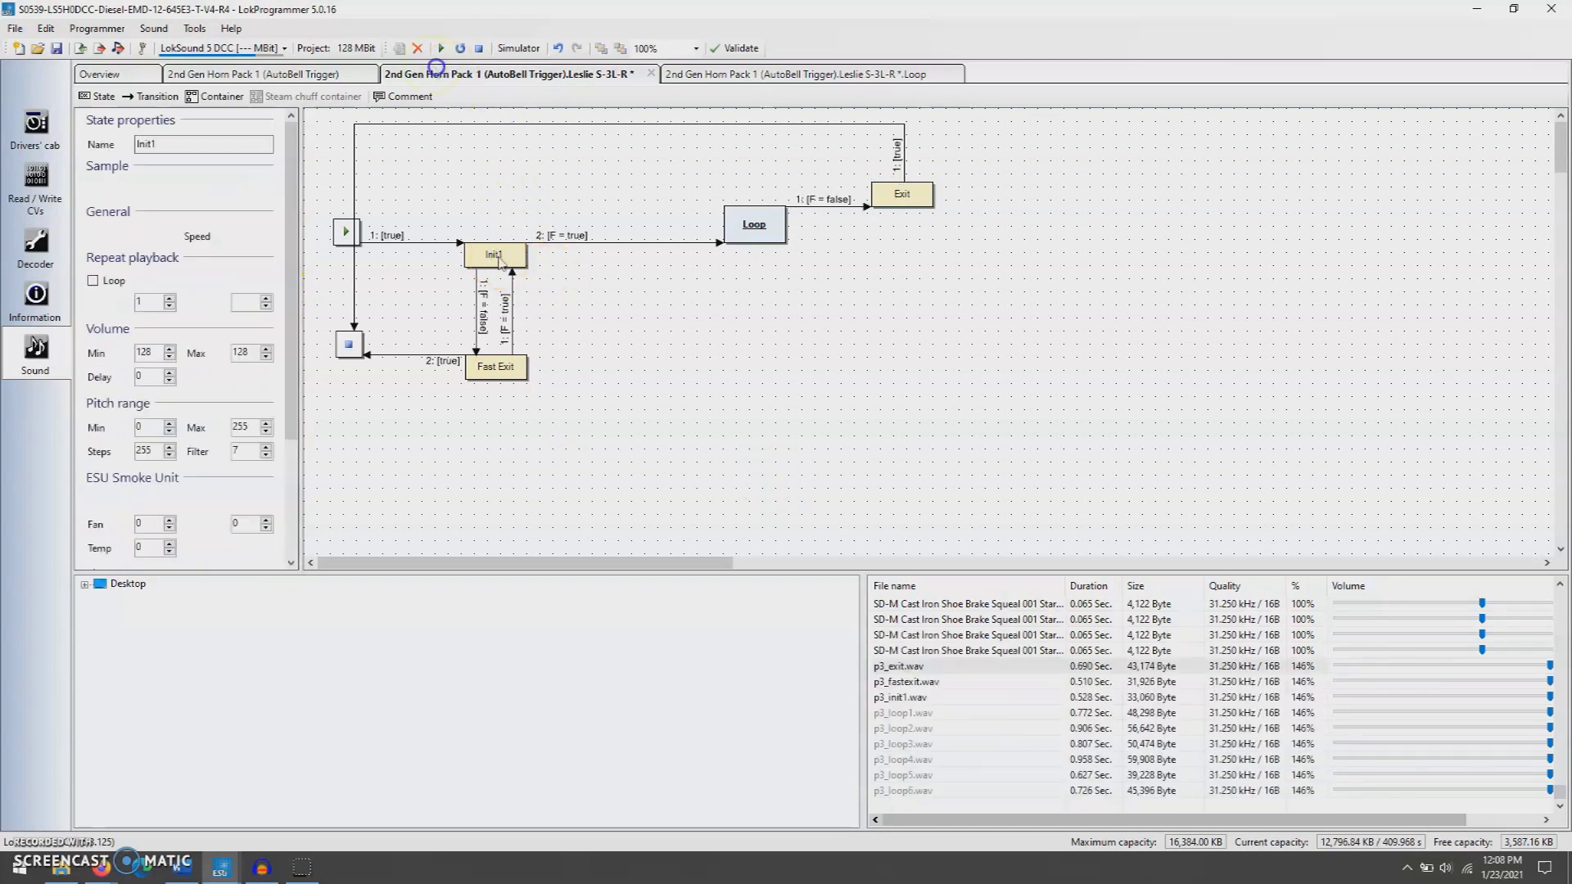
{"action": "left_click", "coordinate": [442, 48]}
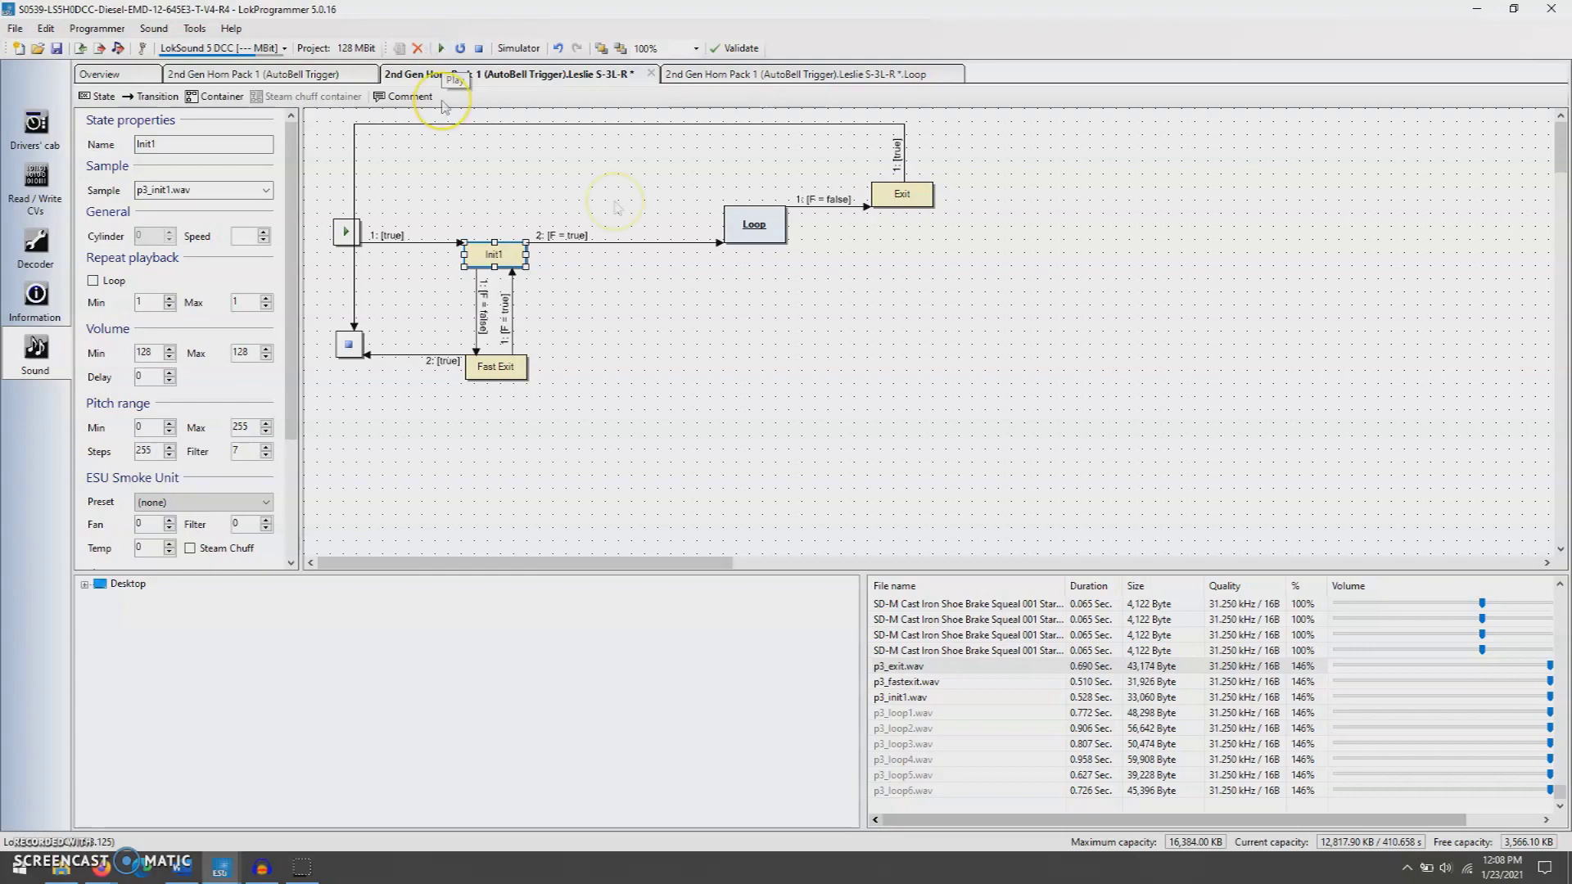
Inspect the Loop container, return to the horn table, and clear the Leslie S-3L-R state name.
{"action": "double_click", "coordinate": [750, 225]}
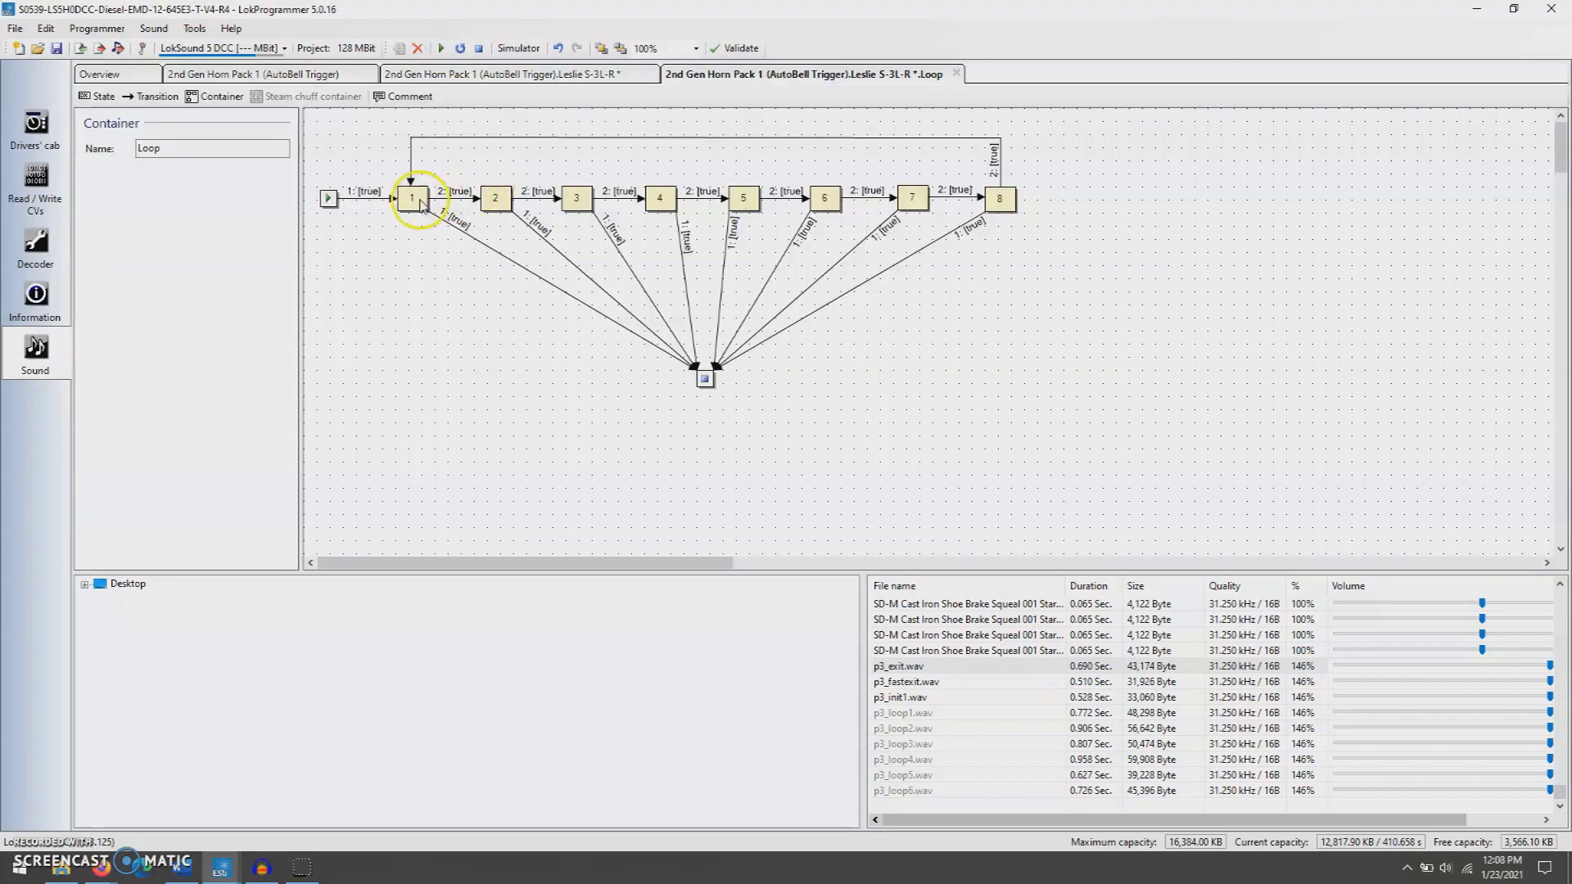
{"action": "left_click", "coordinate": [503, 74]}
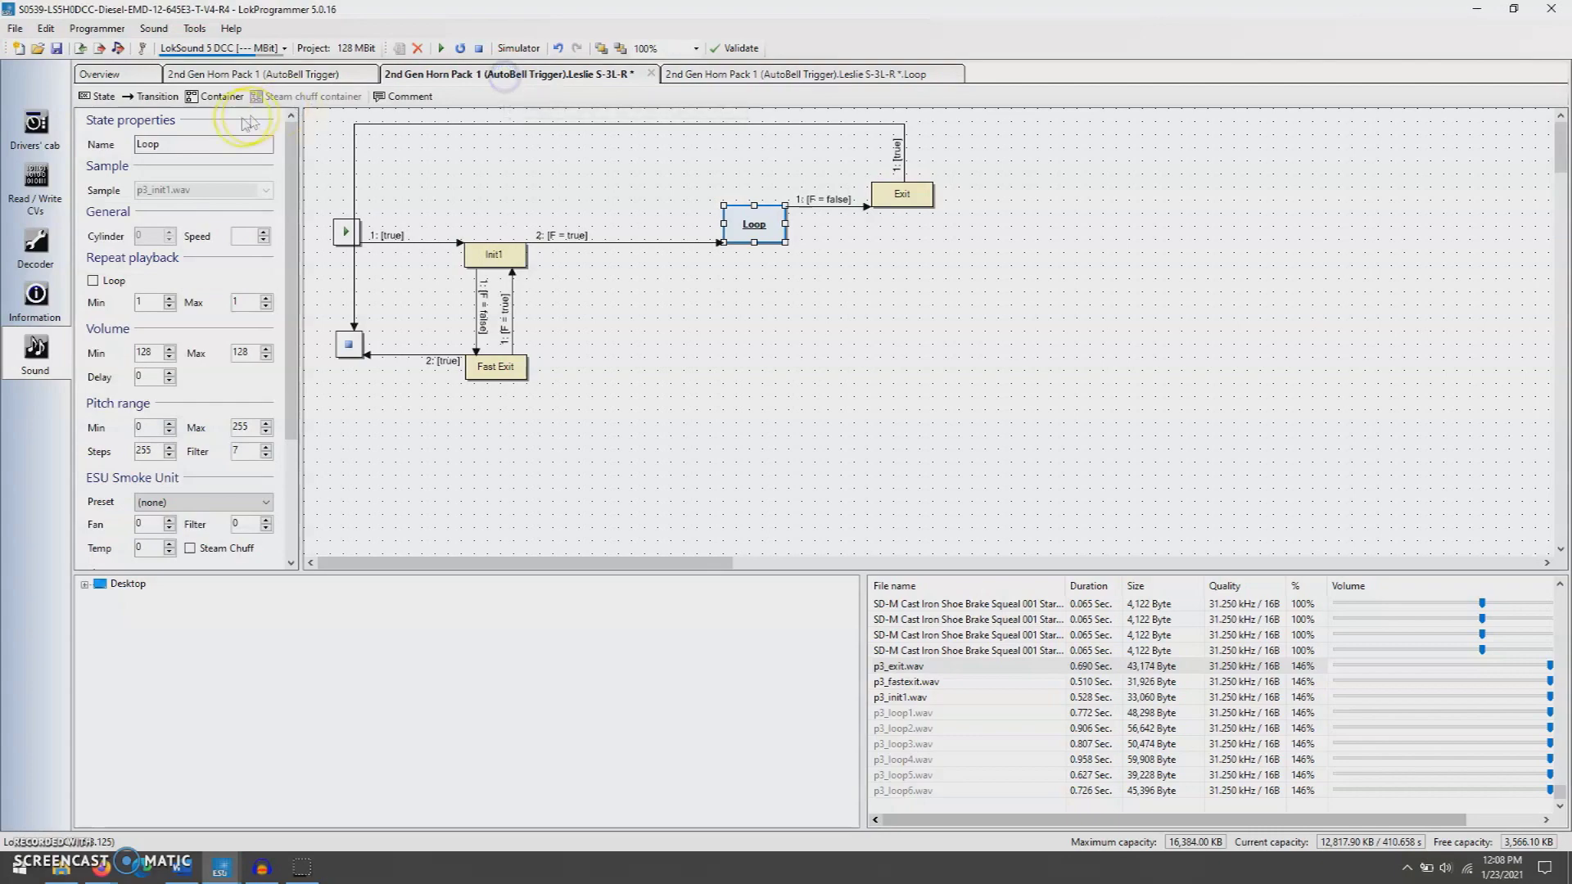
{"action": "left_click", "coordinate": [293, 75]}
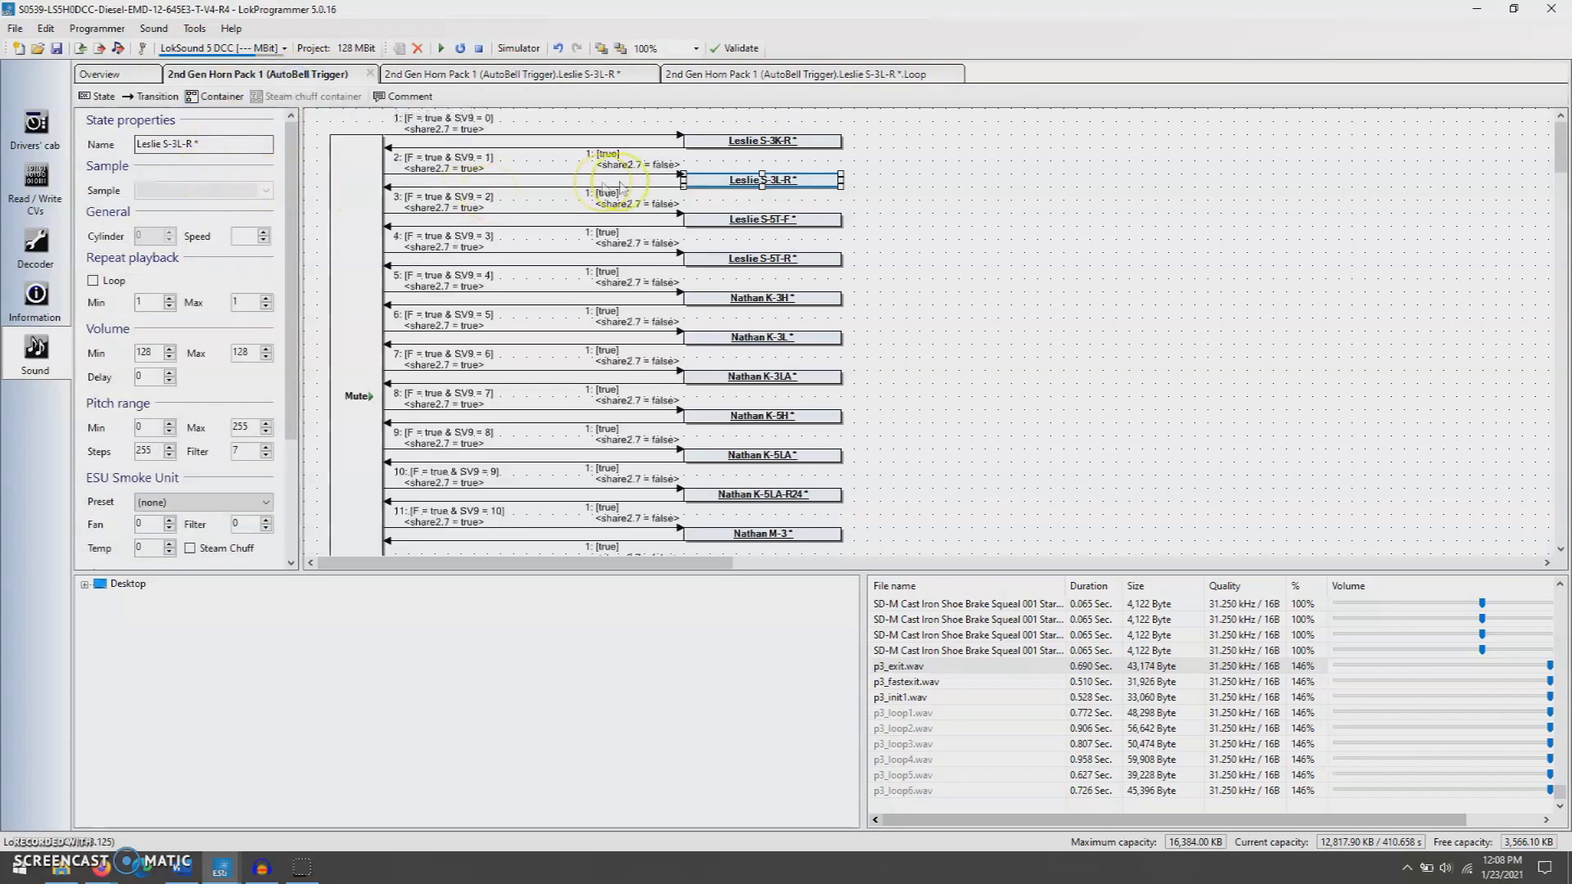
{"action": "double_click", "coordinate": [226, 145]}
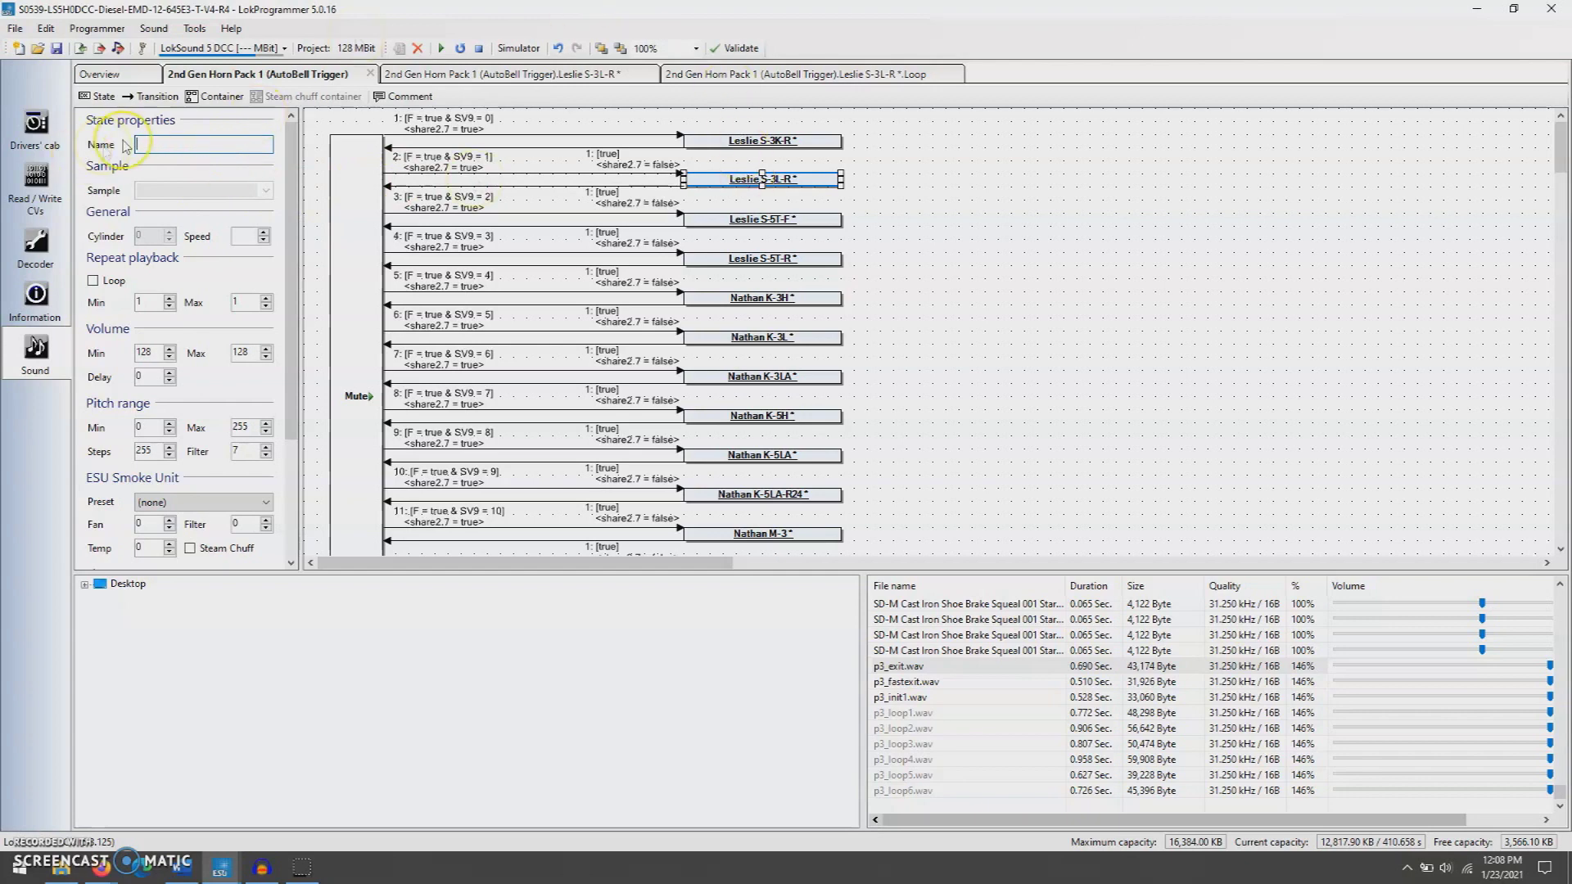
Rename the Leslie S-3L-R state to 'P3 Test' and open its inner Loop container.
{"action": "left_click", "coordinate": [152, 144]}
{"action": "type", "text": "P3 Test"}
{"action": "key", "text": "Return"}
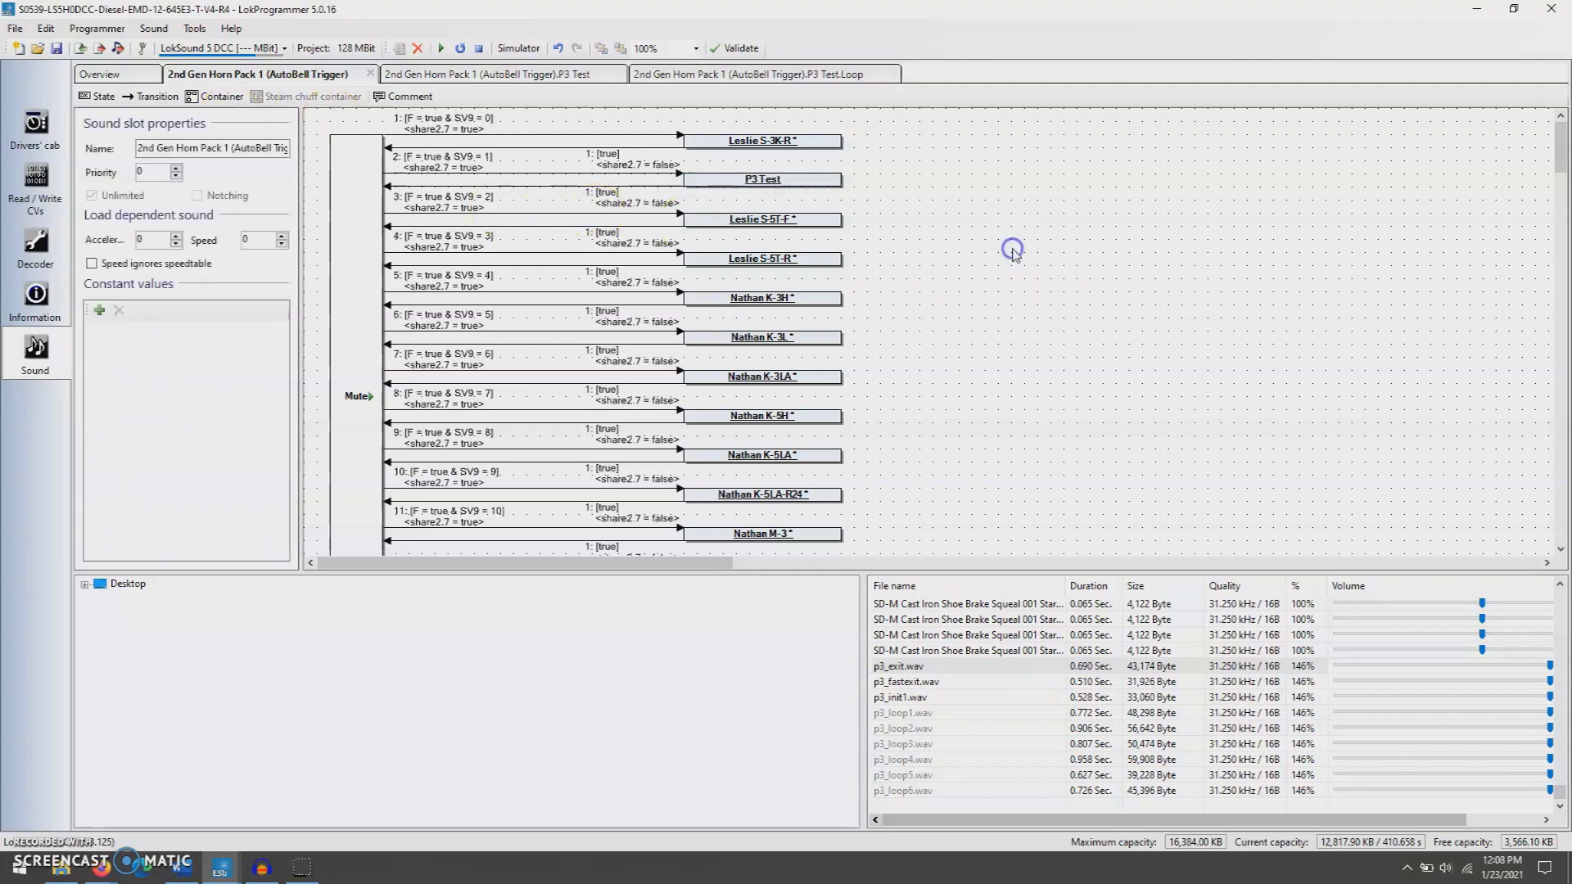
{"action": "double_click", "coordinate": [790, 179]}
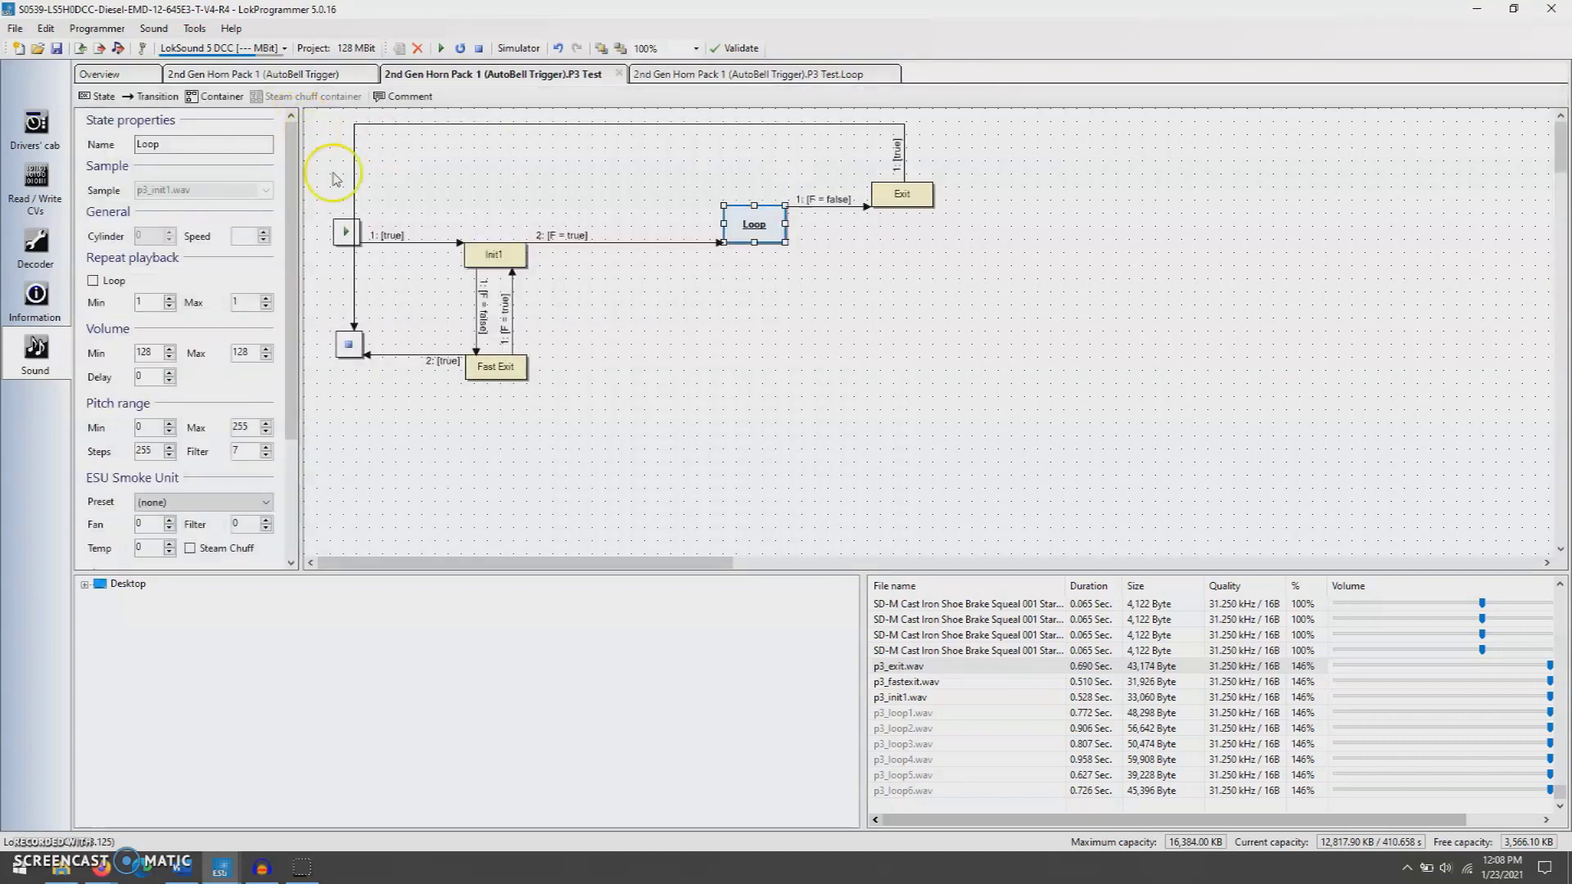
{"action": "double_click", "coordinate": [773, 227]}
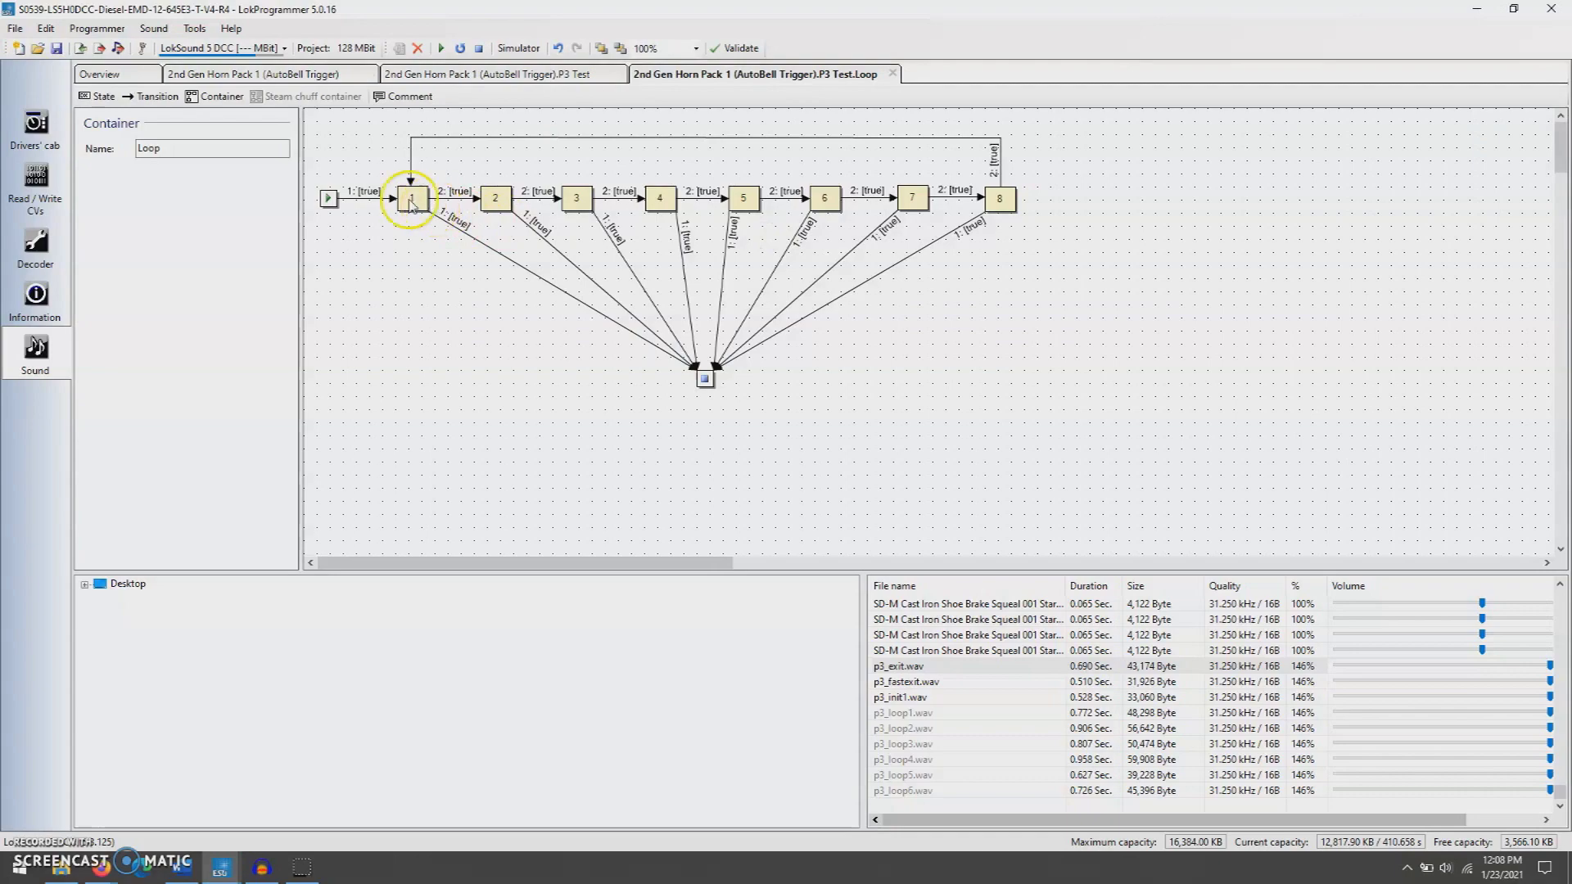
Assign p3 loop samples to loop states 1 and 2, including p3_loop2.wav for state 2.
{"action": "left_click", "coordinate": [411, 204]}
{"action": "left_click", "coordinate": [266, 192]}
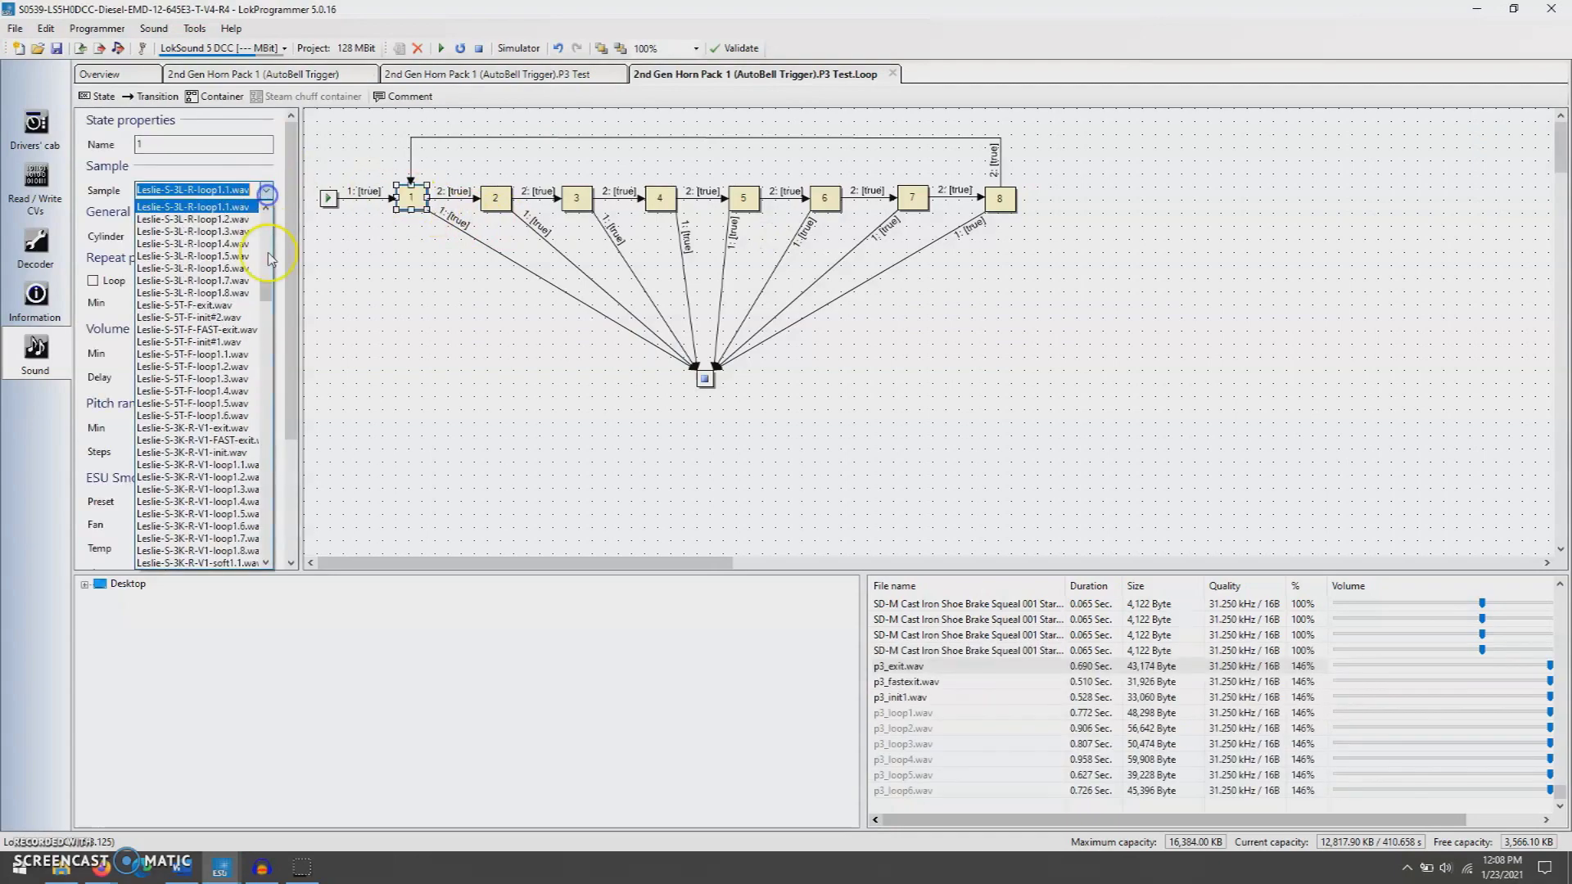
{"action": "left_click_drag", "start_coordinate": [271, 260], "coordinate": [311, 581]}
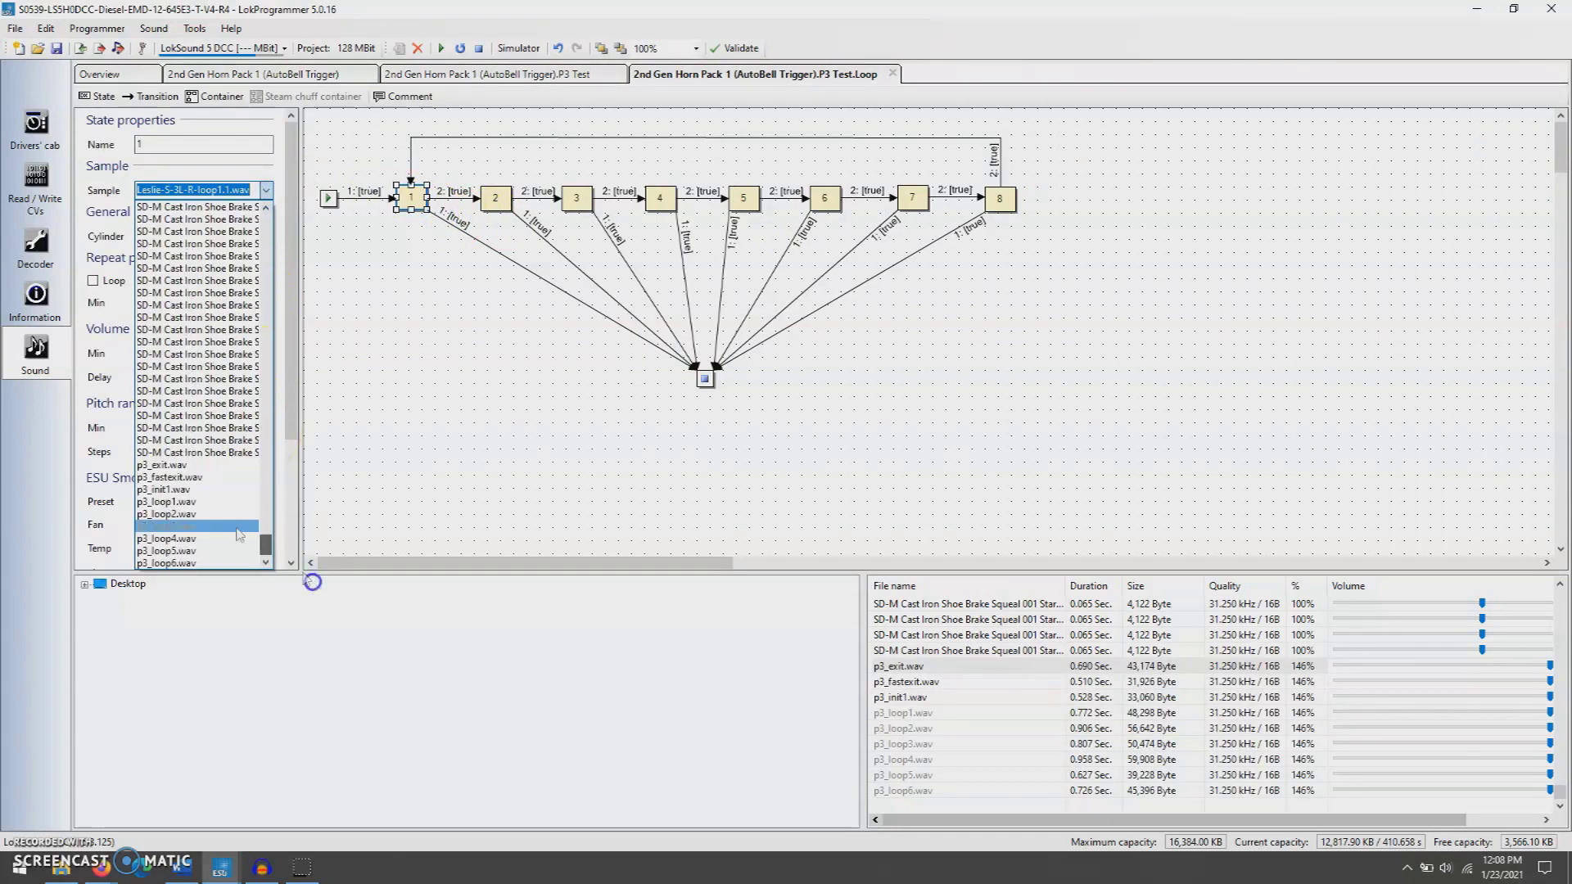
{"action": "left_click", "coordinate": [189, 490]}
{"action": "left_click", "coordinate": [495, 197]}
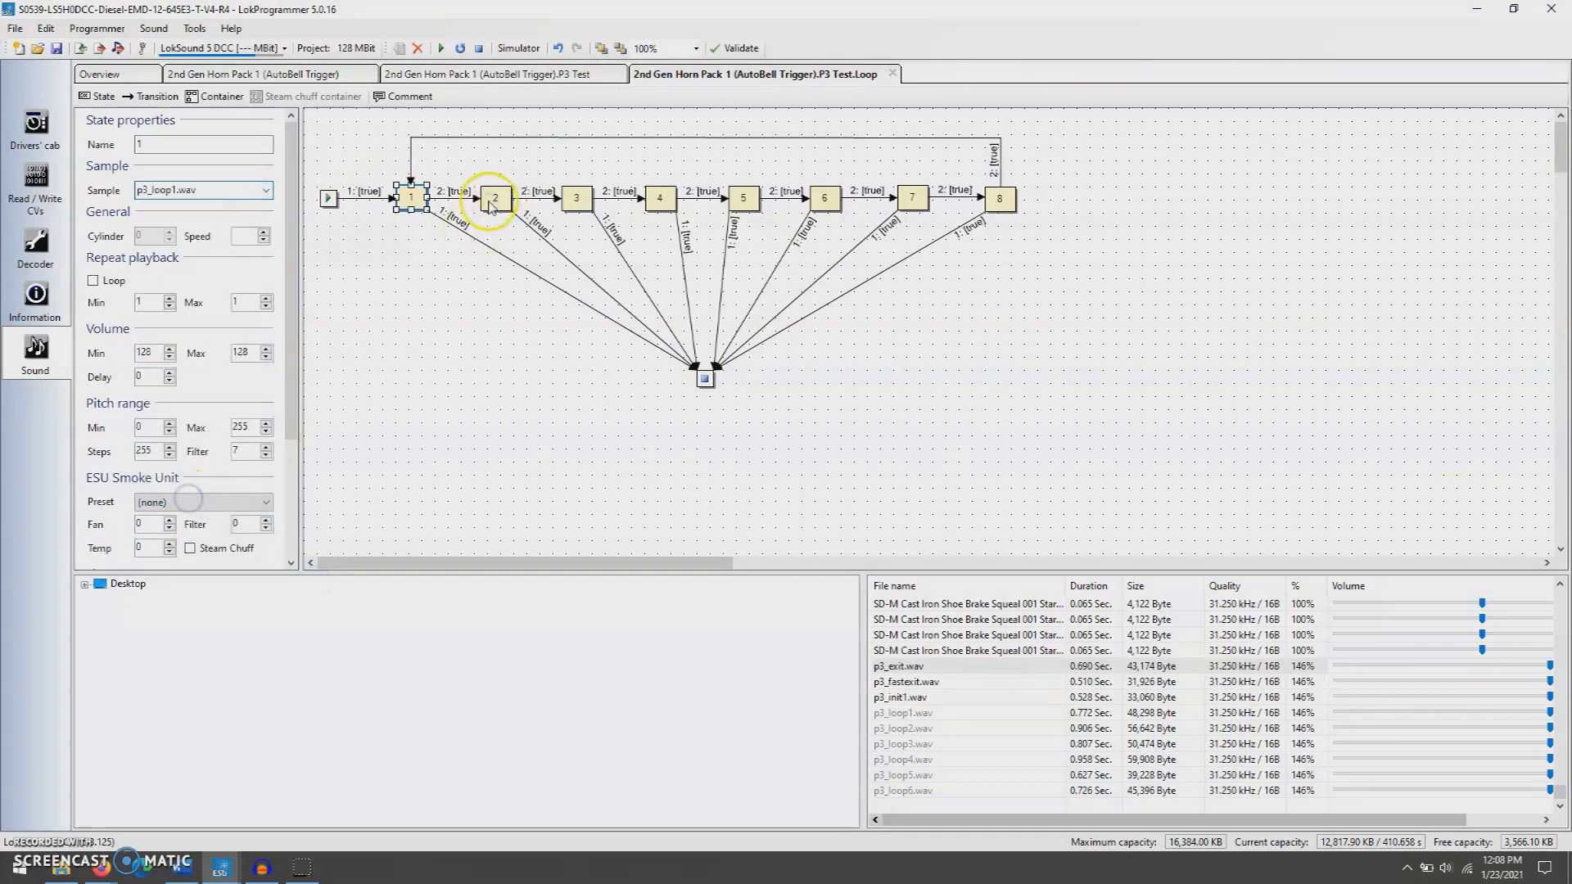
{"action": "left_click", "coordinate": [266, 190]}
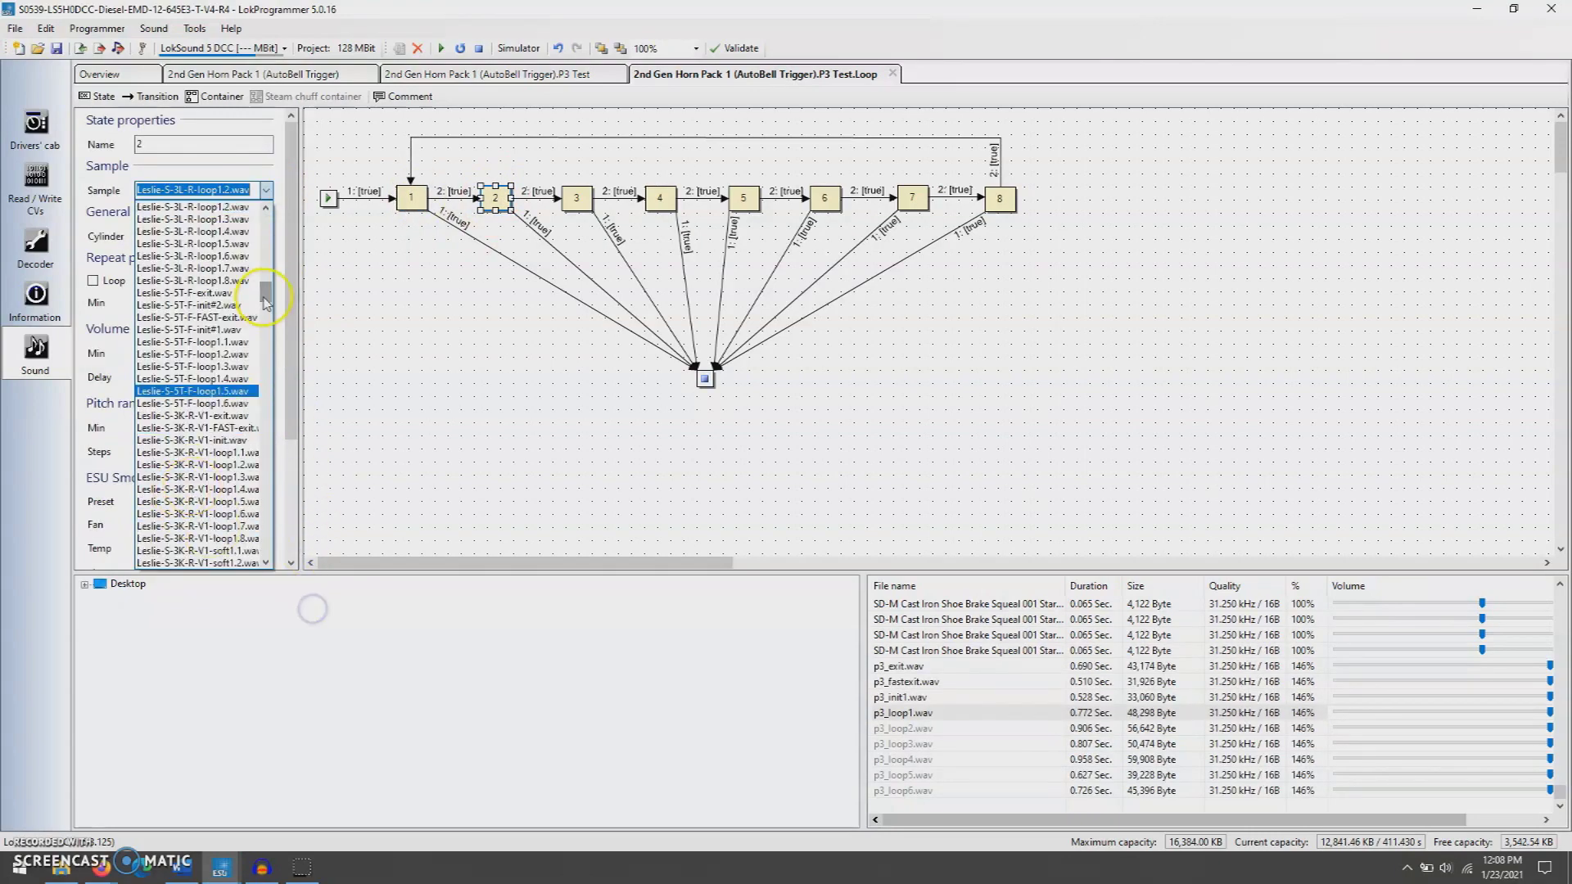
{"action": "left_click_drag", "start_coordinate": [264, 298], "coordinate": [283, 565]}
{"action": "left_click", "coordinate": [193, 514]}
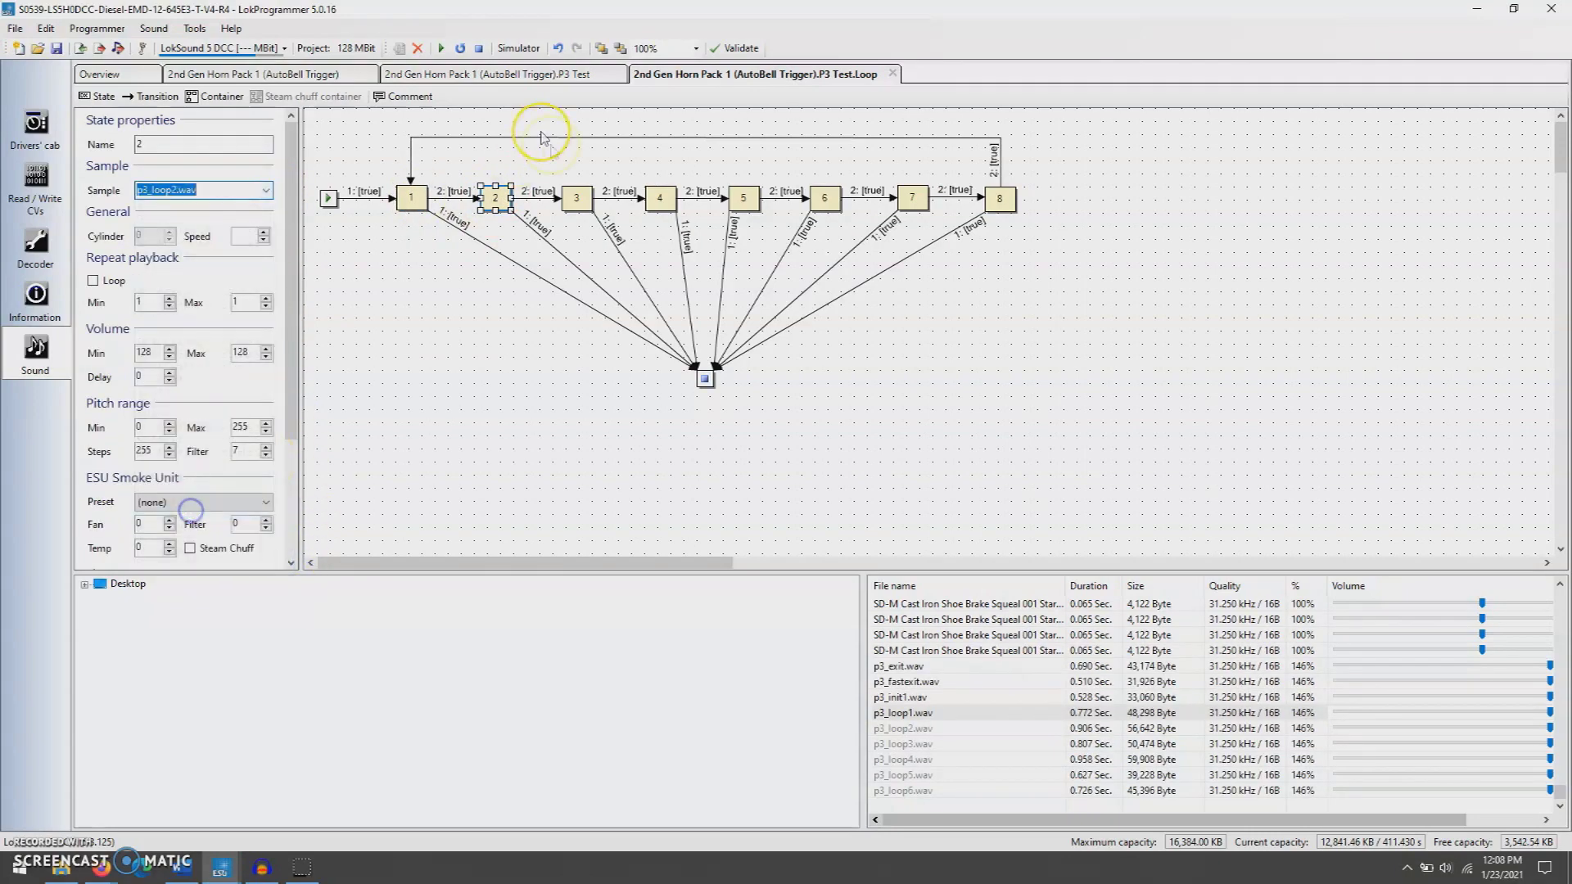
Assign p3 loop samples to loop states 3 and 4, then open state 5's sample list.
{"action": "left_click", "coordinate": [576, 197]}
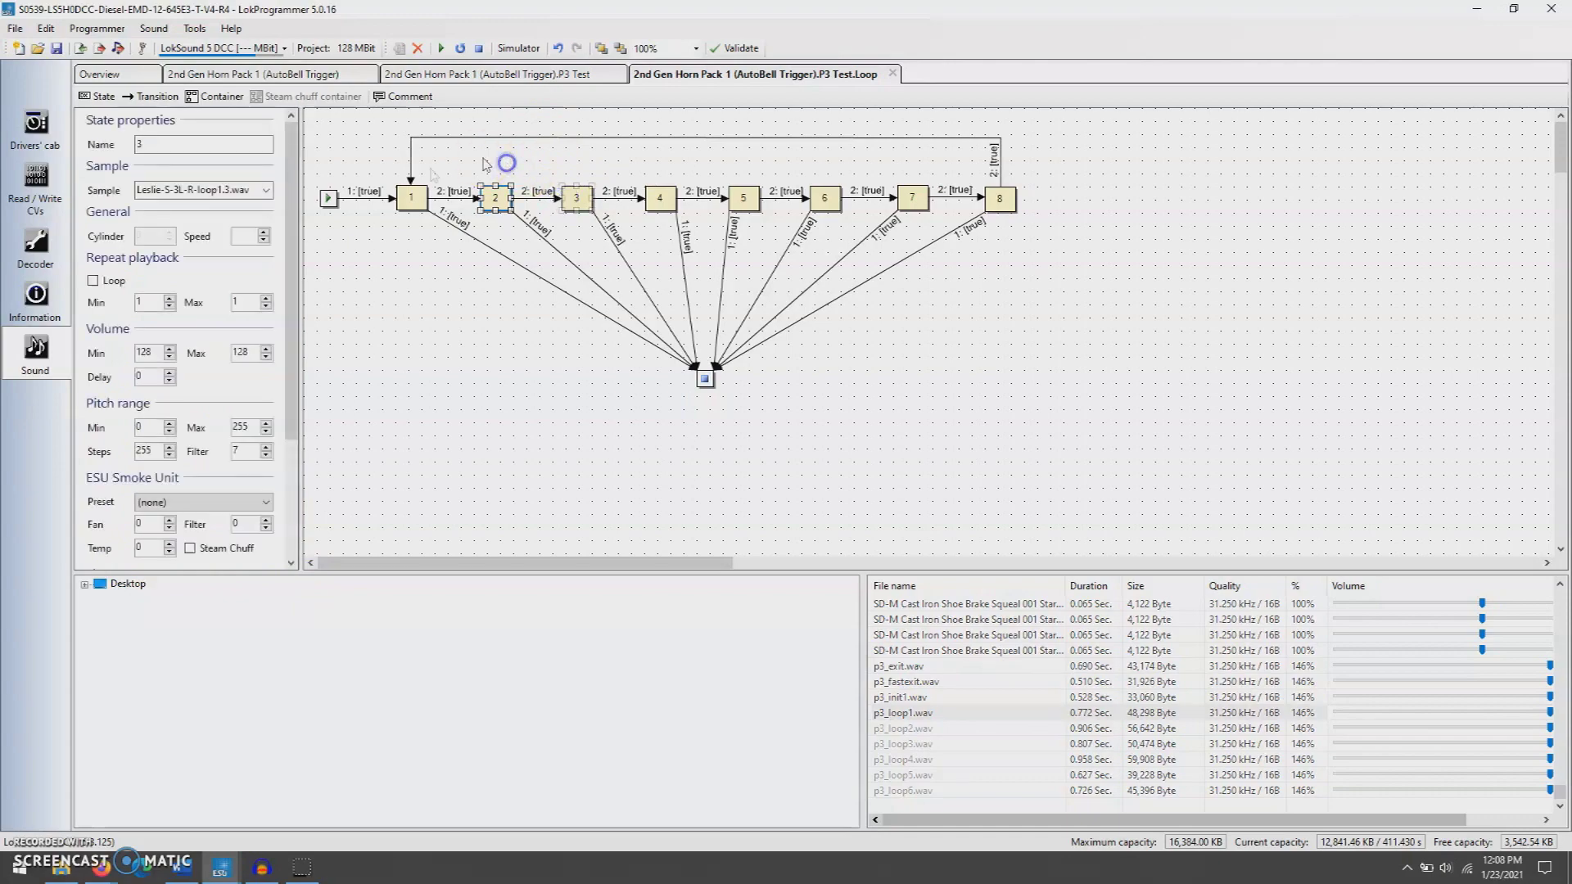
{"action": "left_click", "coordinate": [264, 191]}
{"action": "left_click_drag", "start_coordinate": [266, 297], "coordinate": [272, 534]}
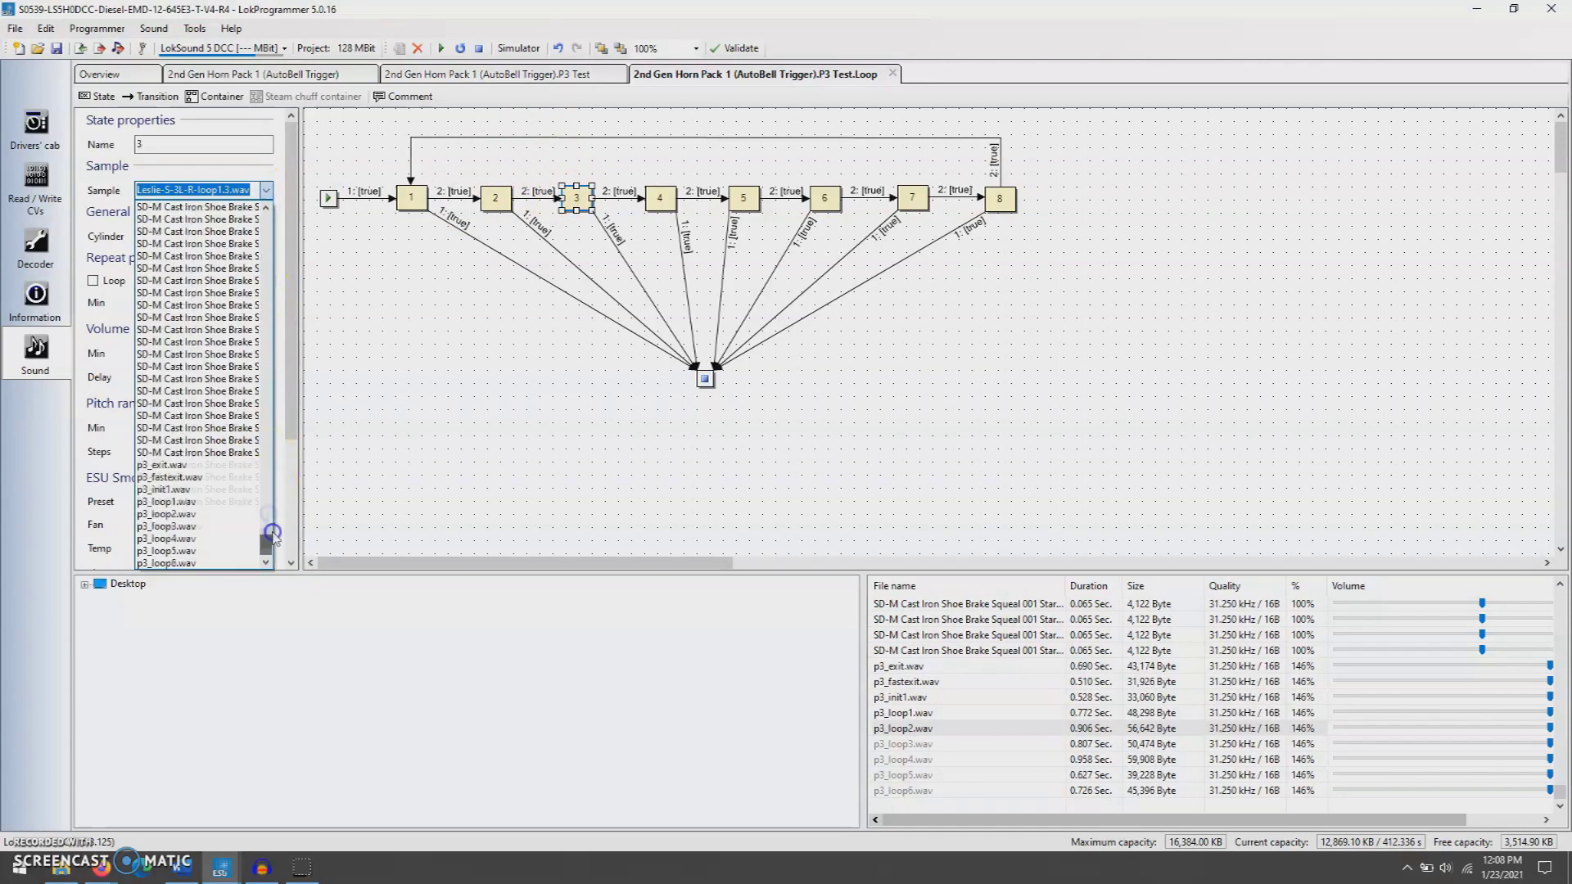
{"action": "left_click", "coordinate": [197, 526]}
{"action": "left_click", "coordinate": [660, 198]}
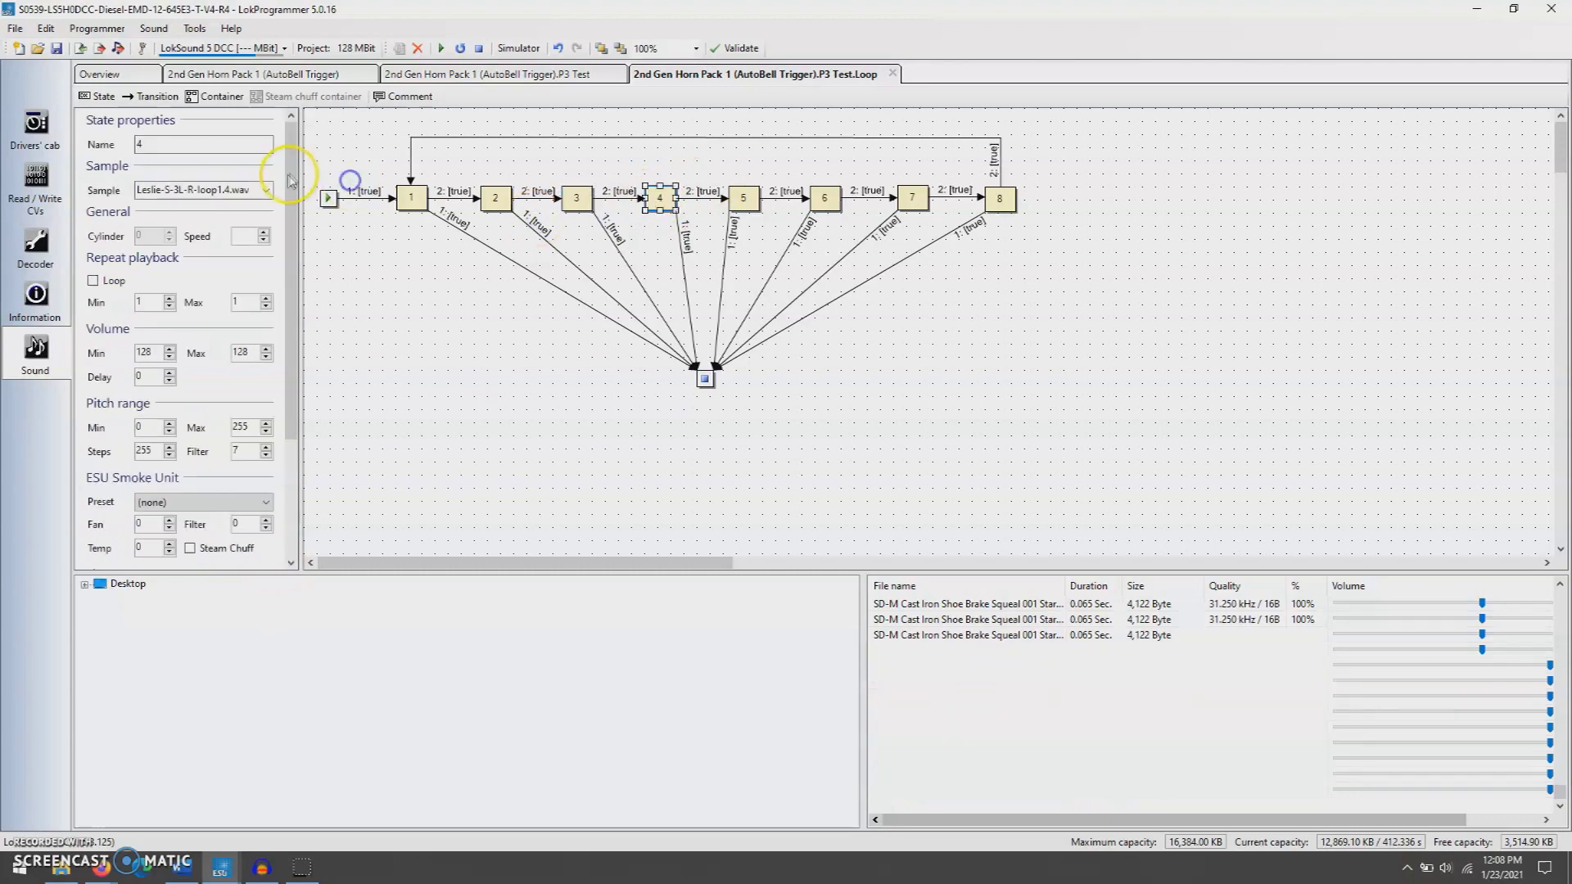
{"action": "left_click", "coordinate": [267, 190]}
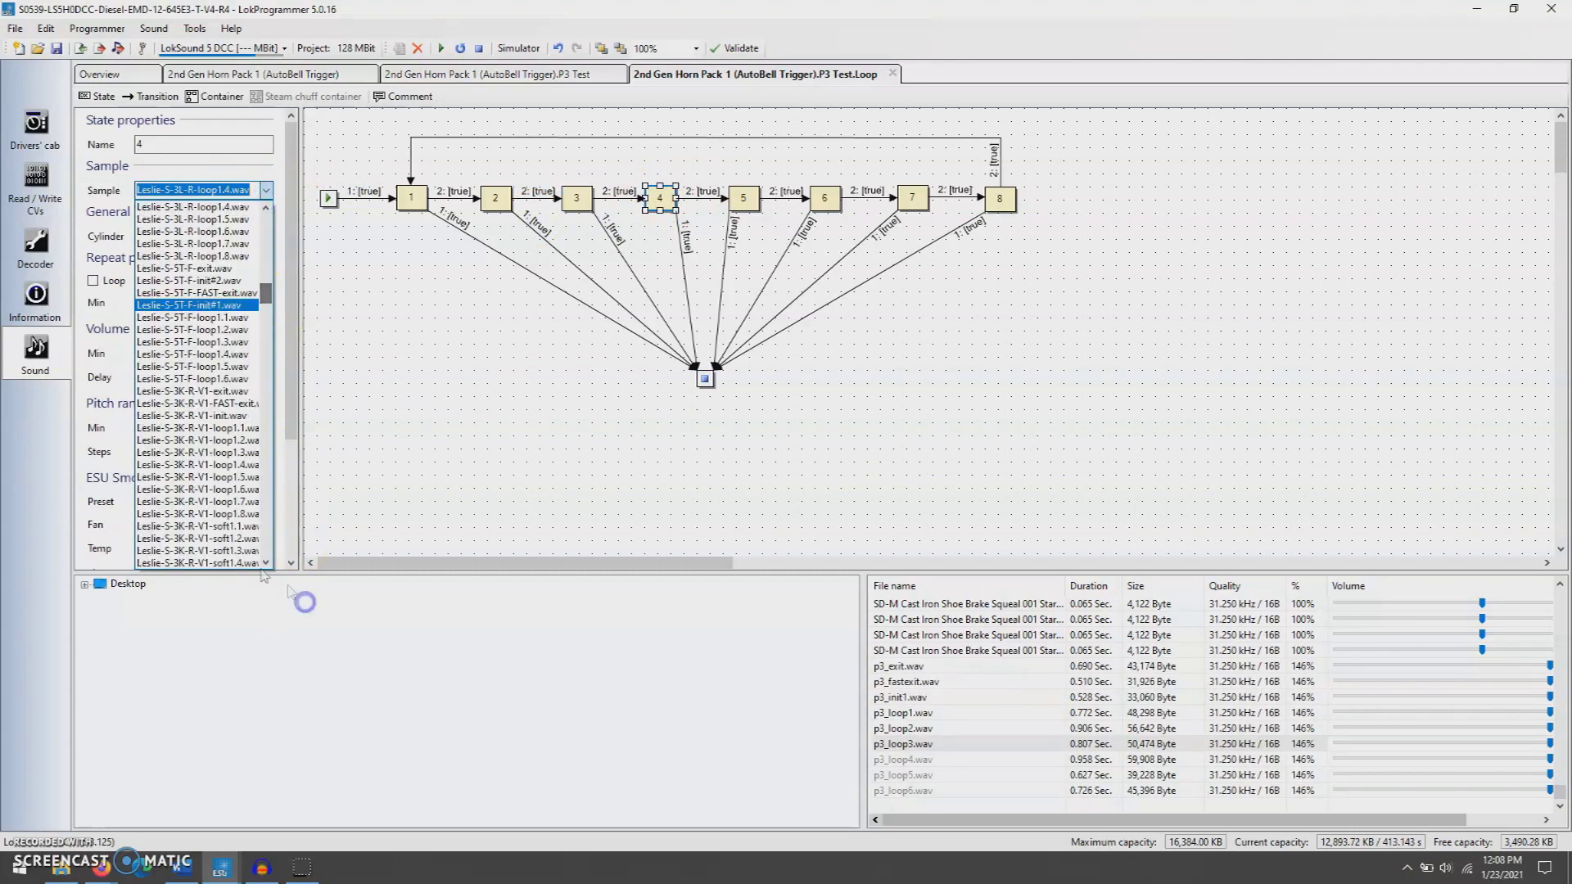
{"action": "left_click_drag", "start_coordinate": [264, 294], "coordinate": [283, 581]}
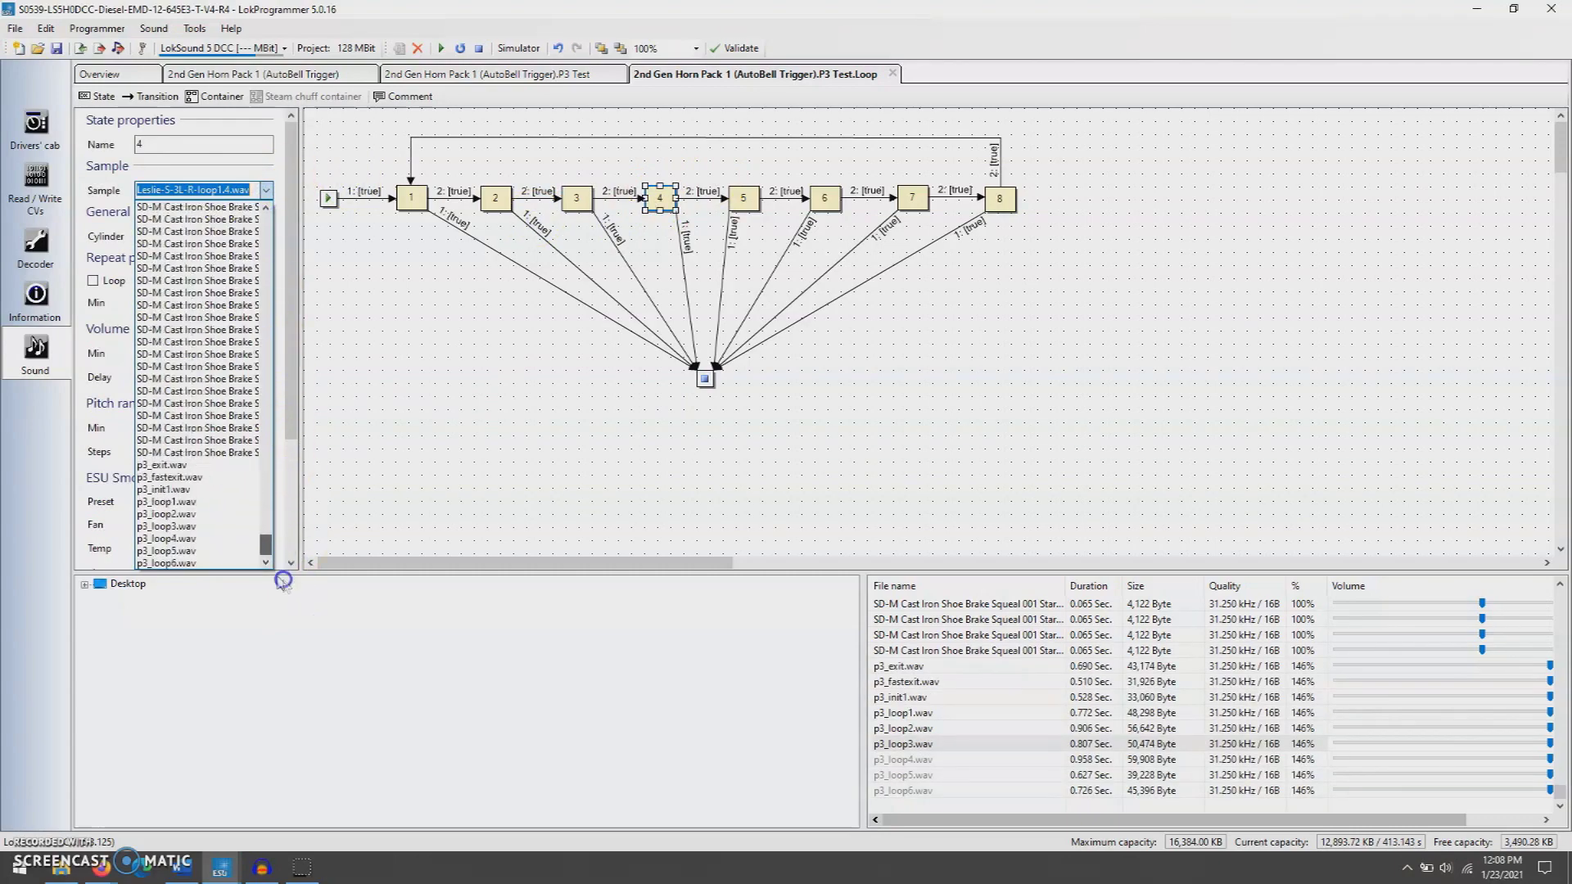
{"action": "left_click", "coordinate": [197, 538]}
{"action": "left_click", "coordinate": [702, 194]}
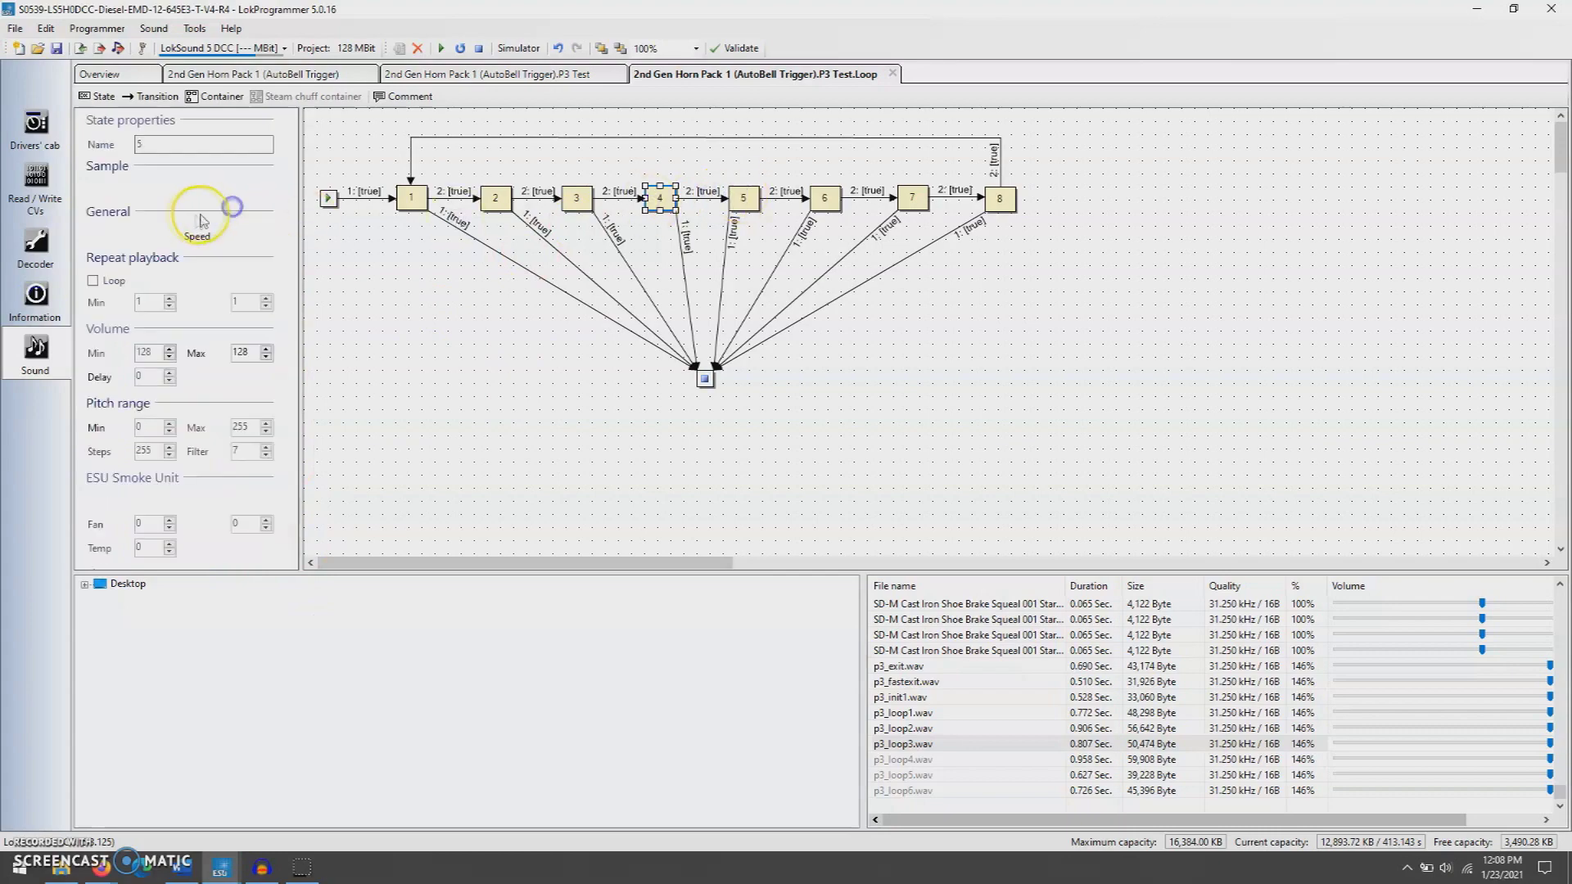
{"action": "left_click", "coordinate": [266, 190]}
{"action": "left_click_drag", "start_coordinate": [266, 295], "coordinate": [278, 565]}
Give state 5 p3_loop6.wav, then delete loop states 6 and 7 with their dangling transitions.
{"action": "left_click", "coordinate": [199, 563]}
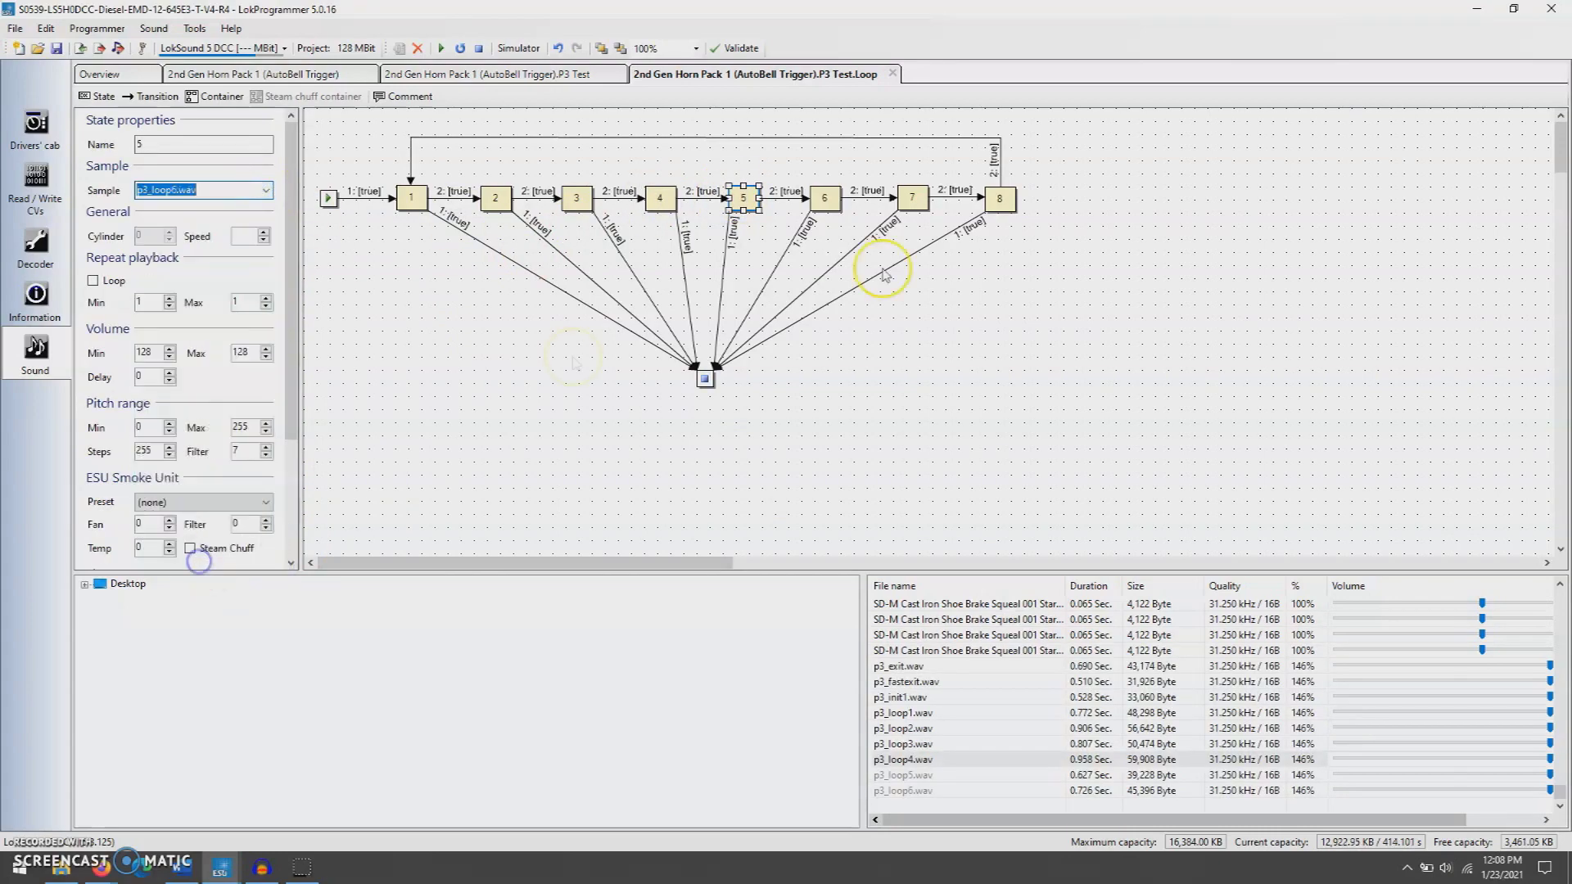
{"action": "left_click", "coordinate": [1009, 207]}
{"action": "left_click", "coordinate": [960, 194]}
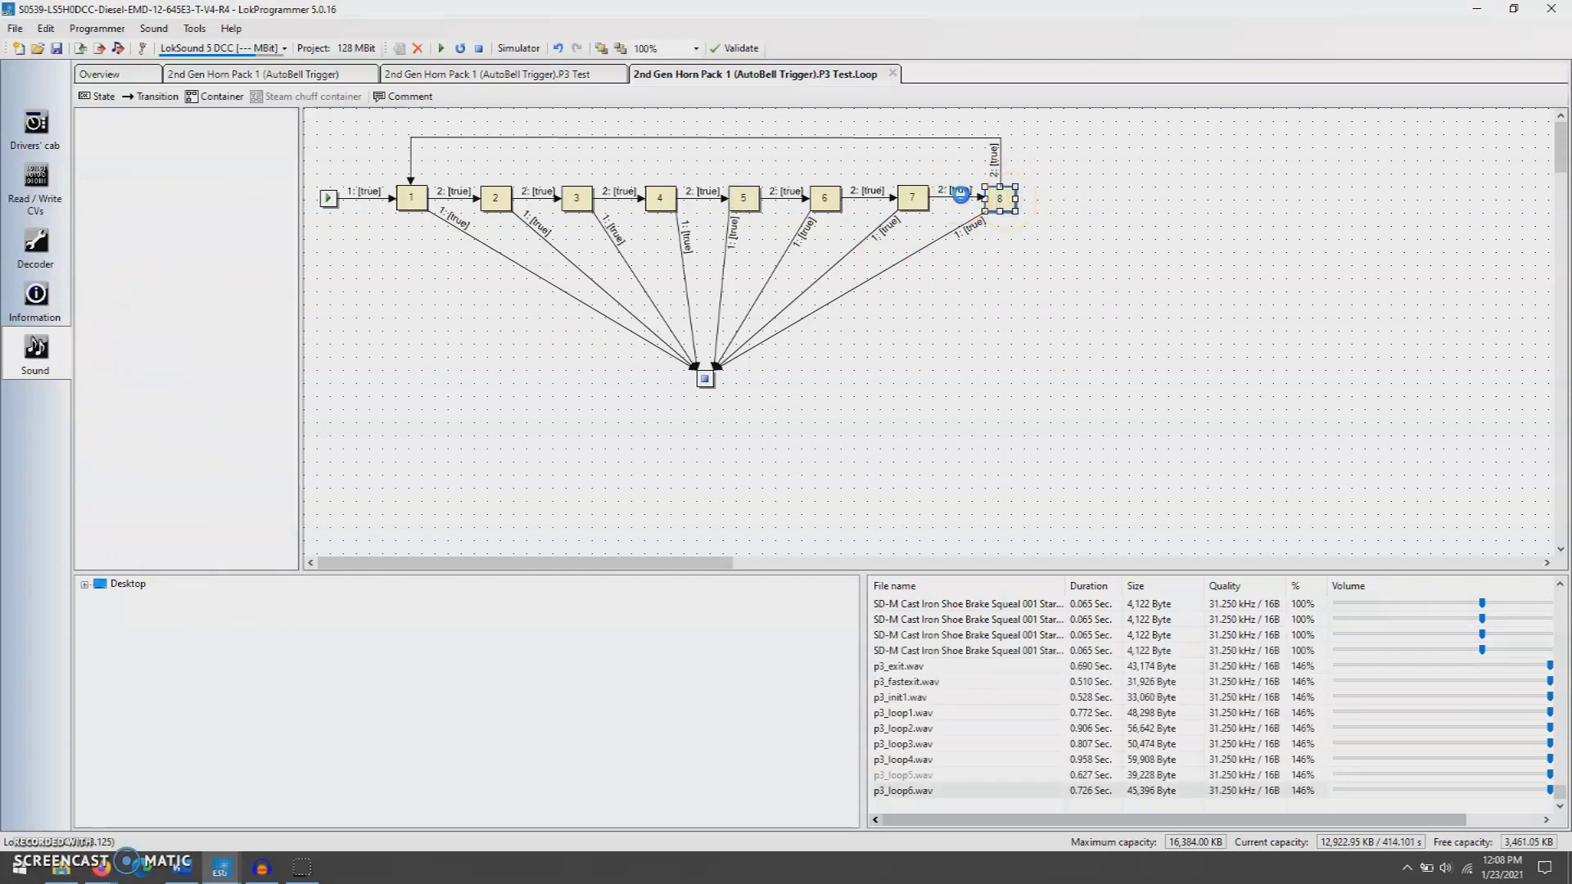
{"action": "left_click", "coordinate": [914, 198]}
{"action": "key", "text": "Delete"}
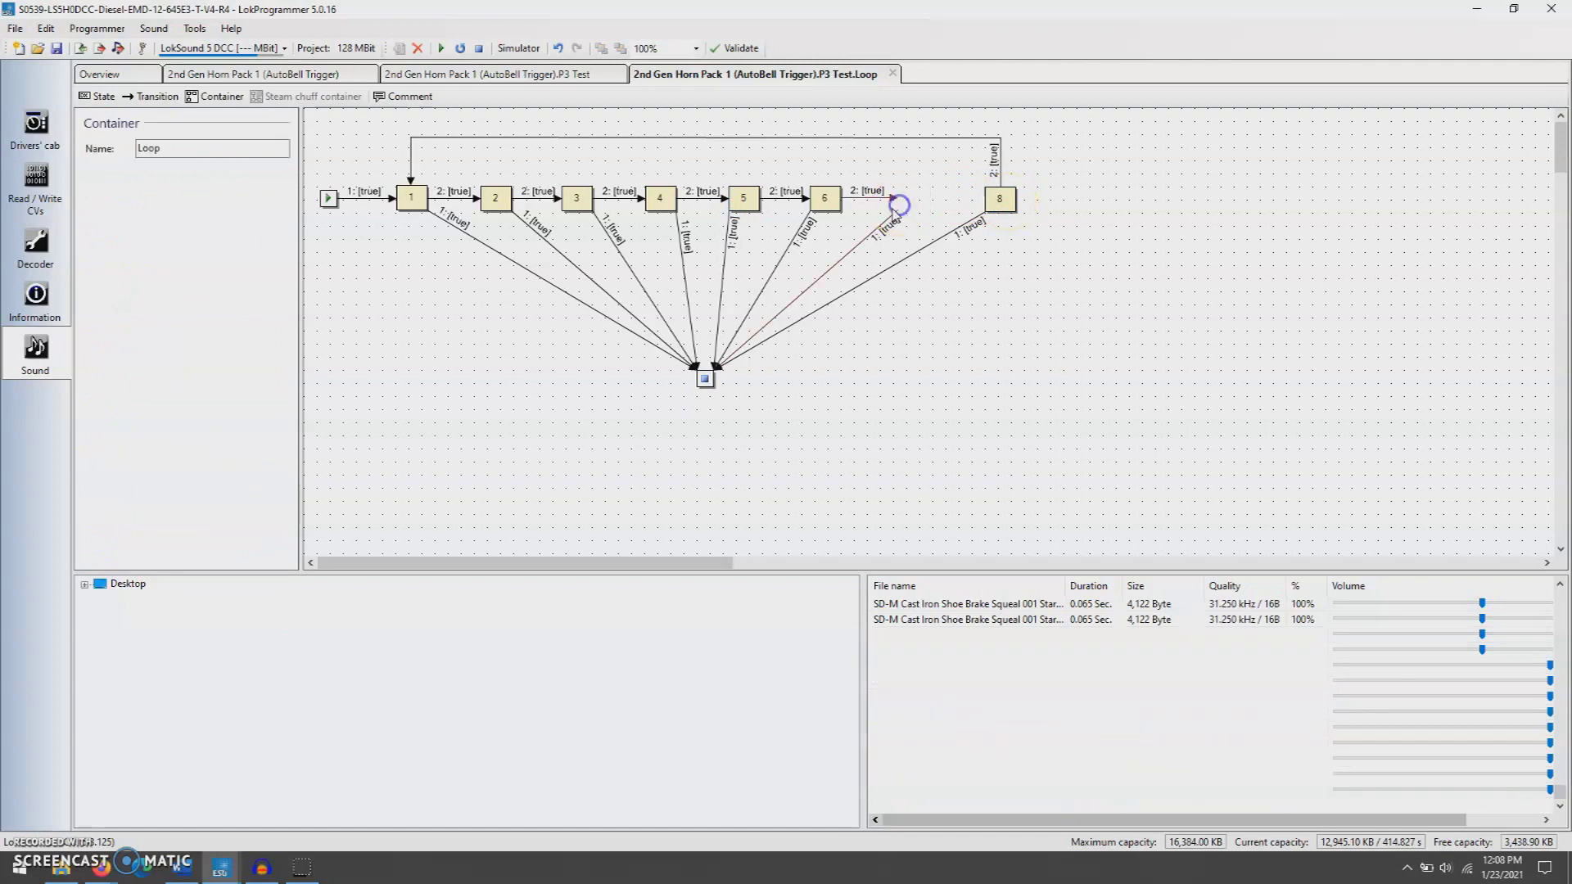
{"action": "left_click", "coordinate": [892, 213]}
{"action": "key", "text": "Delete"}
{"action": "left_click", "coordinate": [884, 194]}
{"action": "key", "text": "Delete"}
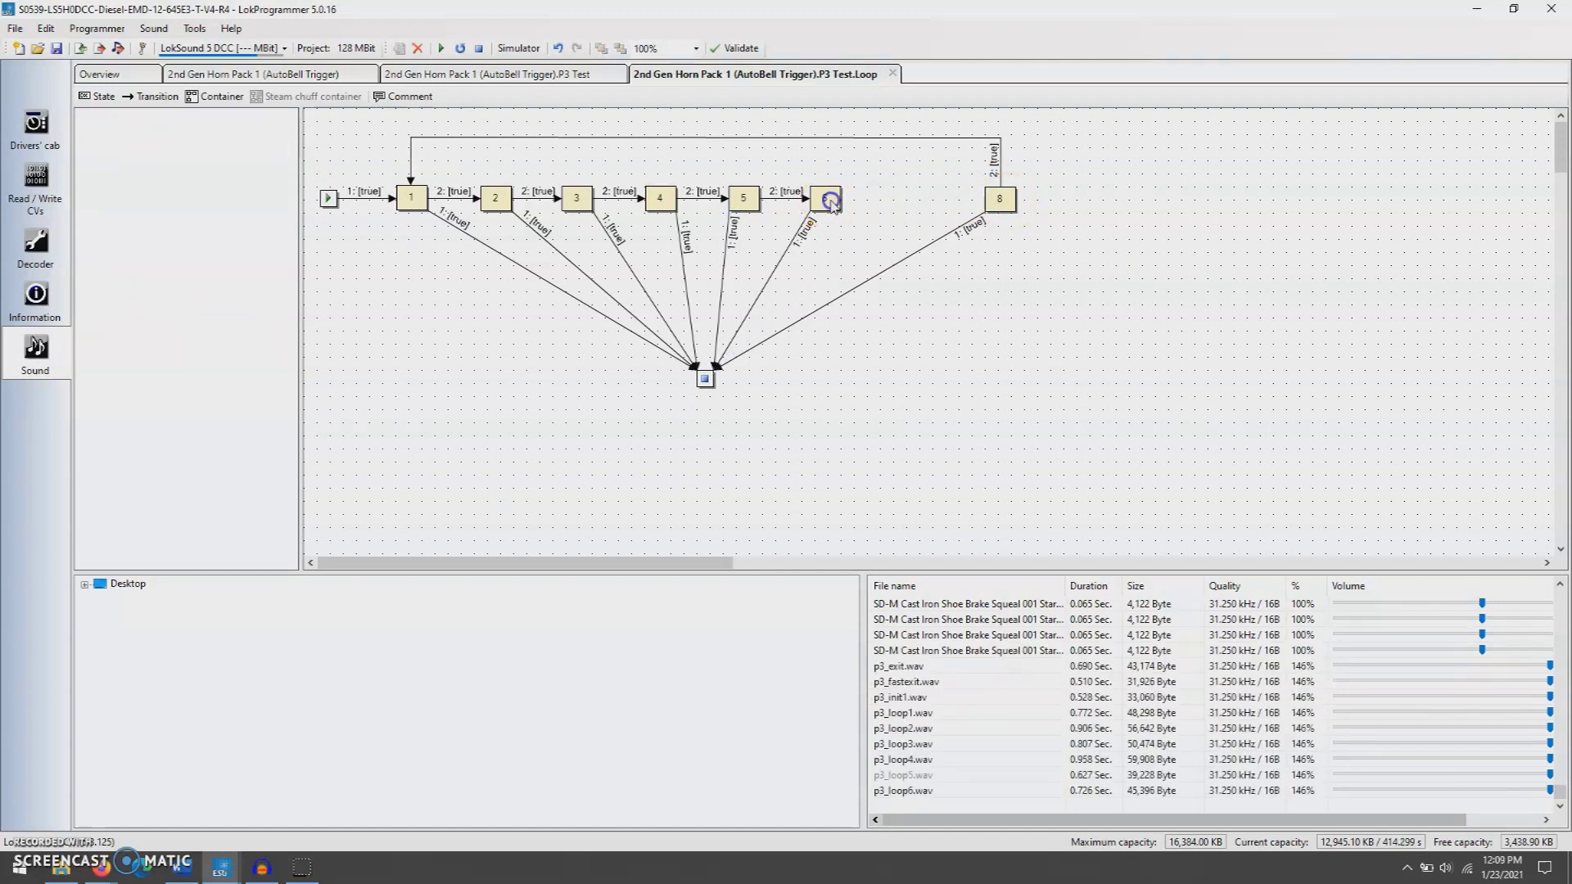
{"action": "left_click", "coordinate": [829, 201]}
{"action": "key", "text": "Delete"}
{"action": "left_click", "coordinate": [799, 237]}
{"action": "key", "text": "Delete"}
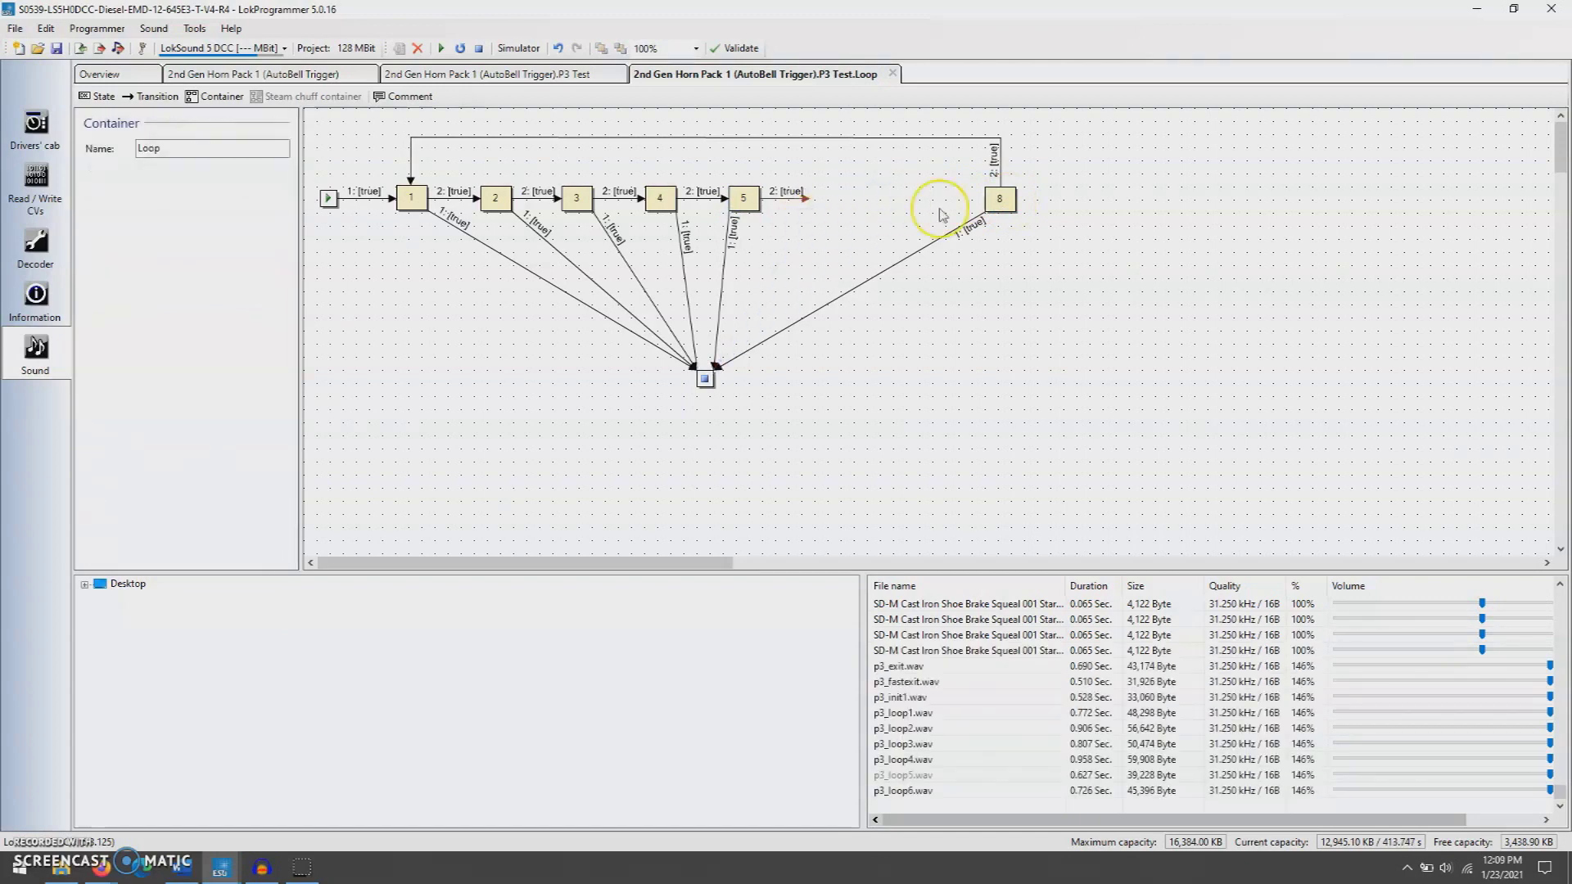
Move state 8 beside state 5 and reroute its transition back to state 1.
{"action": "left_click", "coordinate": [996, 221]}
{"action": "left_click_drag", "start_coordinate": [999, 198], "coordinate": [827, 198]}
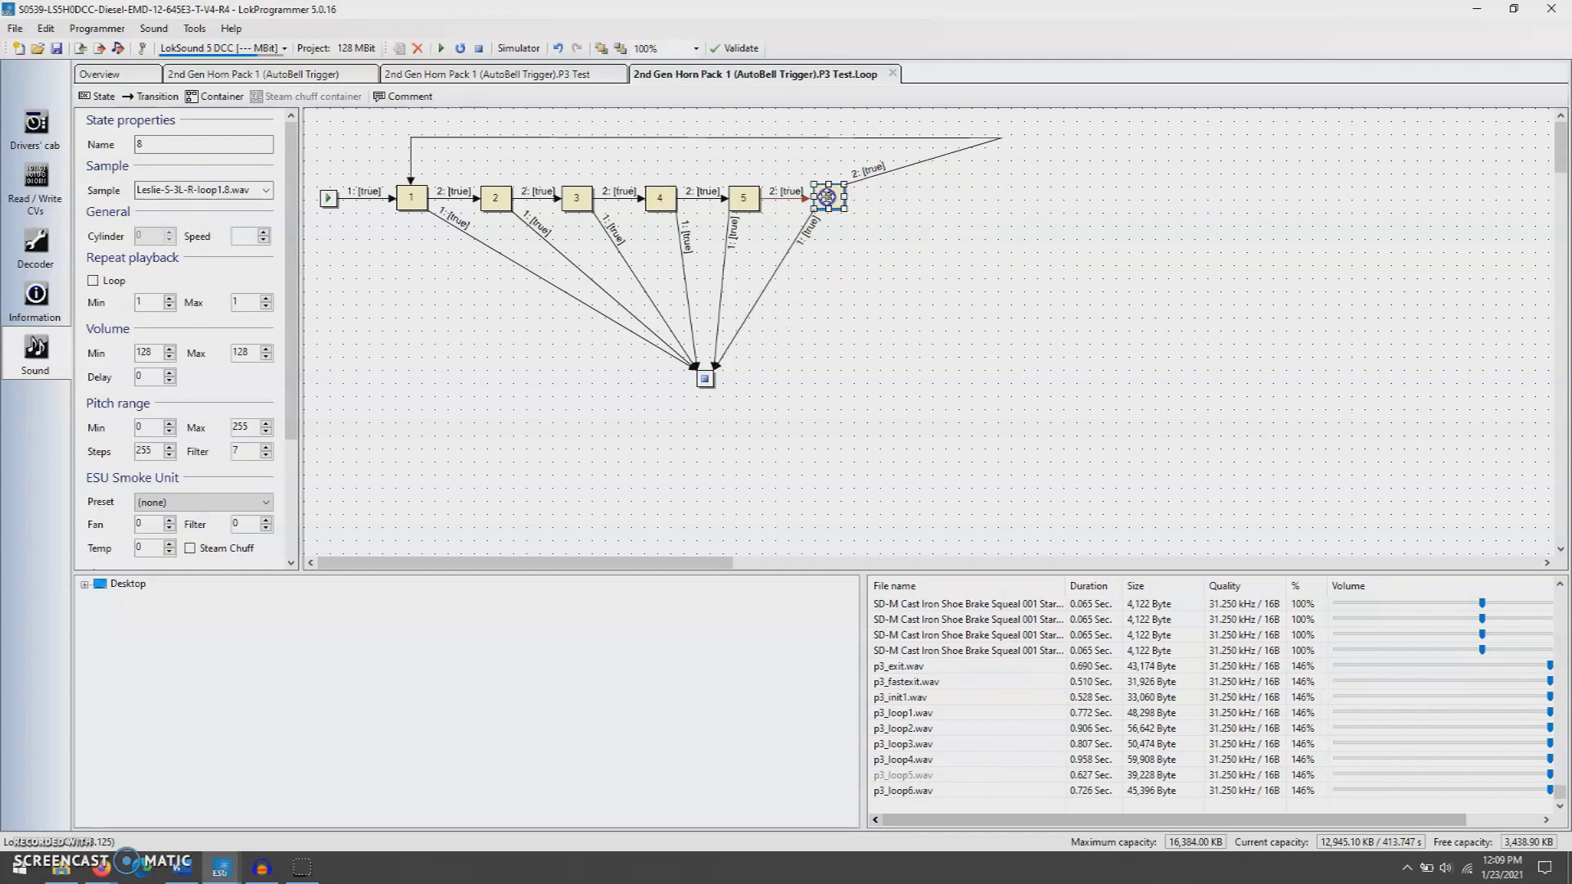
{"action": "left_click", "coordinate": [1007, 150]}
{"action": "left_click_drag", "start_coordinate": [1000, 137], "coordinate": [844, 138]}
{"action": "left_click", "coordinate": [803, 198]}
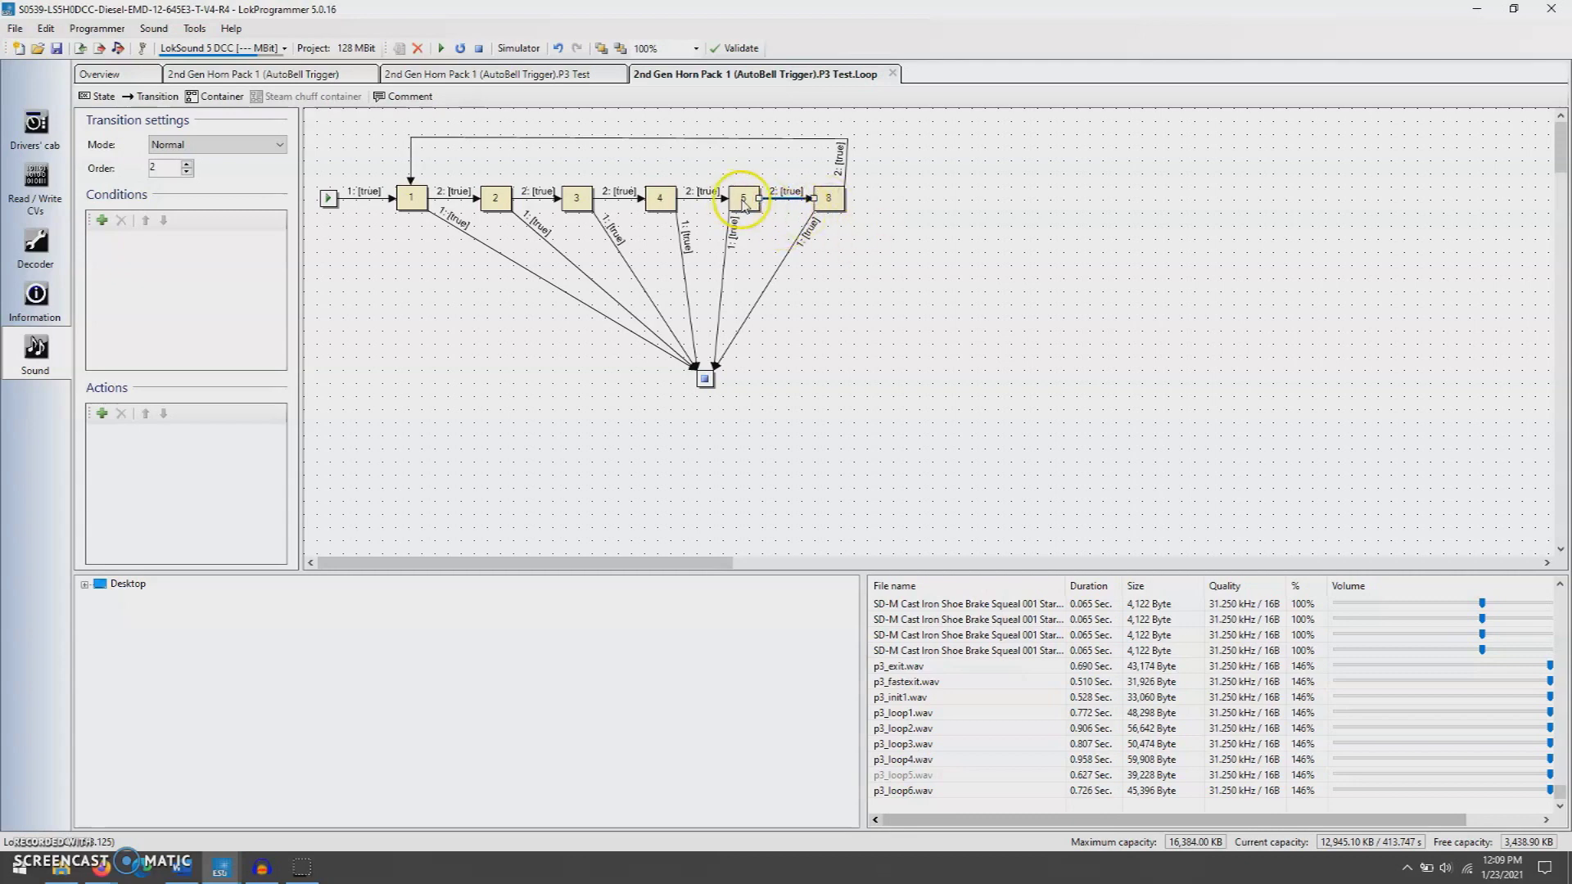
Review the samples of loop states 6 and 1, then check the P3 Test diagram.
{"action": "left_click", "coordinate": [833, 207]}
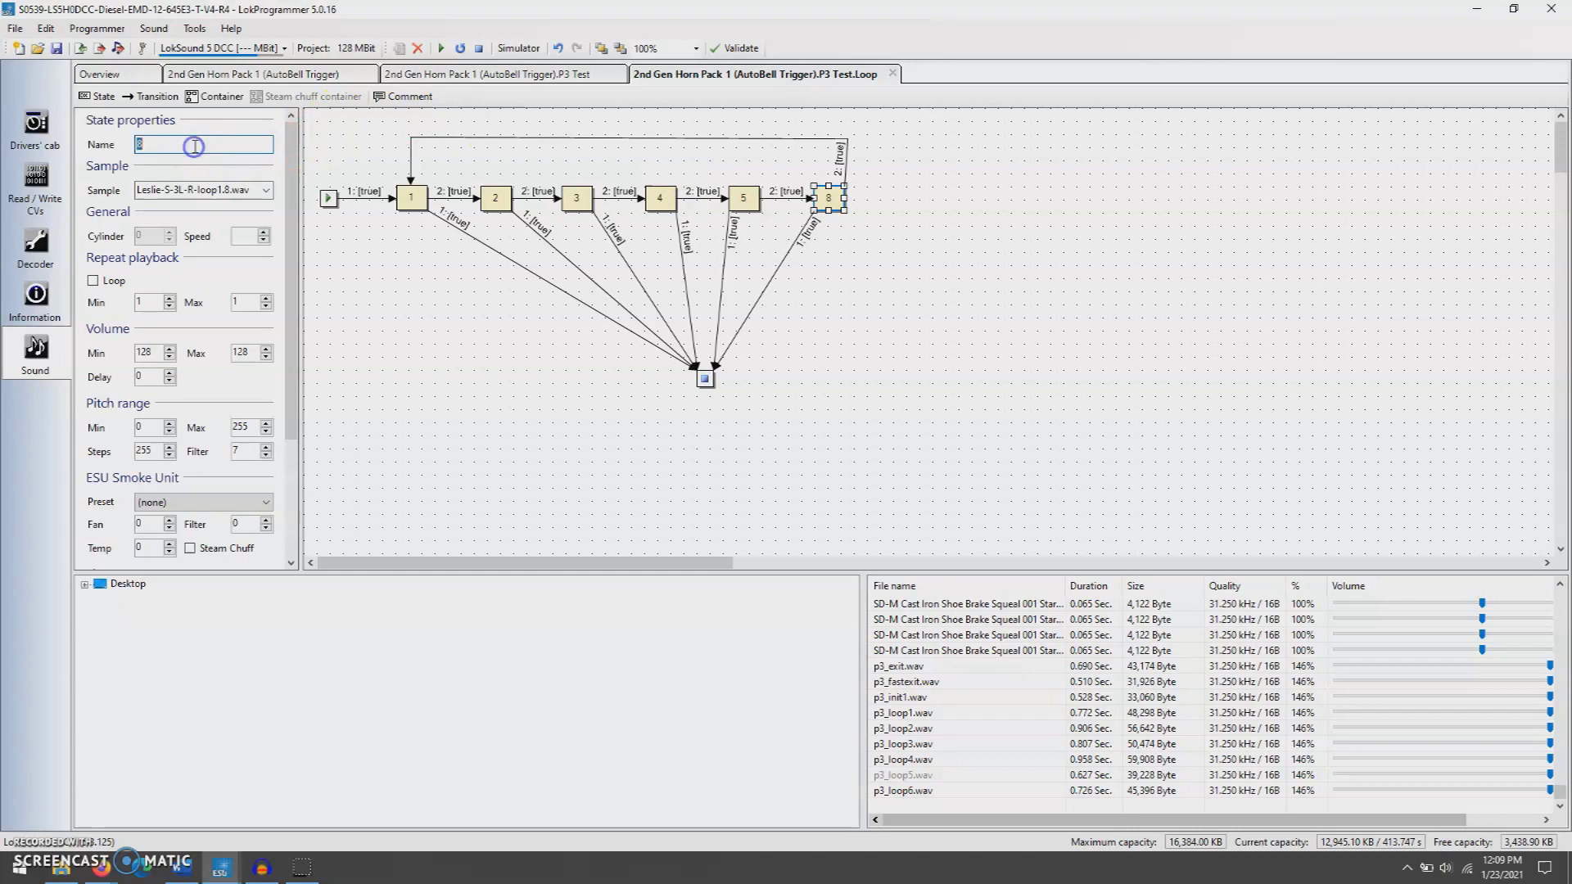
{"action": "left_click", "coordinate": [266, 190]}
{"action": "left_click_drag", "start_coordinate": [274, 304], "coordinate": [281, 565]}
{"action": "left_click", "coordinate": [365, 439]}
{"action": "left_click", "coordinate": [411, 197]}
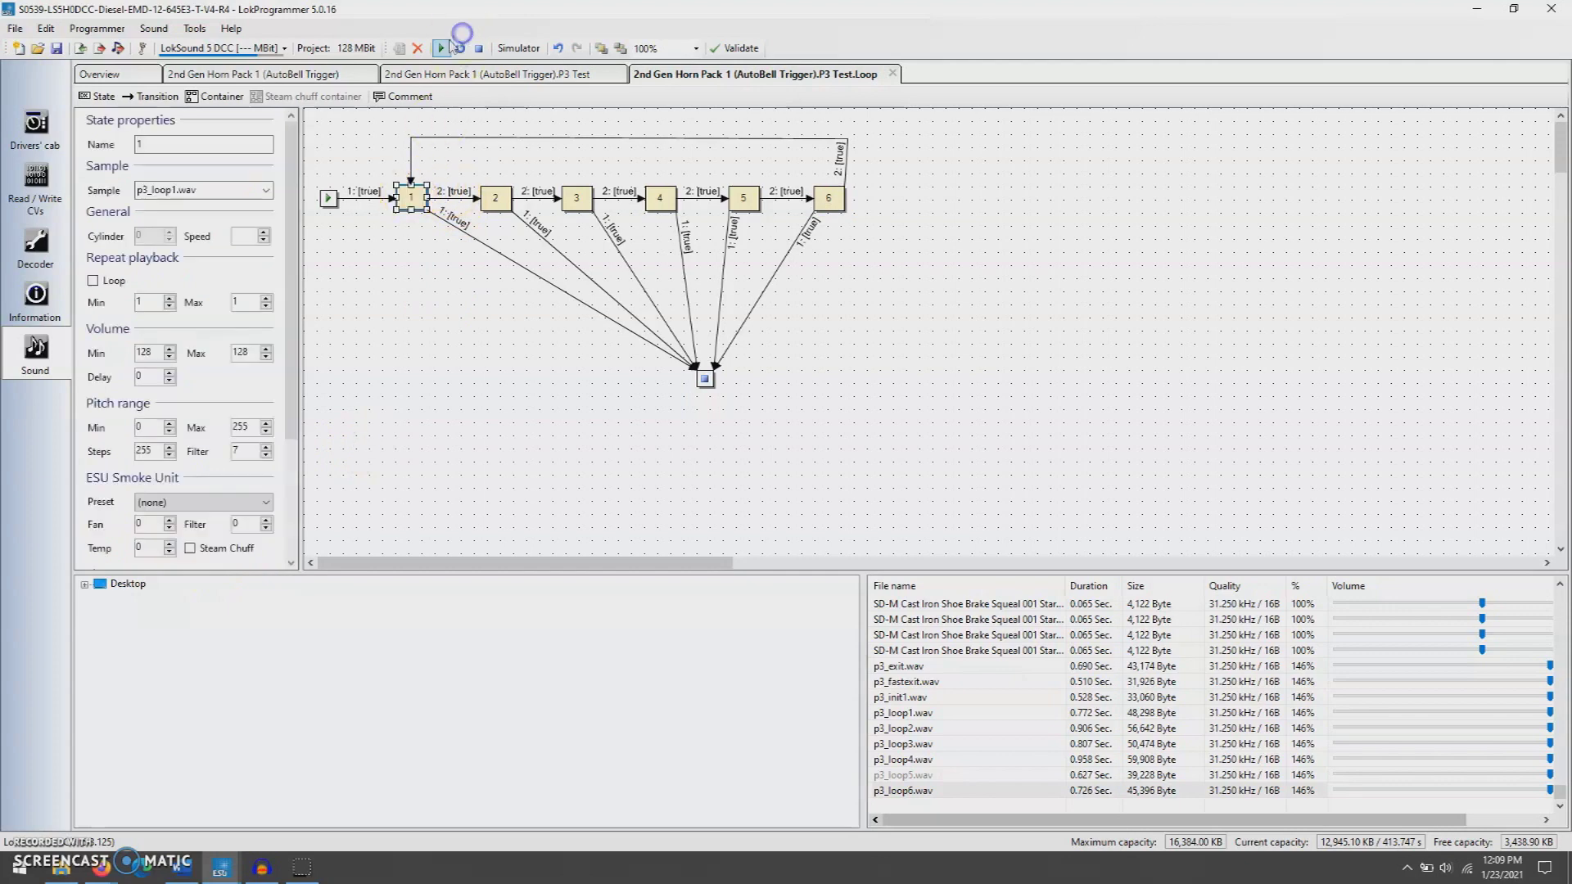
{"action": "left_click", "coordinate": [441, 48]}
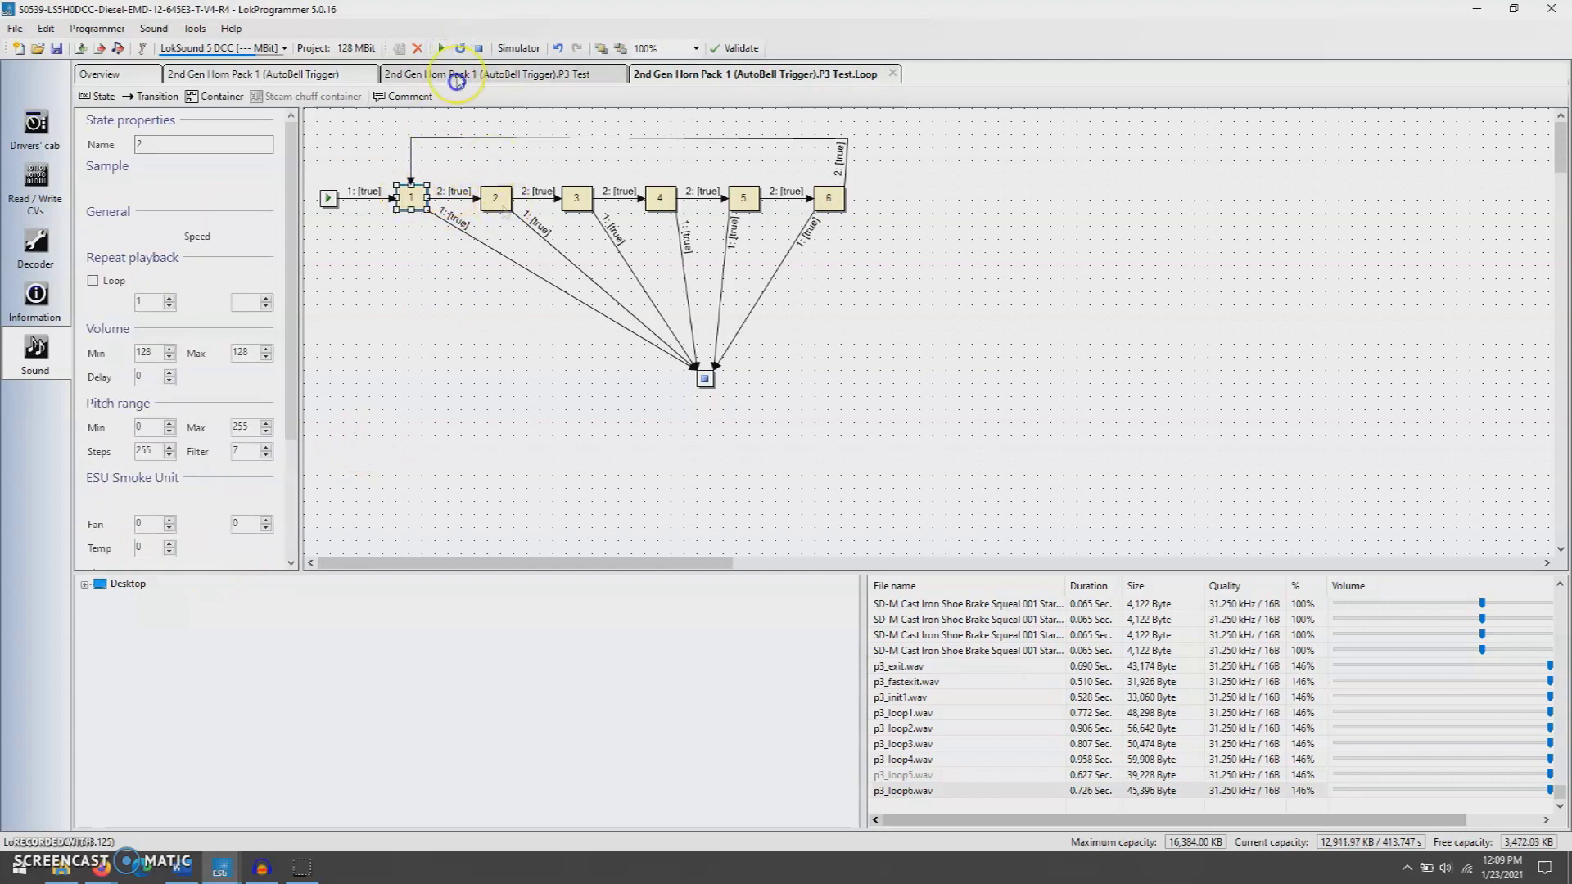
{"action": "left_click", "coordinate": [474, 351]}
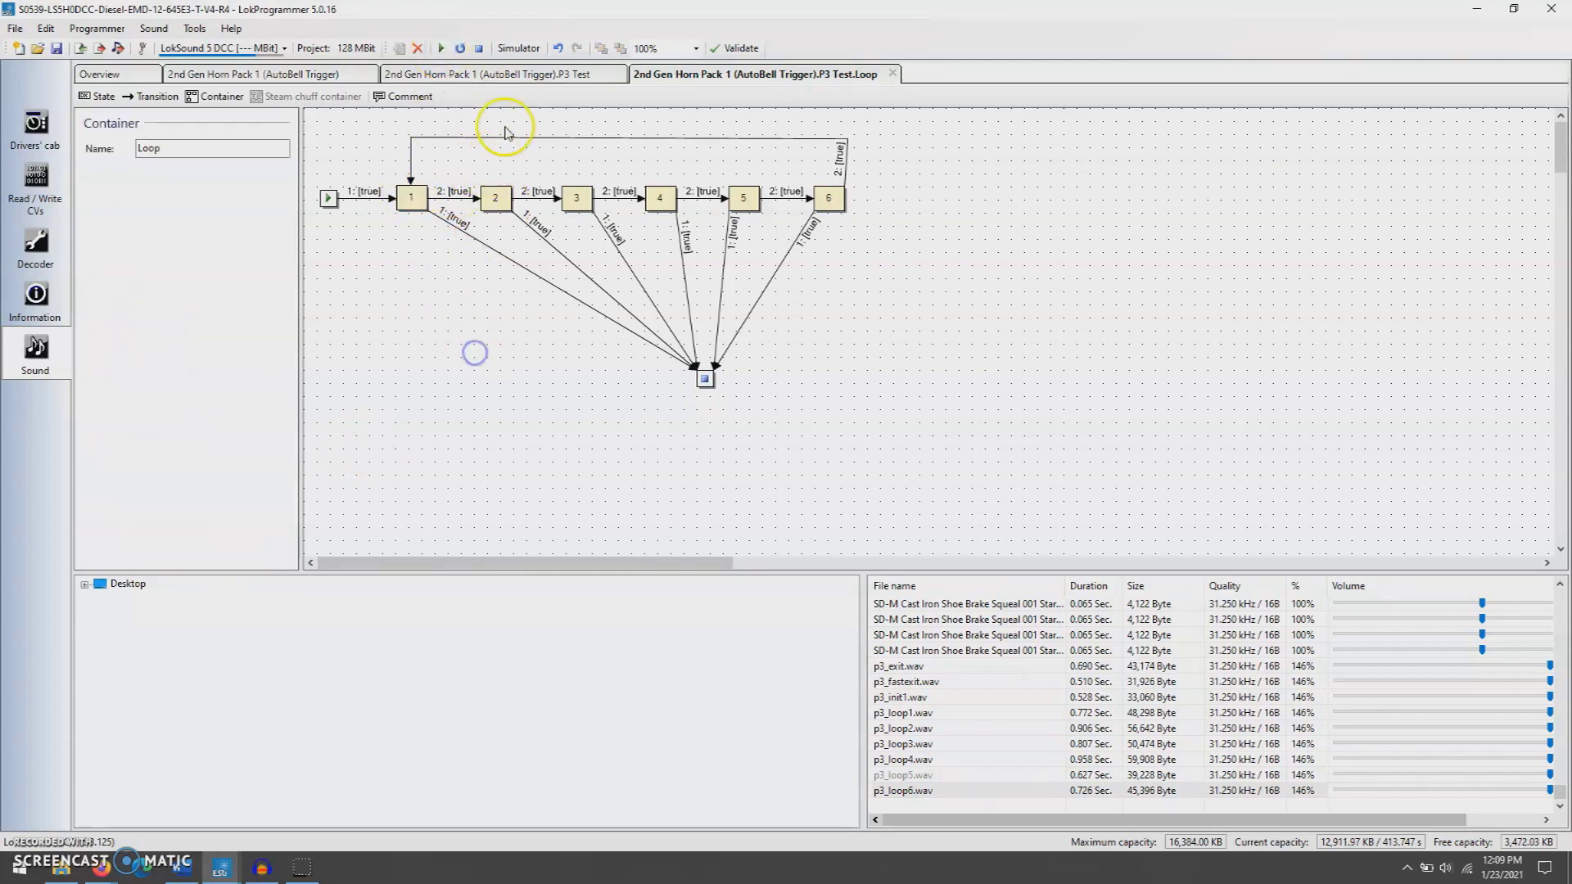
{"action": "left_click", "coordinate": [519, 75]}
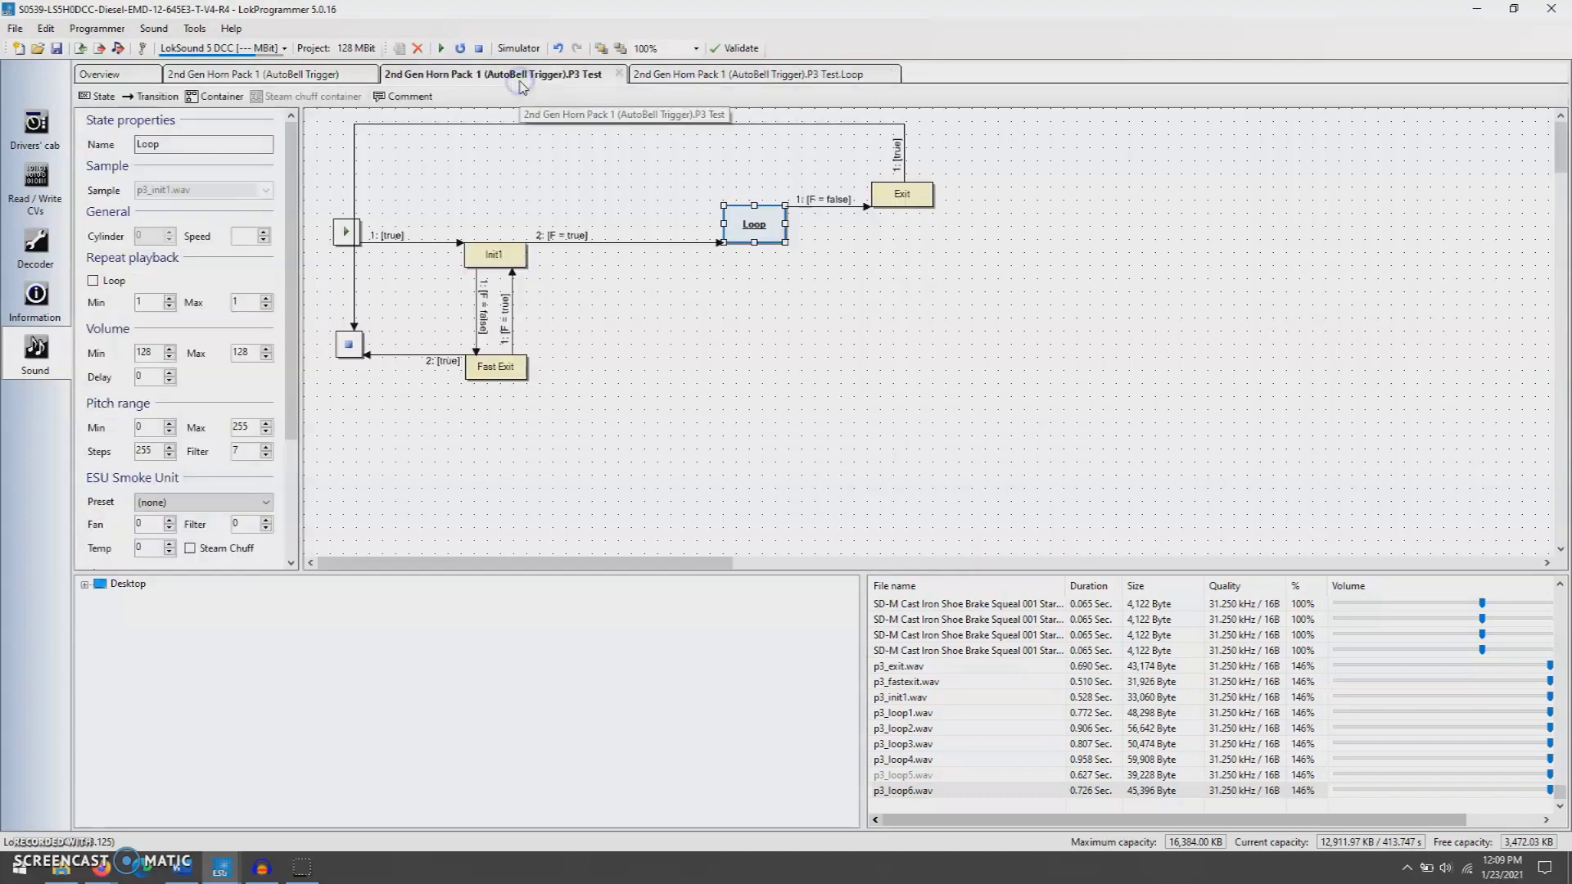
{"action": "left_click", "coordinate": [740, 76]}
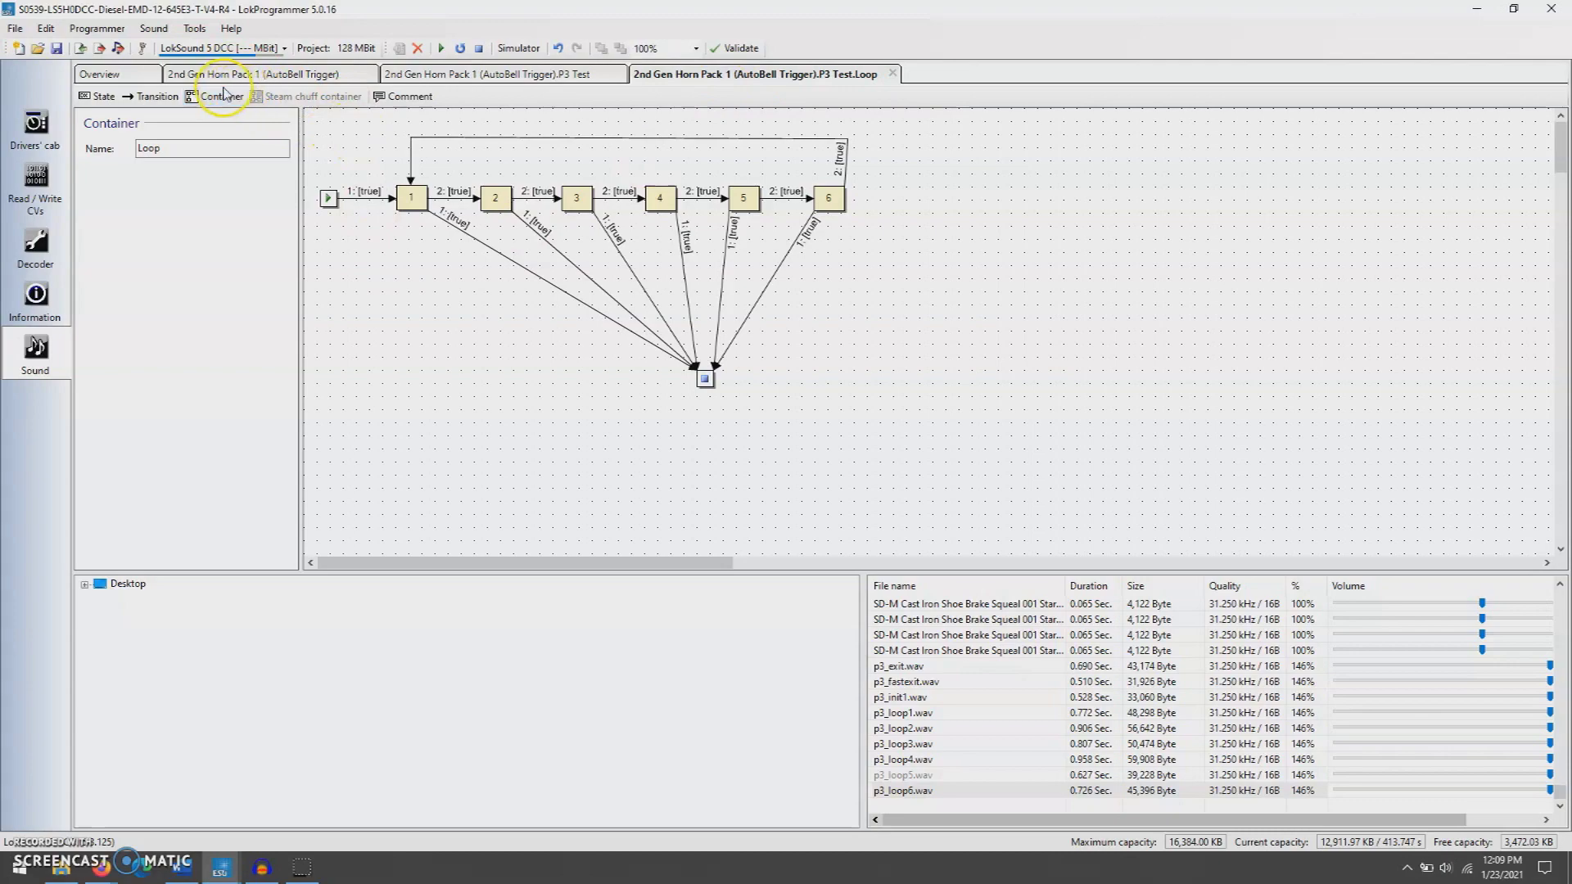
{"action": "left_click", "coordinate": [139, 78]}
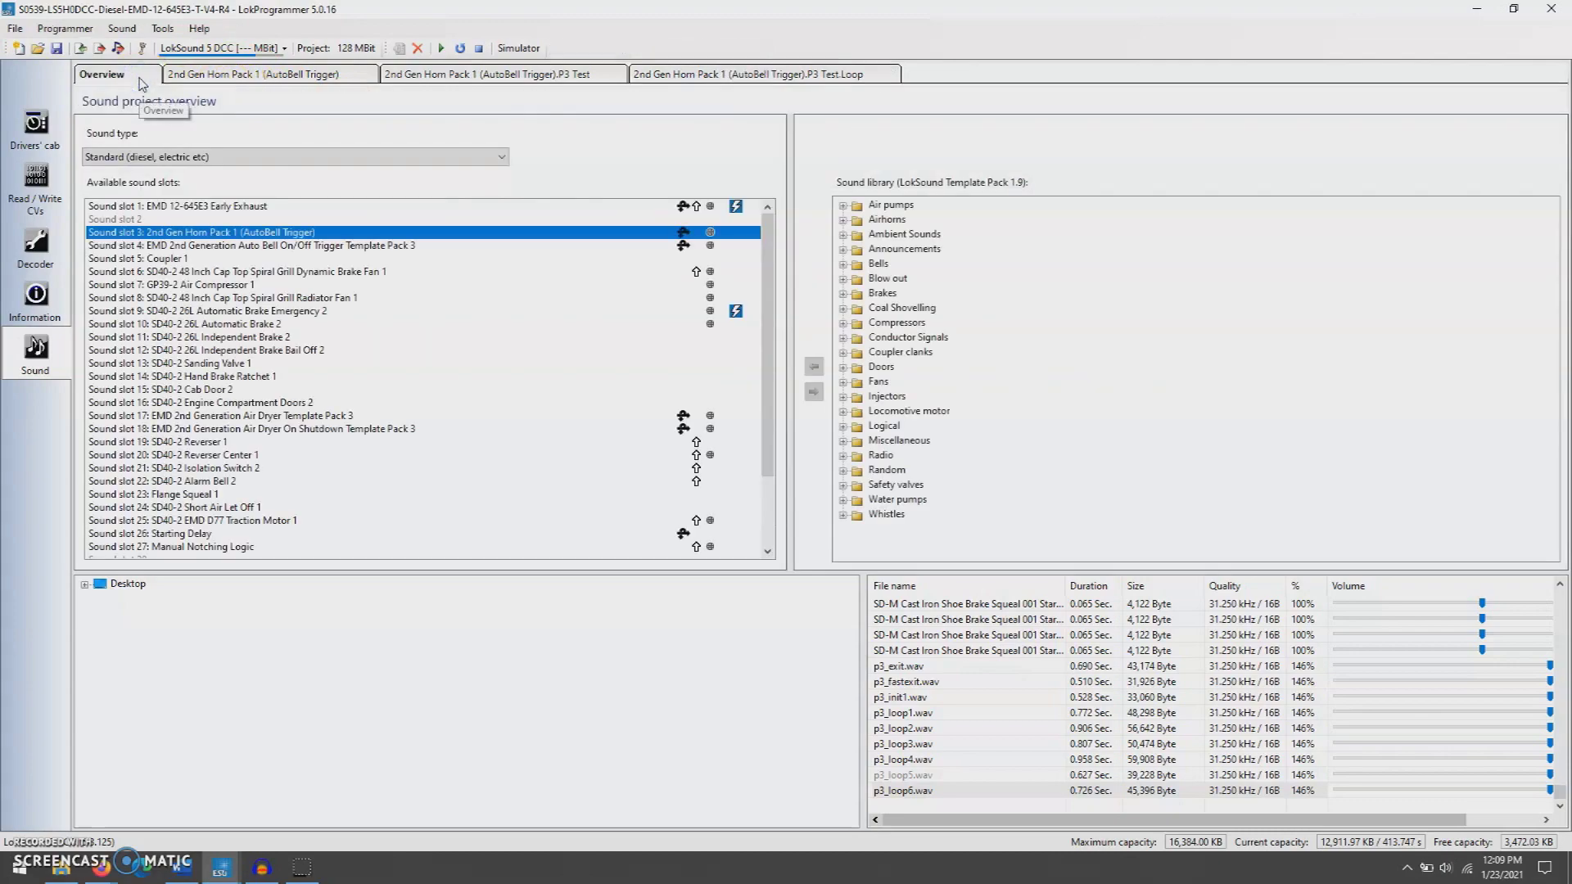
In Decoder sound slot settings, drag sound slot 3's Volume to 140, then return to the sound project.
{"action": "left_click", "coordinate": [13, 264]}
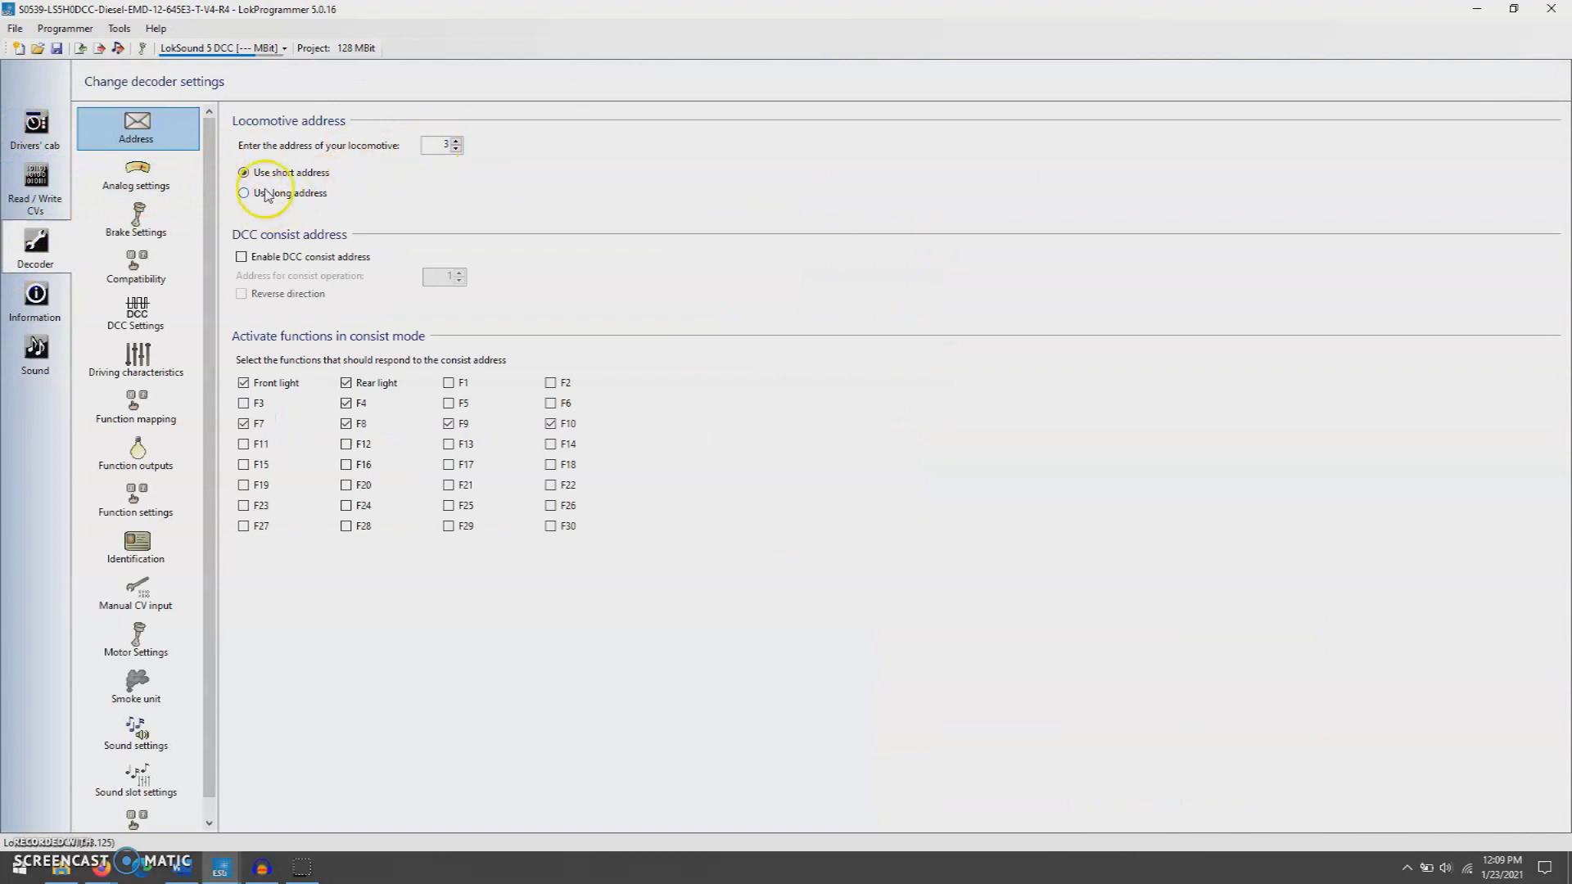
{"action": "scroll", "coordinate": [135, 654], "scroll_direction": "down", "scroll_amount": 1}
{"action": "left_click", "coordinate": [131, 710]}
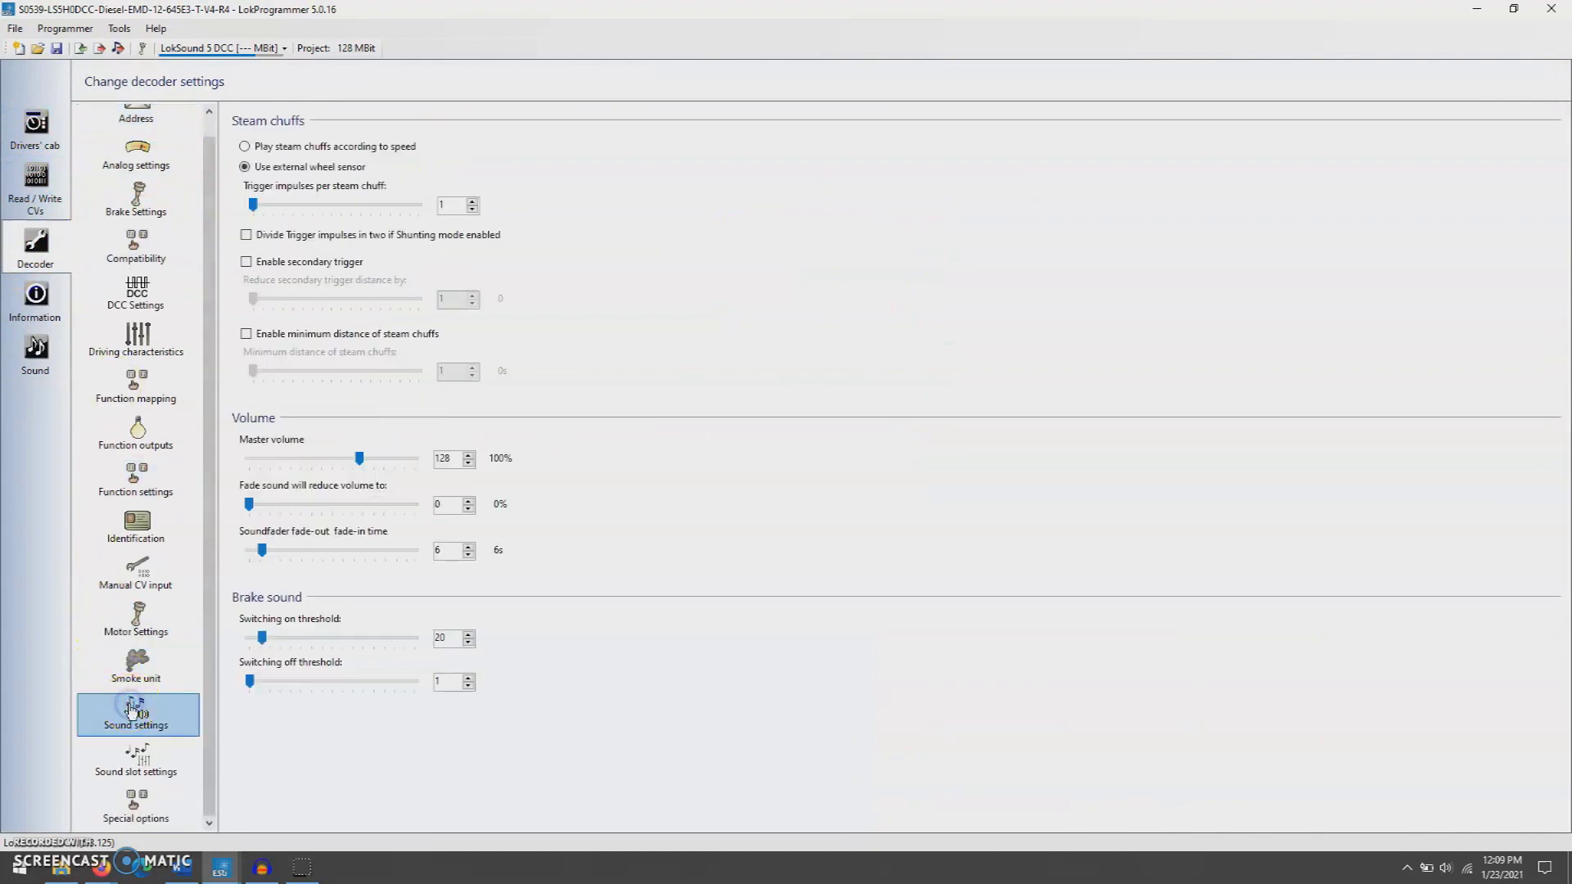
{"action": "left_click", "coordinate": [136, 759]}
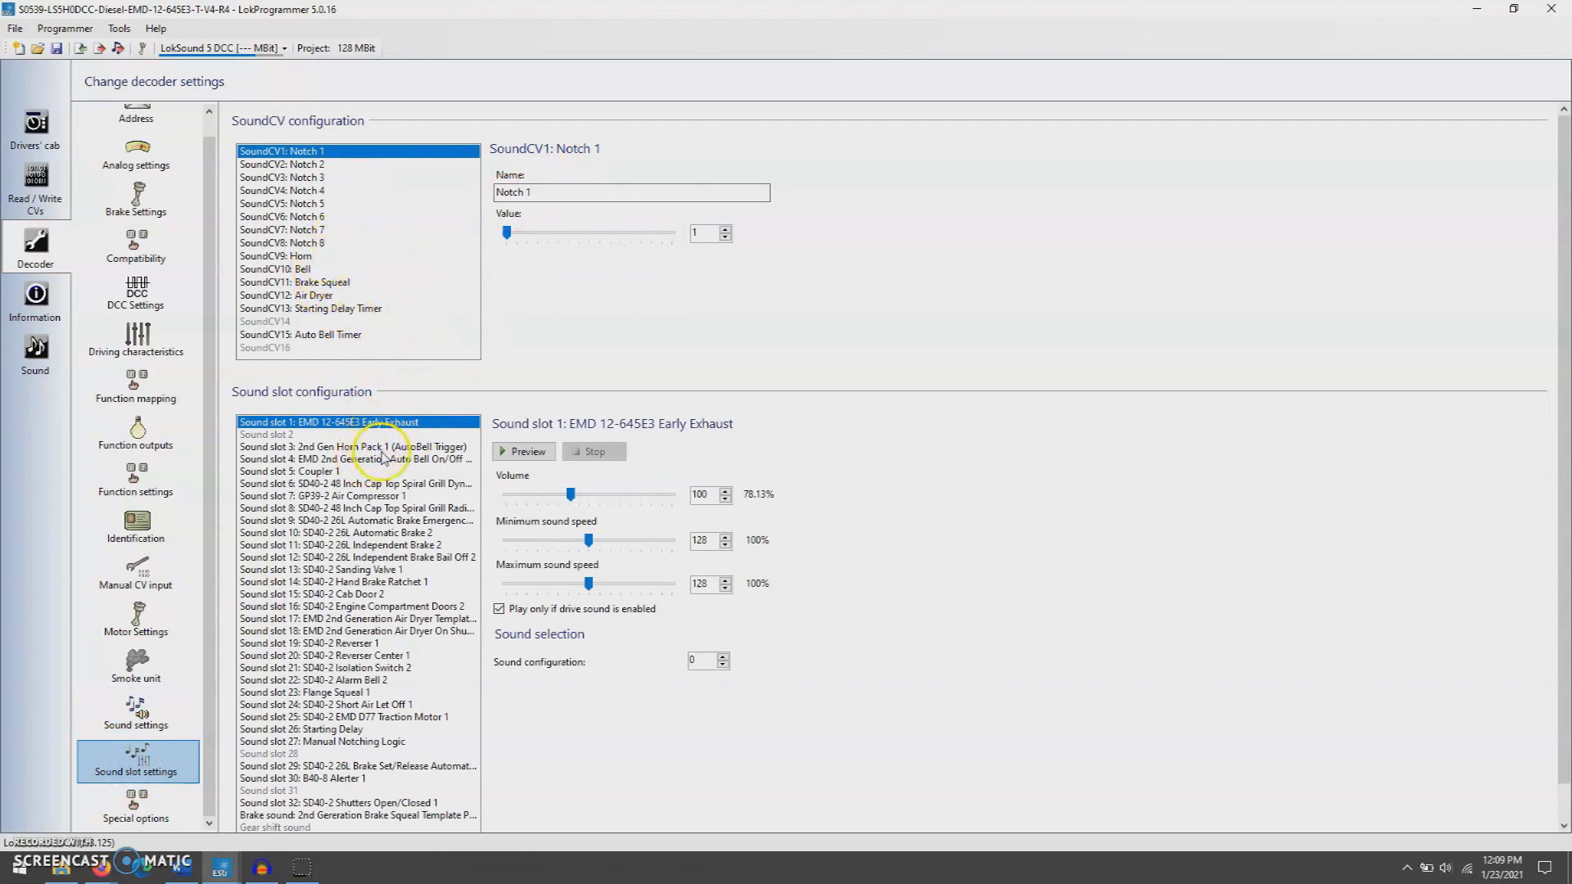
{"action": "left_click", "coordinate": [367, 447]}
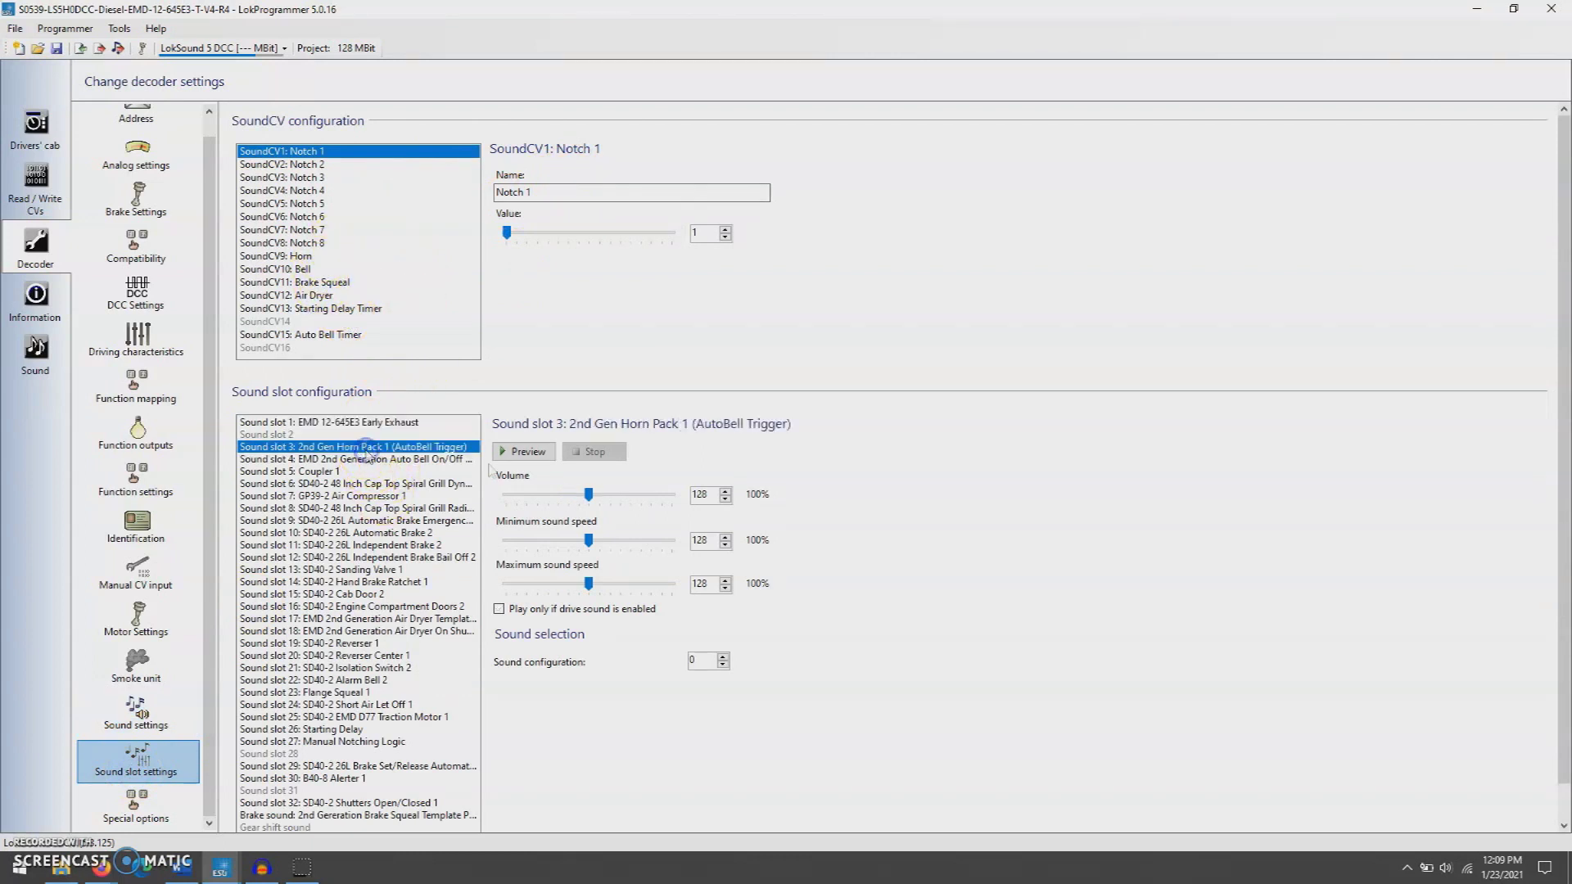
{"action": "left_click_drag", "start_coordinate": [588, 495], "coordinate": [596, 494]}
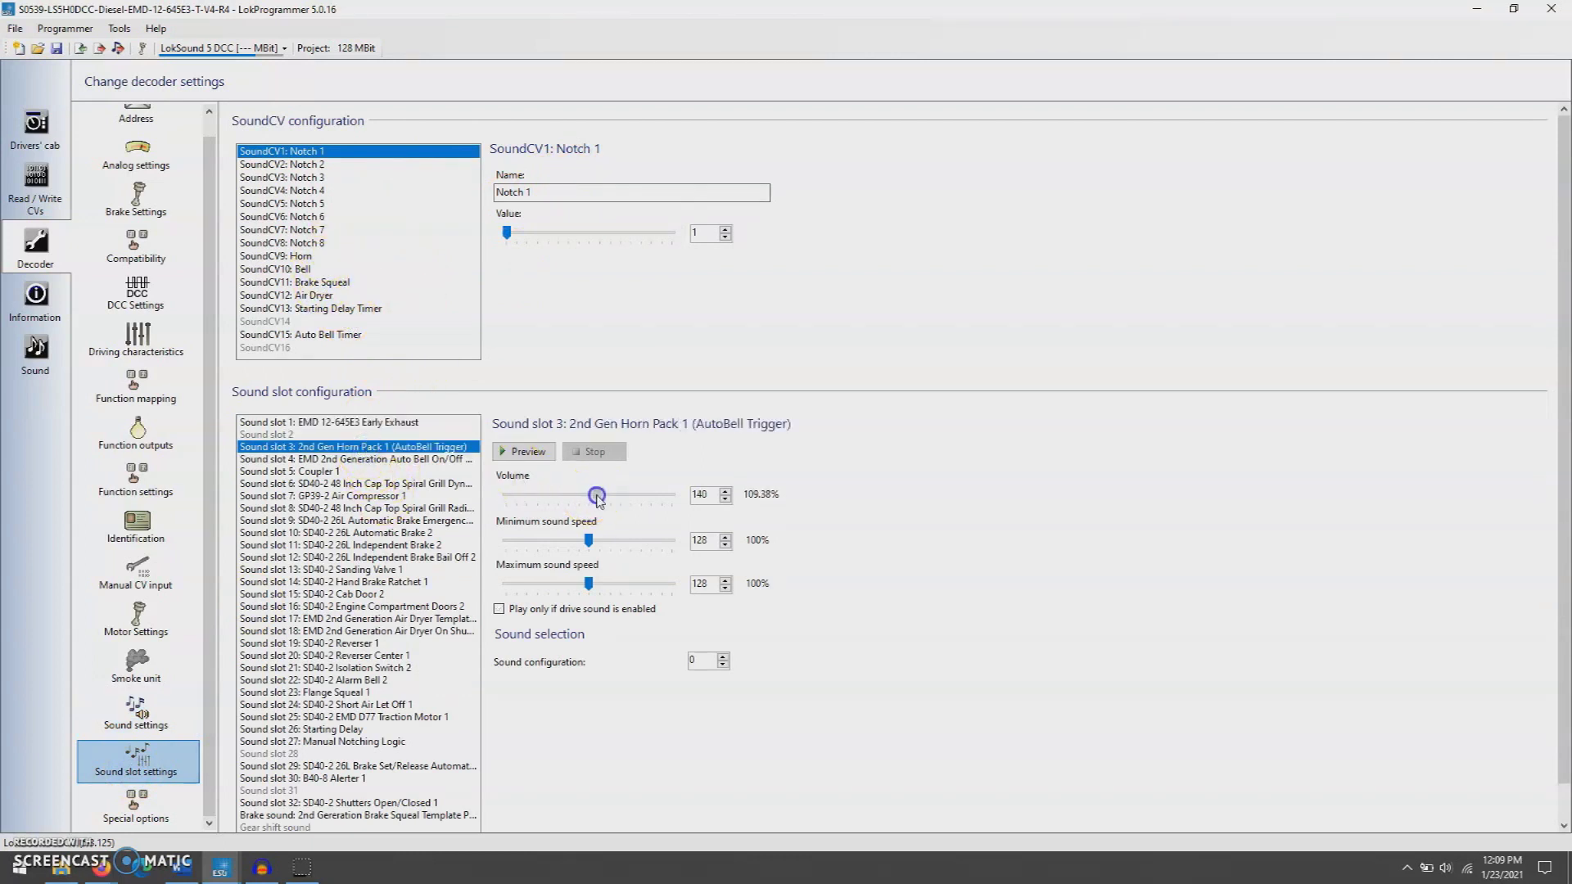
{"action": "left_click", "coordinate": [451, 462]}
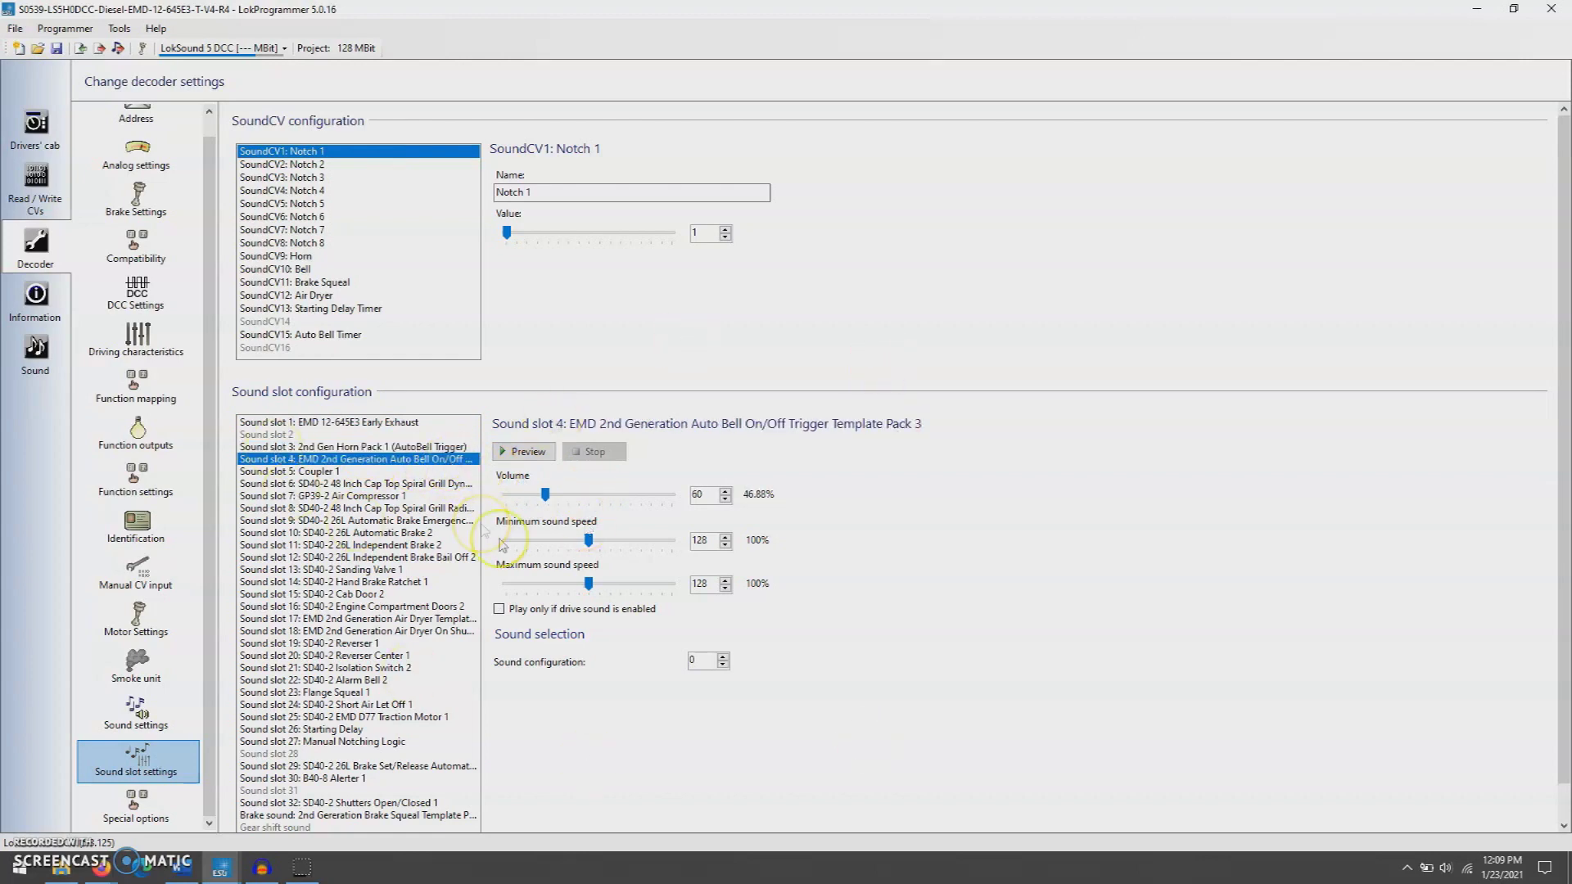
{"action": "scroll", "coordinate": [135, 245], "scroll_direction": "up", "scroll_amount": 1}
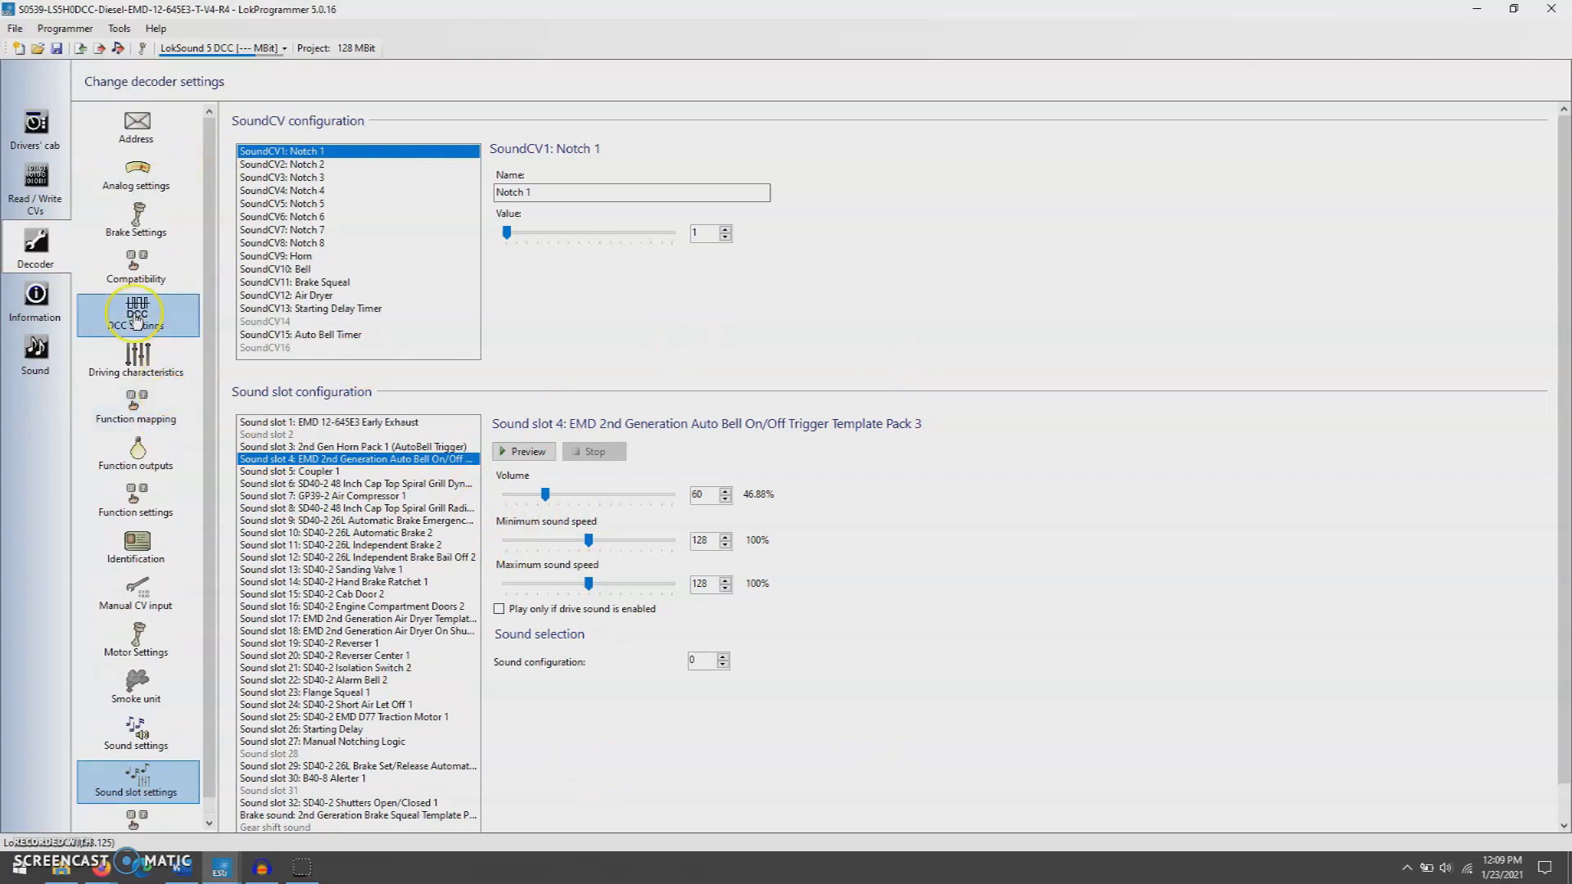
{"action": "left_click", "coordinate": [31, 332]}
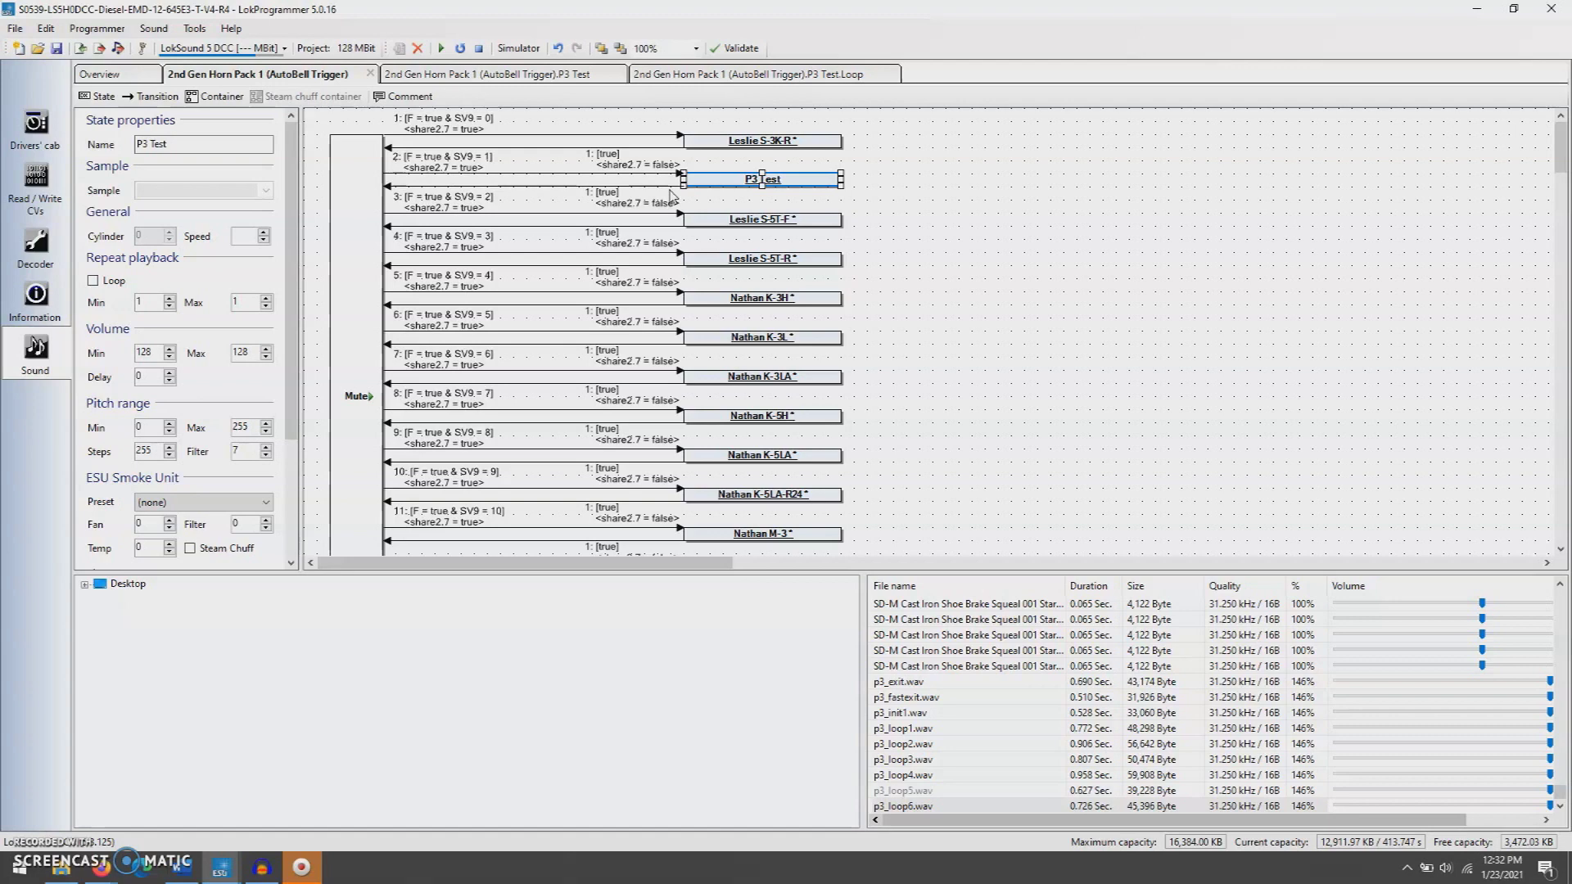
Select the Nathan K-3H state and look over the P3 Test diagram and project overview.
{"action": "left_click", "coordinate": [737, 180]}
{"action": "left_click", "coordinate": [780, 303]}
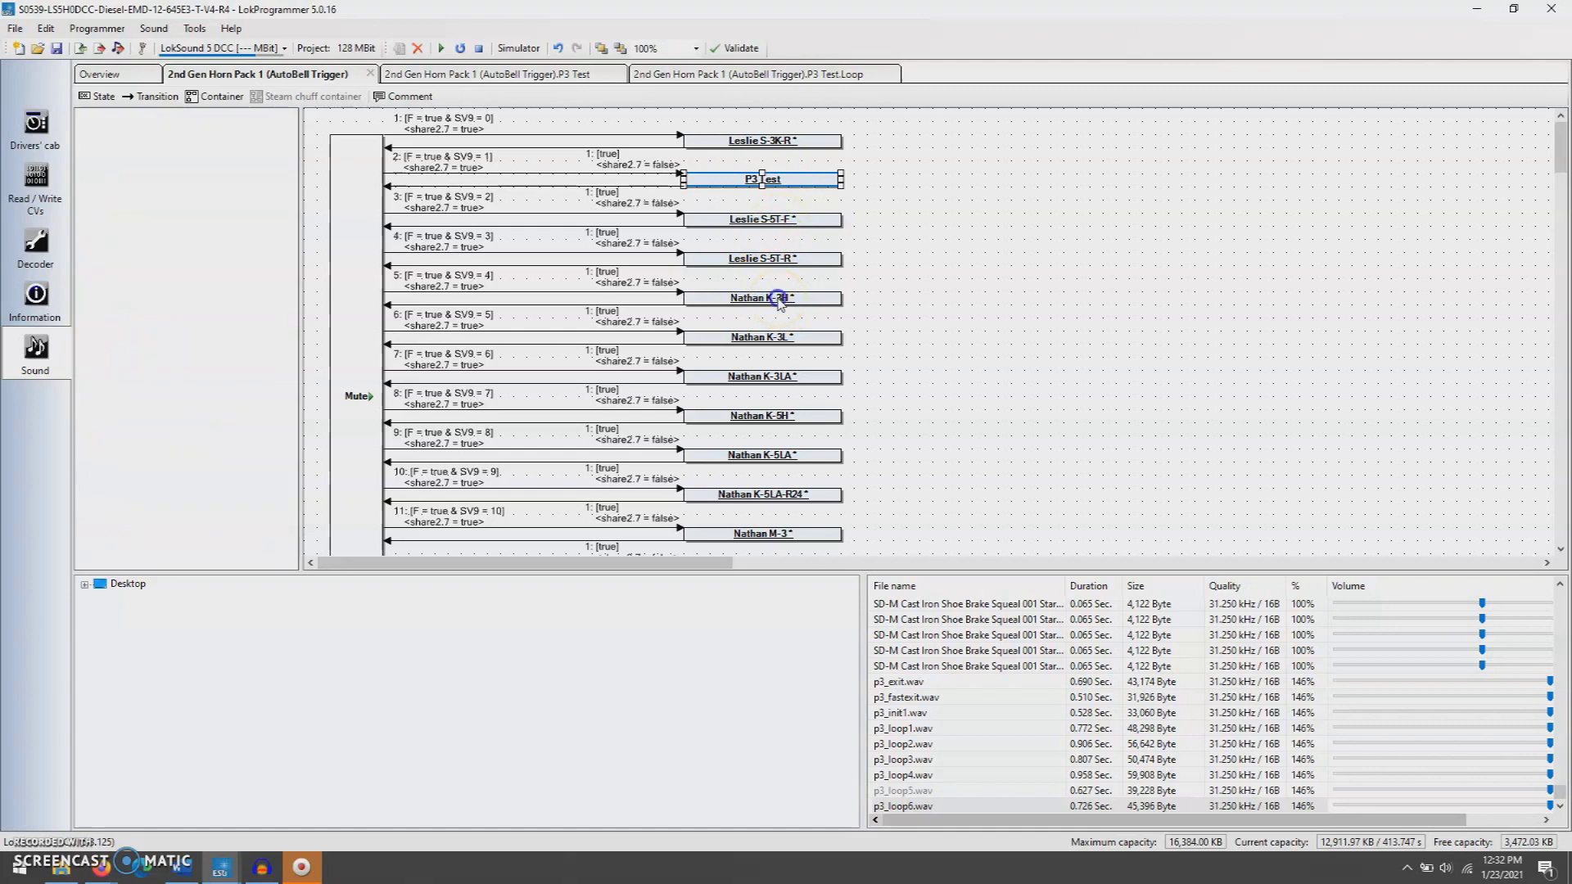
{"action": "double_click", "coordinate": [780, 186]}
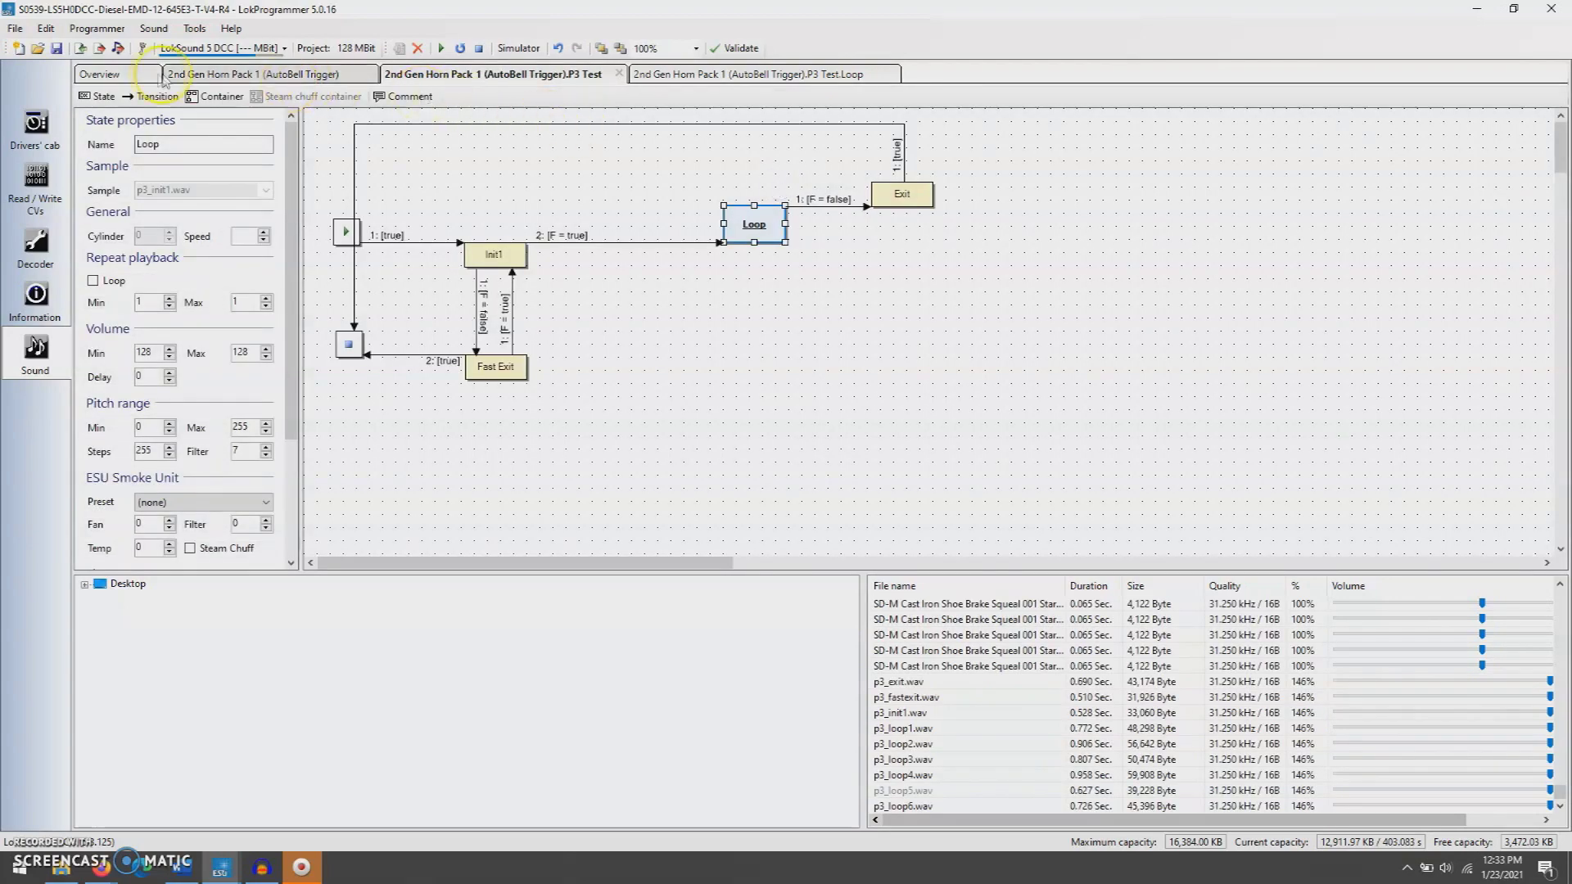
{"action": "left_click", "coordinate": [135, 75]}
{"action": "left_click", "coordinate": [205, 75]}
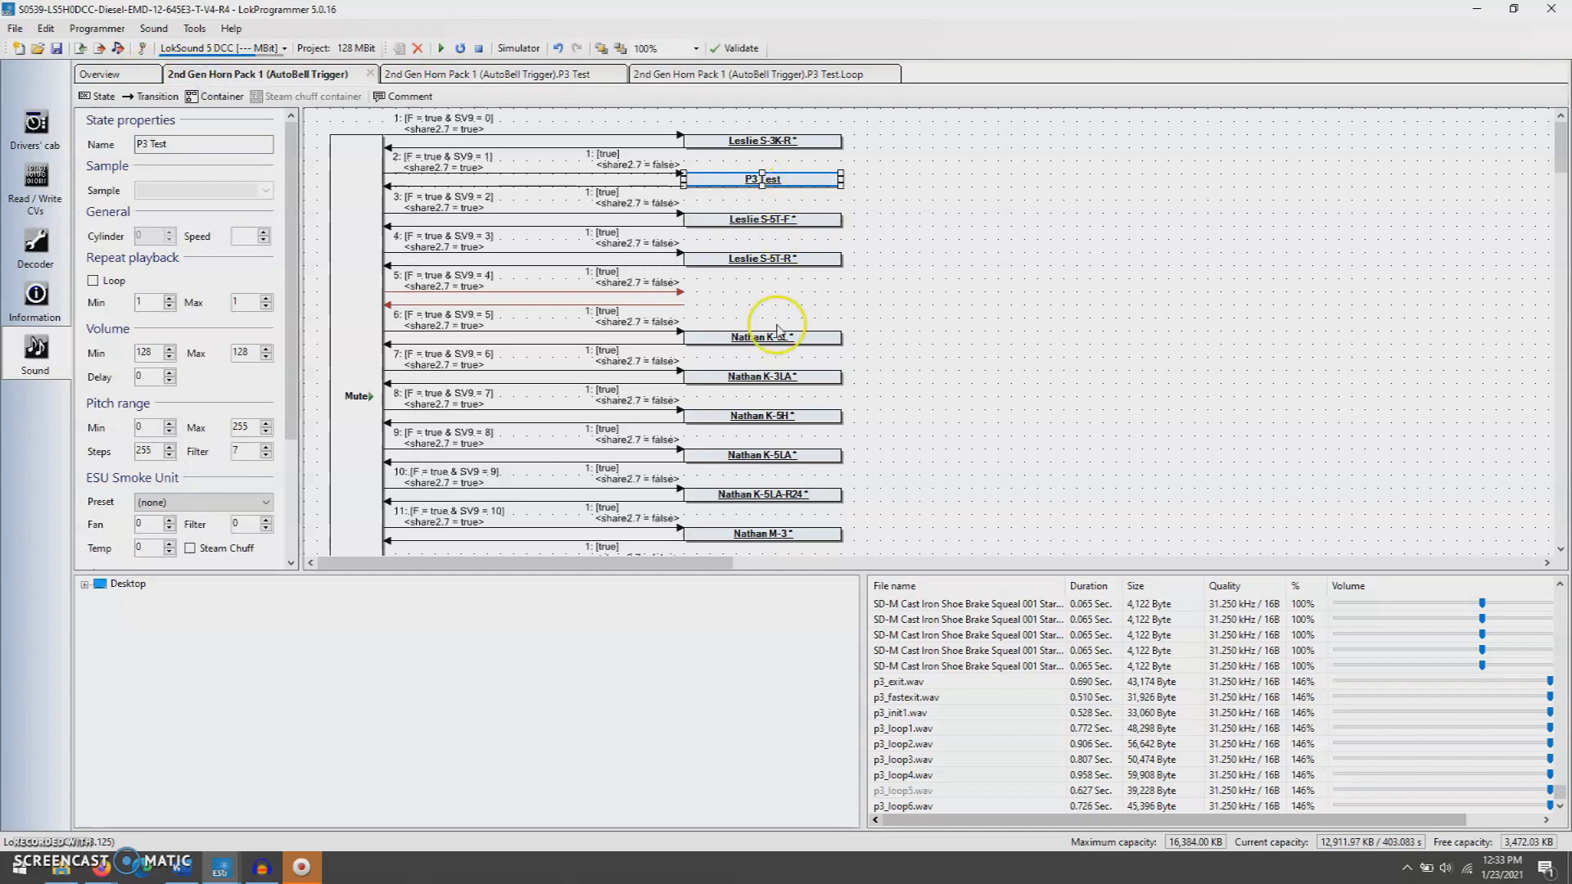
{"action": "left_click", "coordinate": [817, 307]}
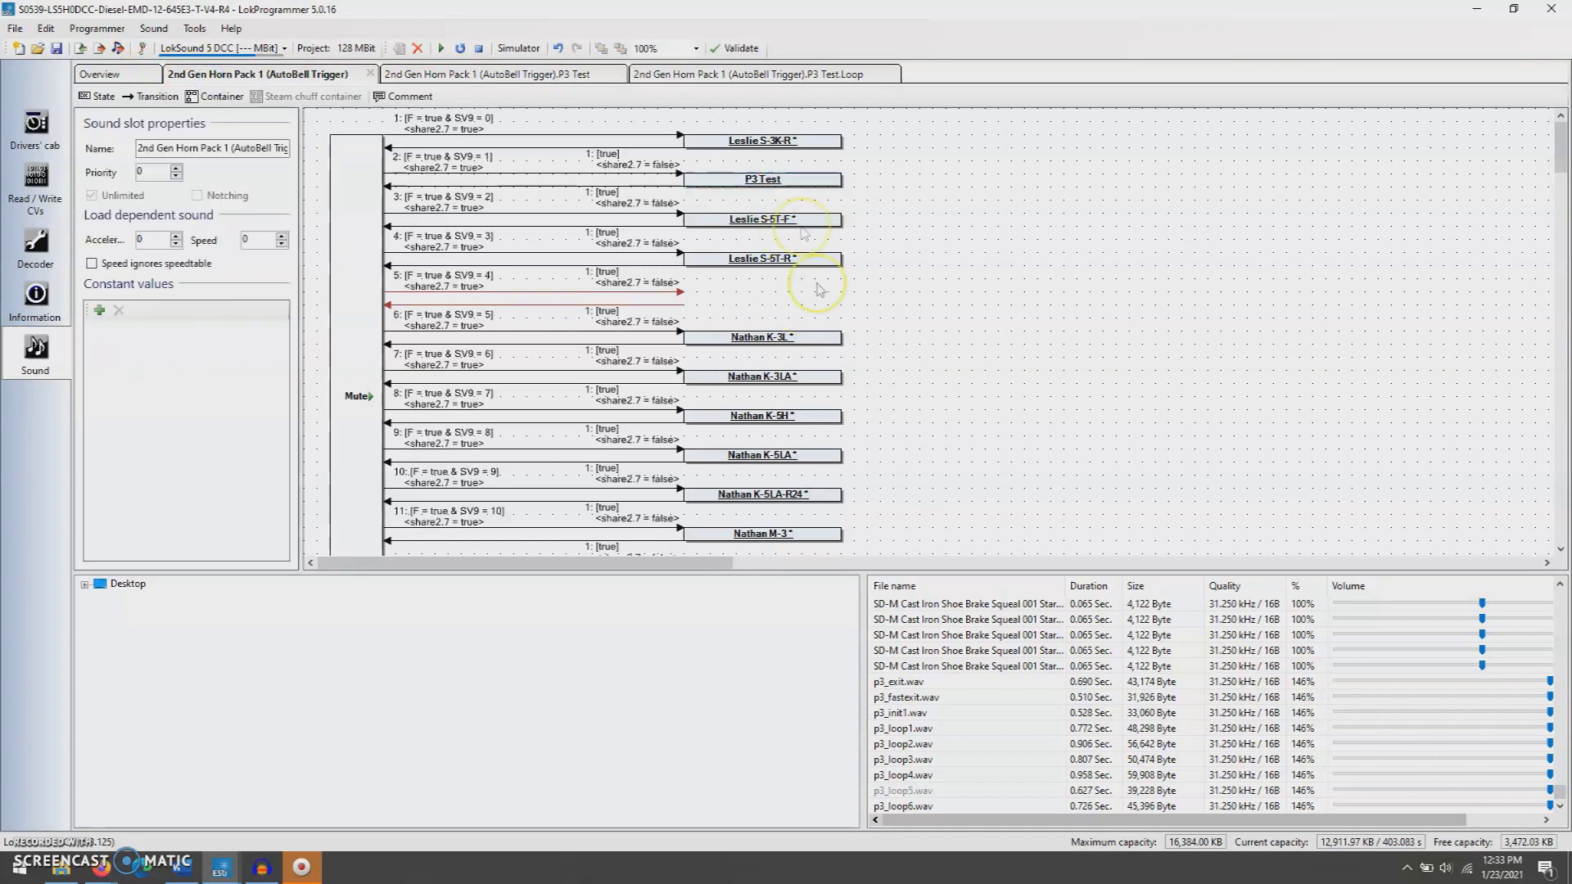
Duplicate P3 Test, place the P3 Test (2) copy in the fifth horn row, and open it.
{"action": "left_click", "coordinate": [788, 182]}
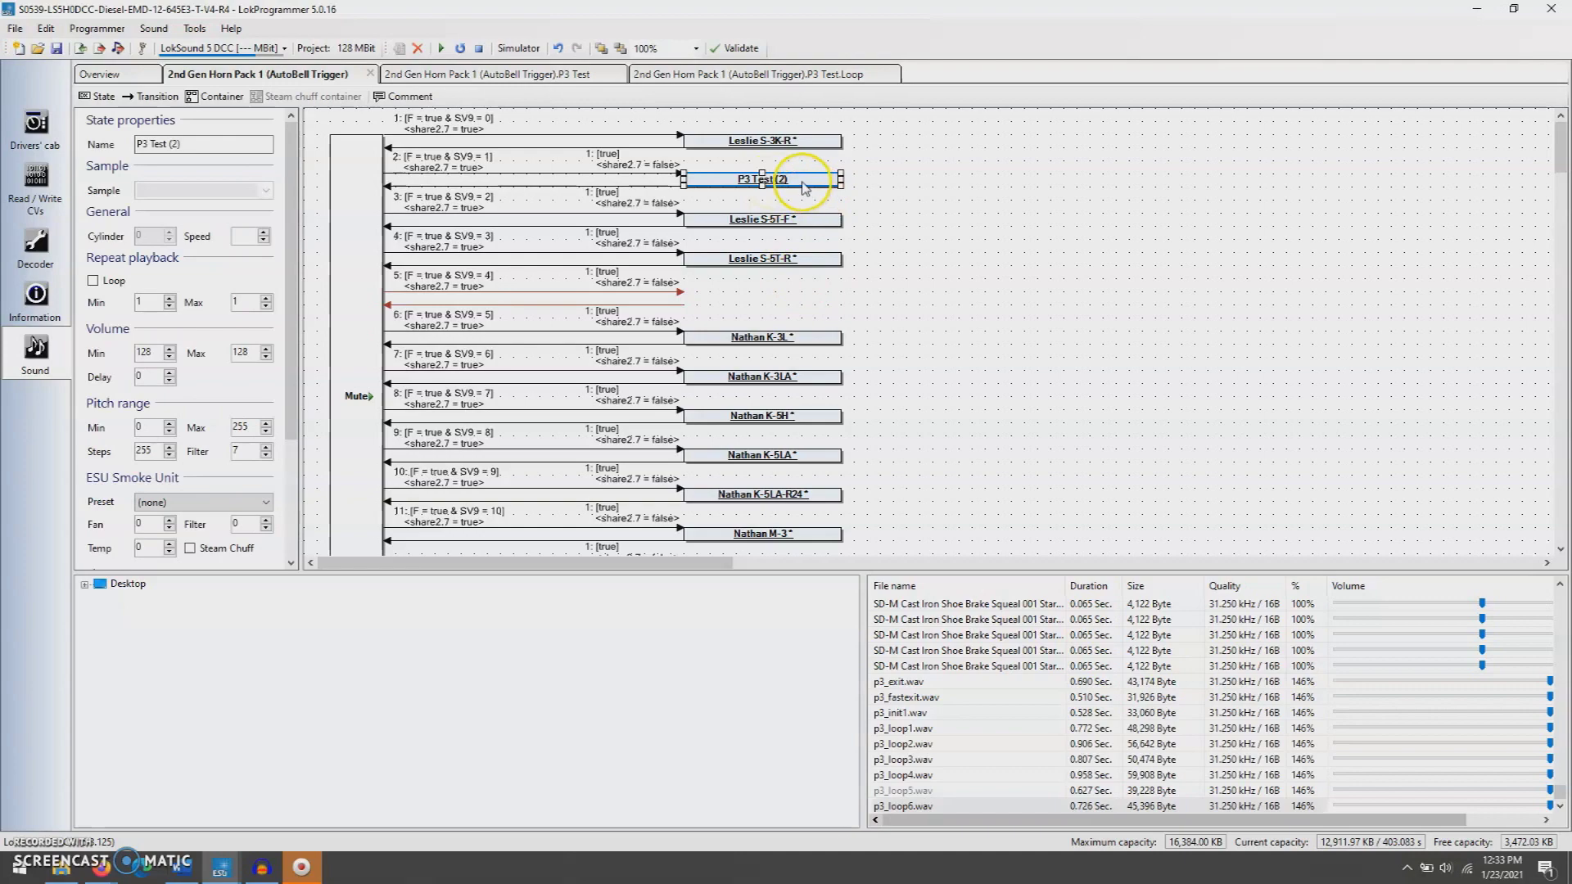
{"action": "left_click_drag", "start_coordinate": [800, 178], "coordinate": [809, 301]}
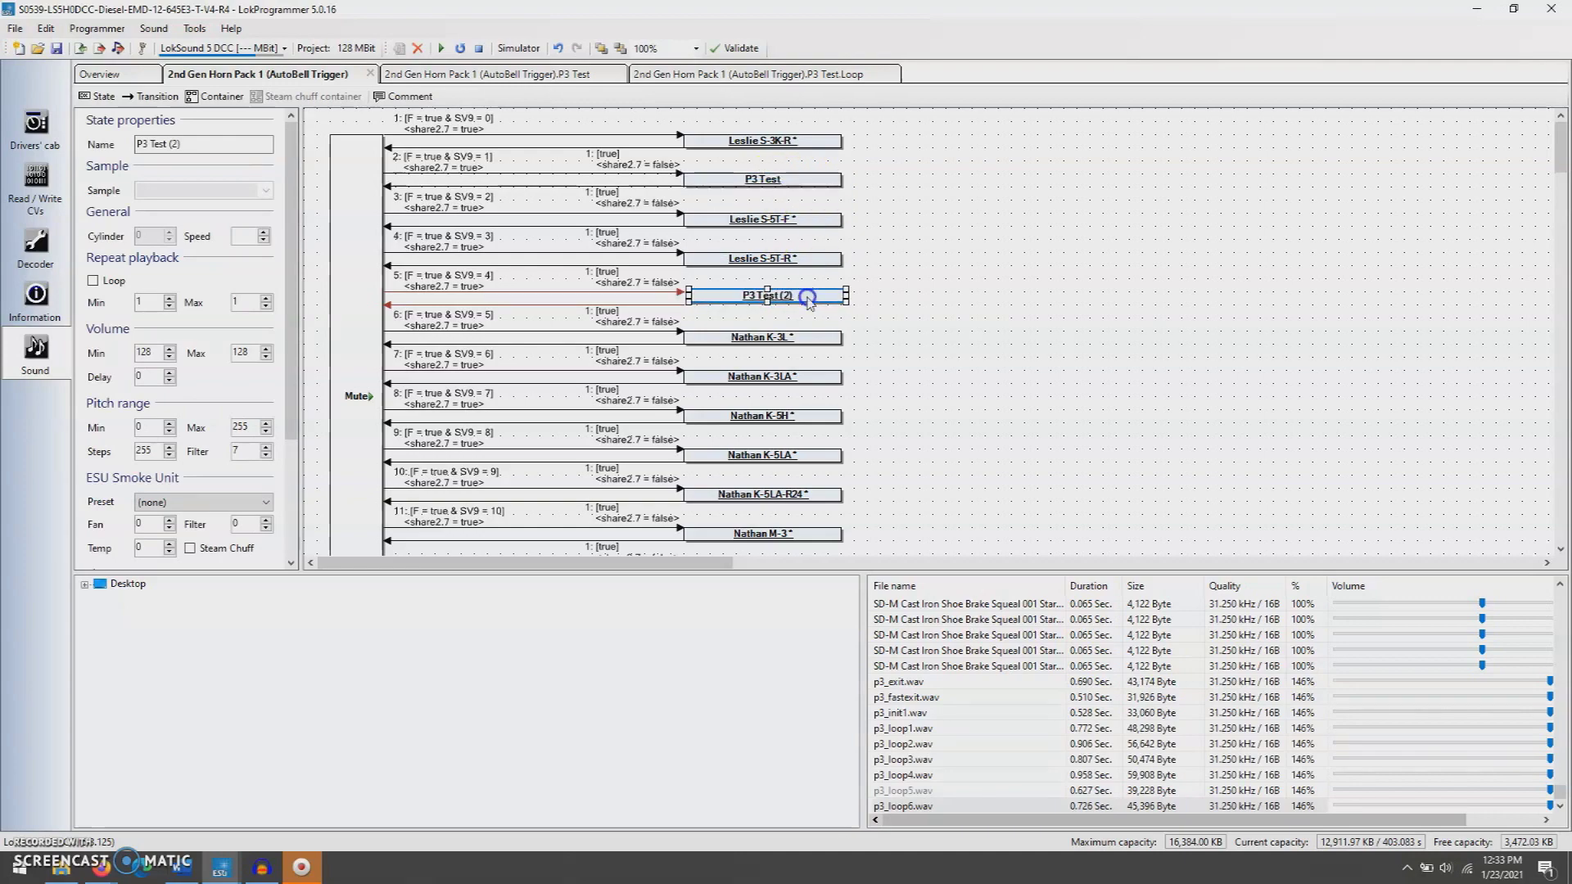
{"action": "double_click", "coordinate": [743, 295]}
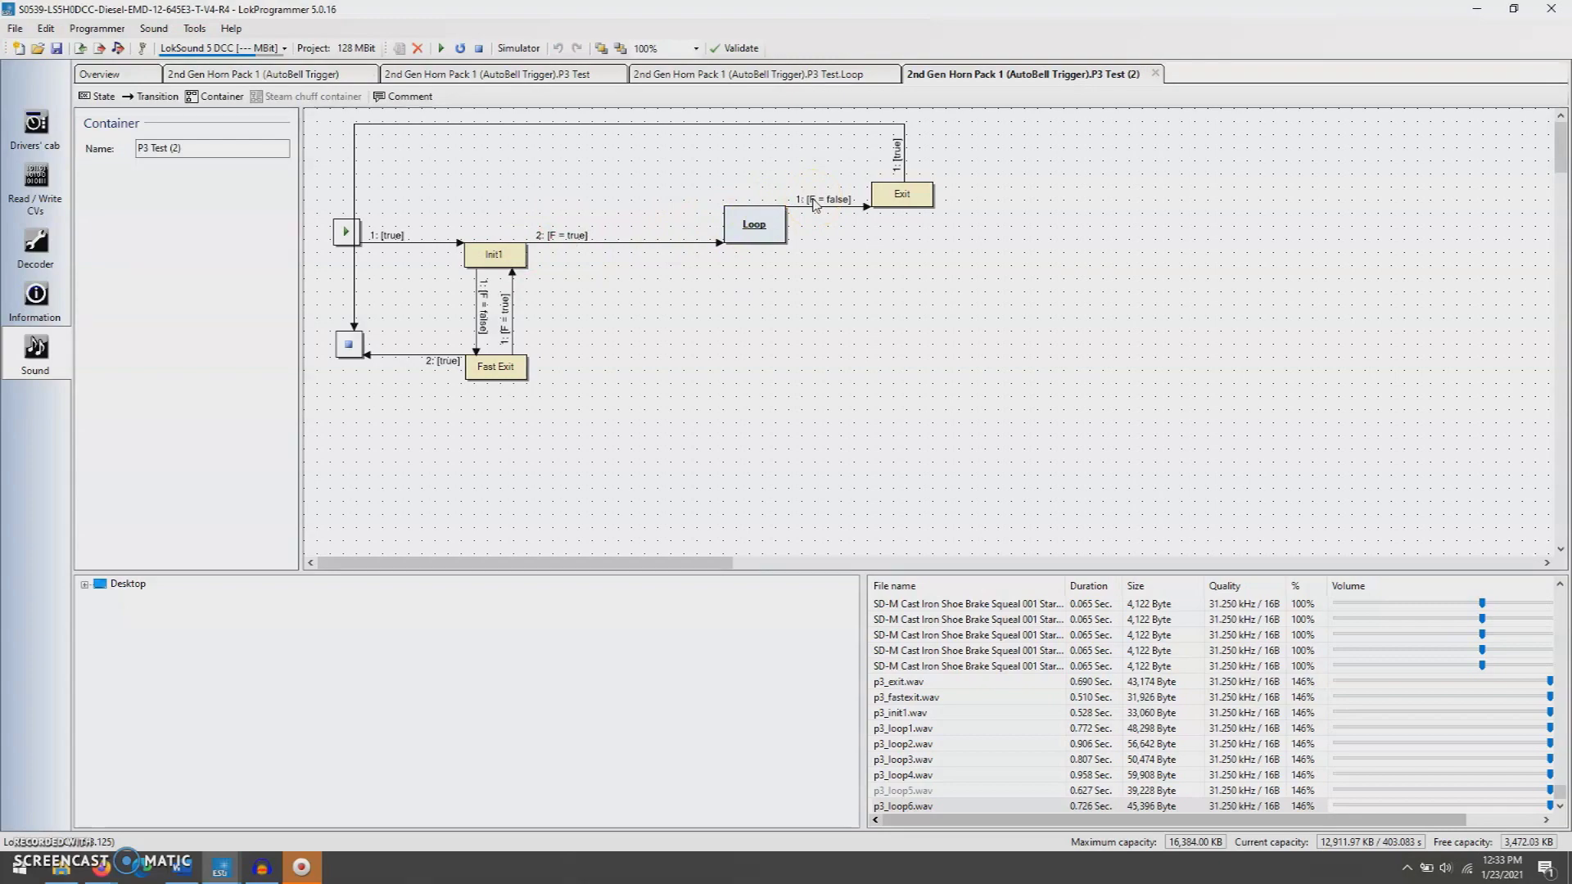
{"action": "left_click", "coordinate": [1155, 73]}
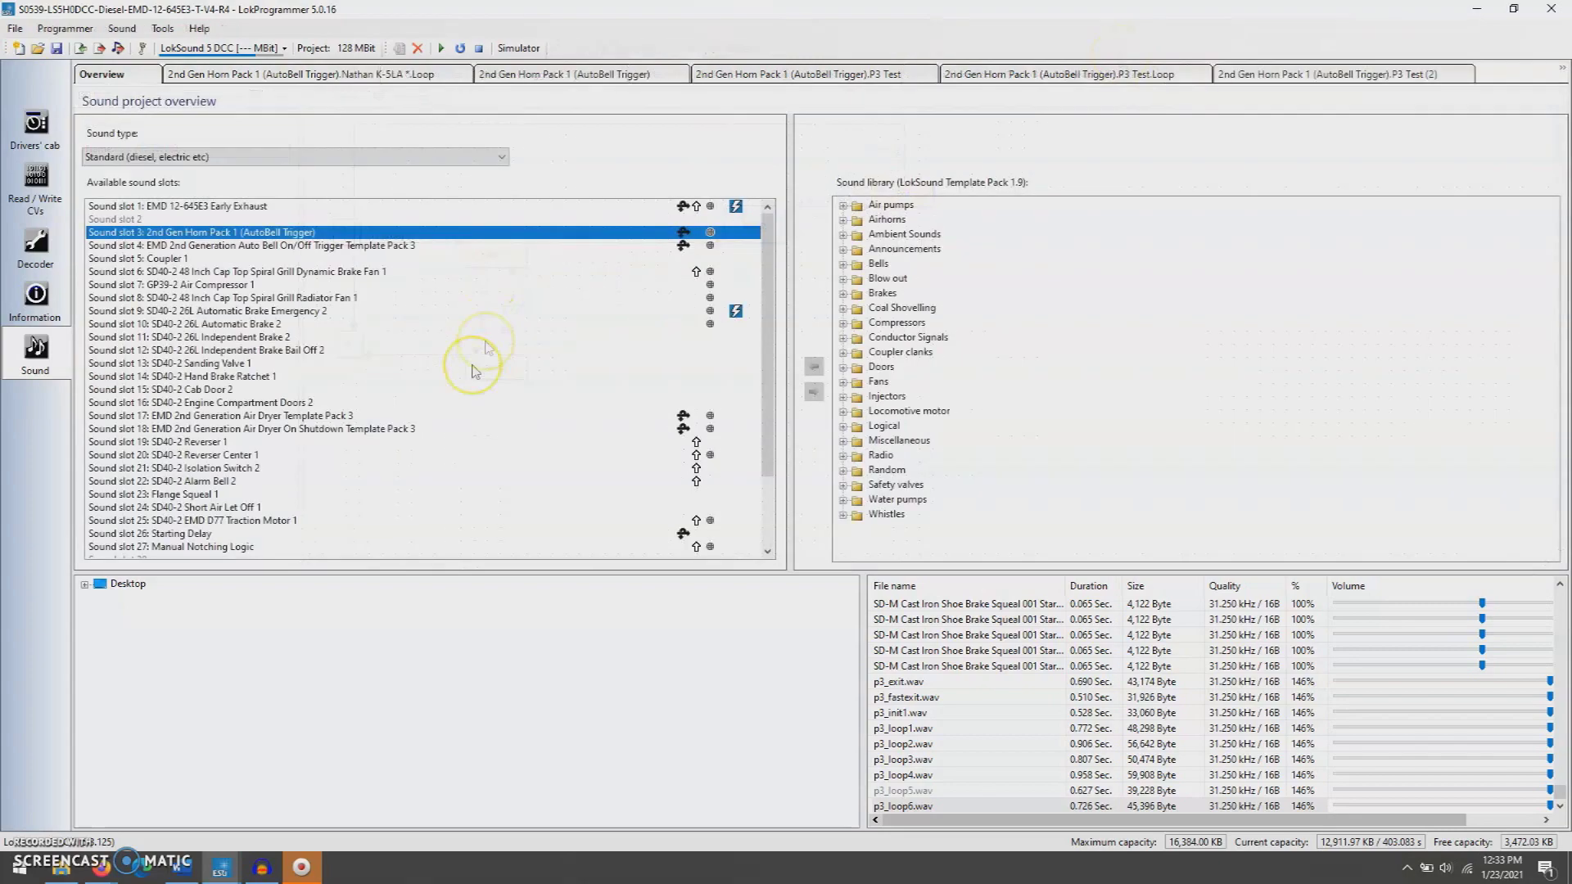
{"action": "scroll", "coordinate": [473, 368], "scroll_direction": "down", "scroll_amount": 3}
{"action": "scroll", "coordinate": [473, 377], "scroll_direction": "up", "scroll_amount": 3}
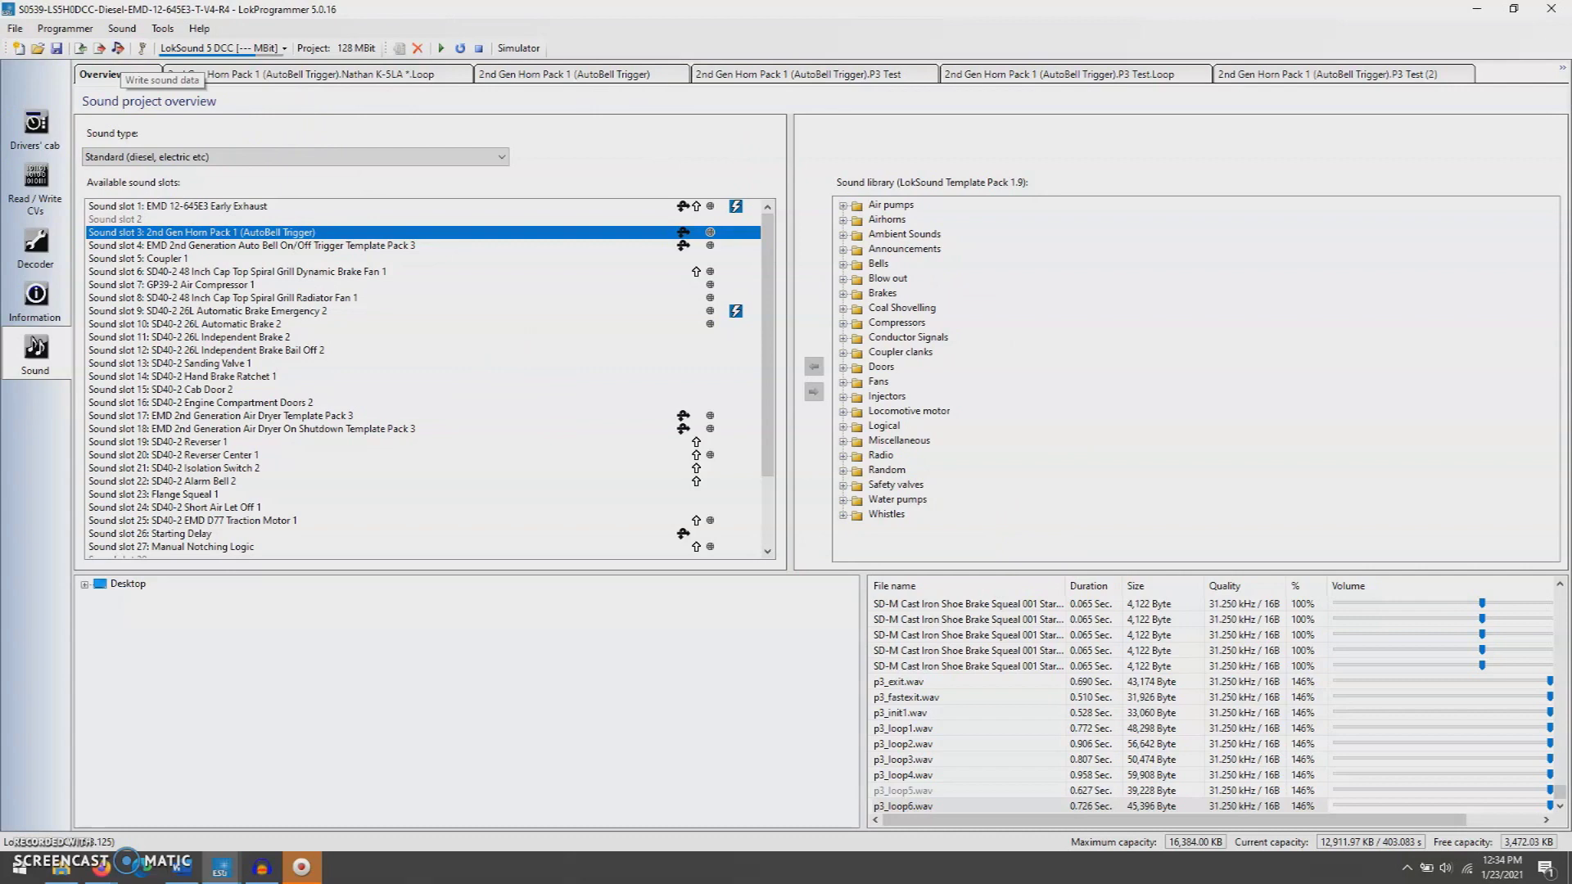
{"action": "left_click", "coordinate": [1056, 554]}
{"action": "left_click", "coordinate": [825, 677]}
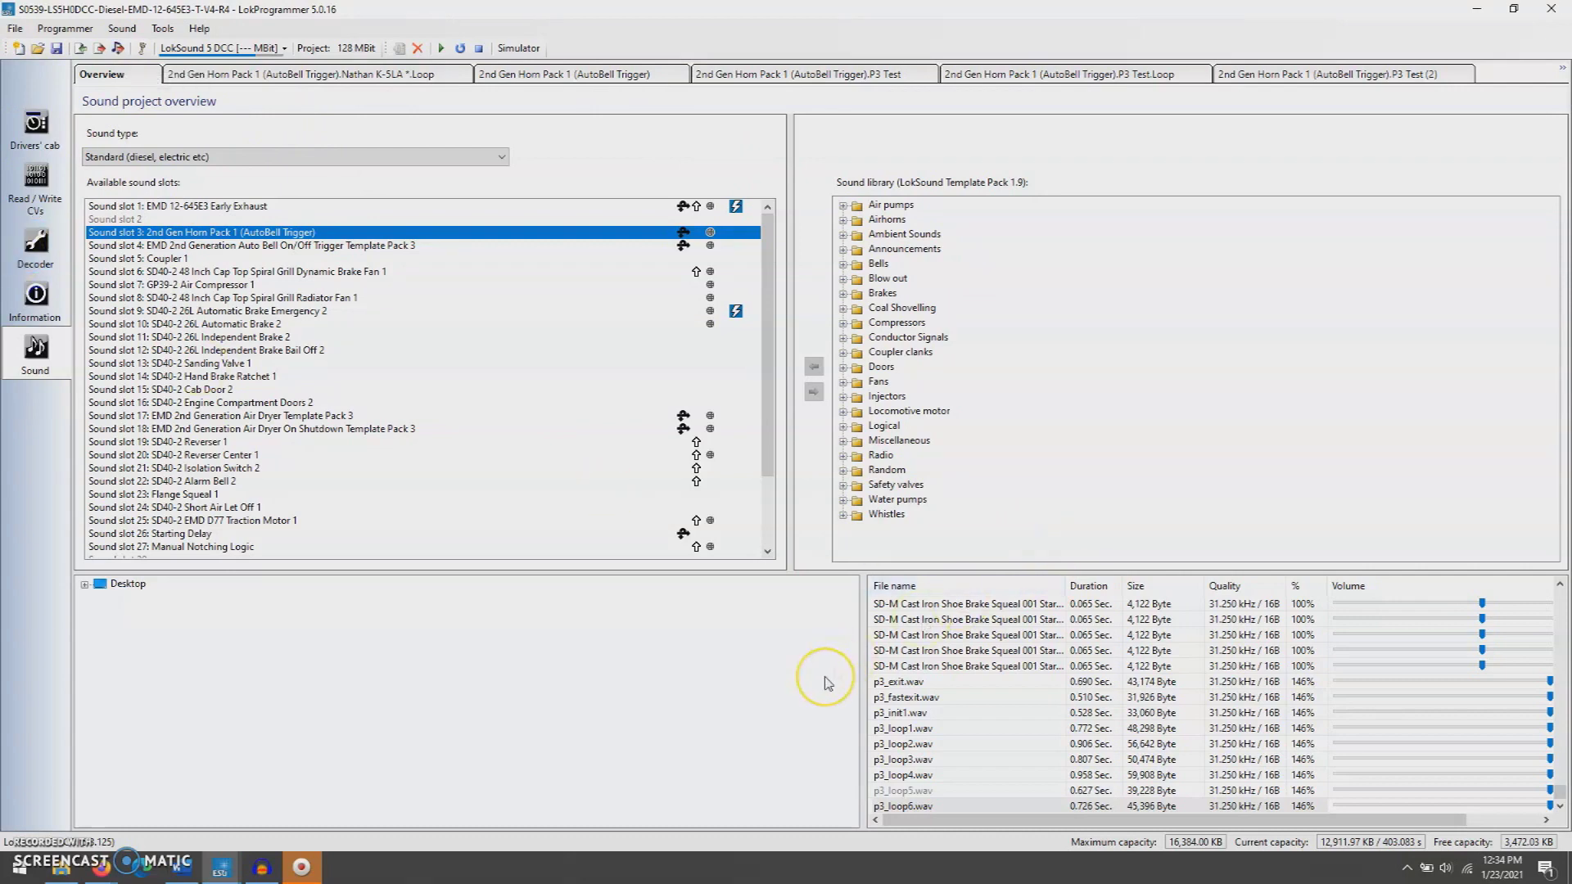